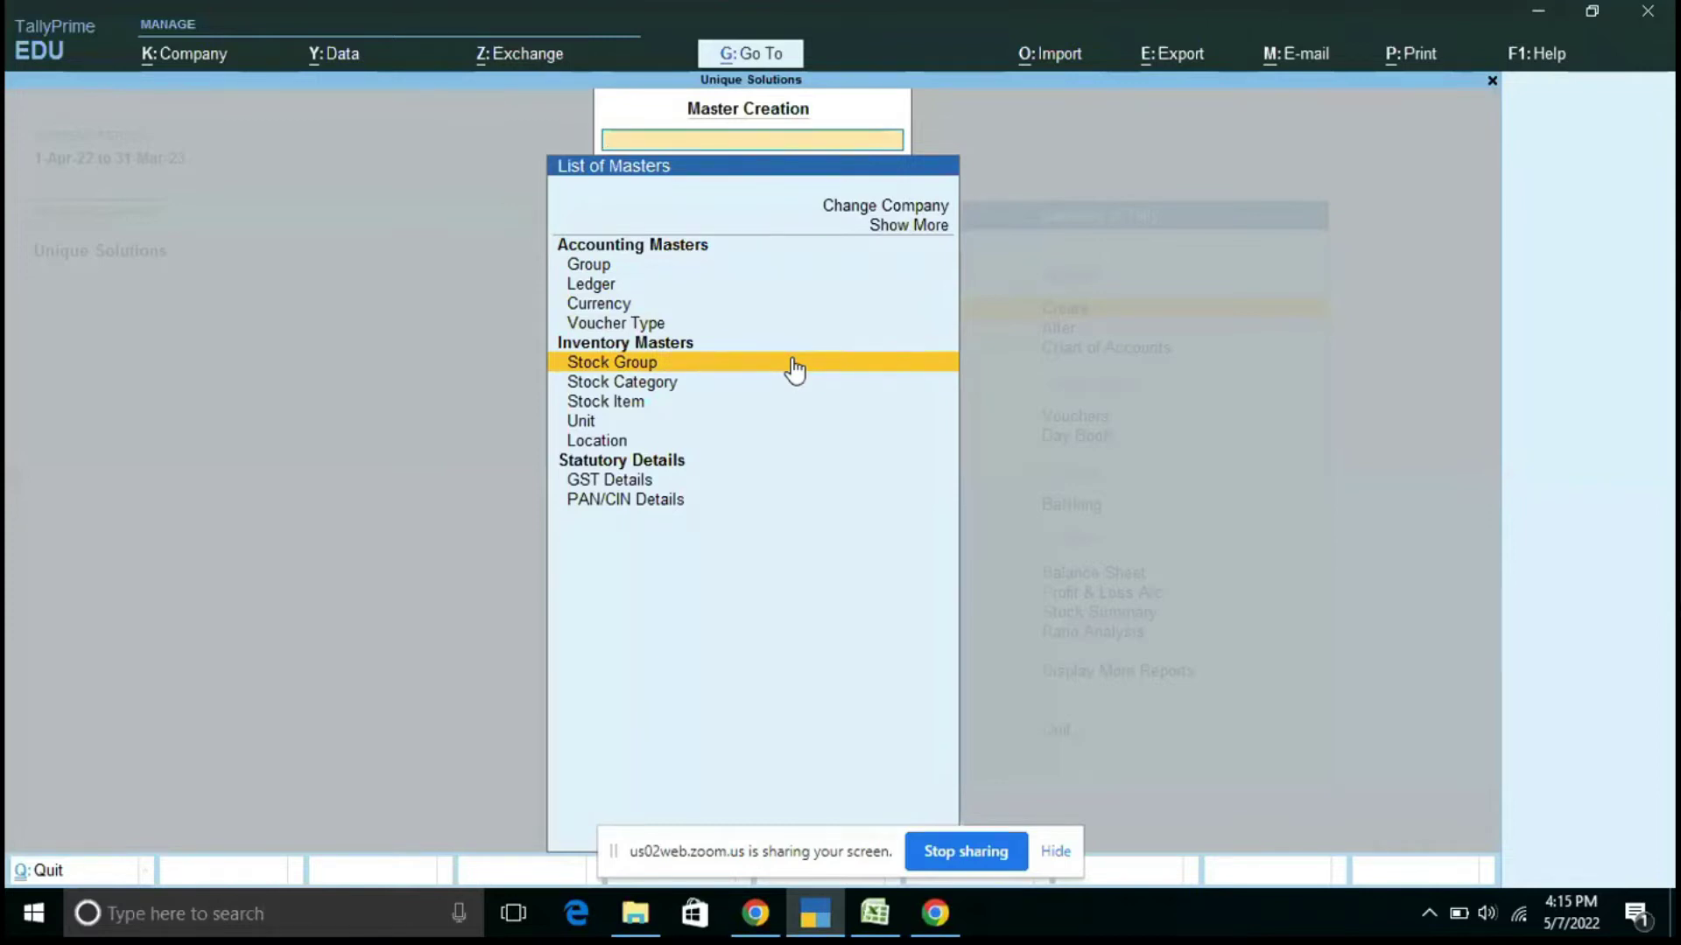
- Create a stock group named 4/64 GB under Primary, with quantities of items added and no GST details
left_click(794, 360)
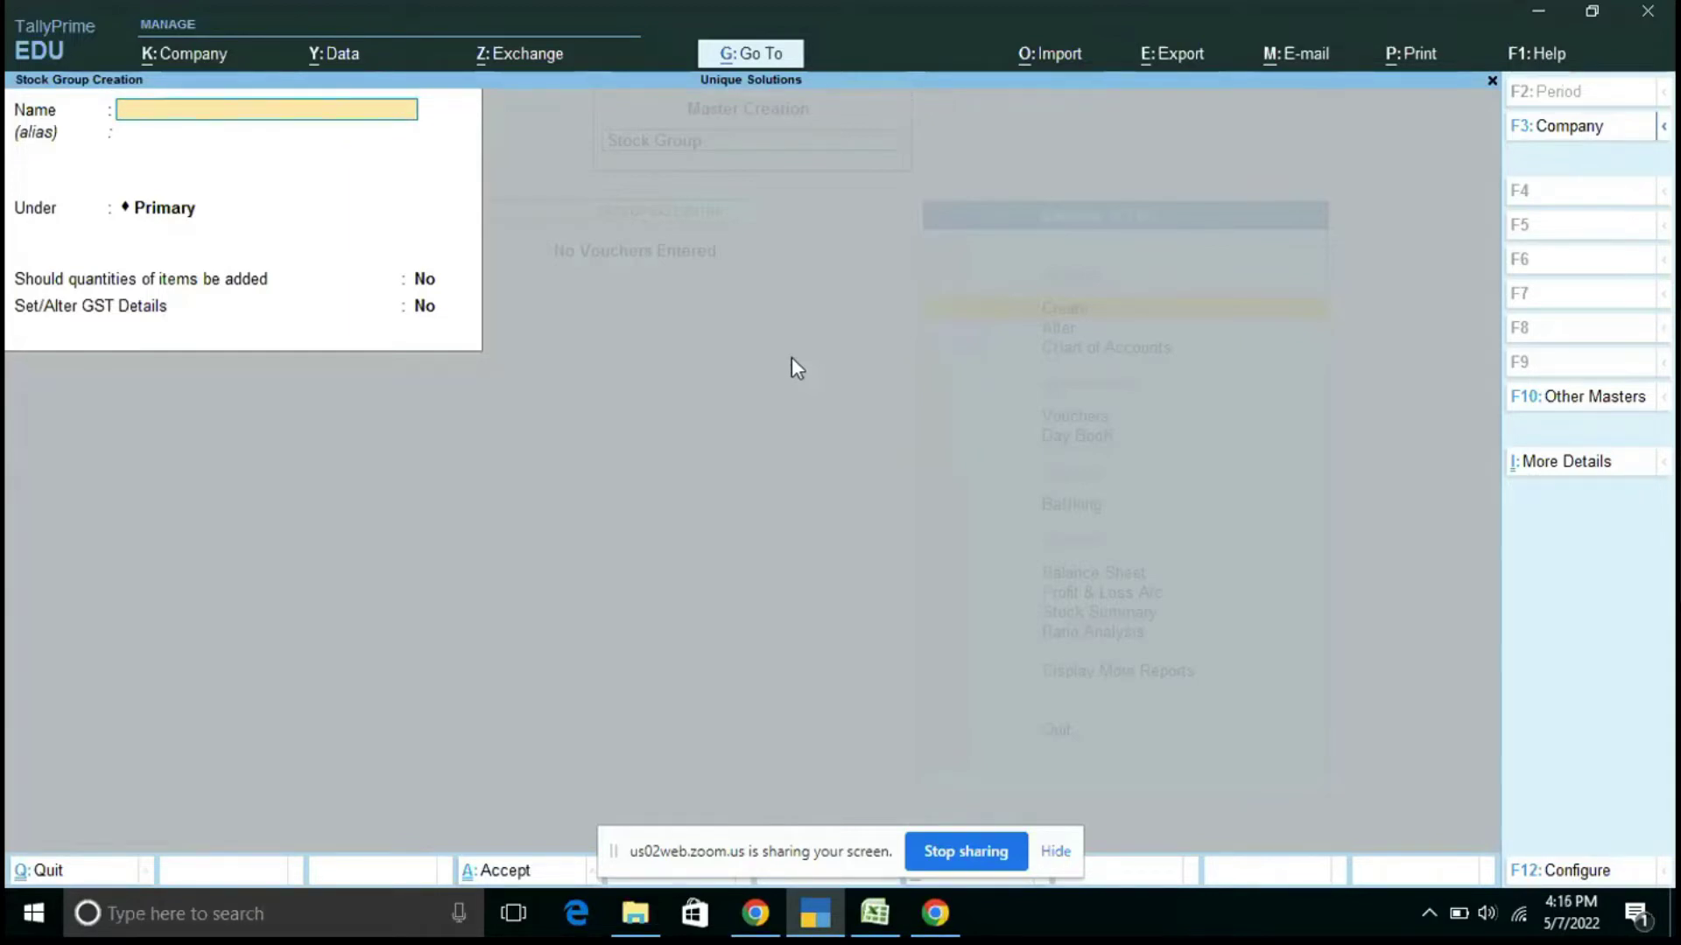
type("4/64 GB")
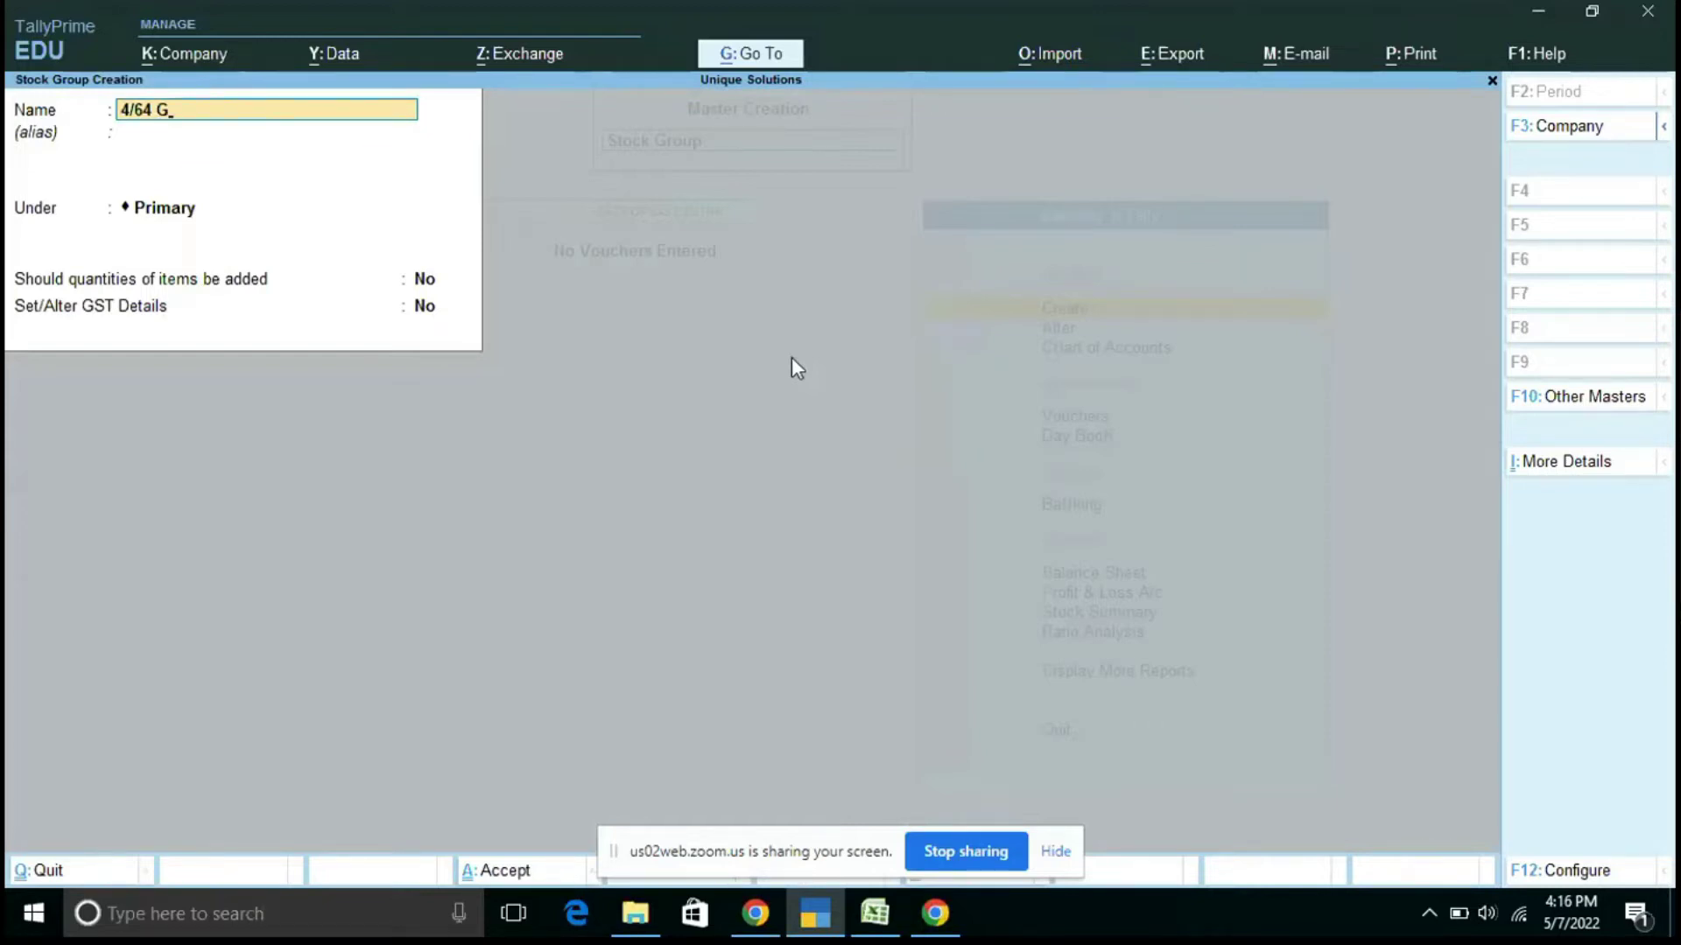
key("Return")
key("Return")
key("Return")
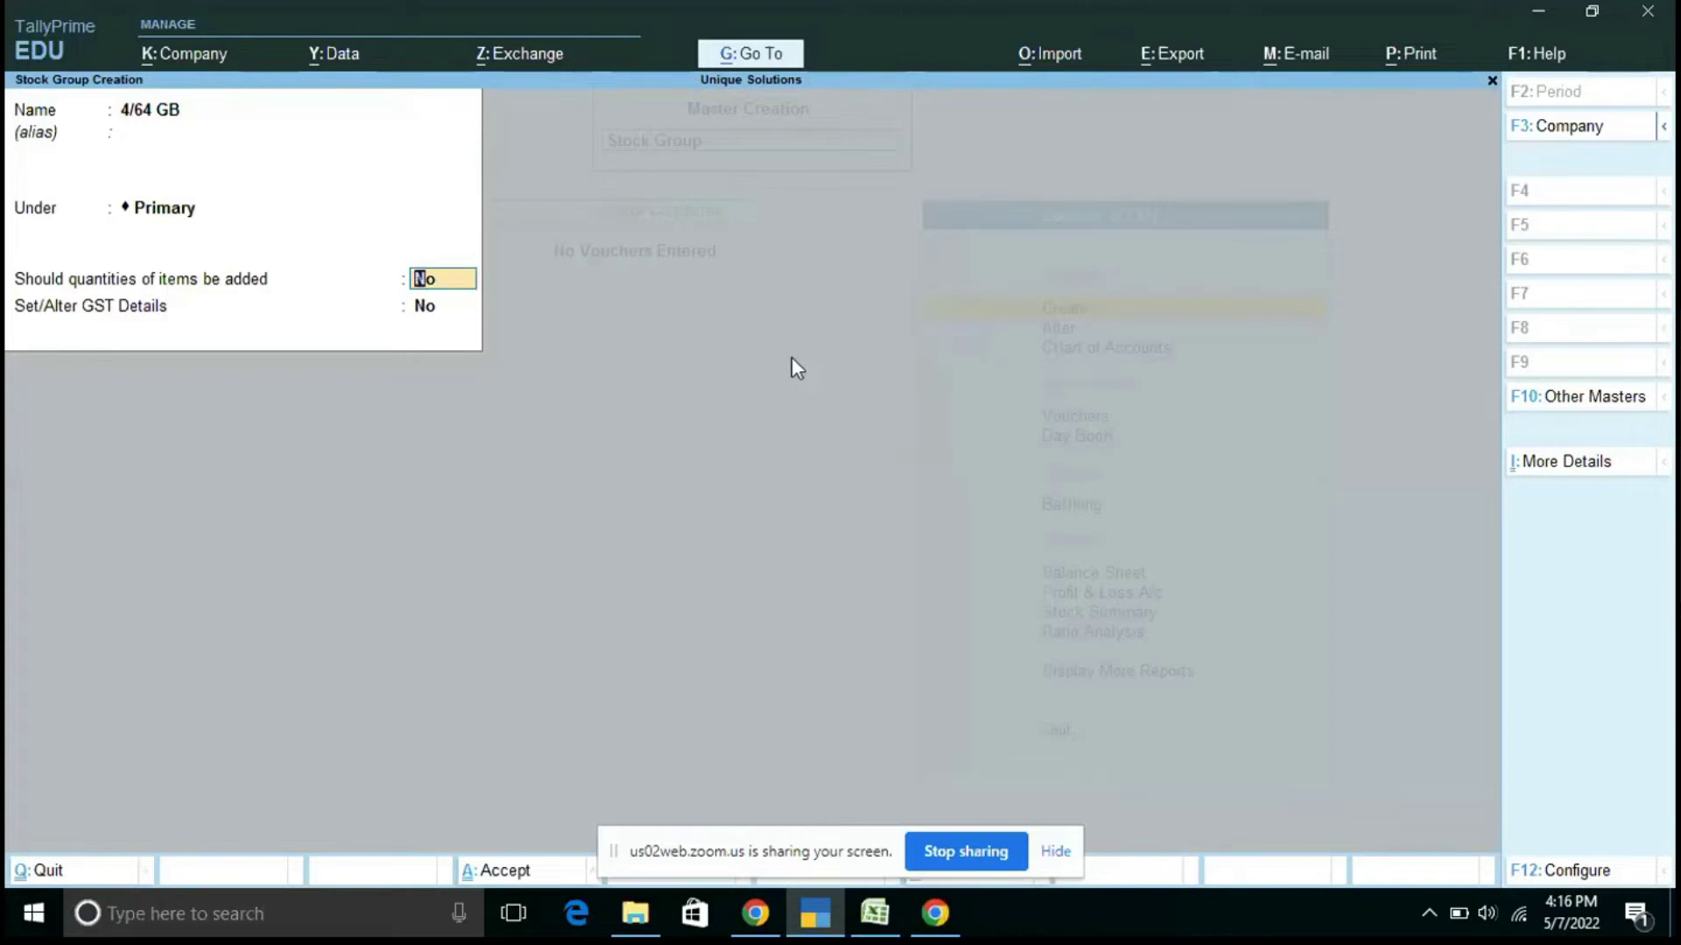
type("Y")
key("Return")
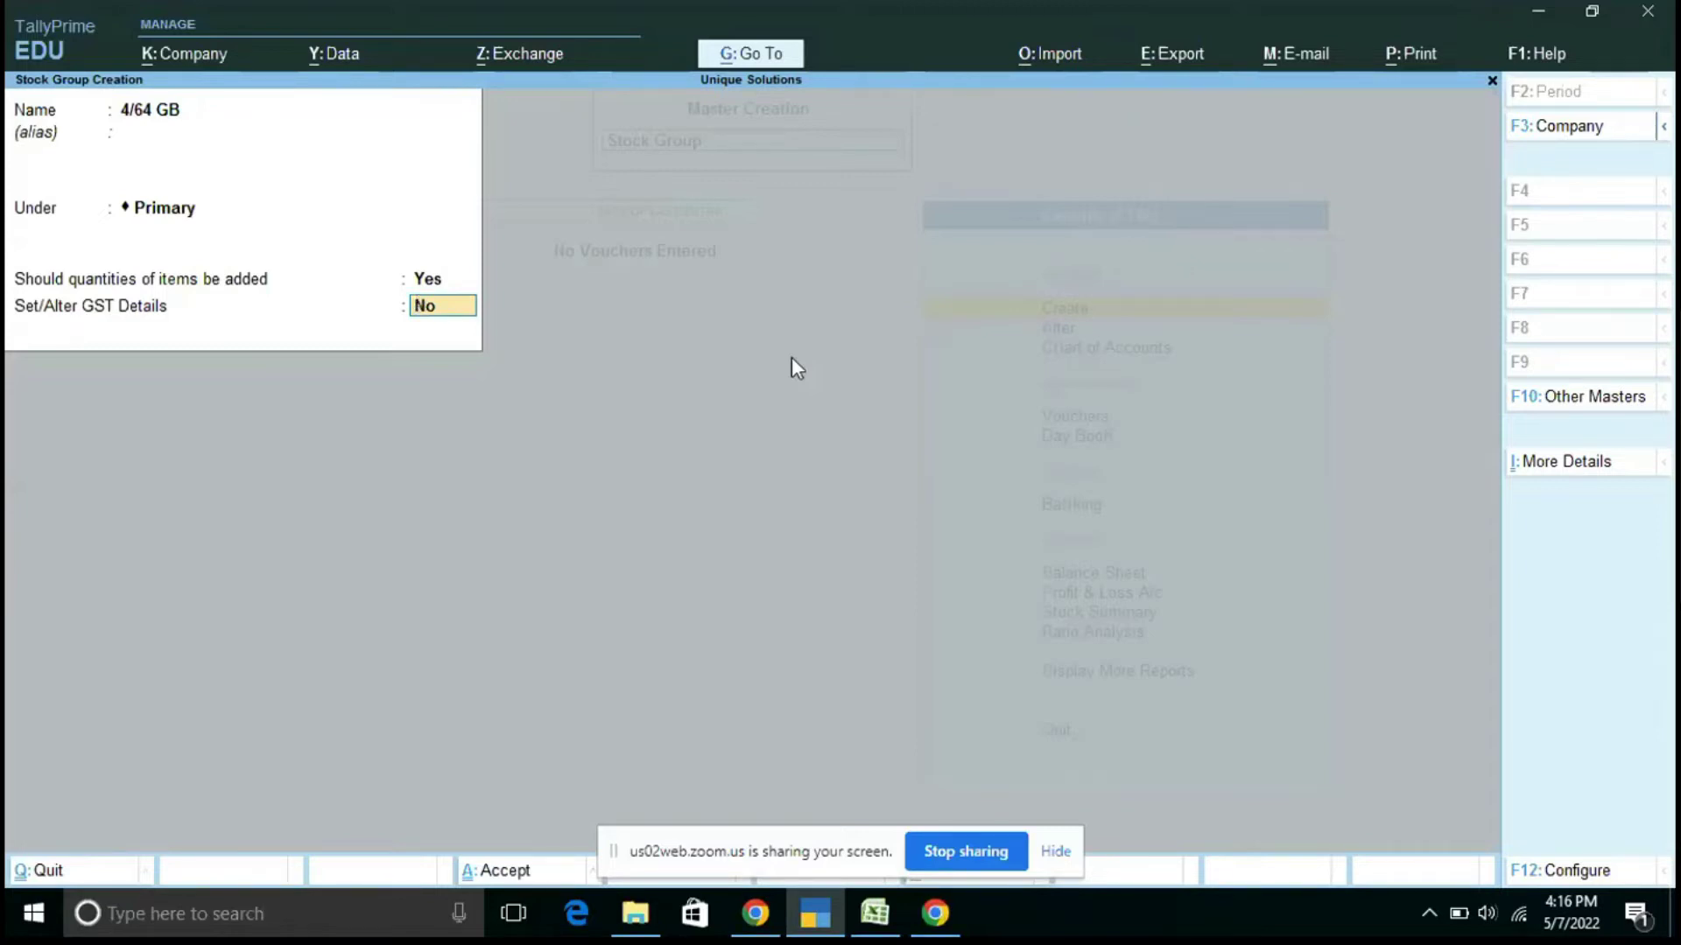
key("Return")
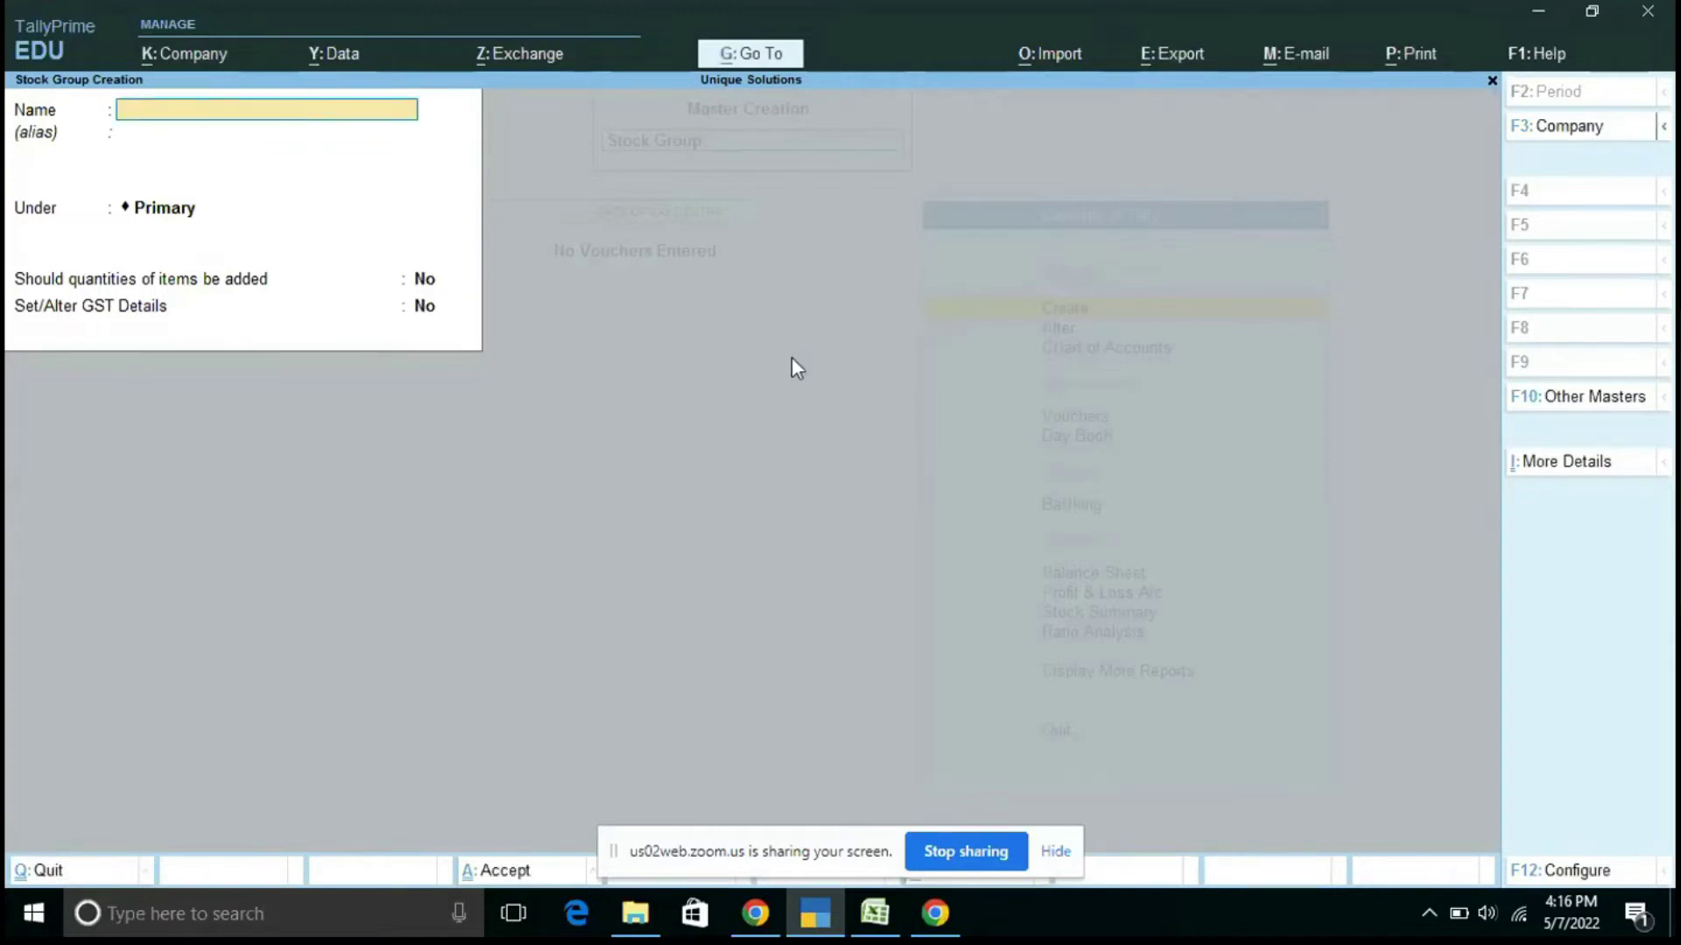
key("Escape")
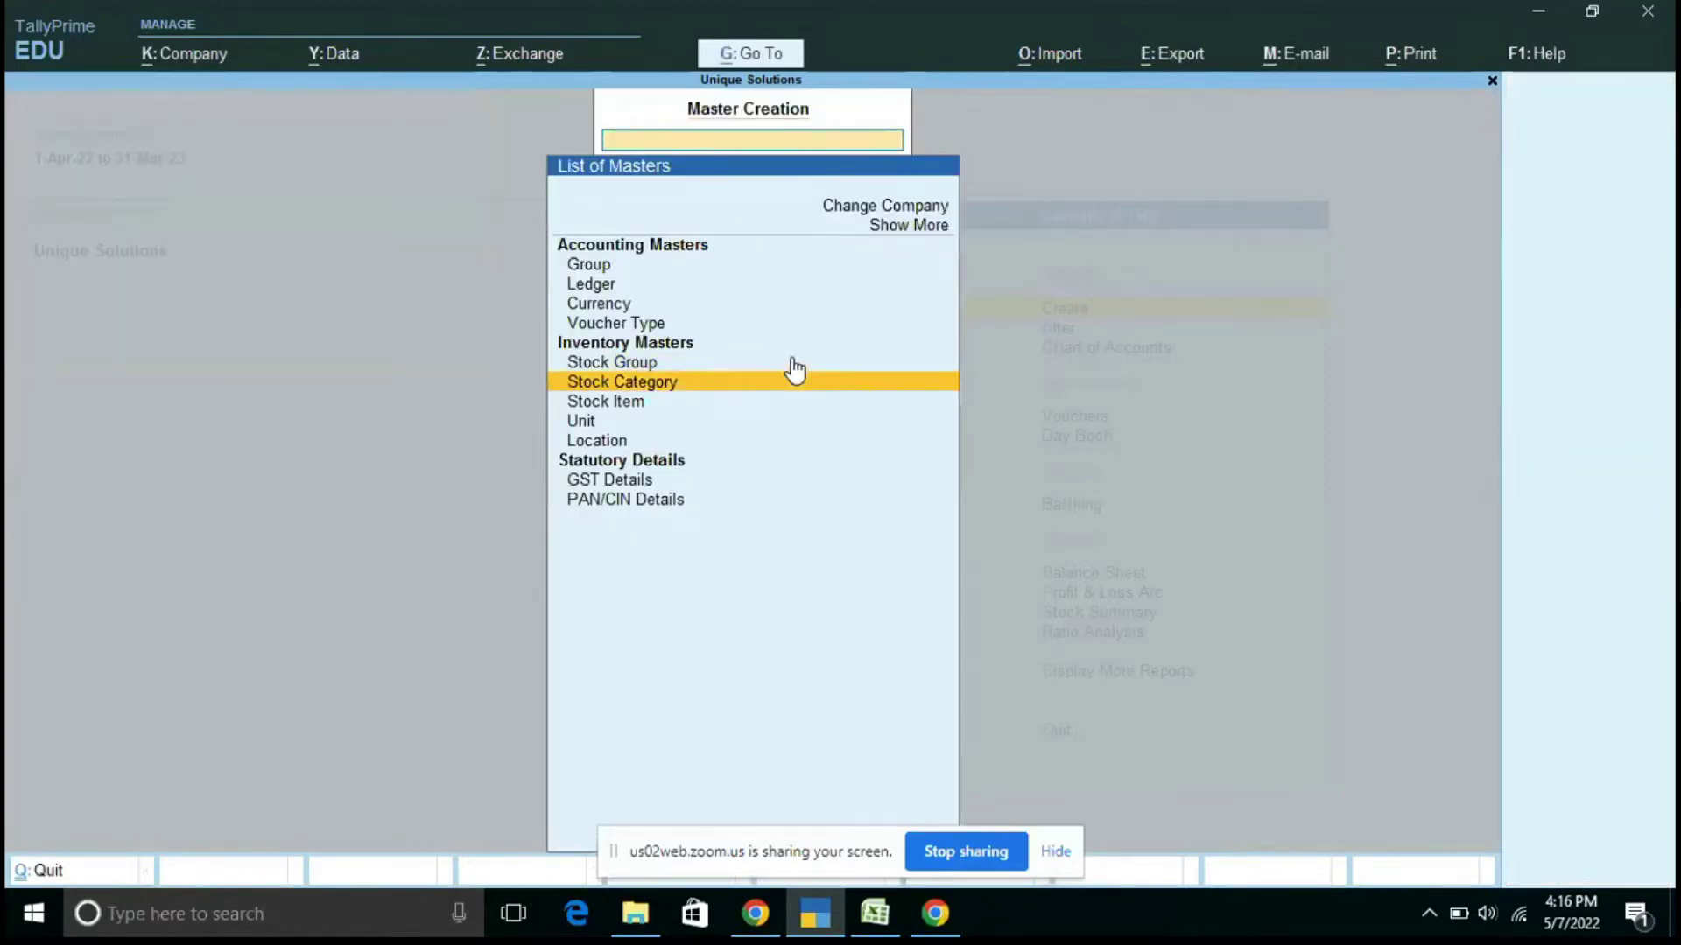
- Create a stock category named SAMSUNG under Primary
key("Return")
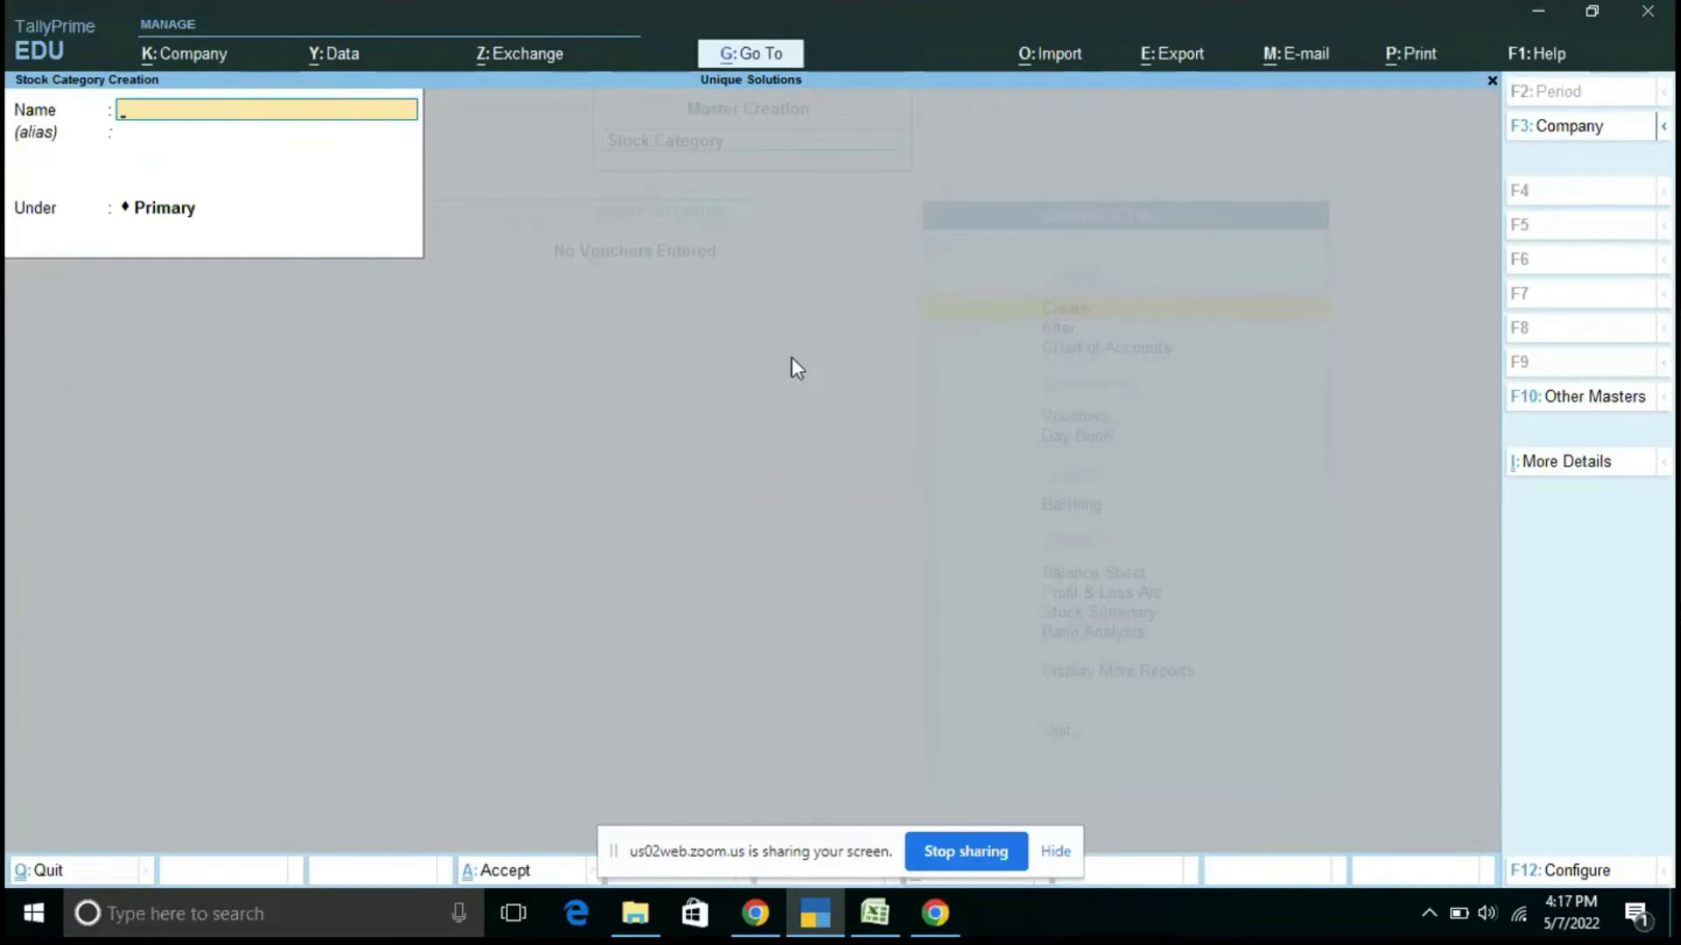
type("SAMSUNG")
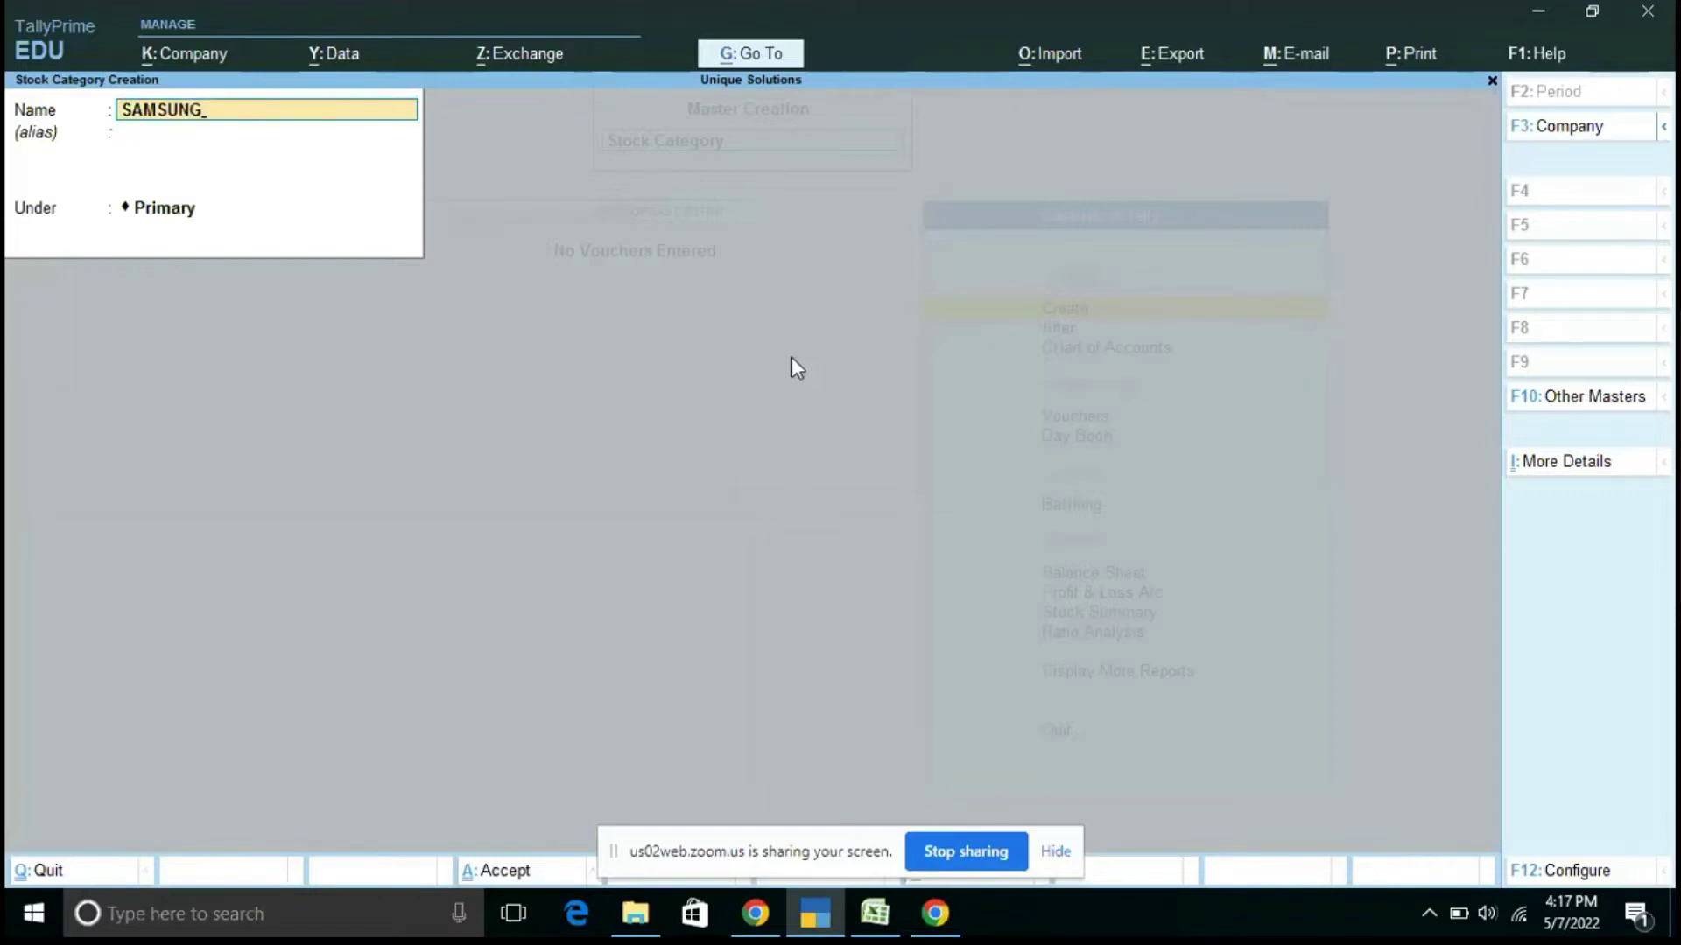
key("Return")
key("Return")
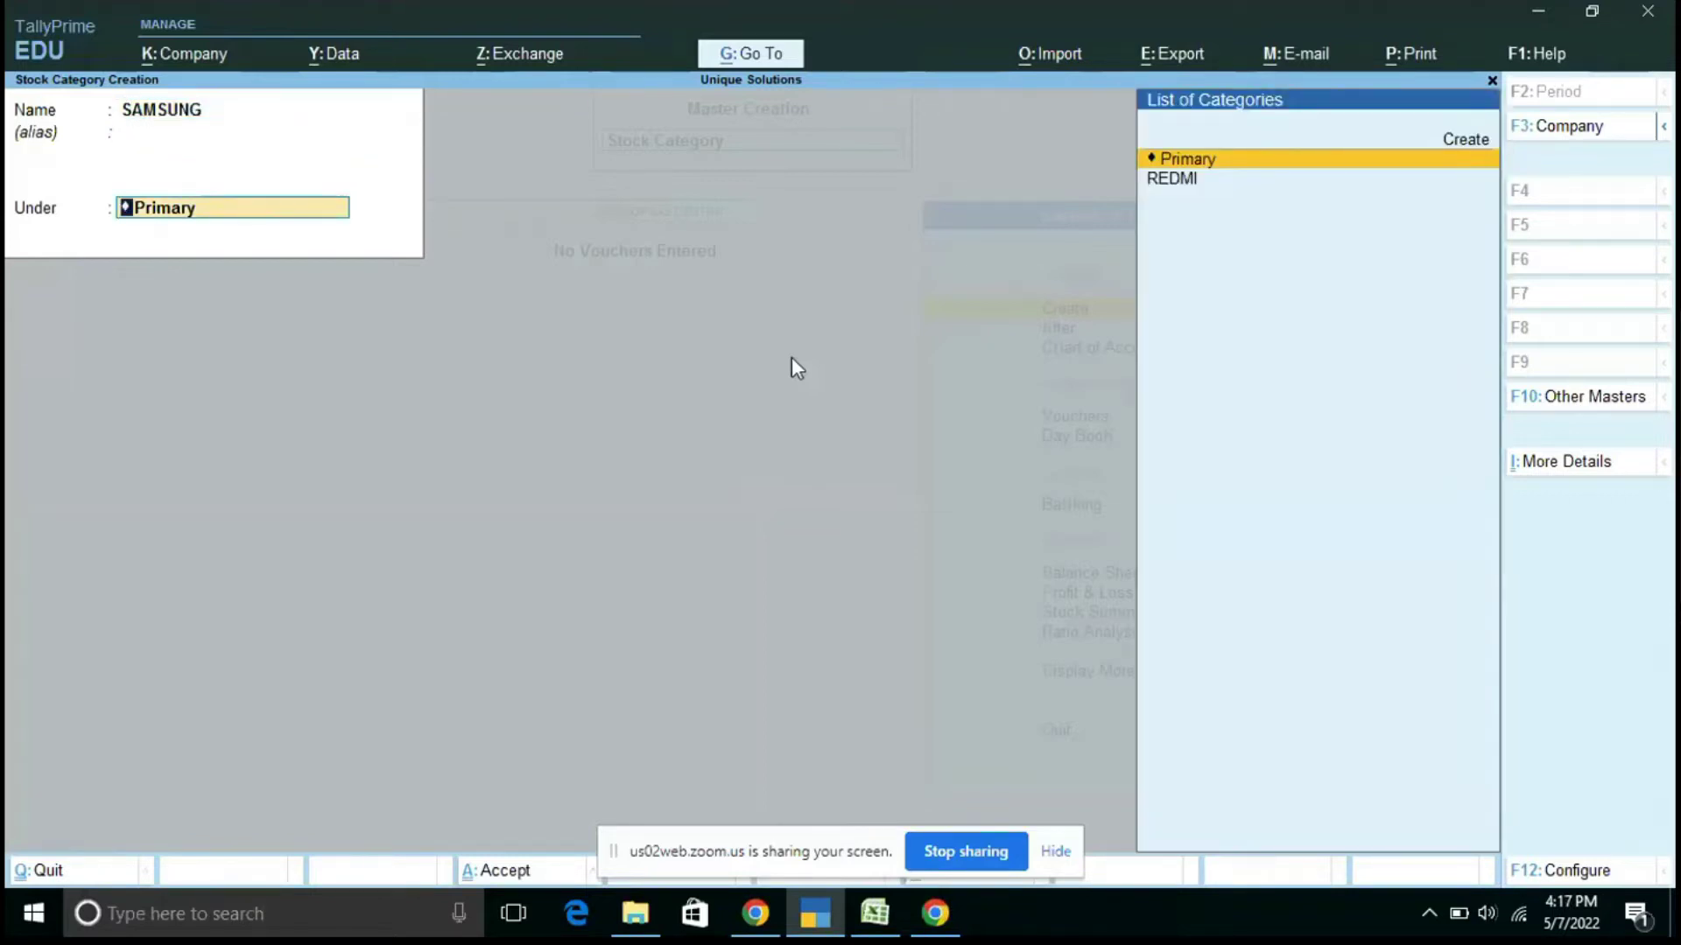
key("Return")
key("Return")
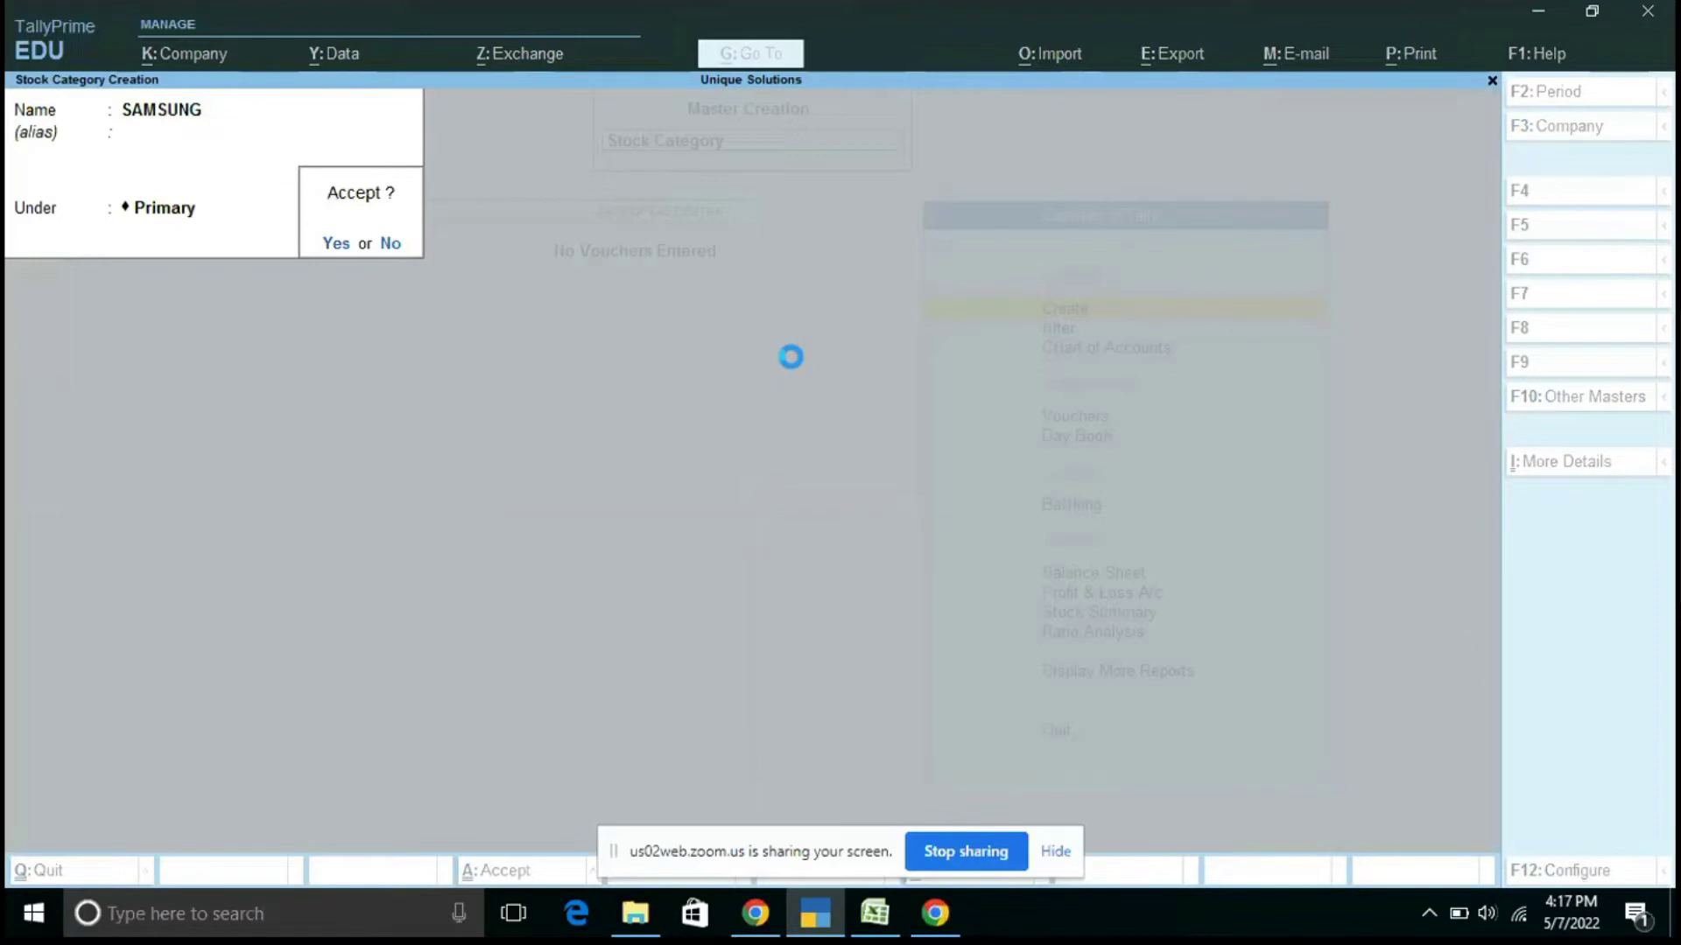
key("Escape")
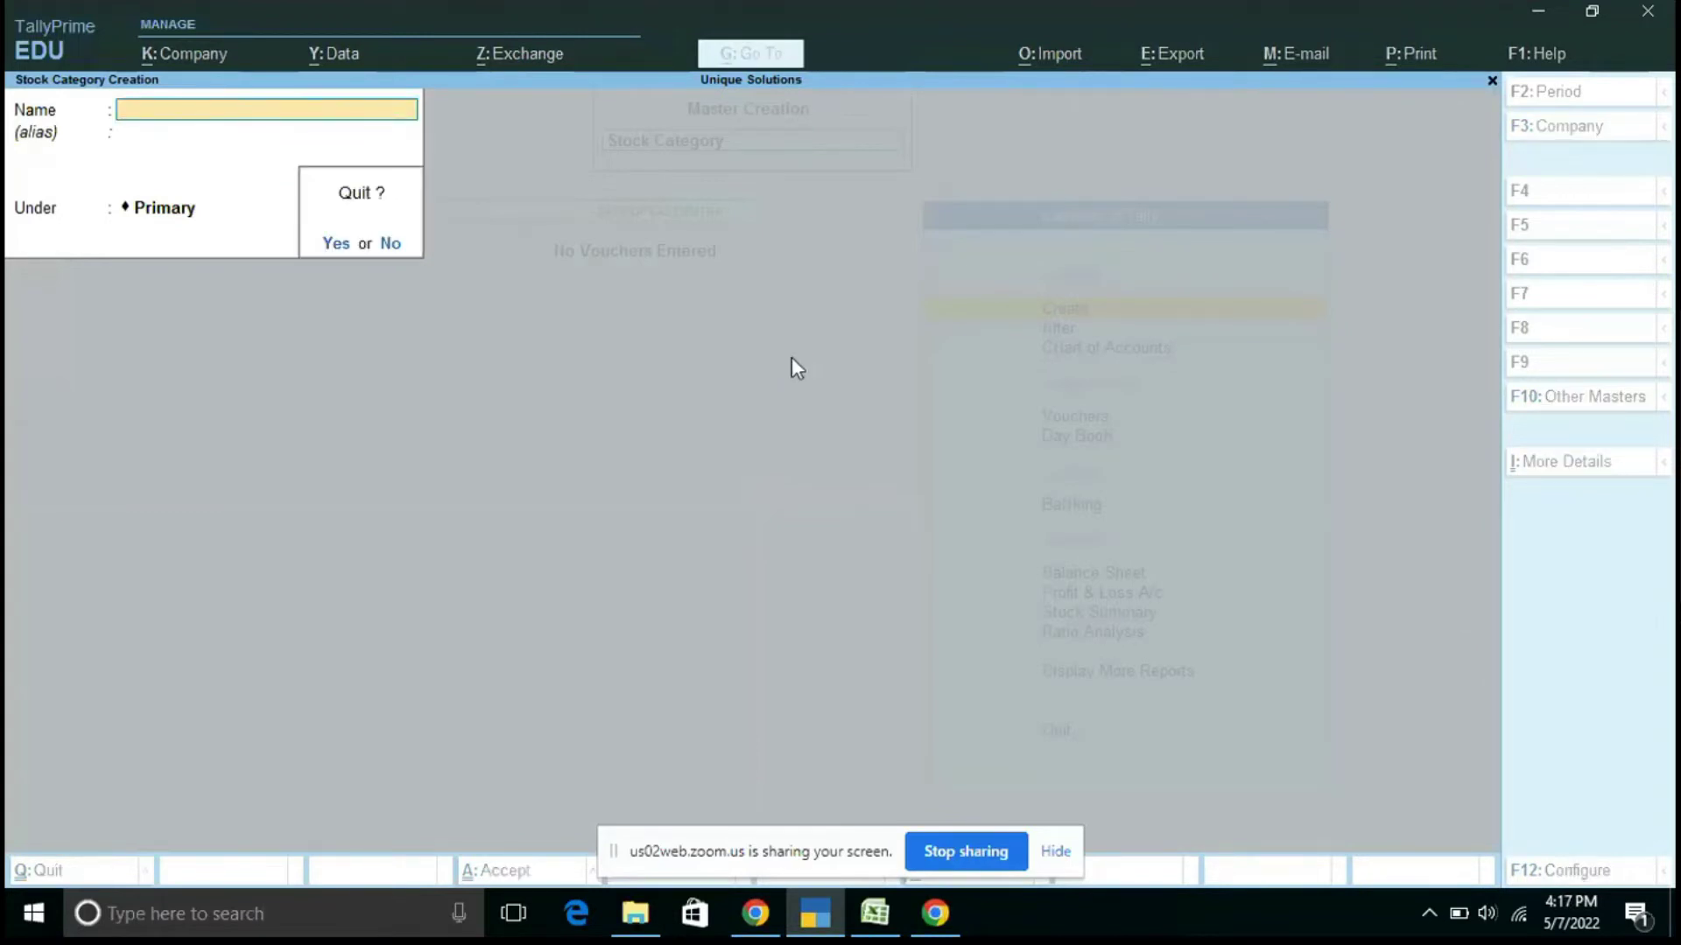
key("y")
- Create a simple unit with symbol NOS, formal name NUMBER, quantity code NOS-NUMBERS and 0 decimal places
key("Down")
key("Down")
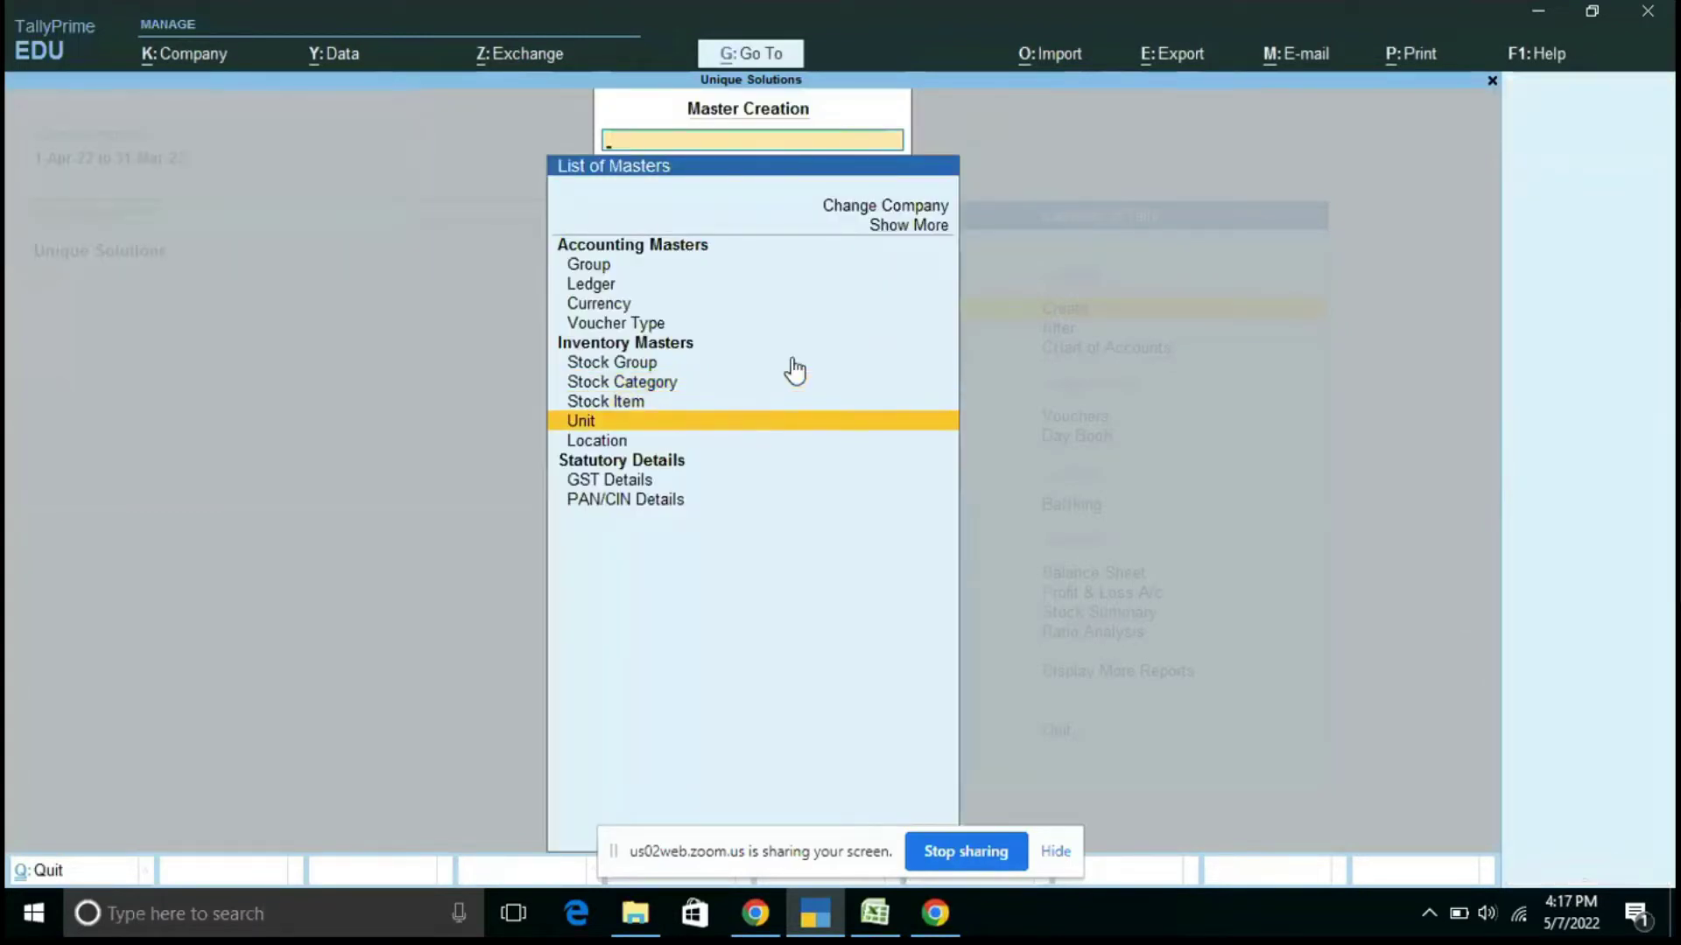
key("Return")
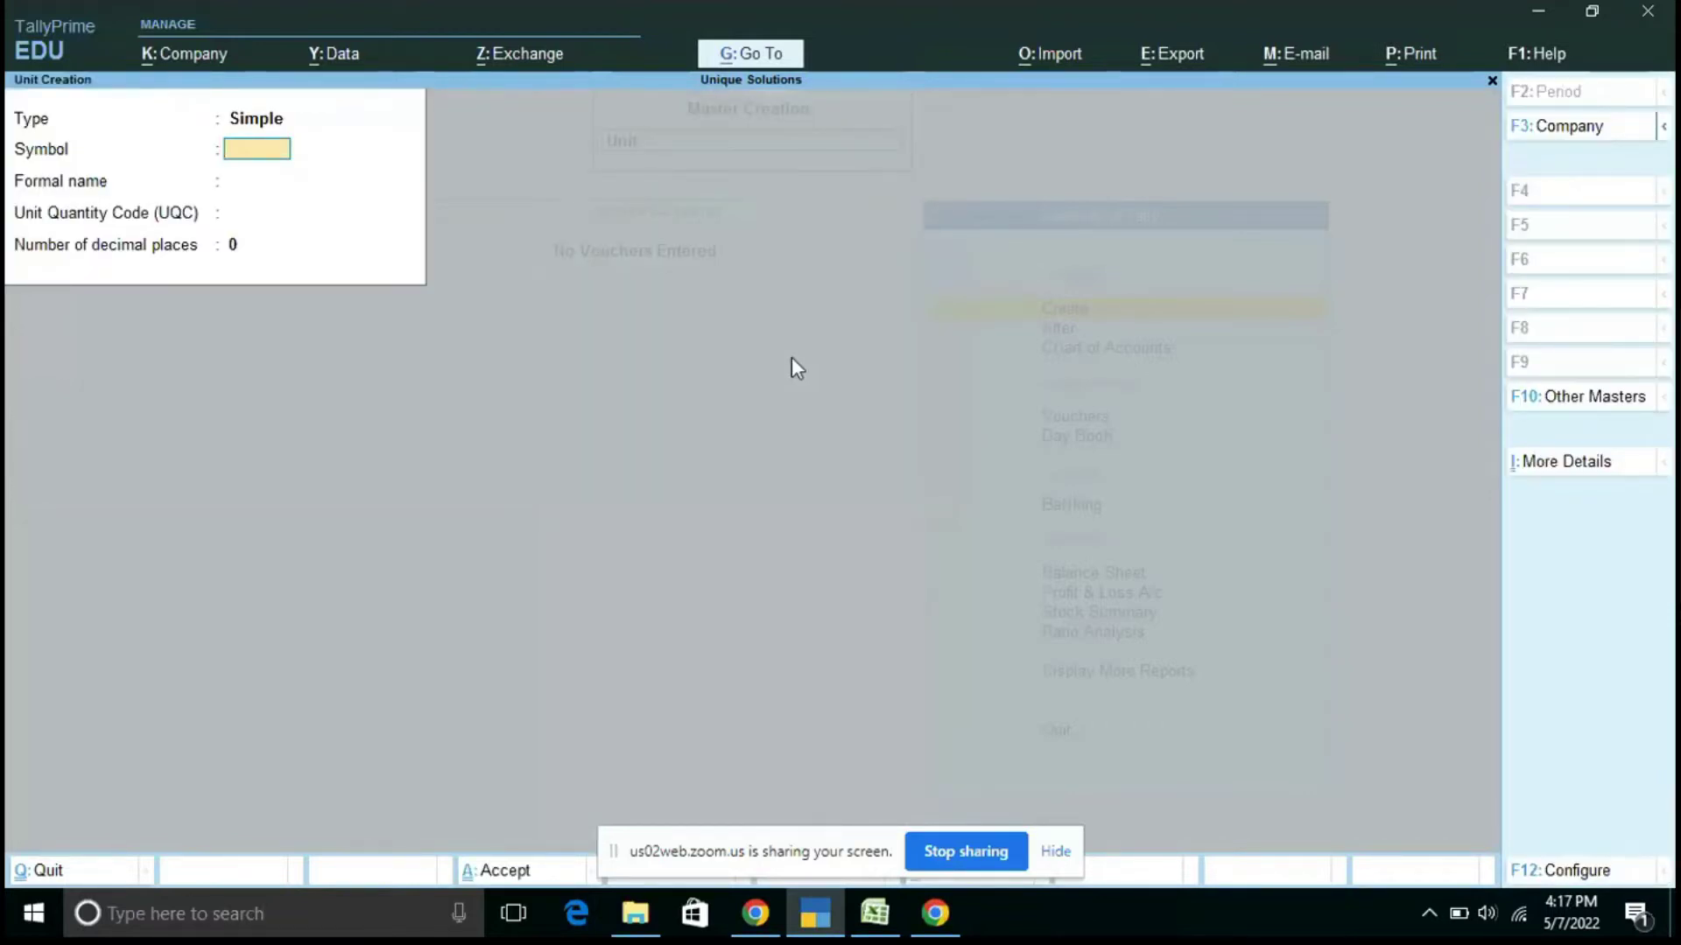
type("NOS")
key("Return")
type("NUMBER")
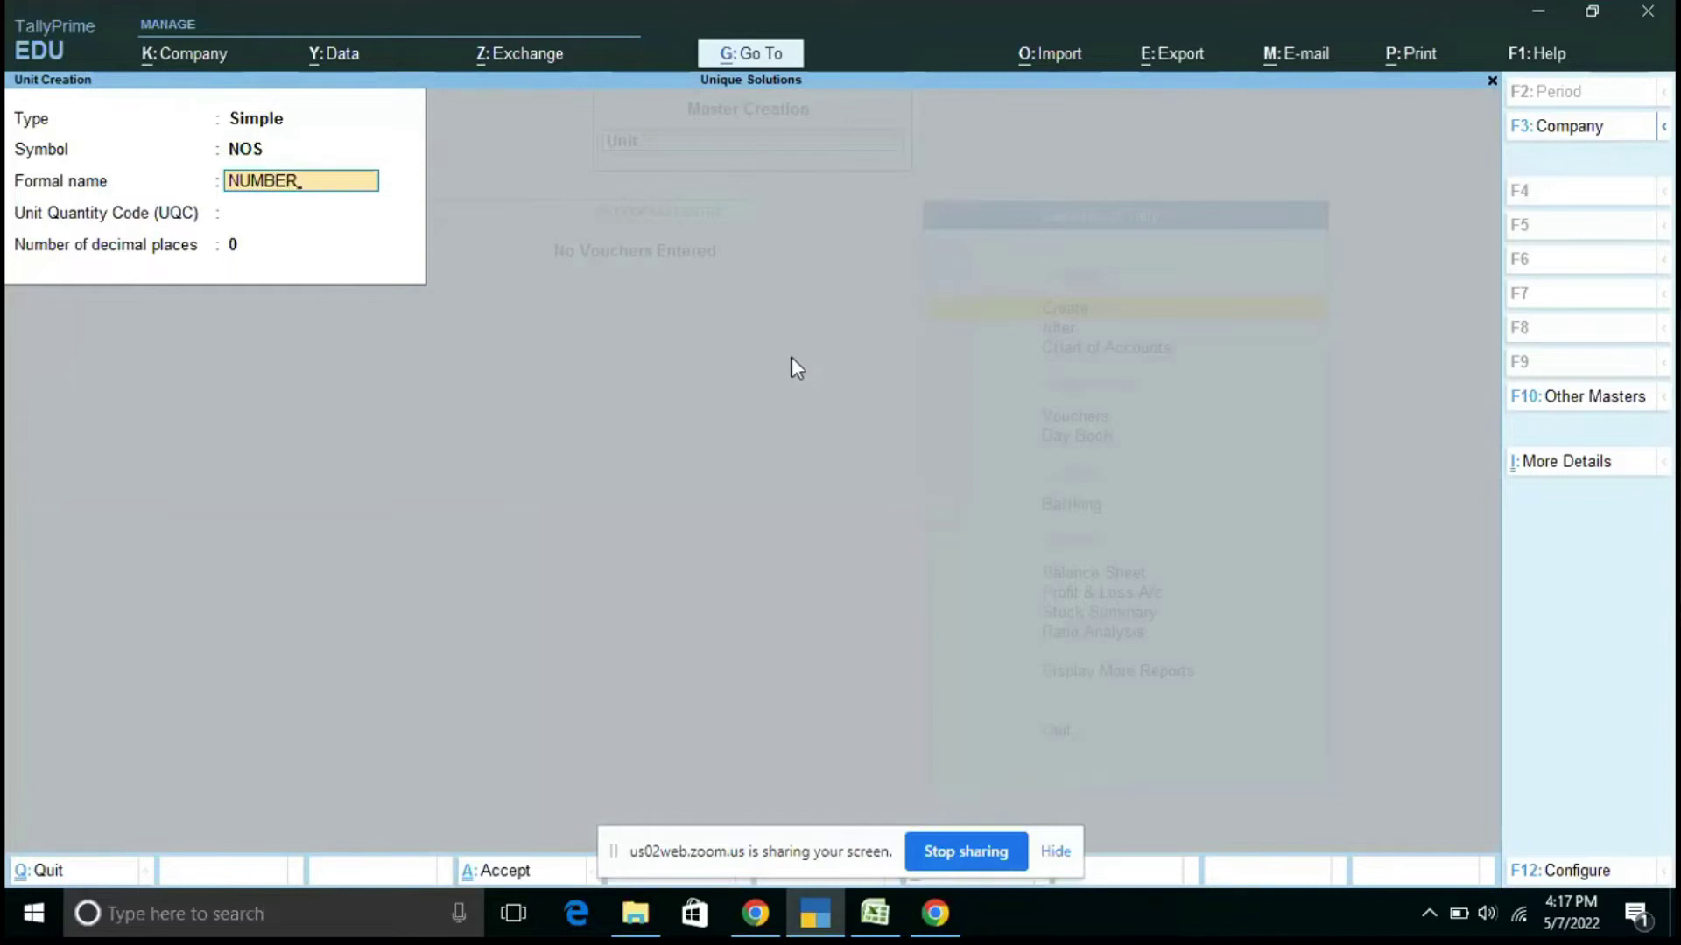
key("Return")
type("NUM")
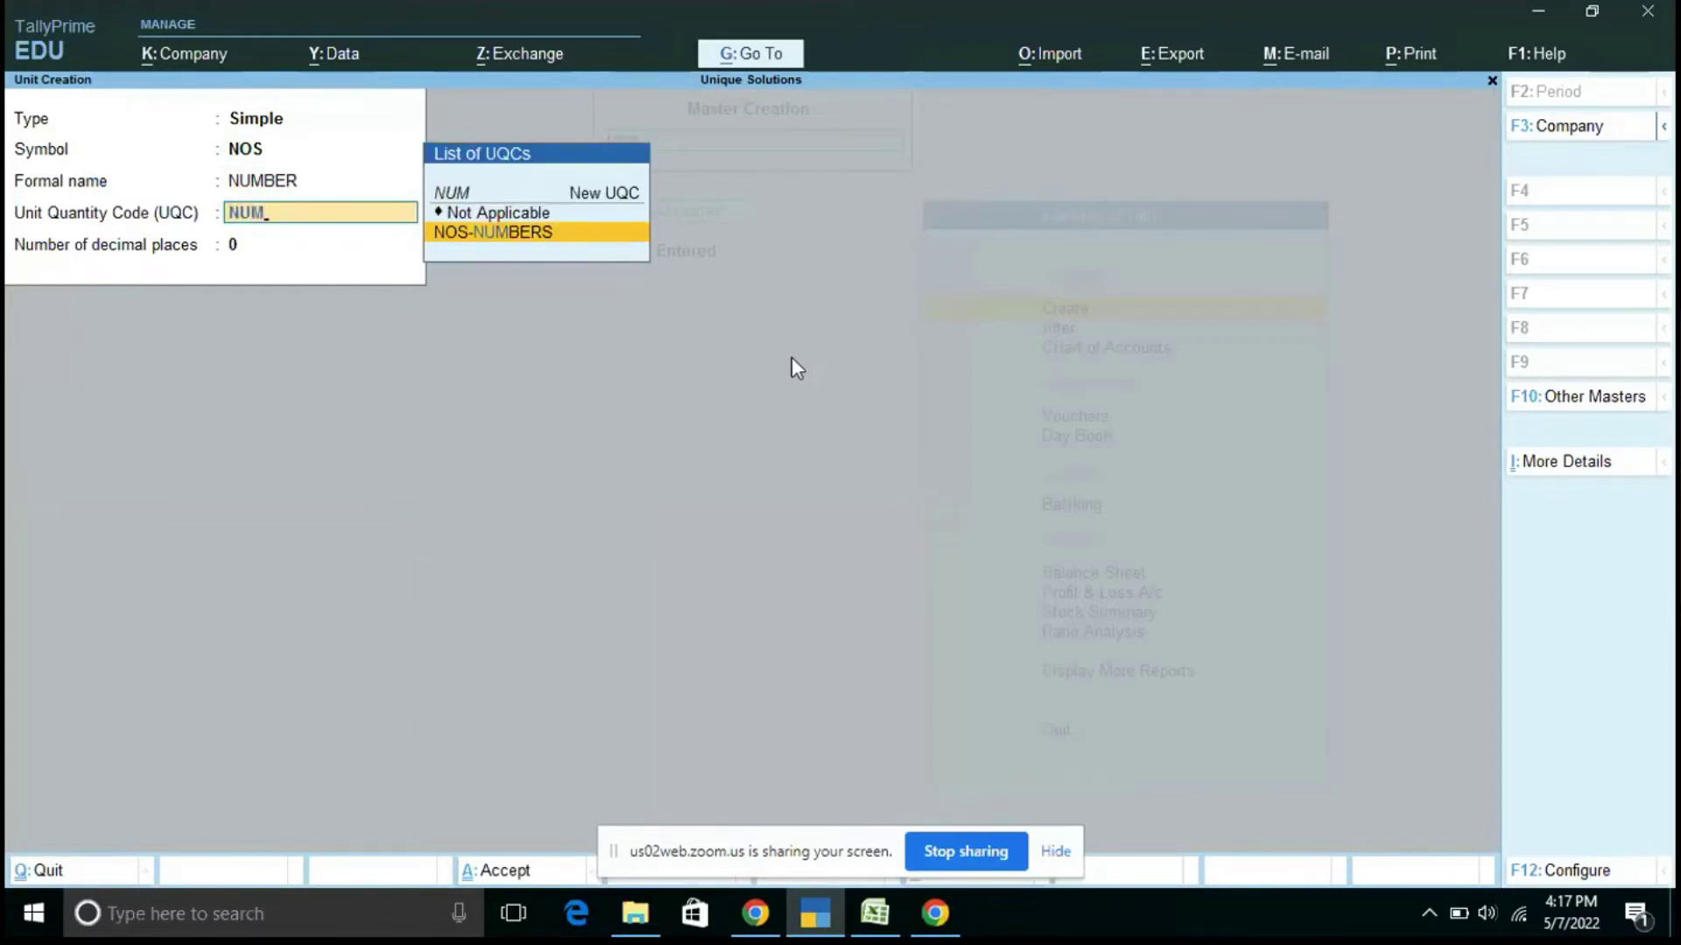
key("Return")
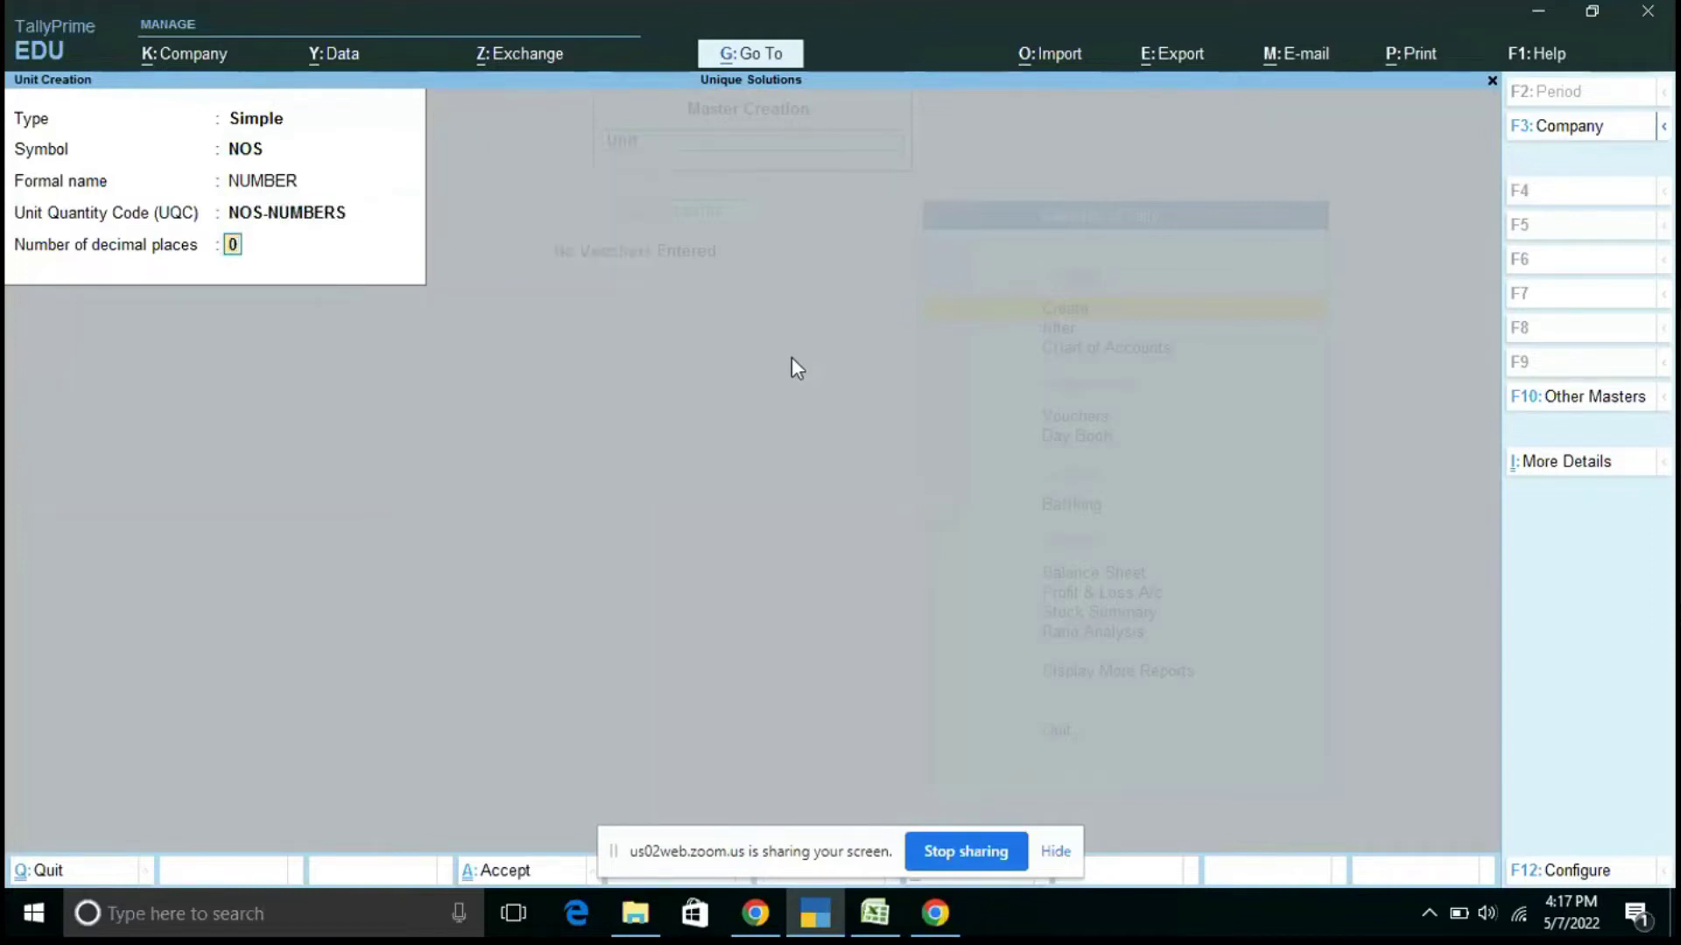
key("Return")
key("Return")
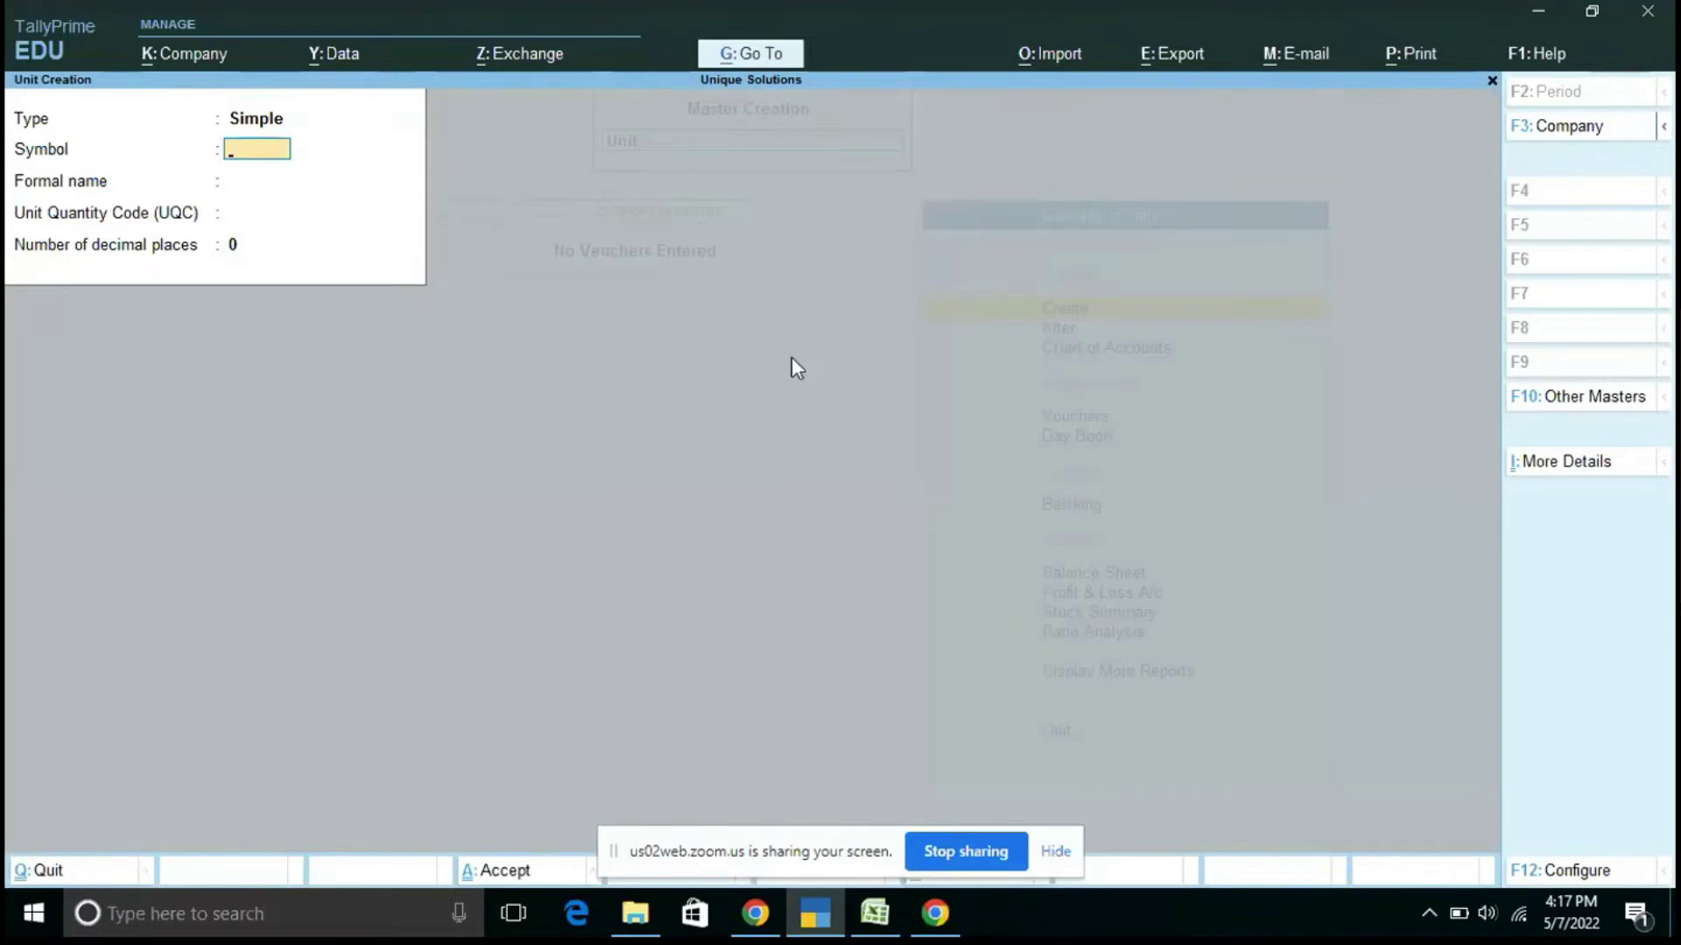
key("Escape")
- Try to create a location named QUALITY GODOWN
key("Down")
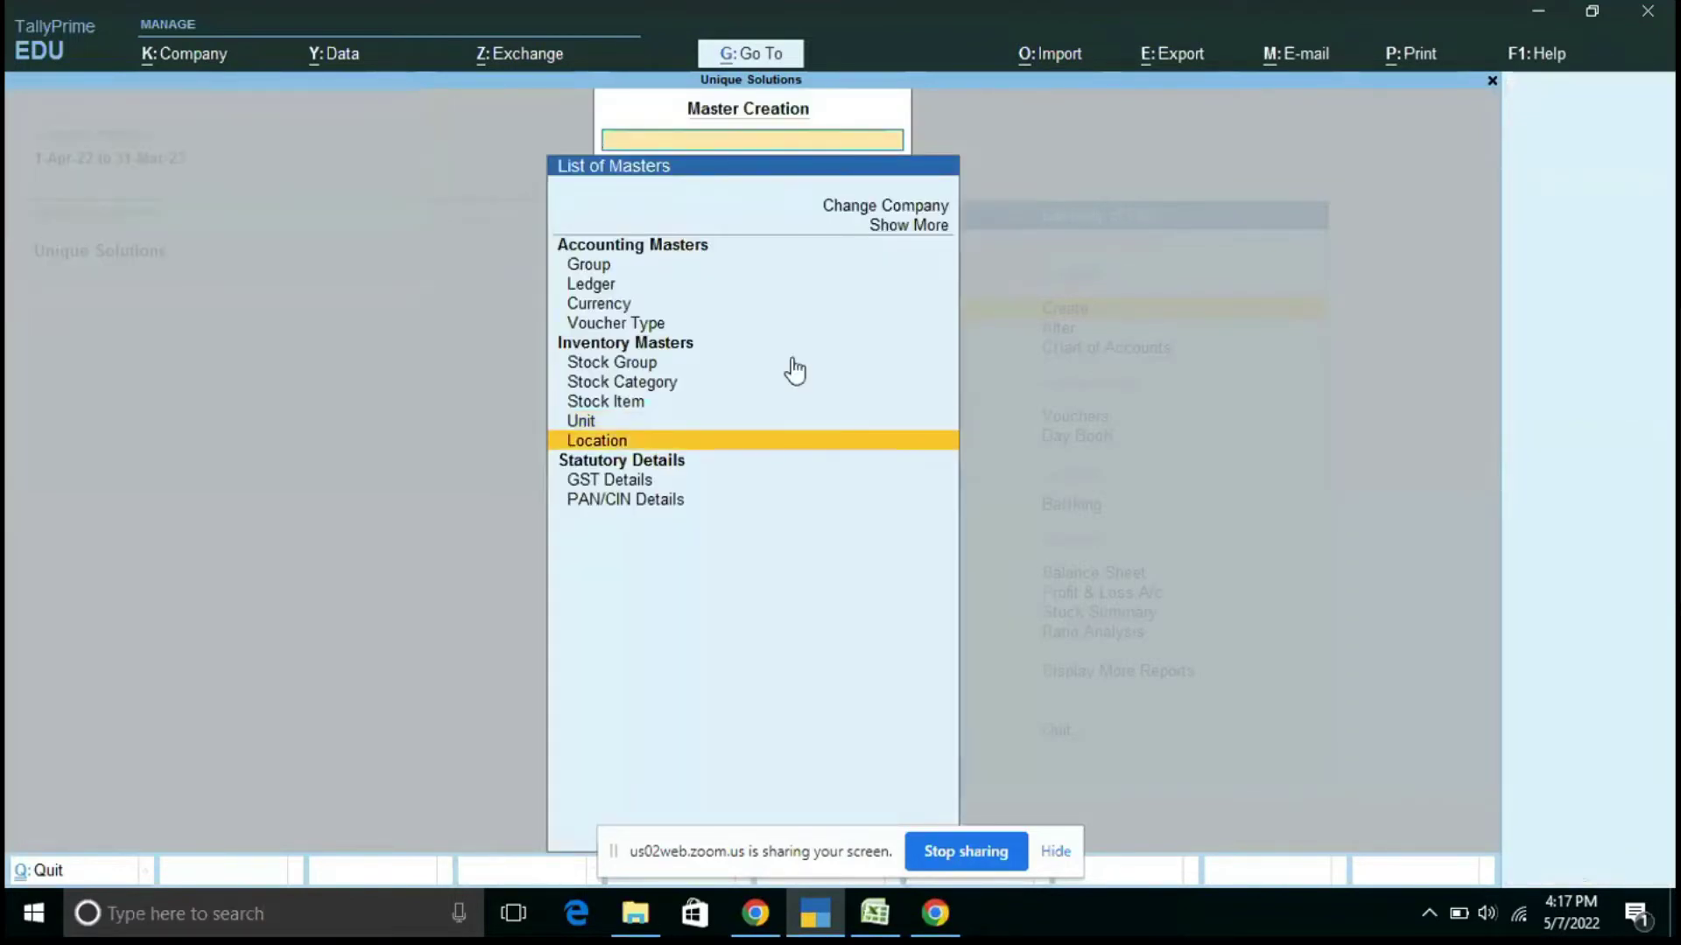
key("Return")
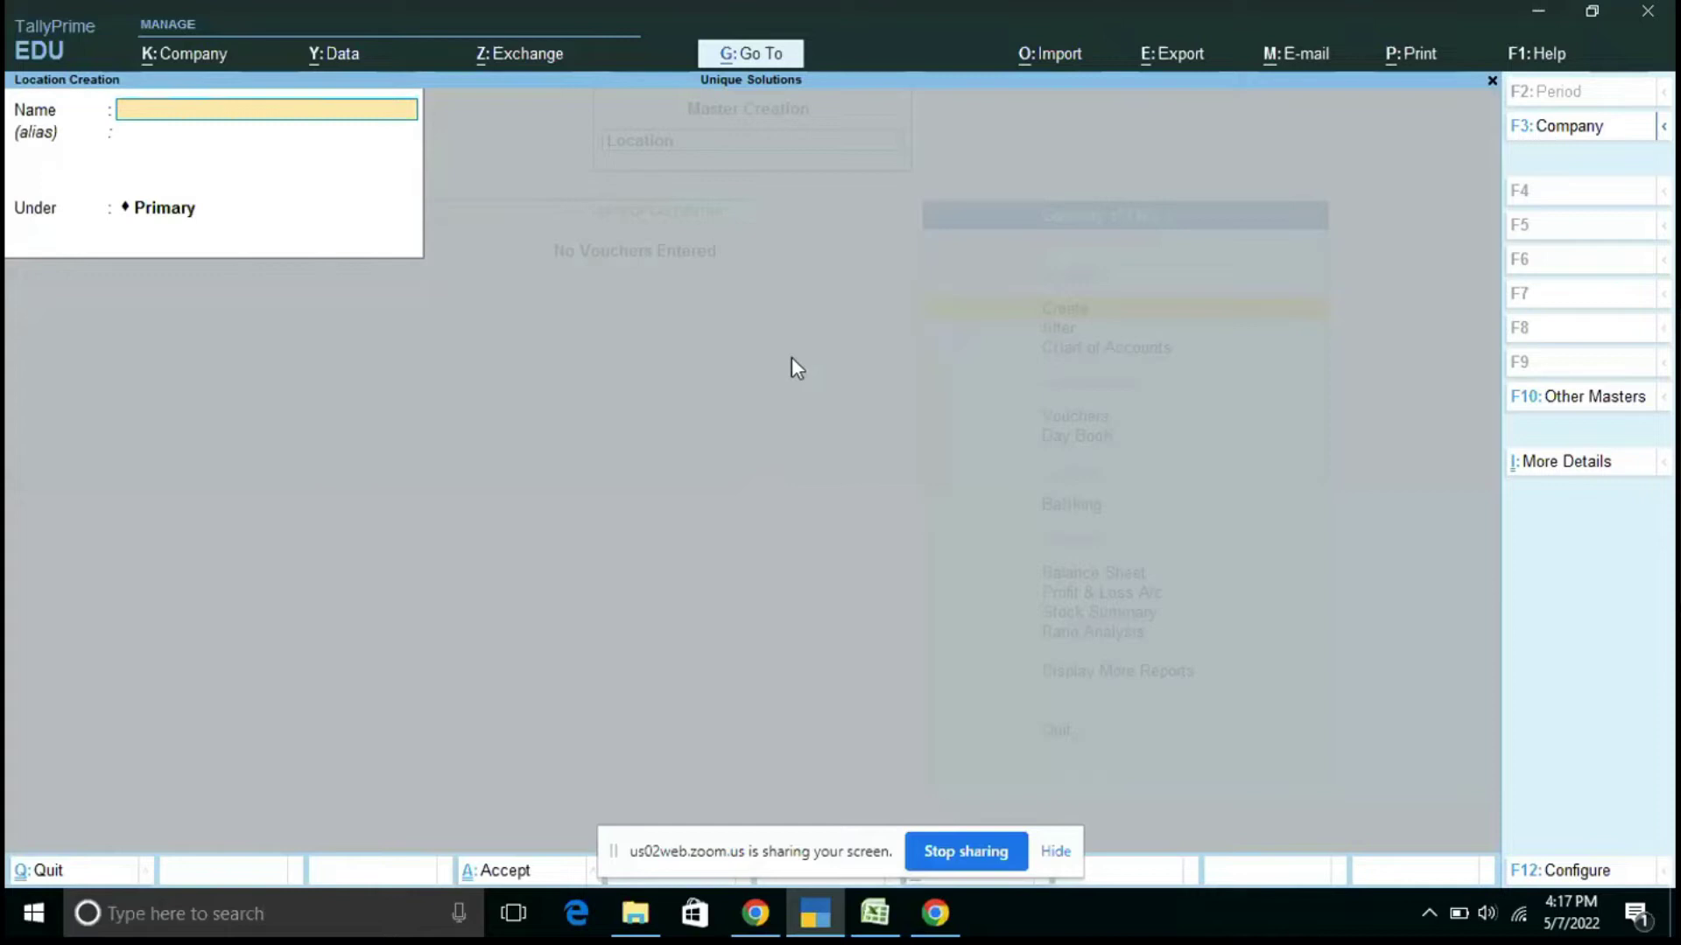
type("QUALITY GOD")
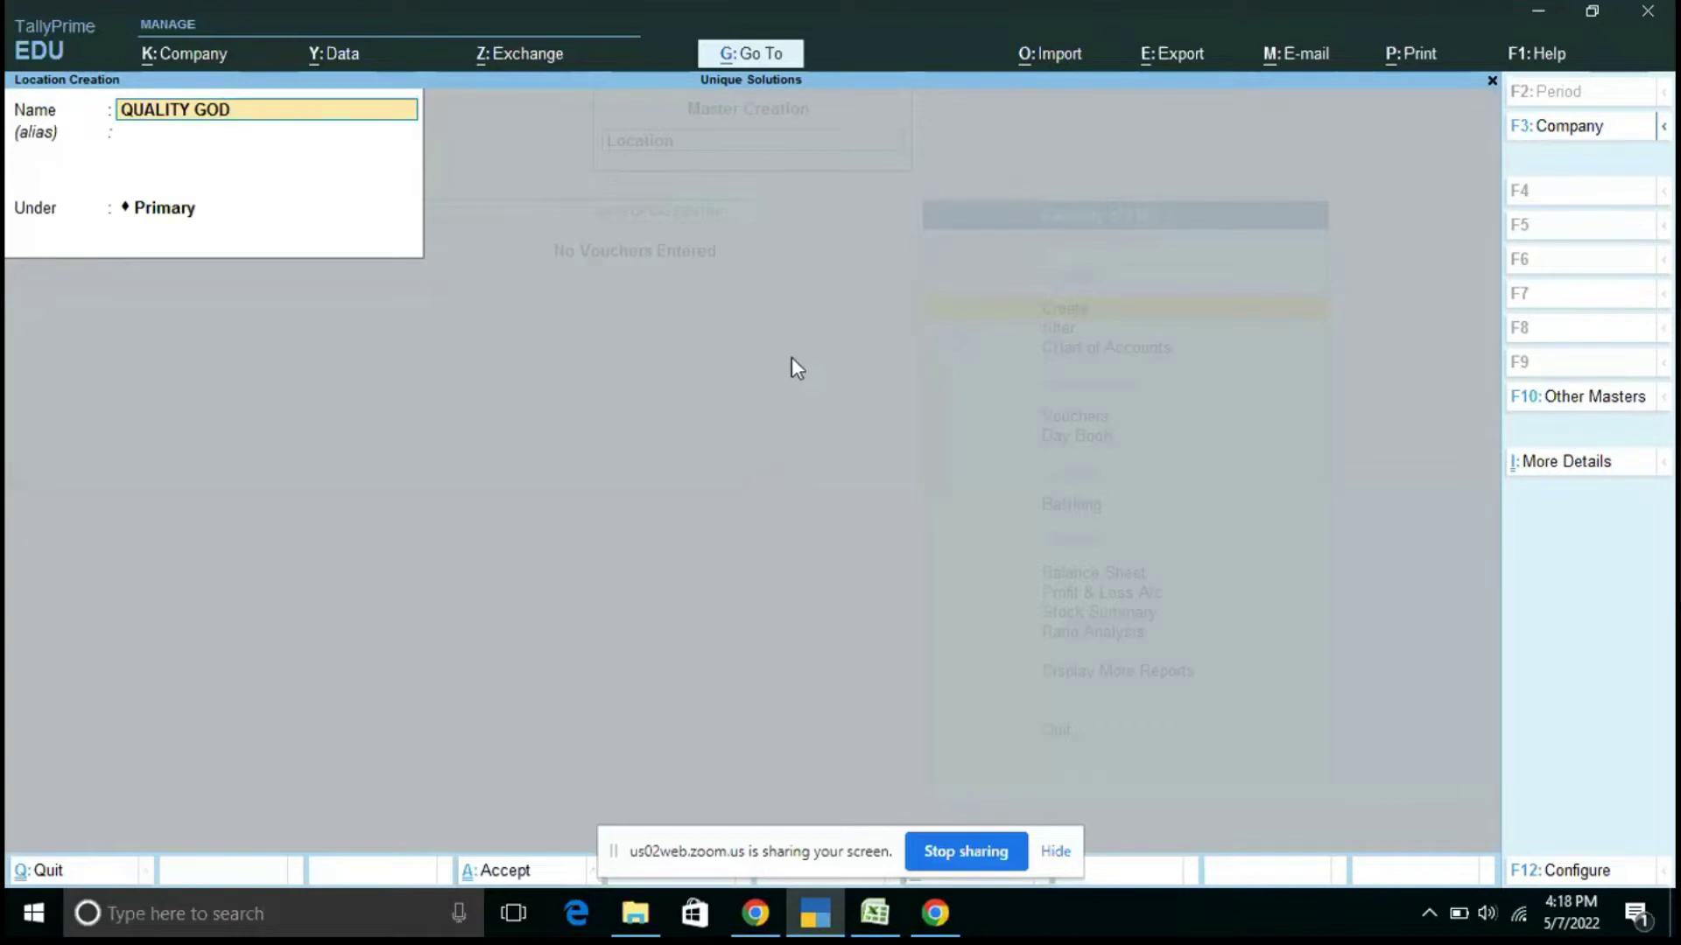
type("OWN")
key("Return")
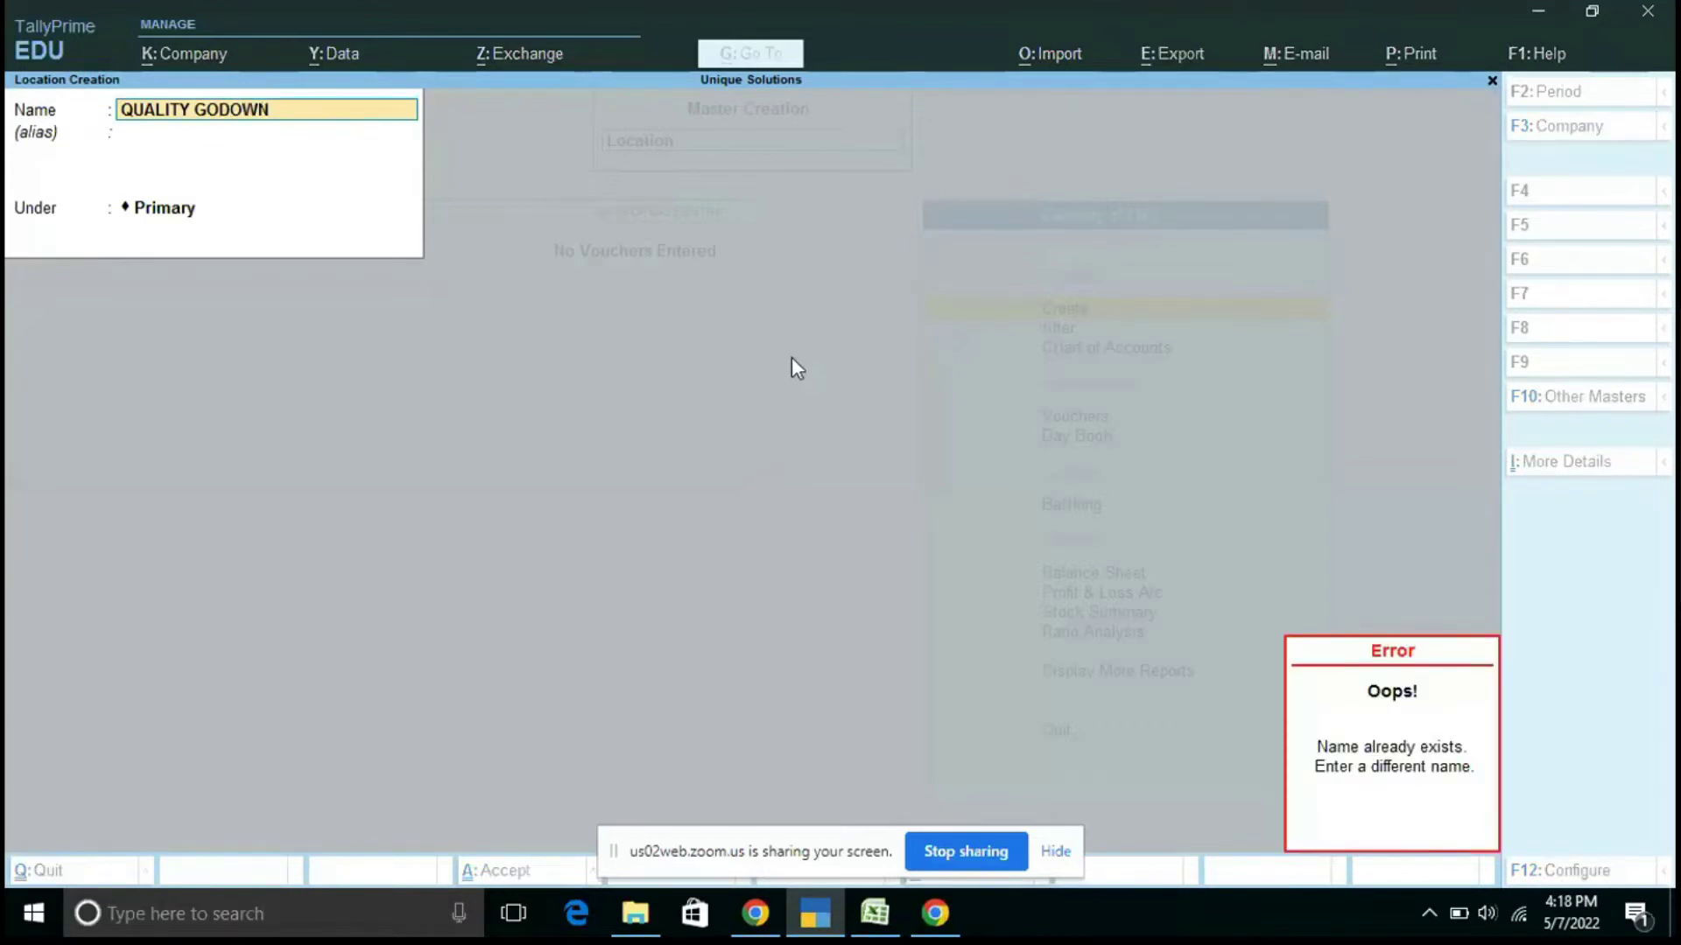
key("Return")
key("BackSpace")
key("Escape")
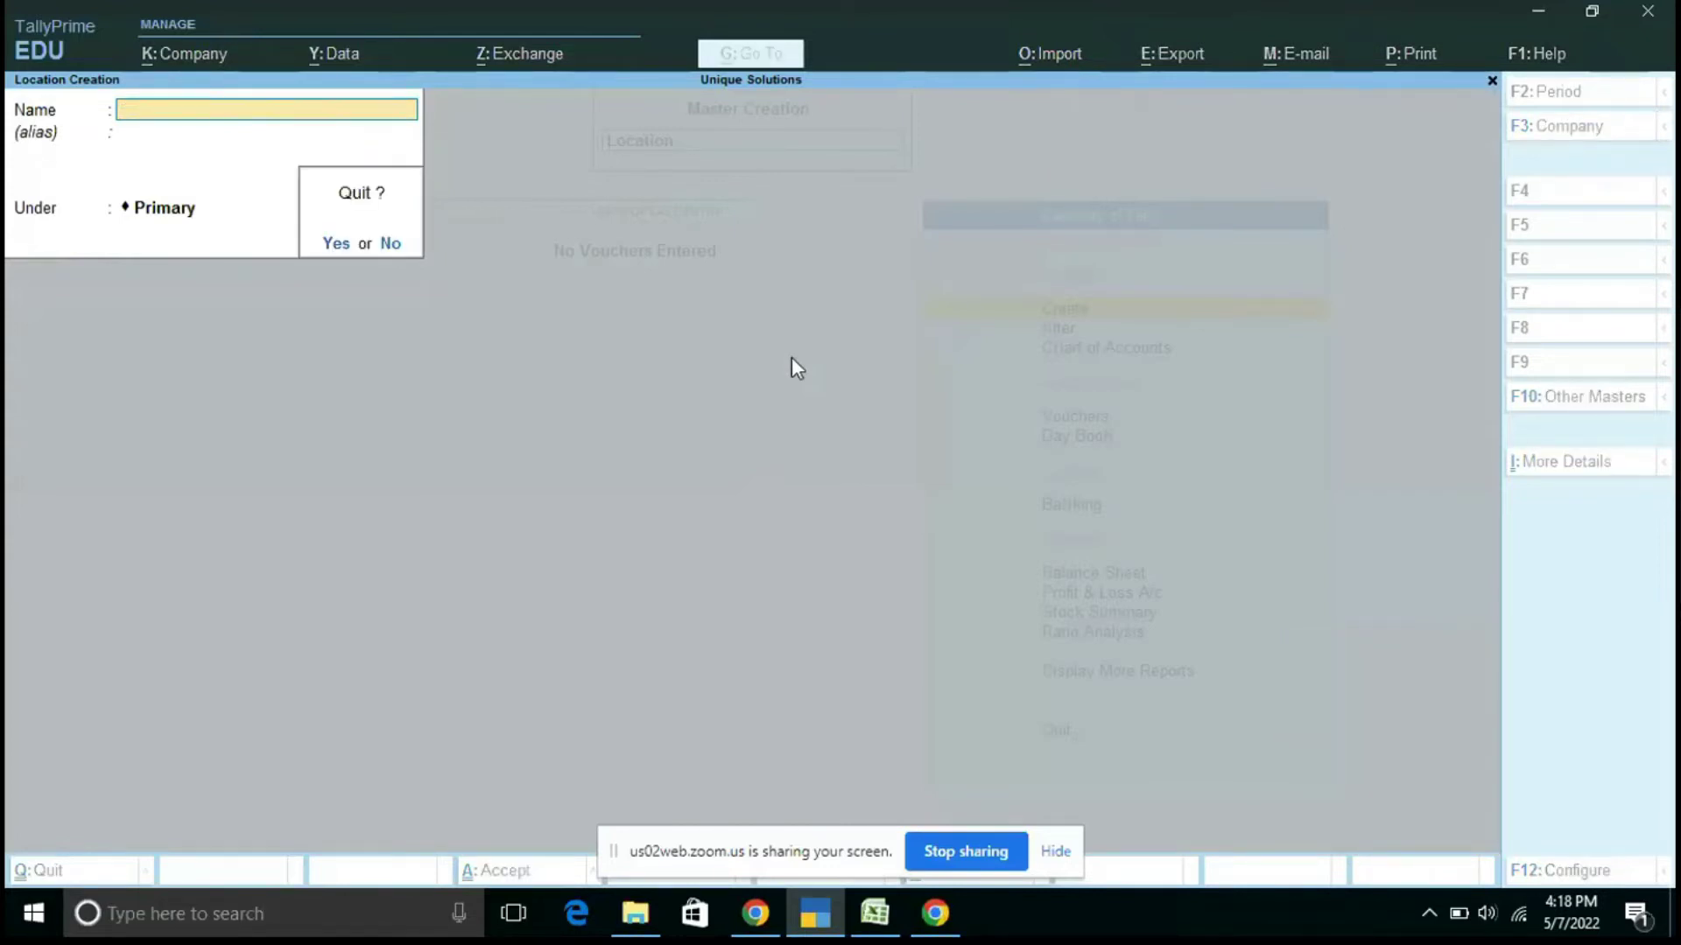
key("y")
- Start a new stock item and name it SAMSUNG M30
key("Up")
key("Up")
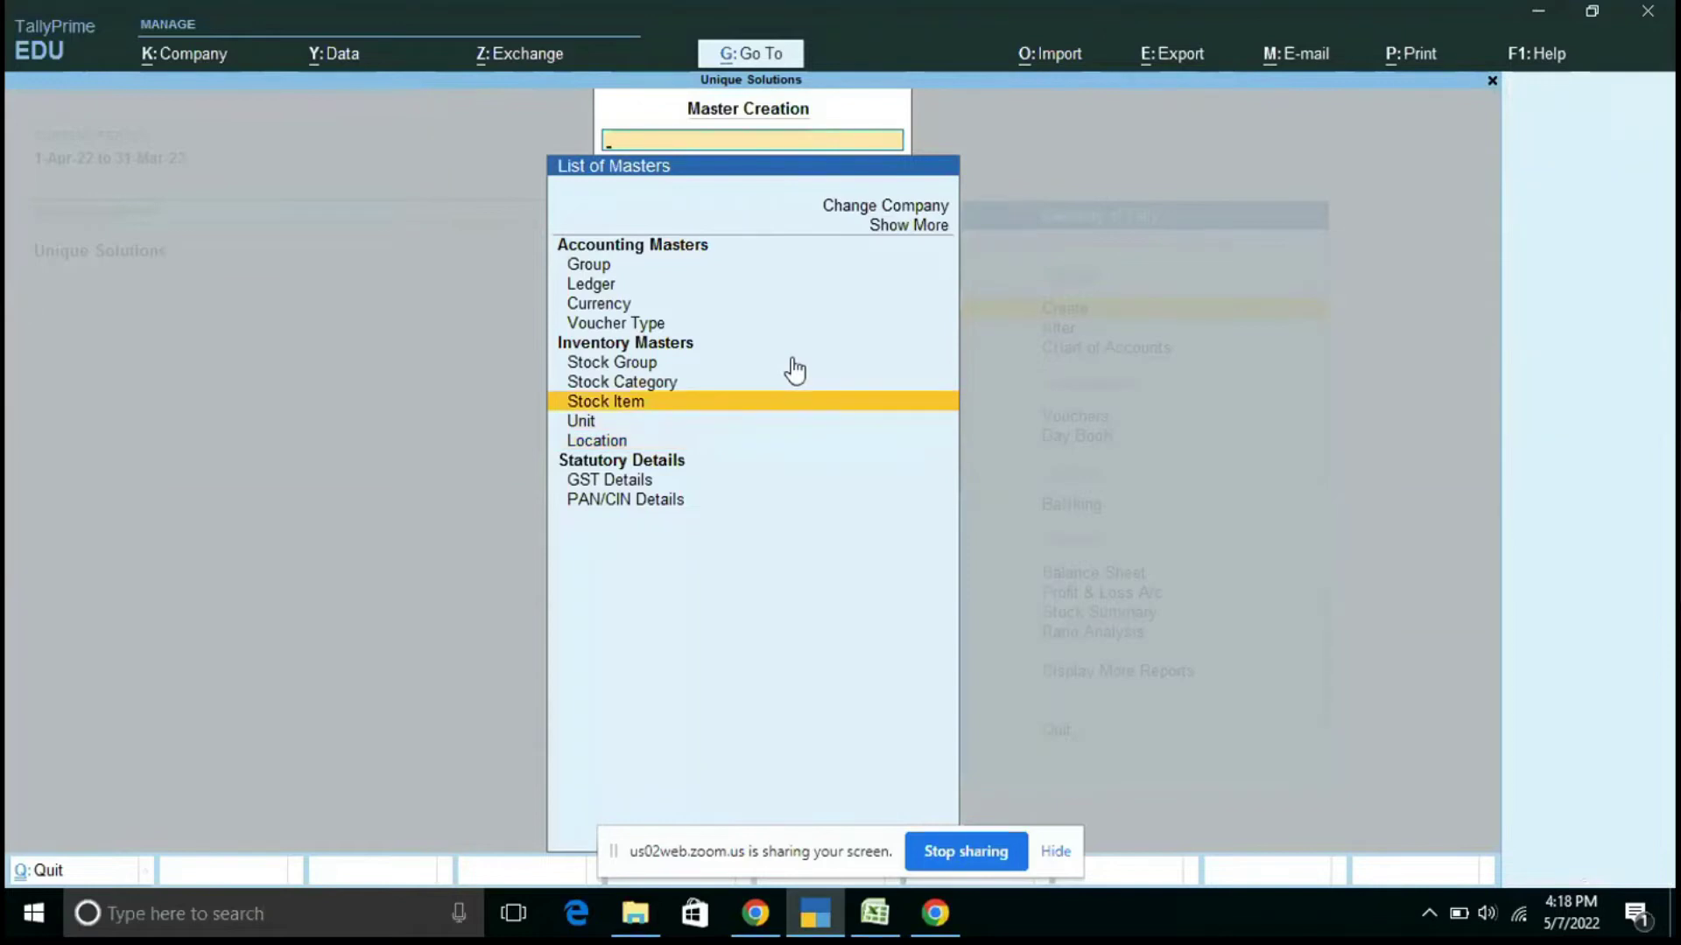
key("Return")
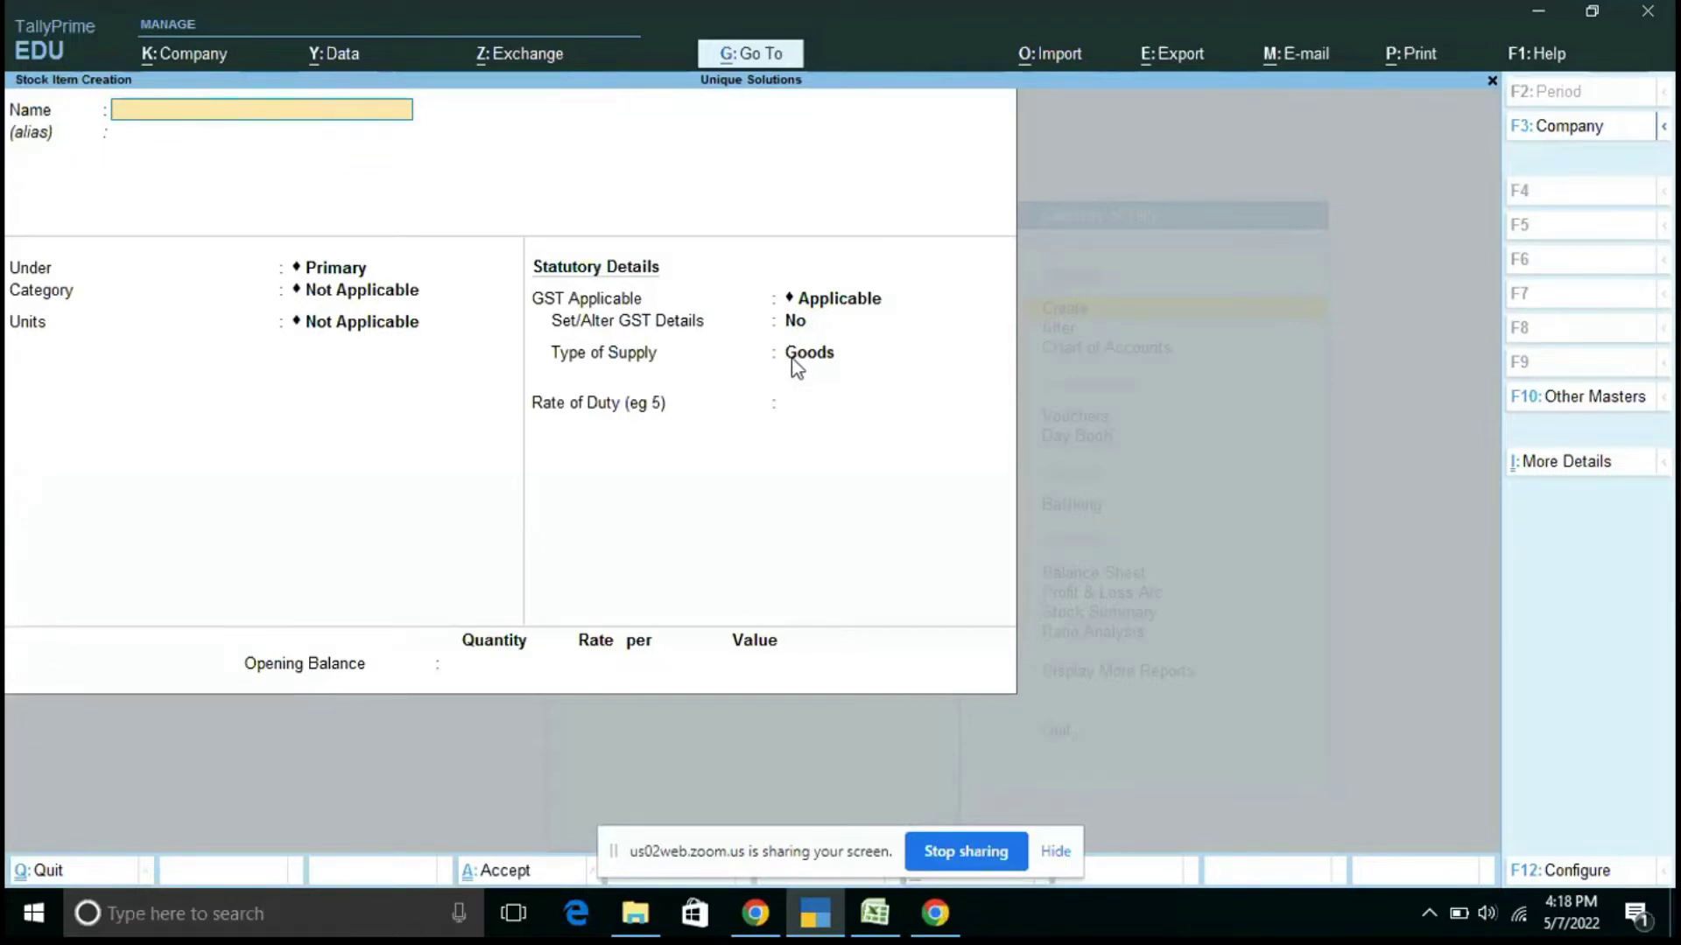
type("SAMSUNG")
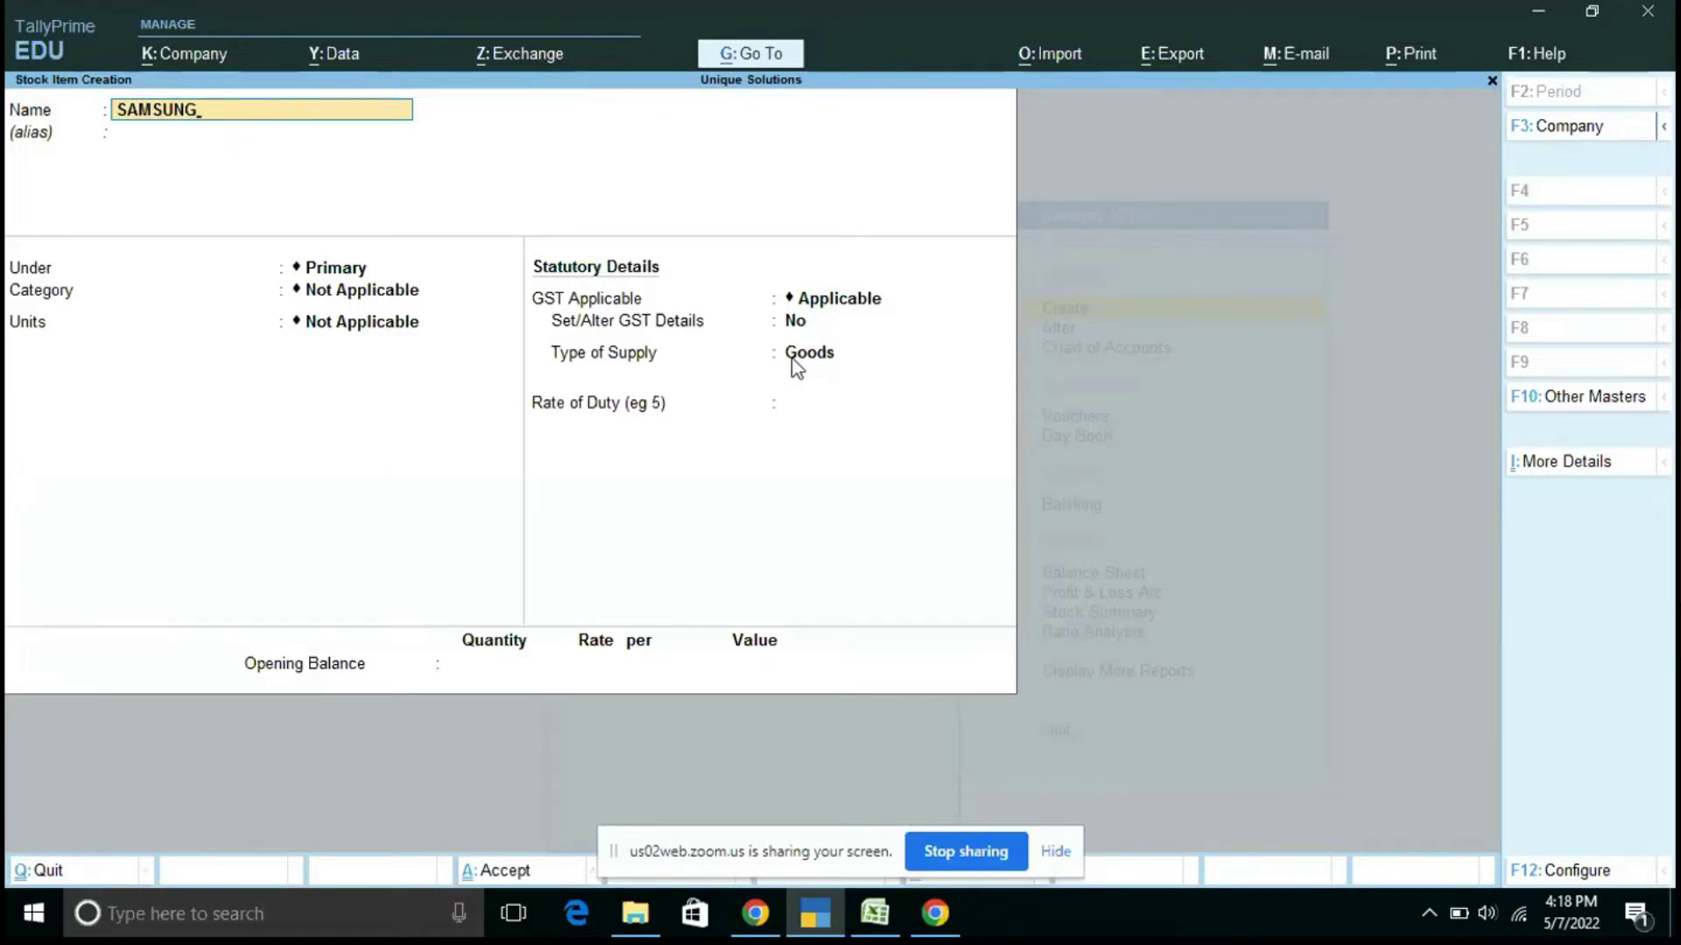
type(" 3")
key("BackSpace")
type("M30")
key("Return")
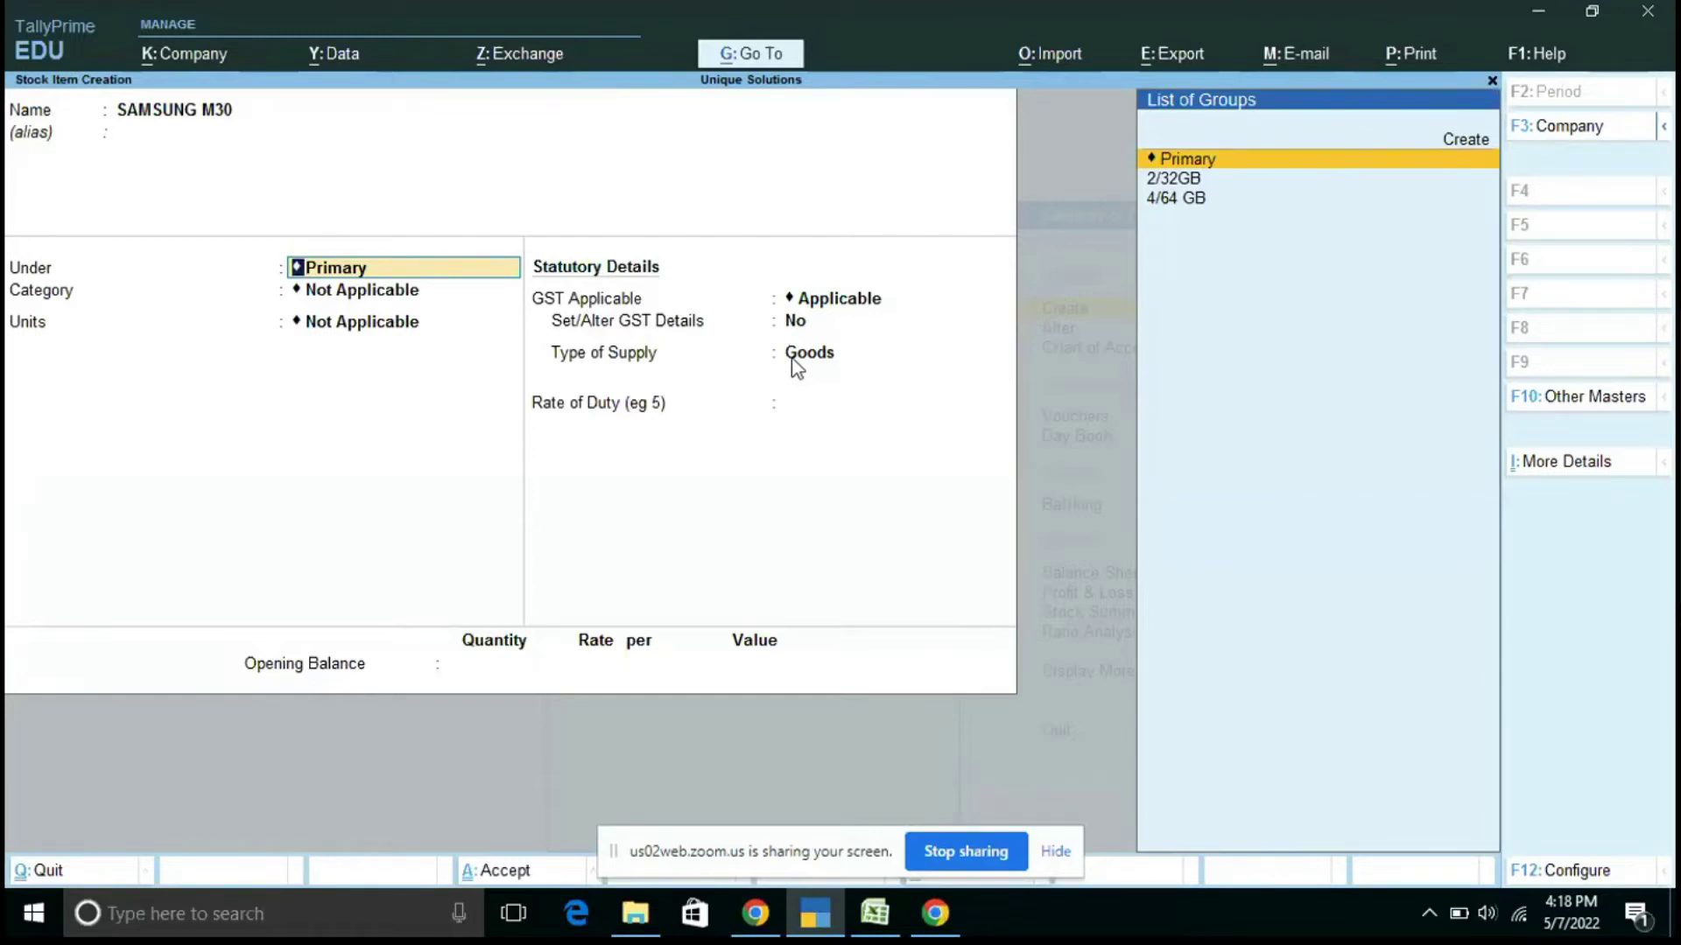
- Assign the stock item to group 4/64 GB and category SAMSUNG, with NOS as its unit and no alternate units
key("Down")
key("Down")
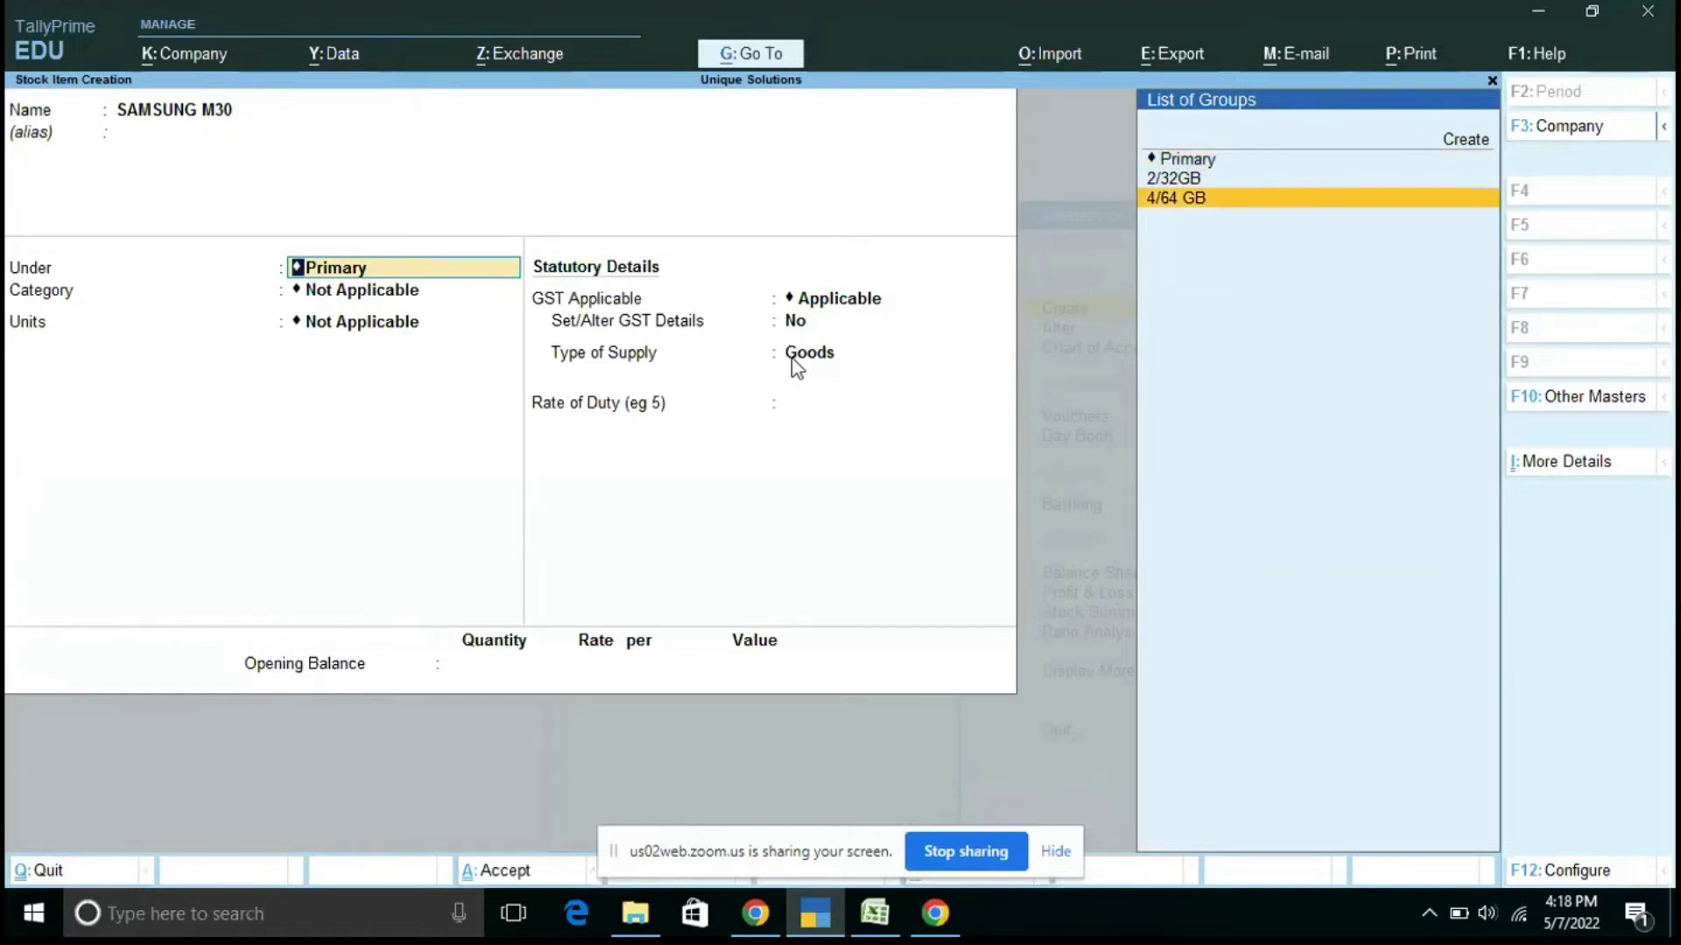
key("Return")
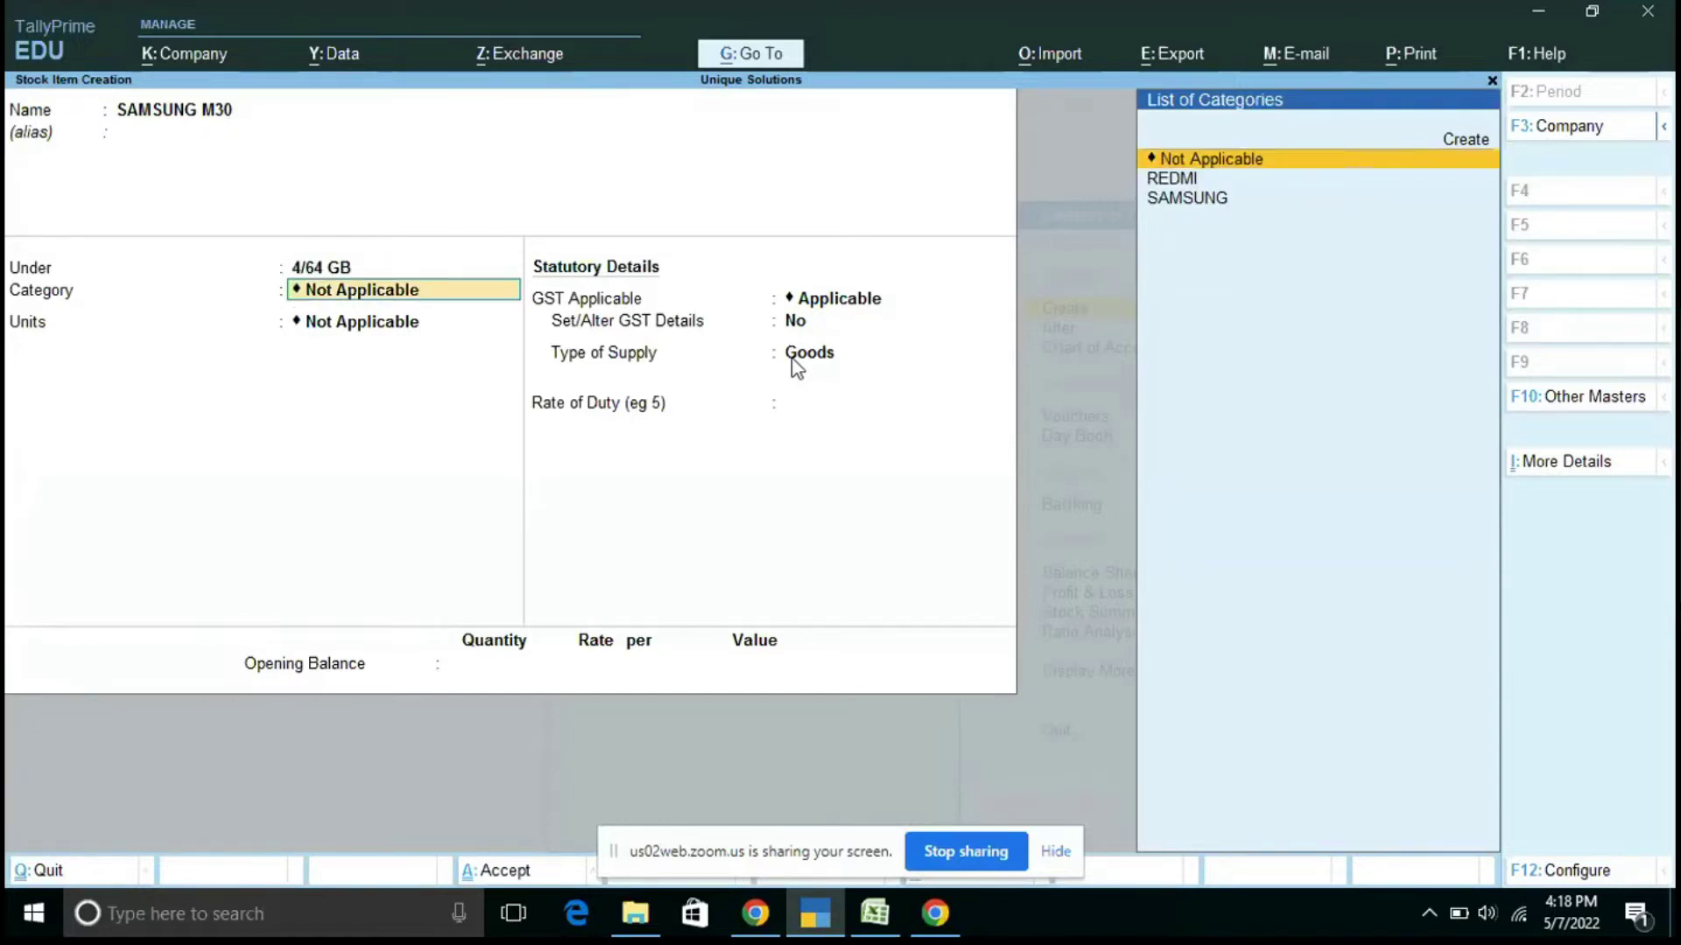
key("Down")
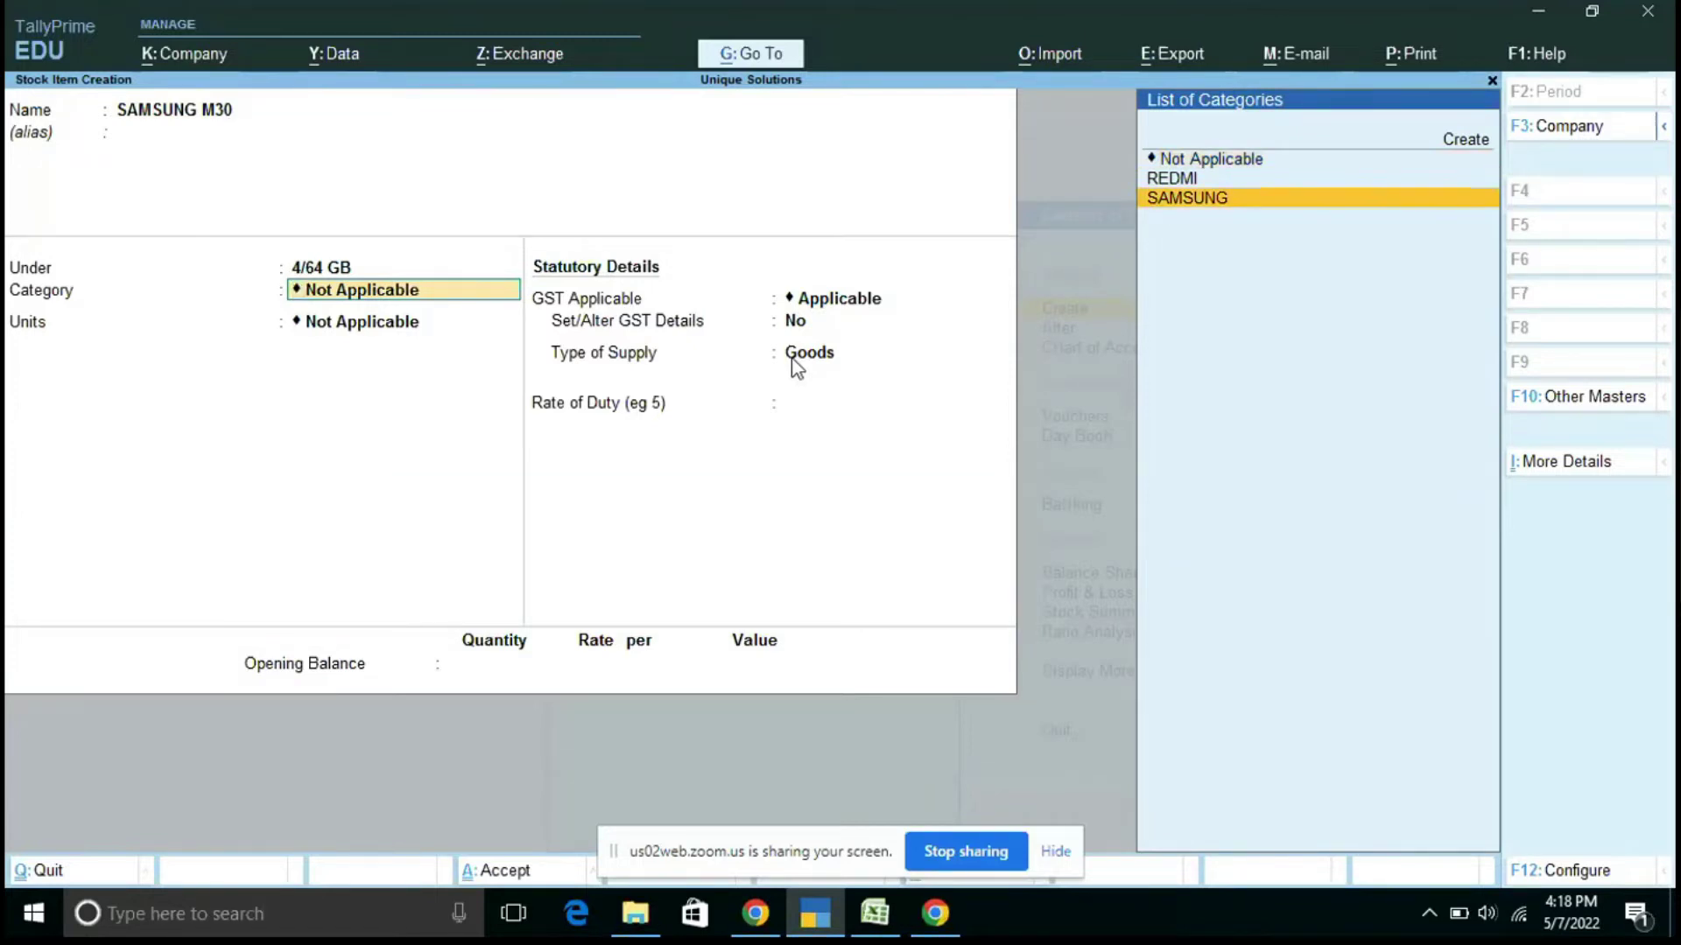
key("Return")
key("Down")
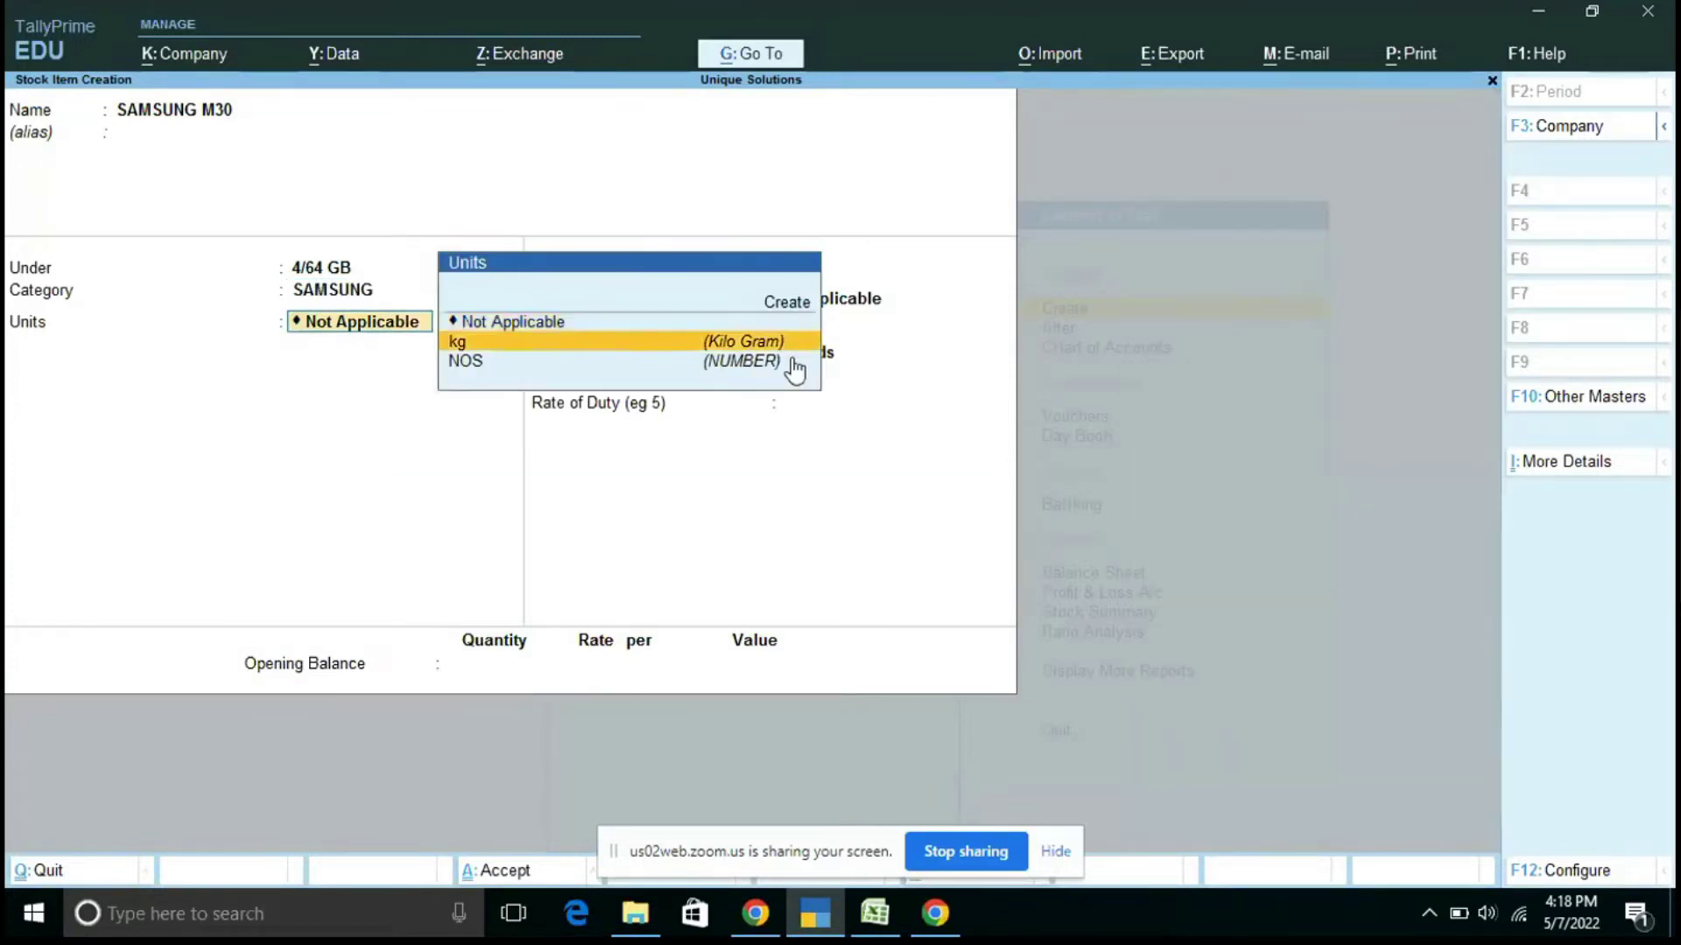
key("Down")
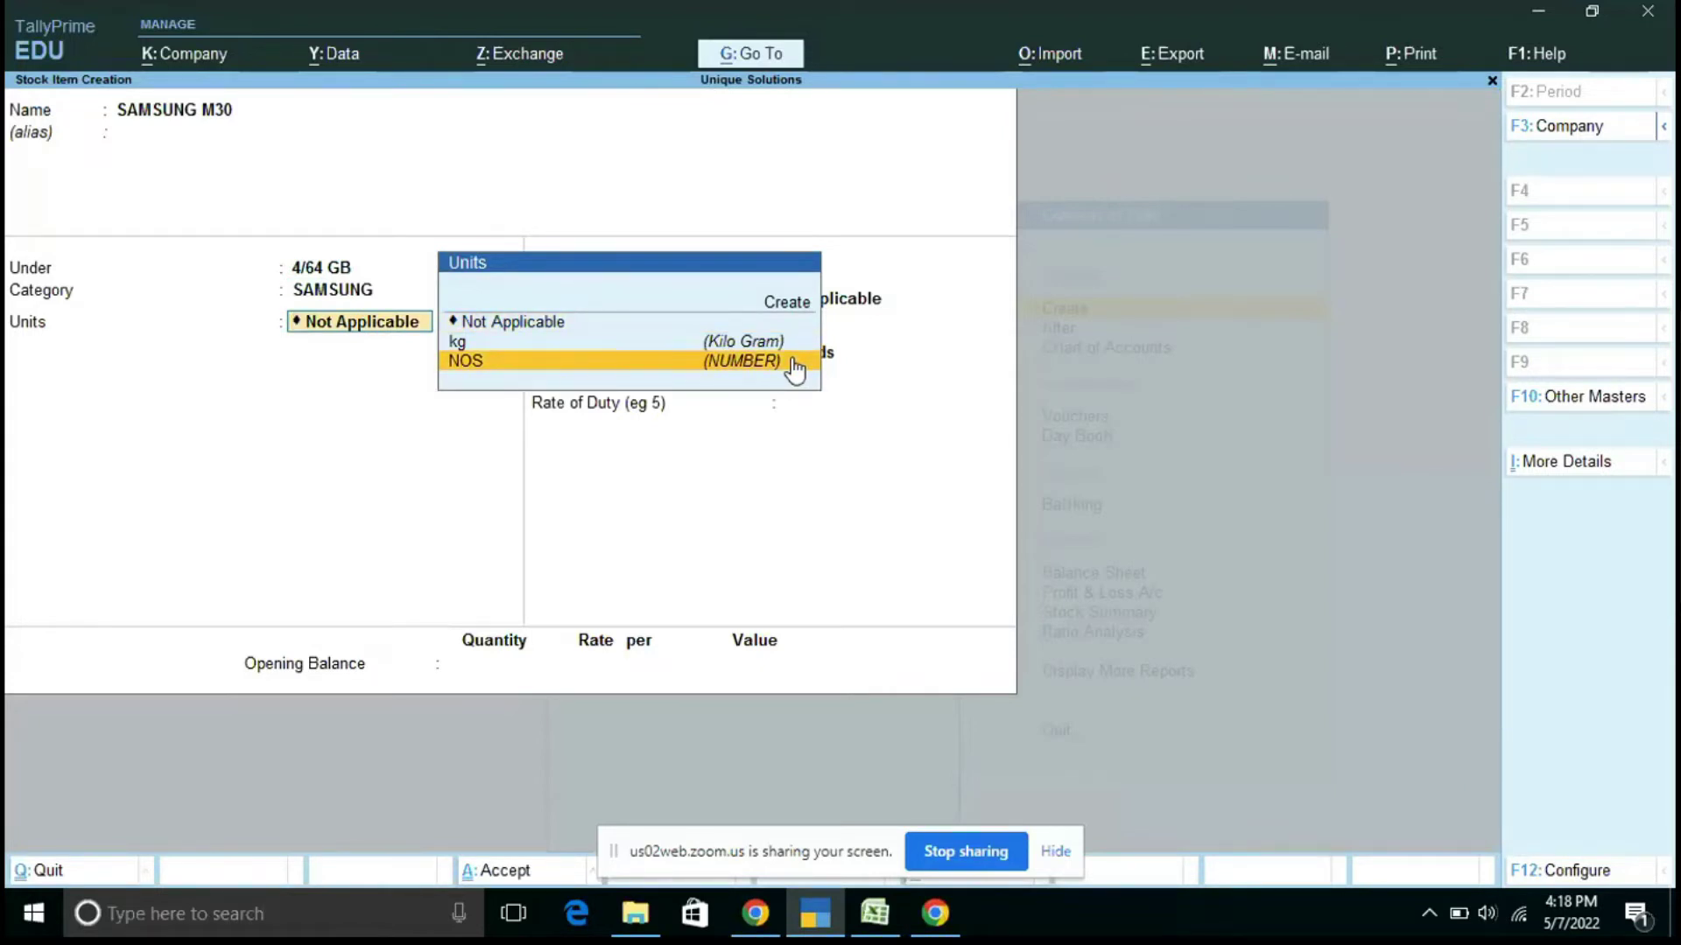
key("Return")
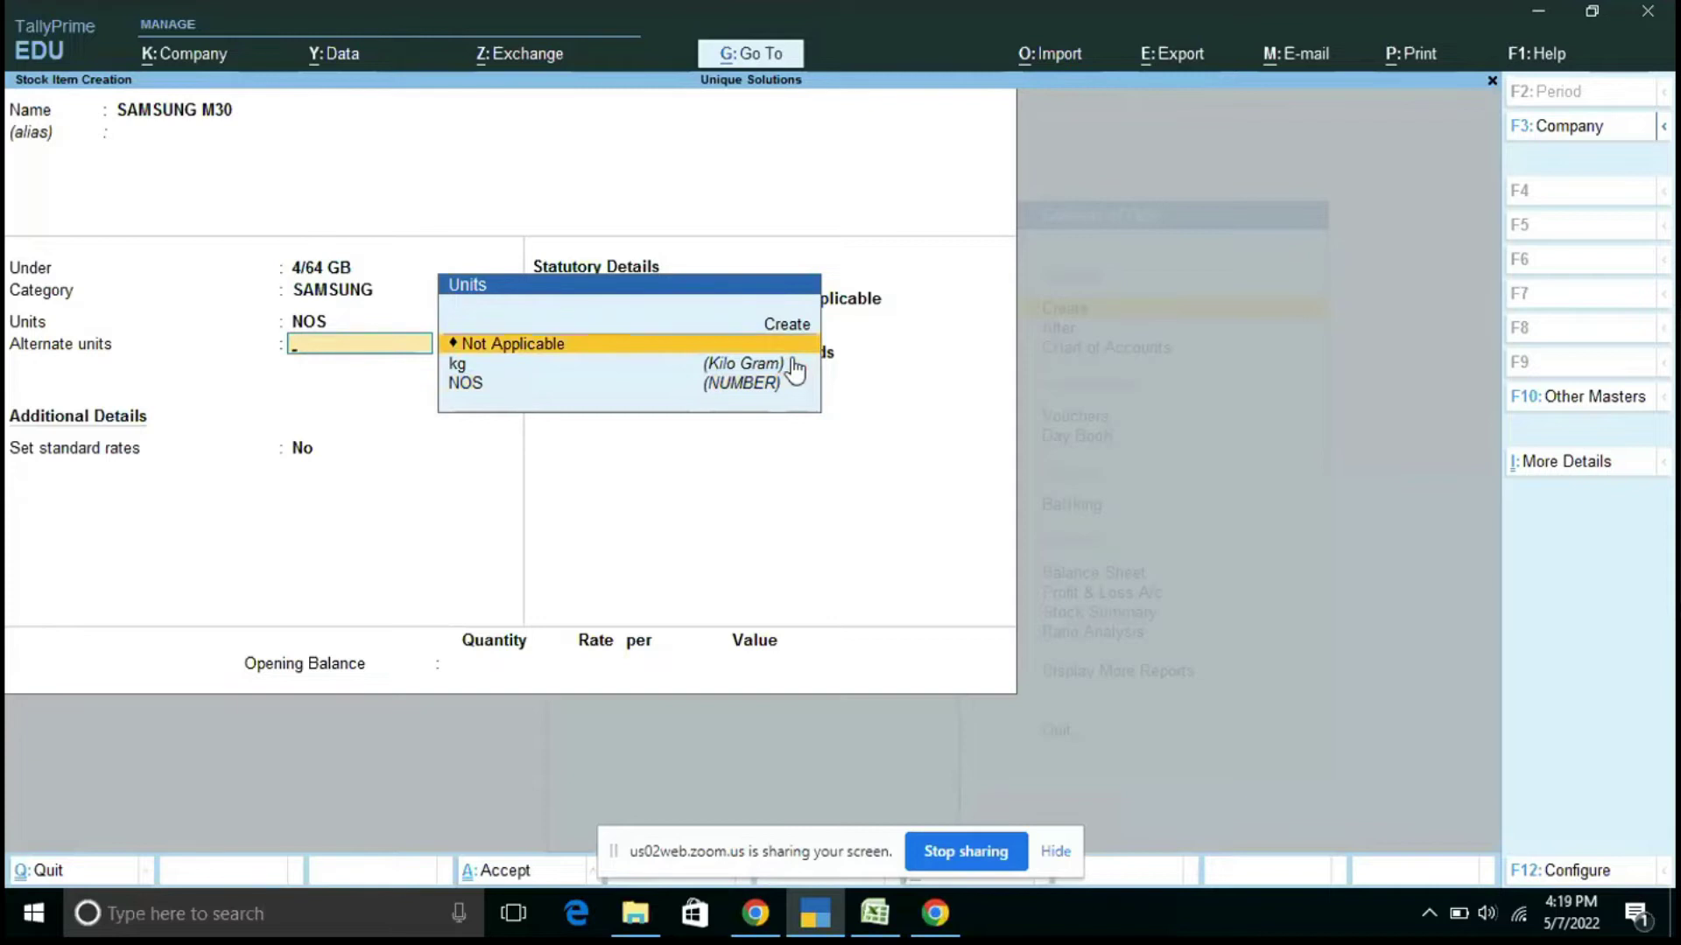
key("Return")
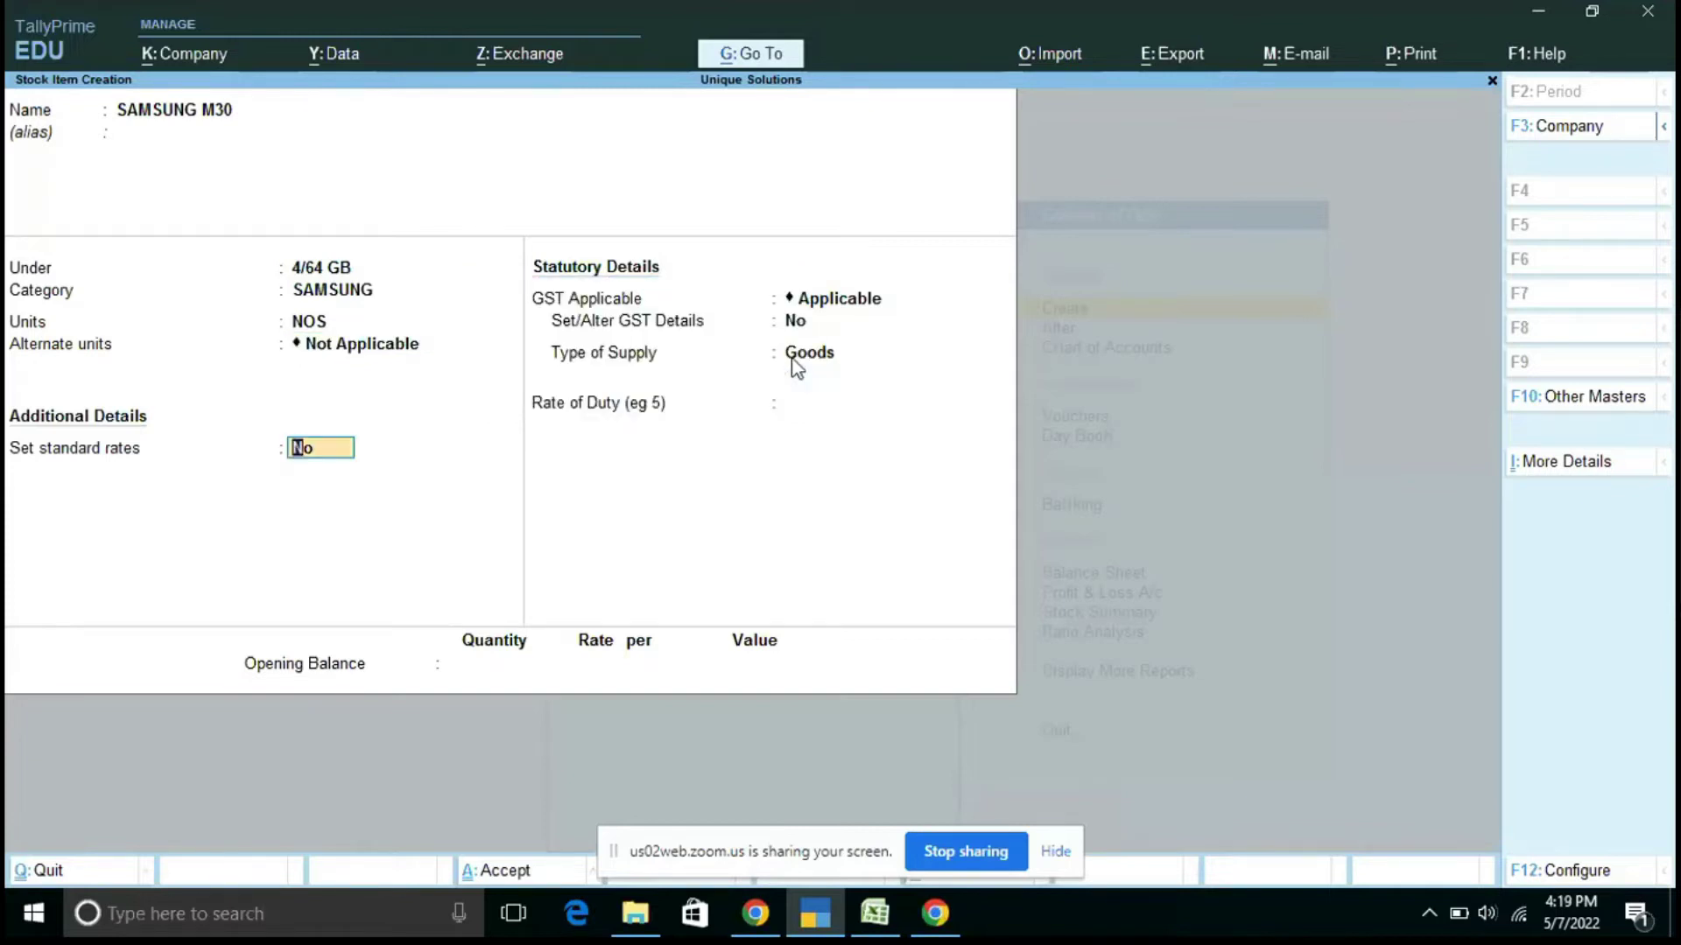
- Enable standard rates for the stock item and set its standard cost to 10,000 per NOS, applicable from 1-Apr-22
type("y")
key("Return")
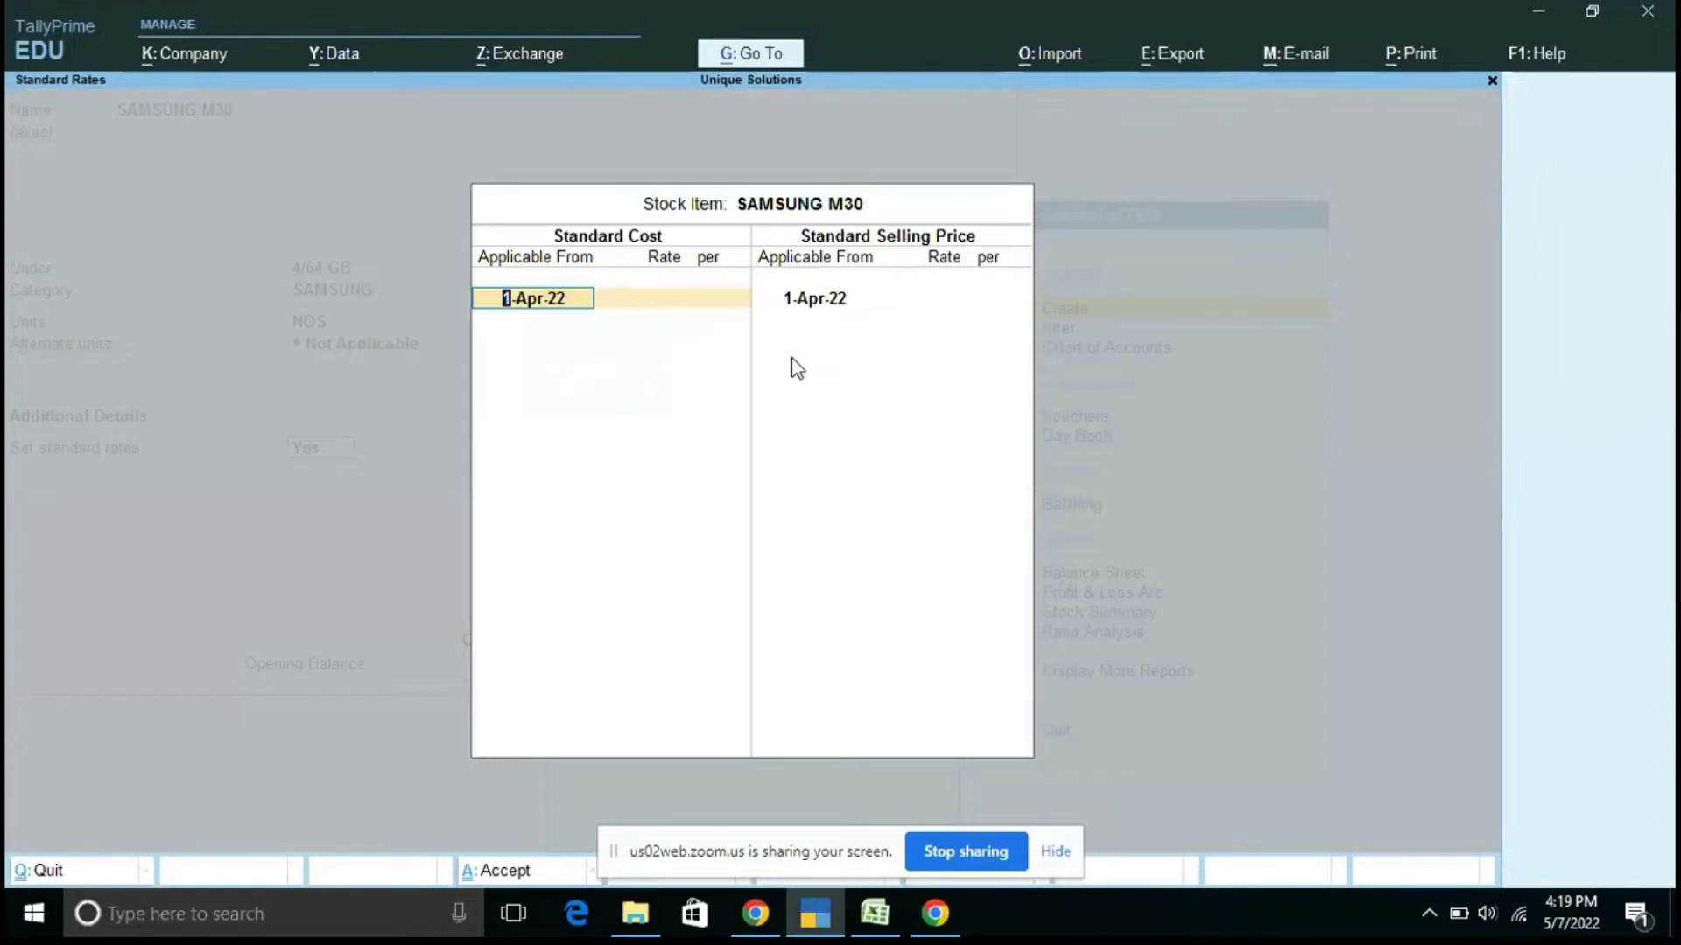
key("Return")
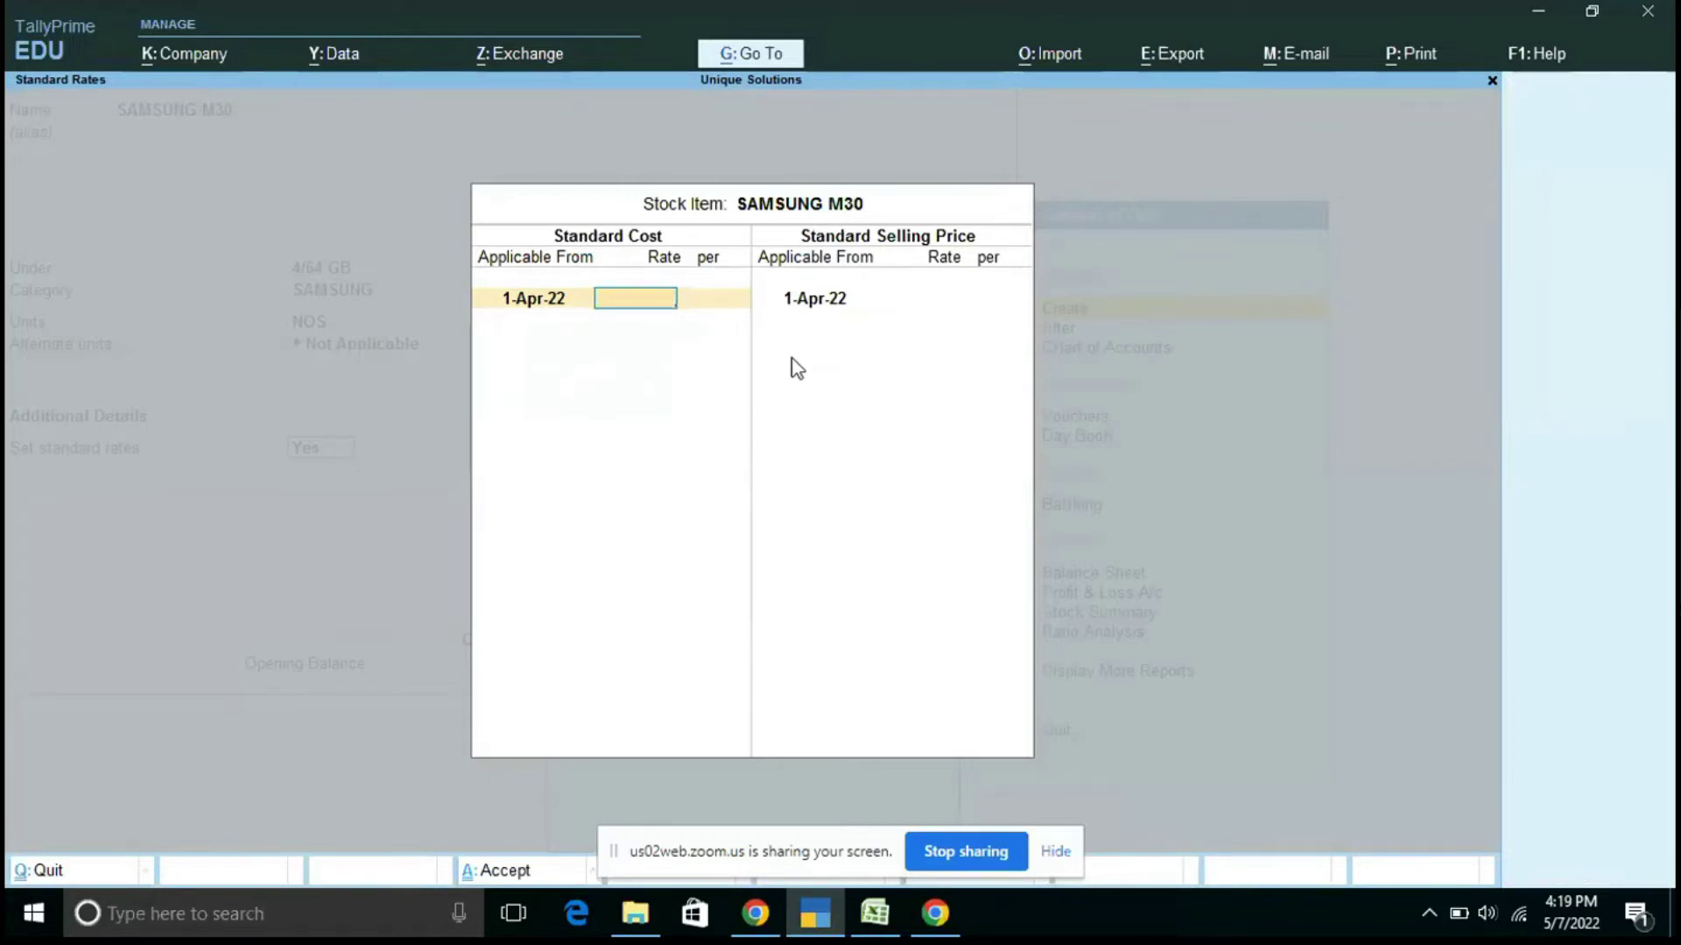
type("10000")
key("Return")
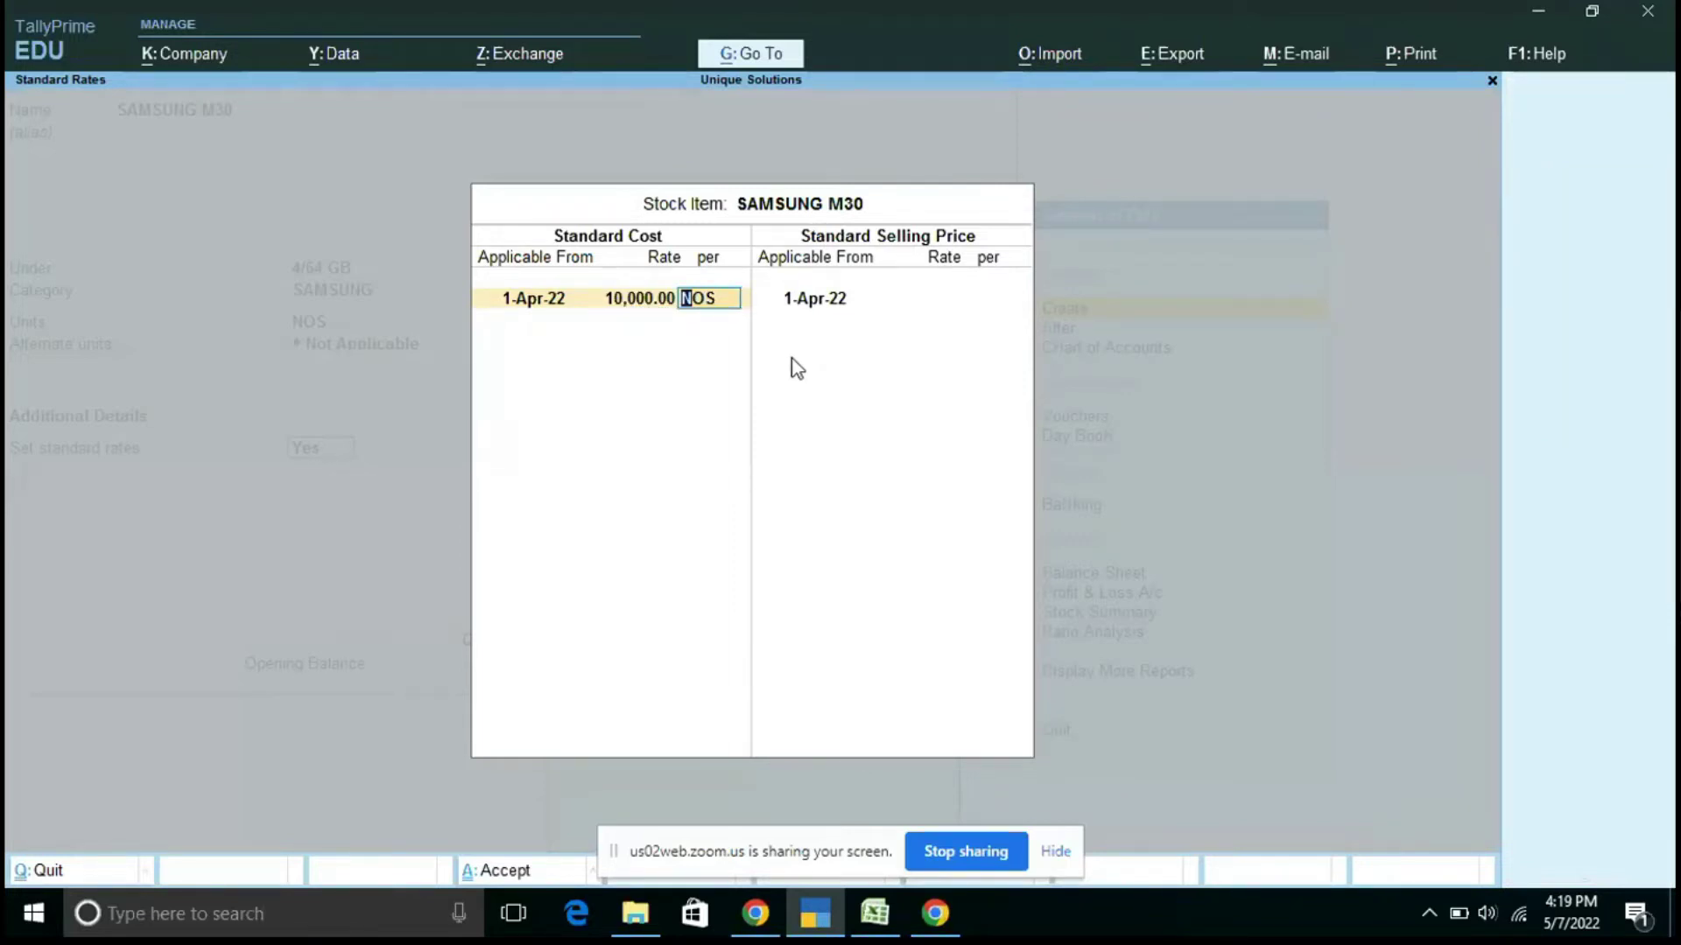
key("Return")
key("Return")
- Set the standard selling price to 11,000 per NOS from 1-Apr-22 and finish the standard rates
key("Return")
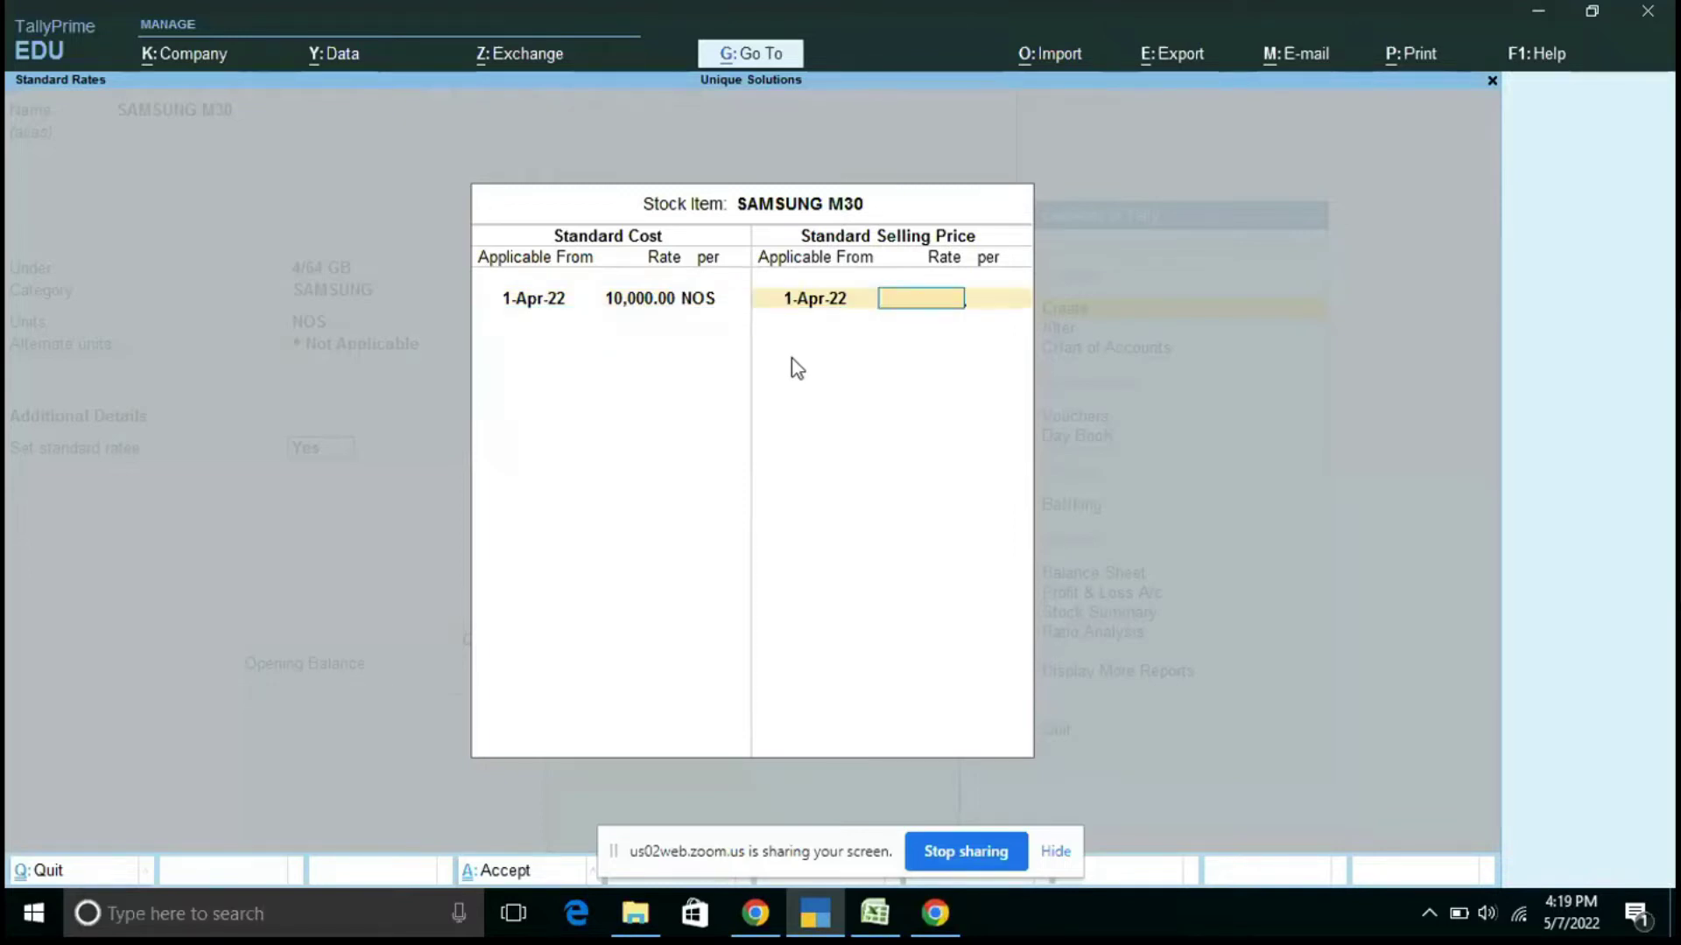
key("BackSpace")
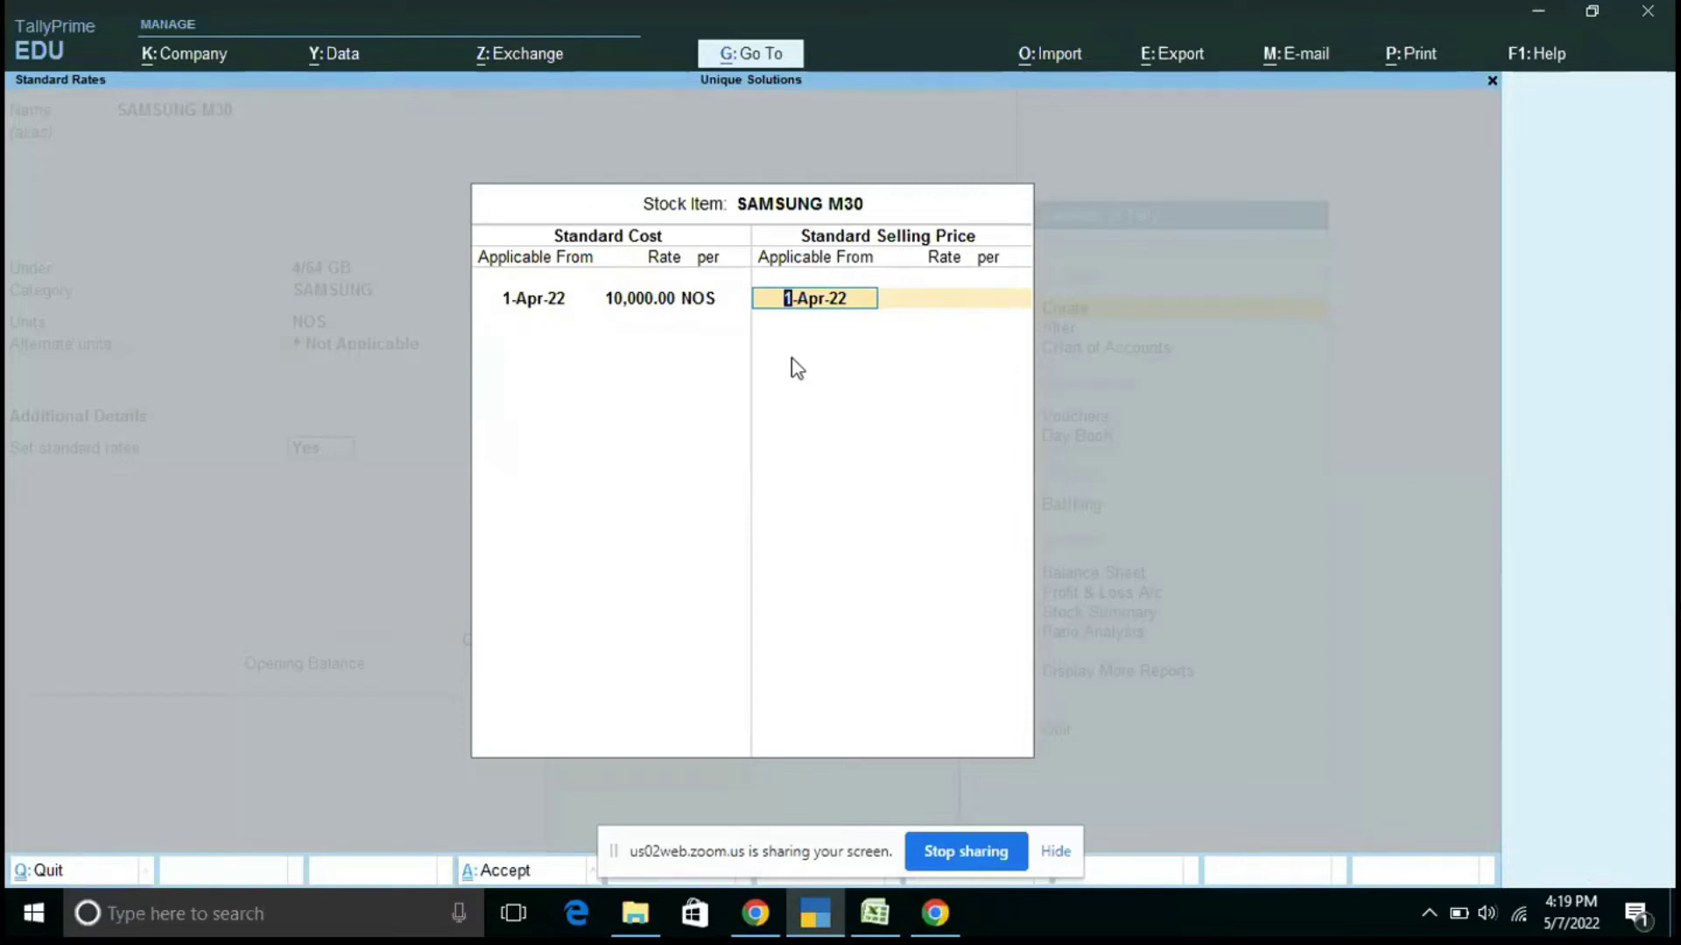
key("Return")
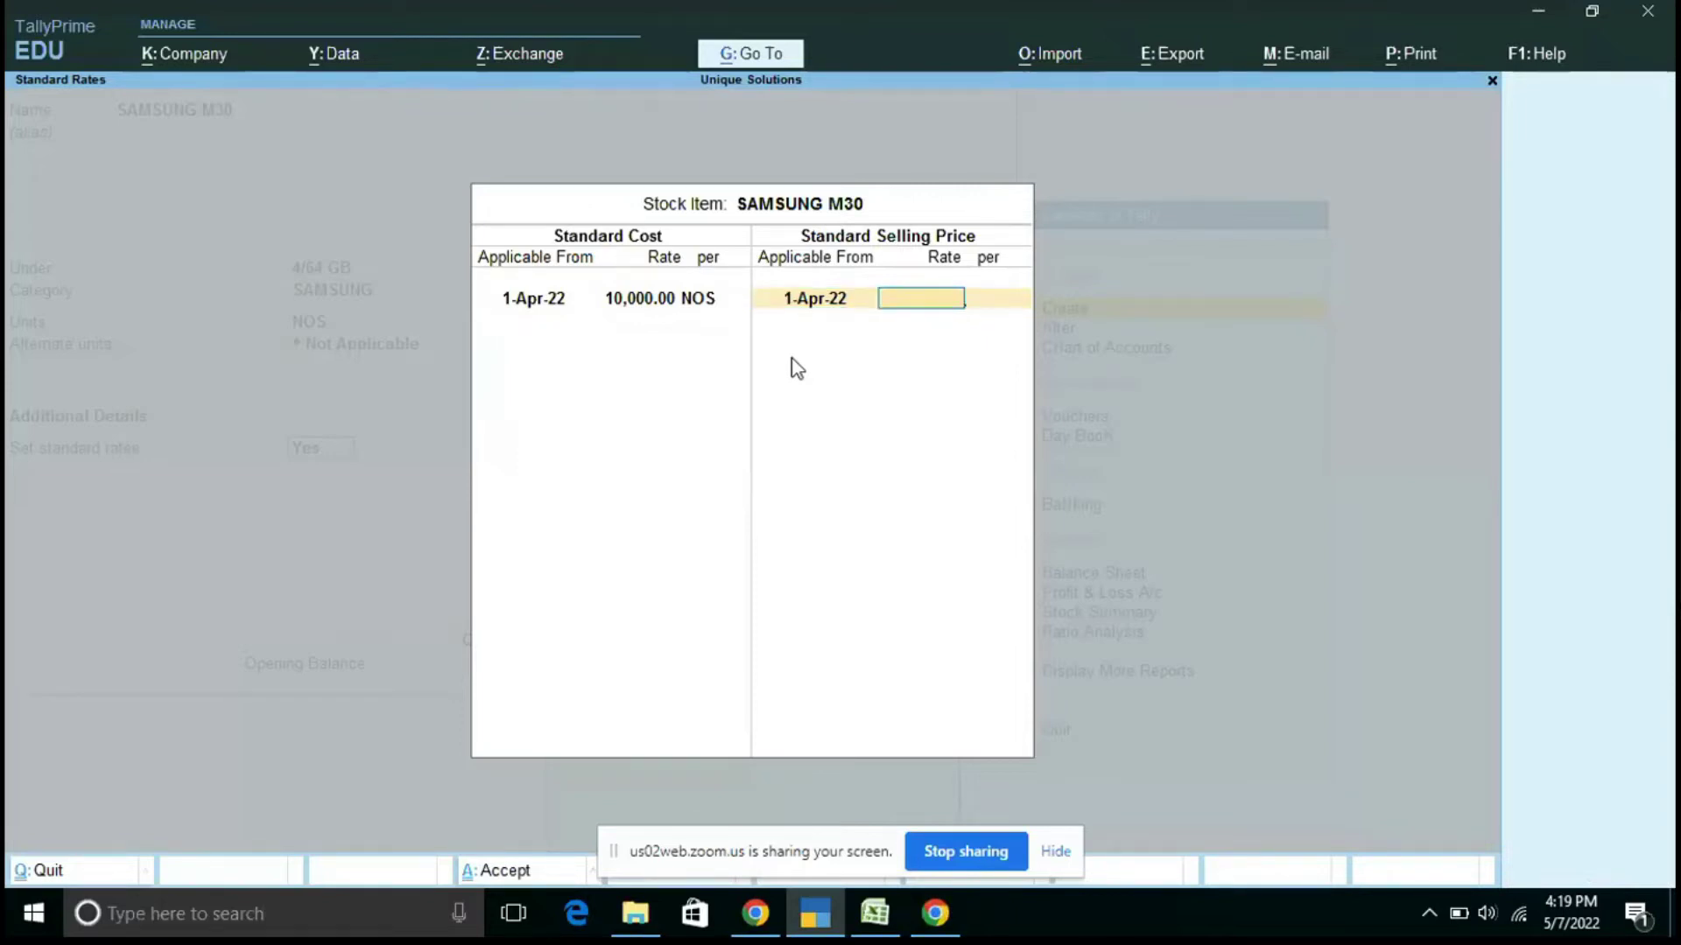
type("11000")
key("Return")
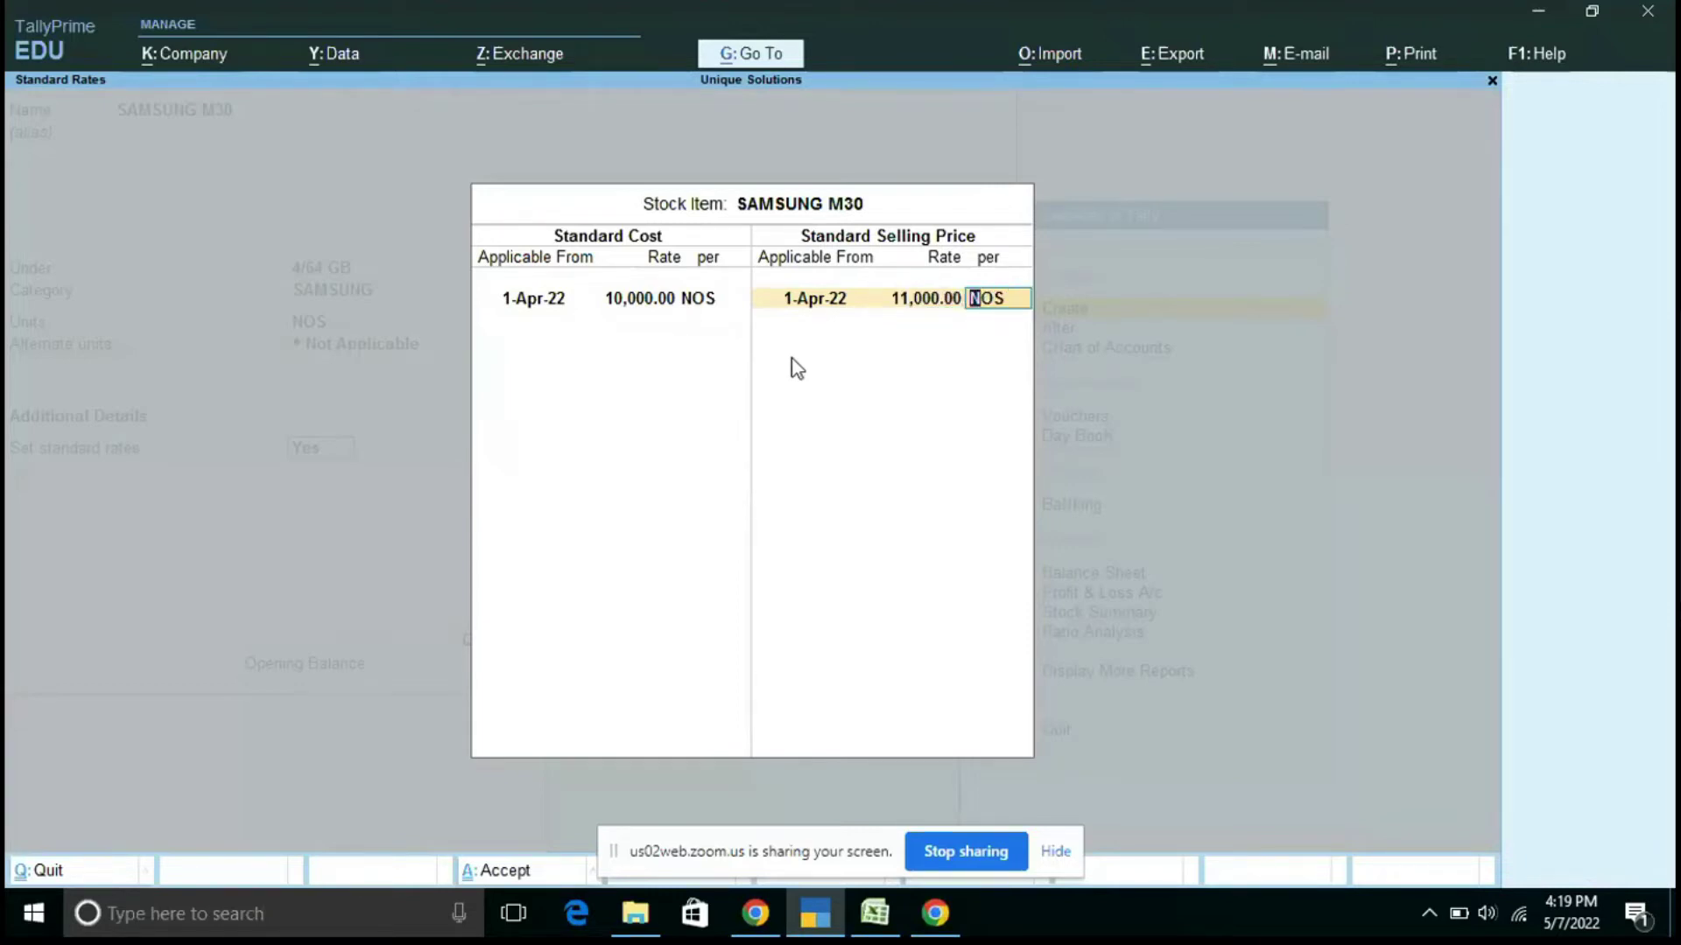
key("Return")
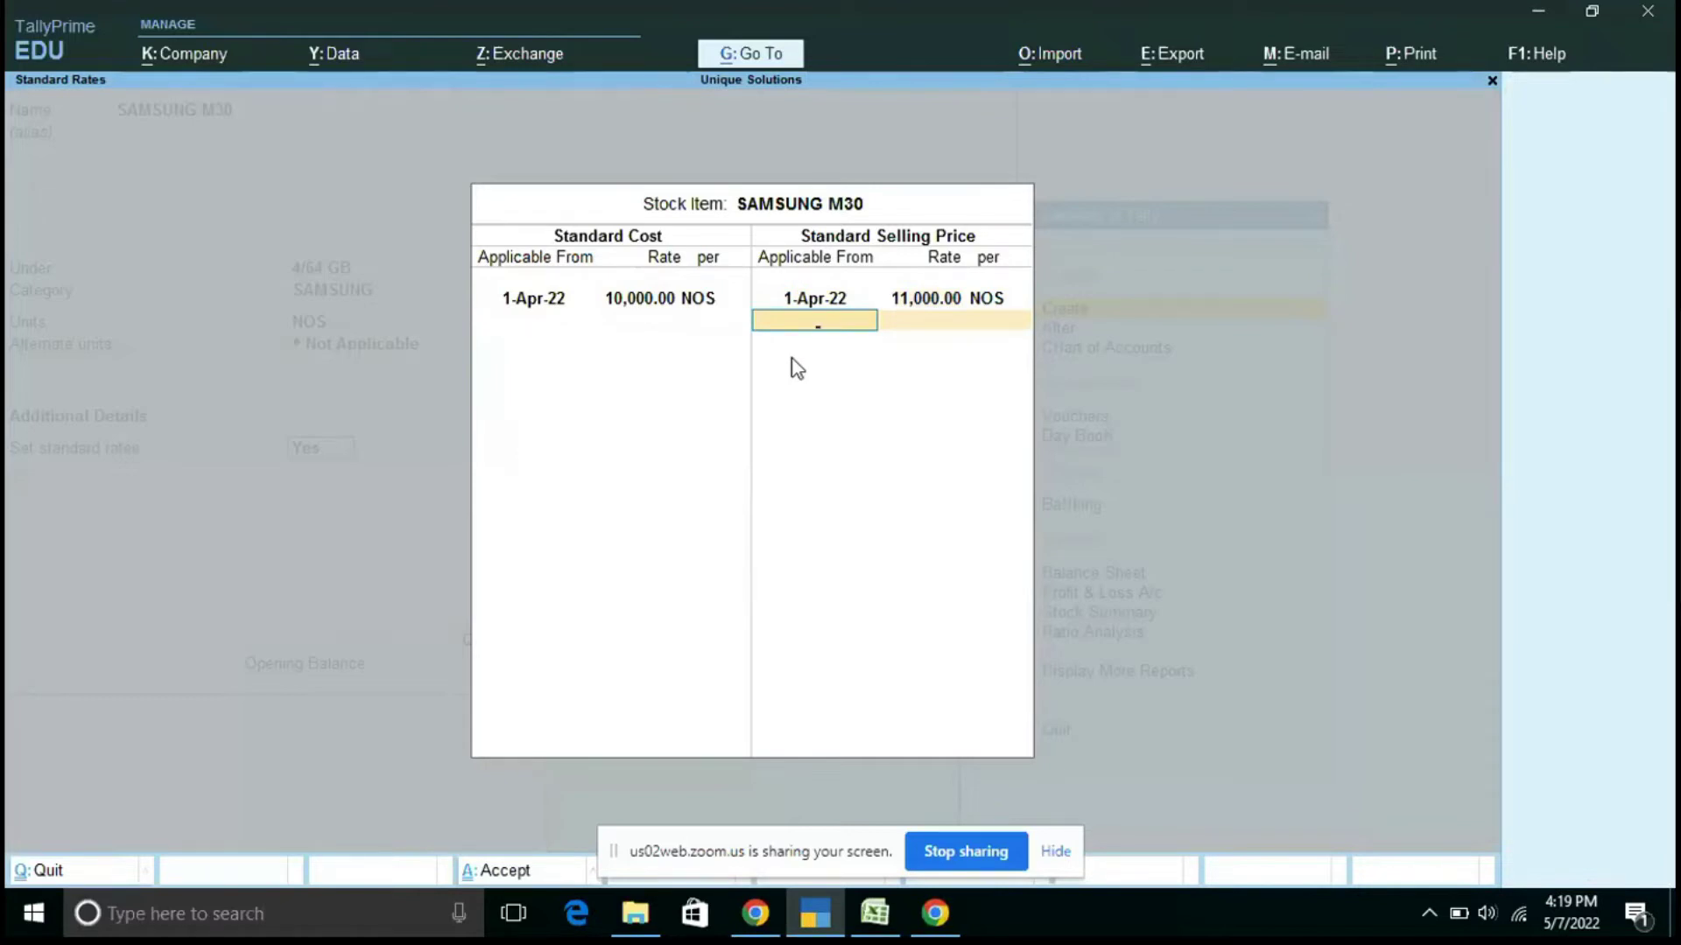
key("Return")
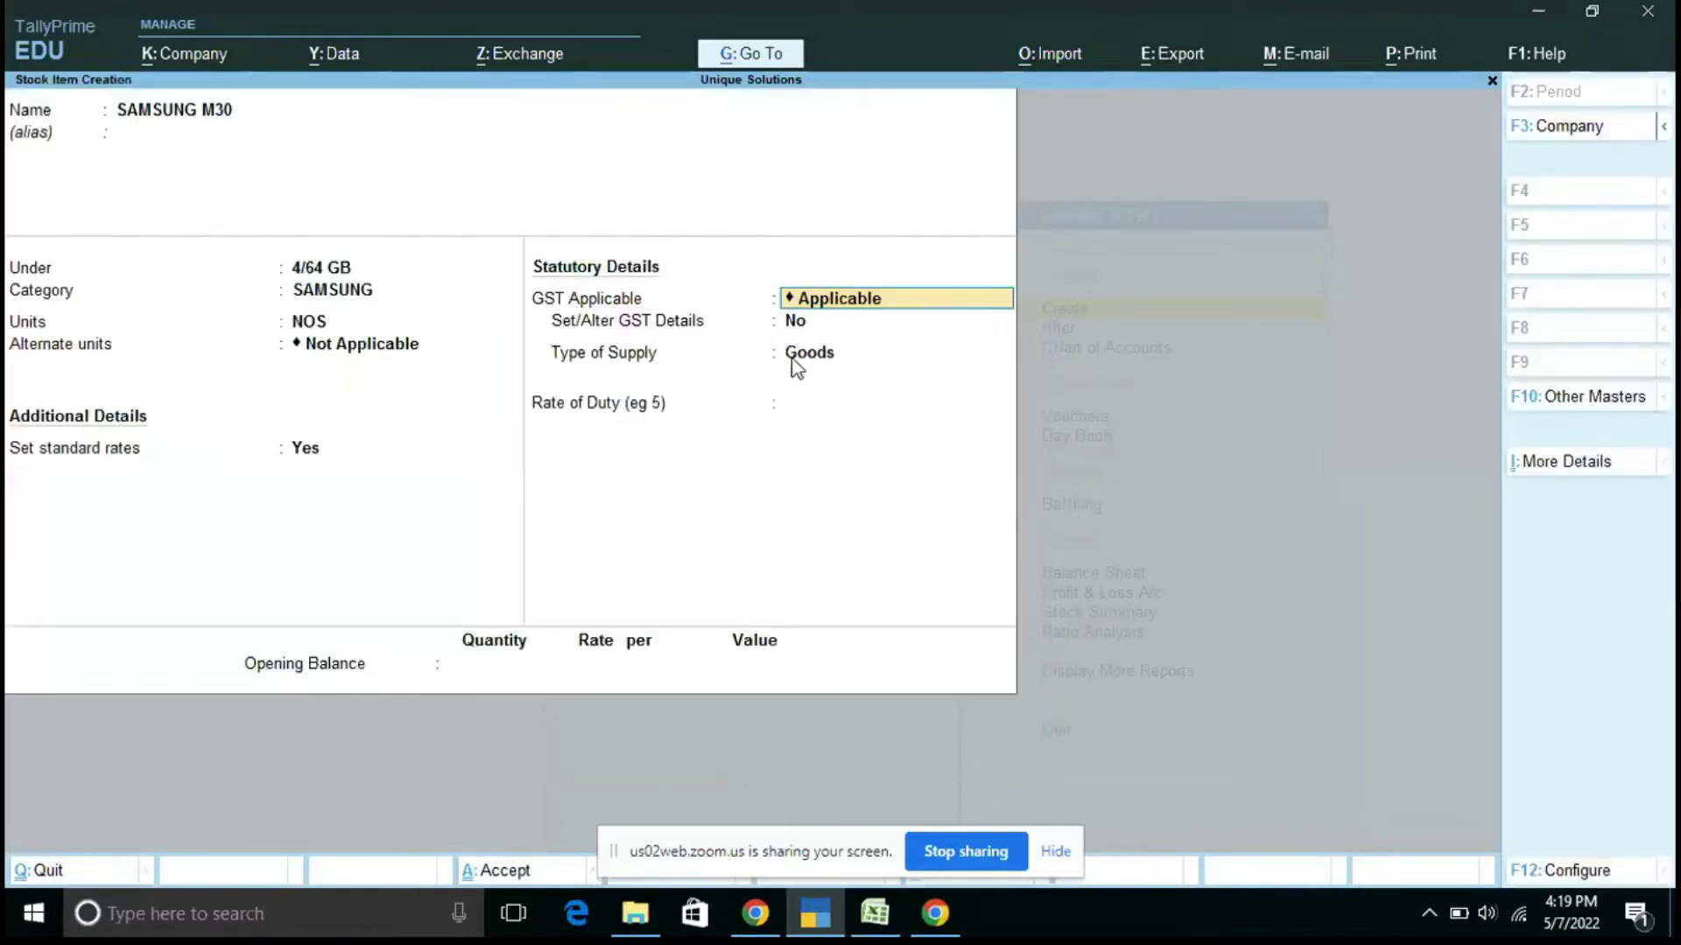
- Keep GST applicable for the stock item and enable setting its GST details
key("Return")
key("Return")
key("Return")
key("BackSpace")
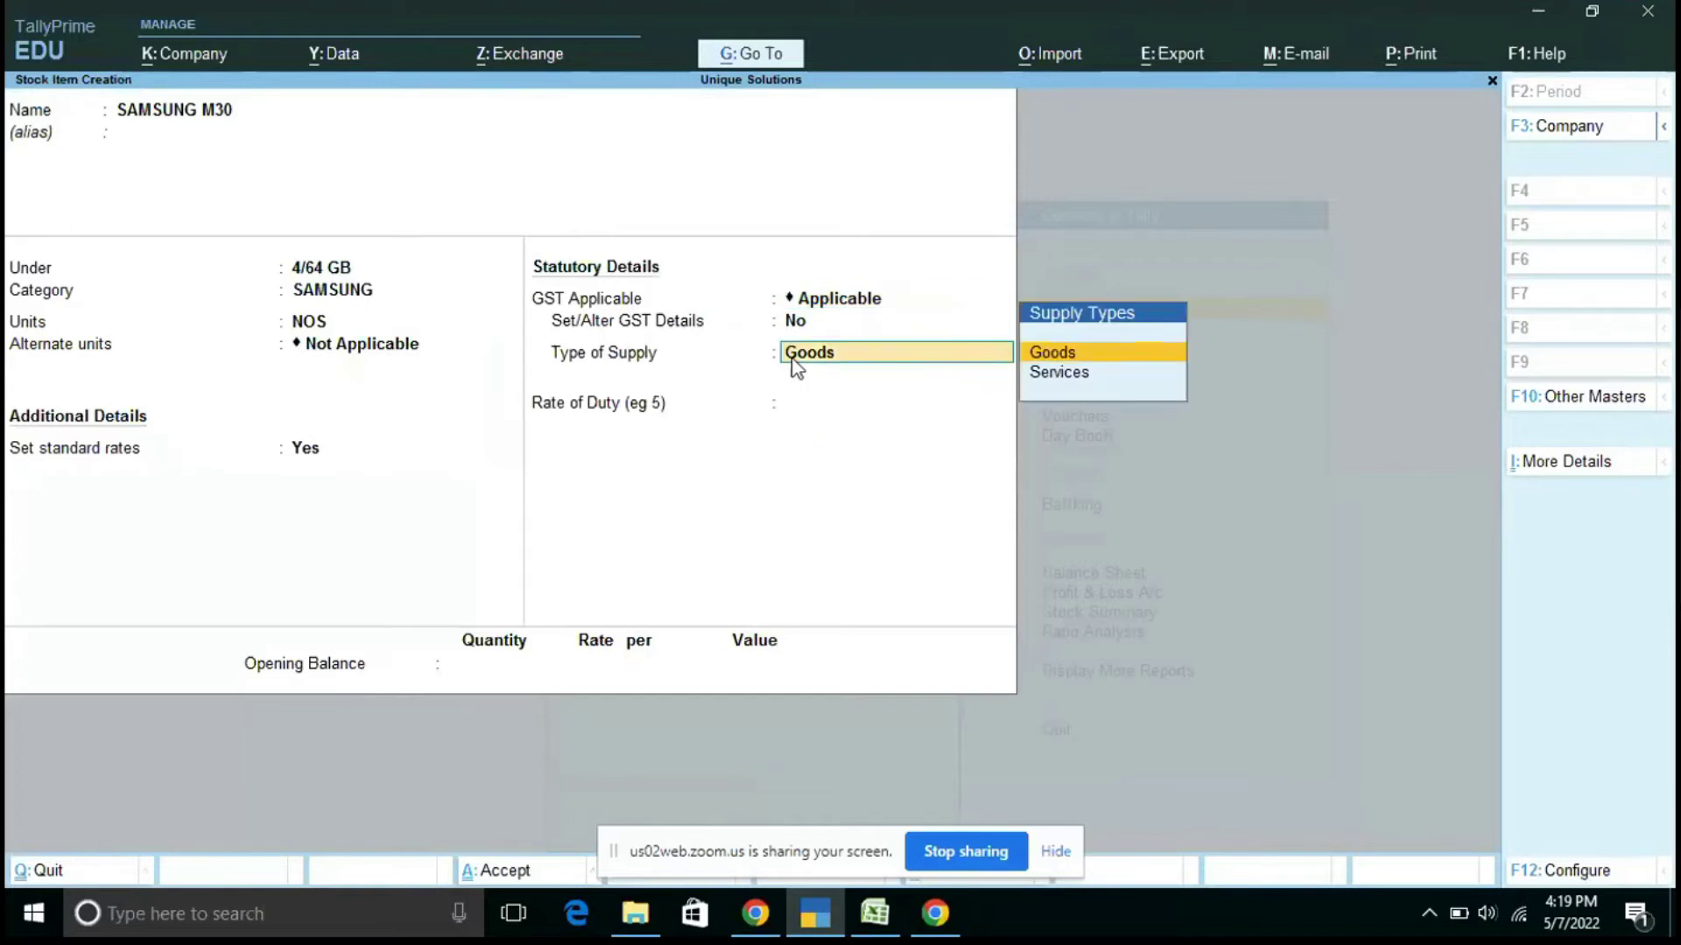
key("BackSpace")
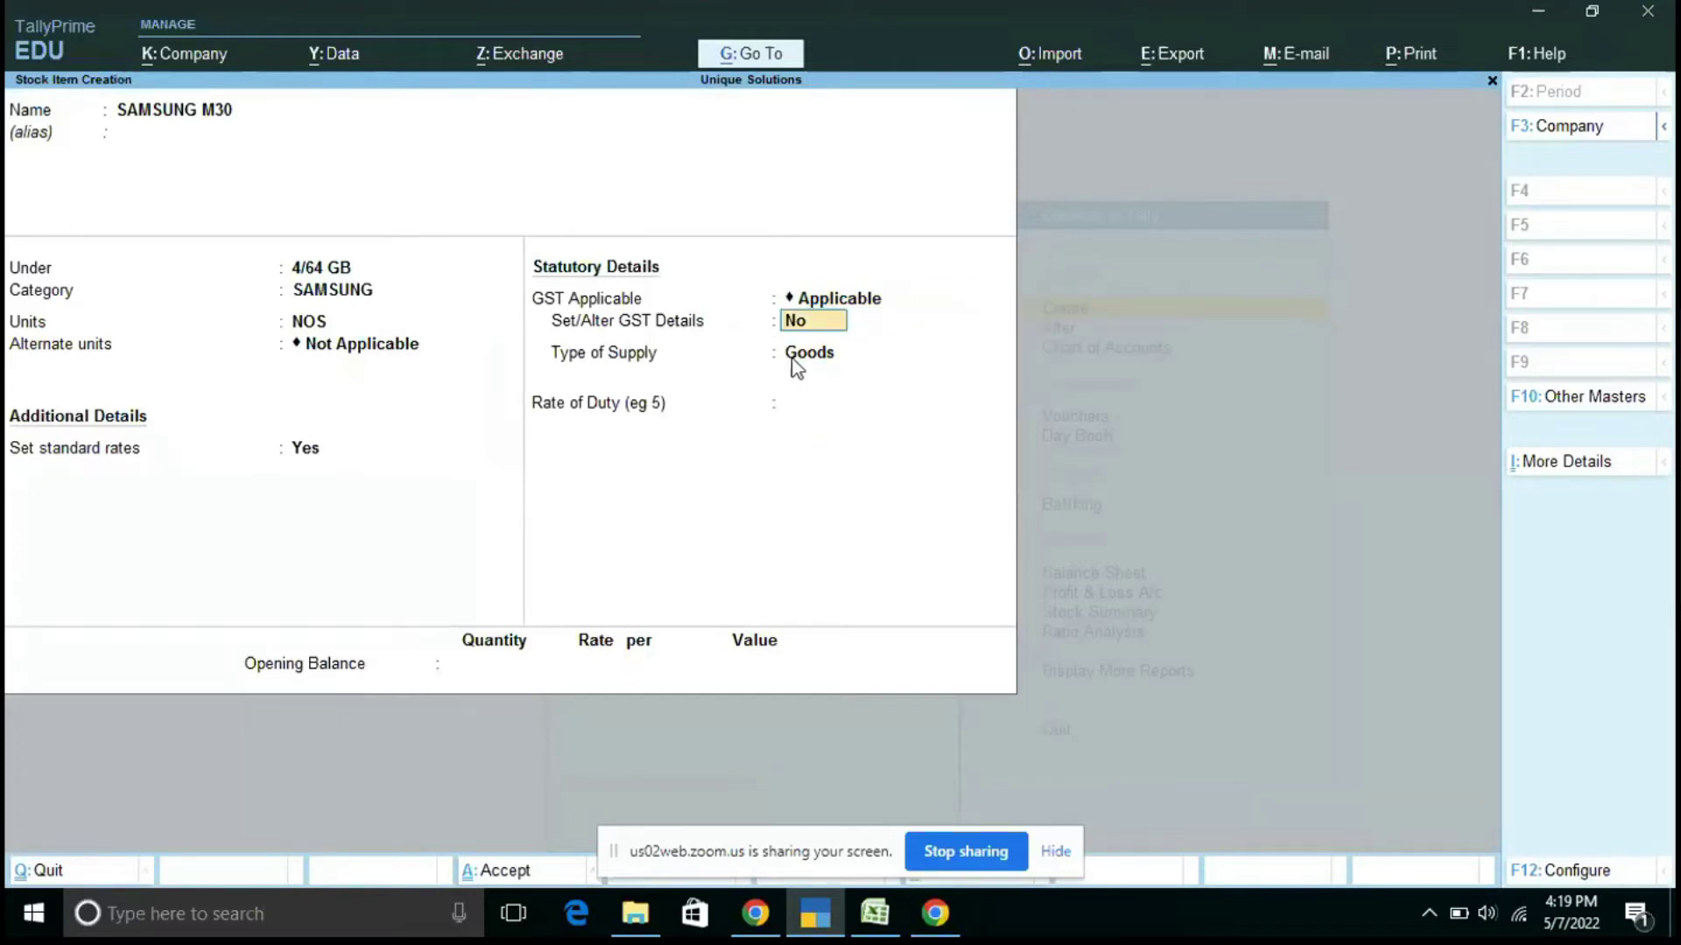
key("BackSpace")
key("Return")
type("y")
key("Return")
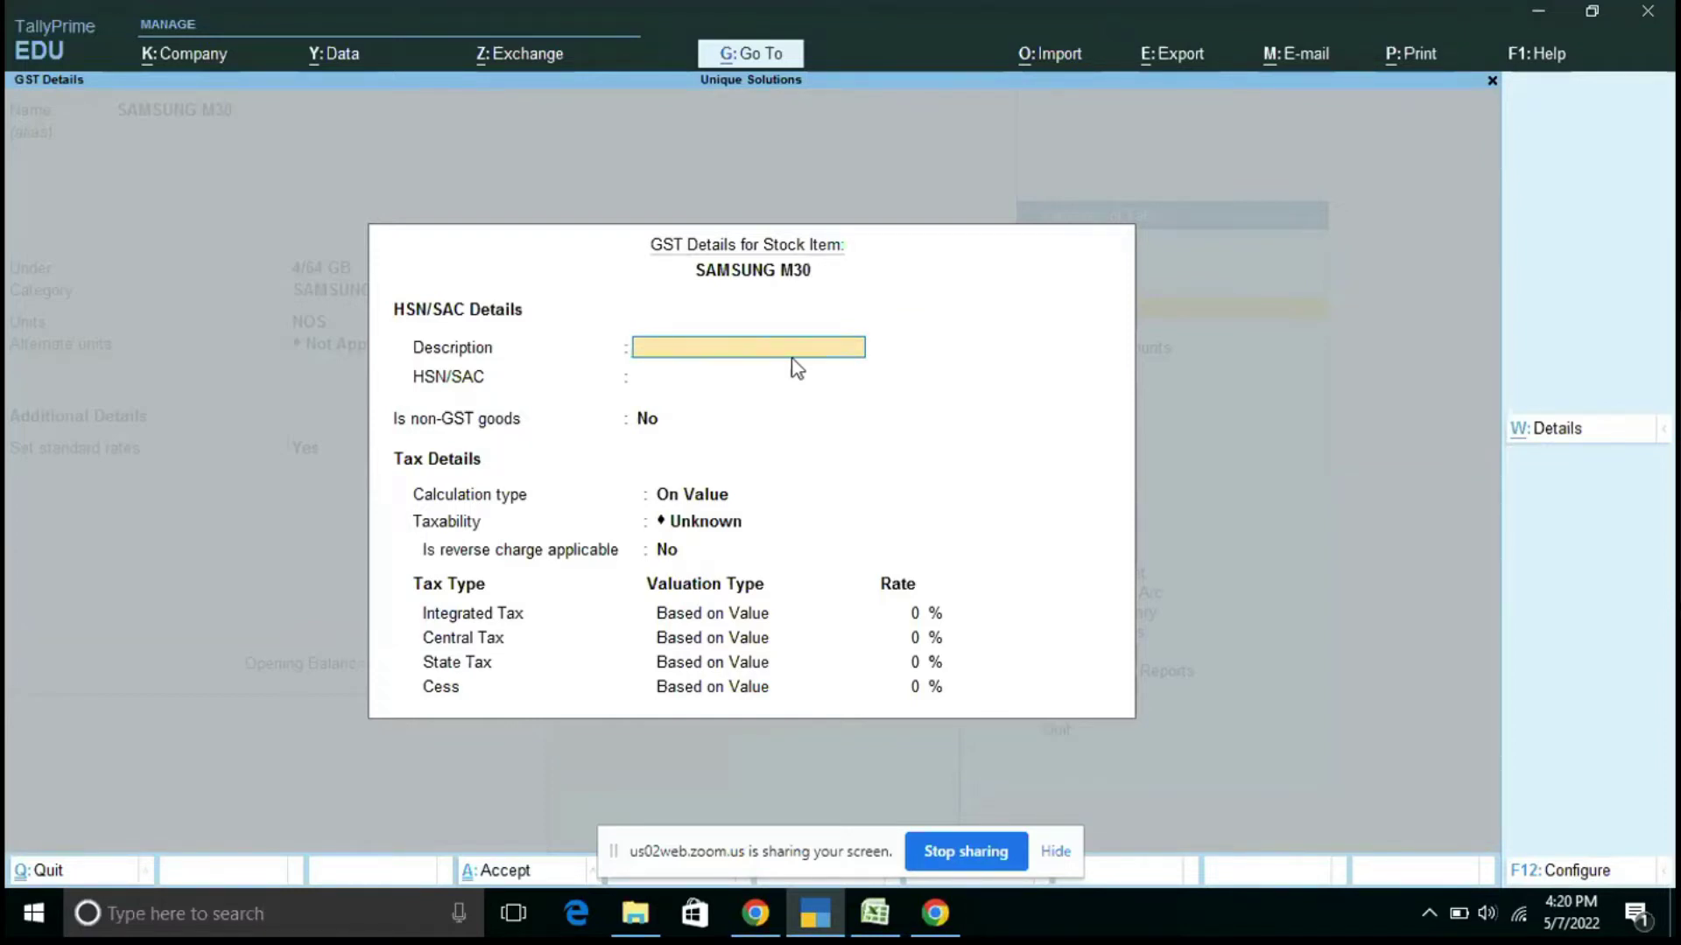
- Enter HSN/SAC 5875 without a description, set taxability to Taxable, and keep value-based calculation with no reverse charge
key("Return")
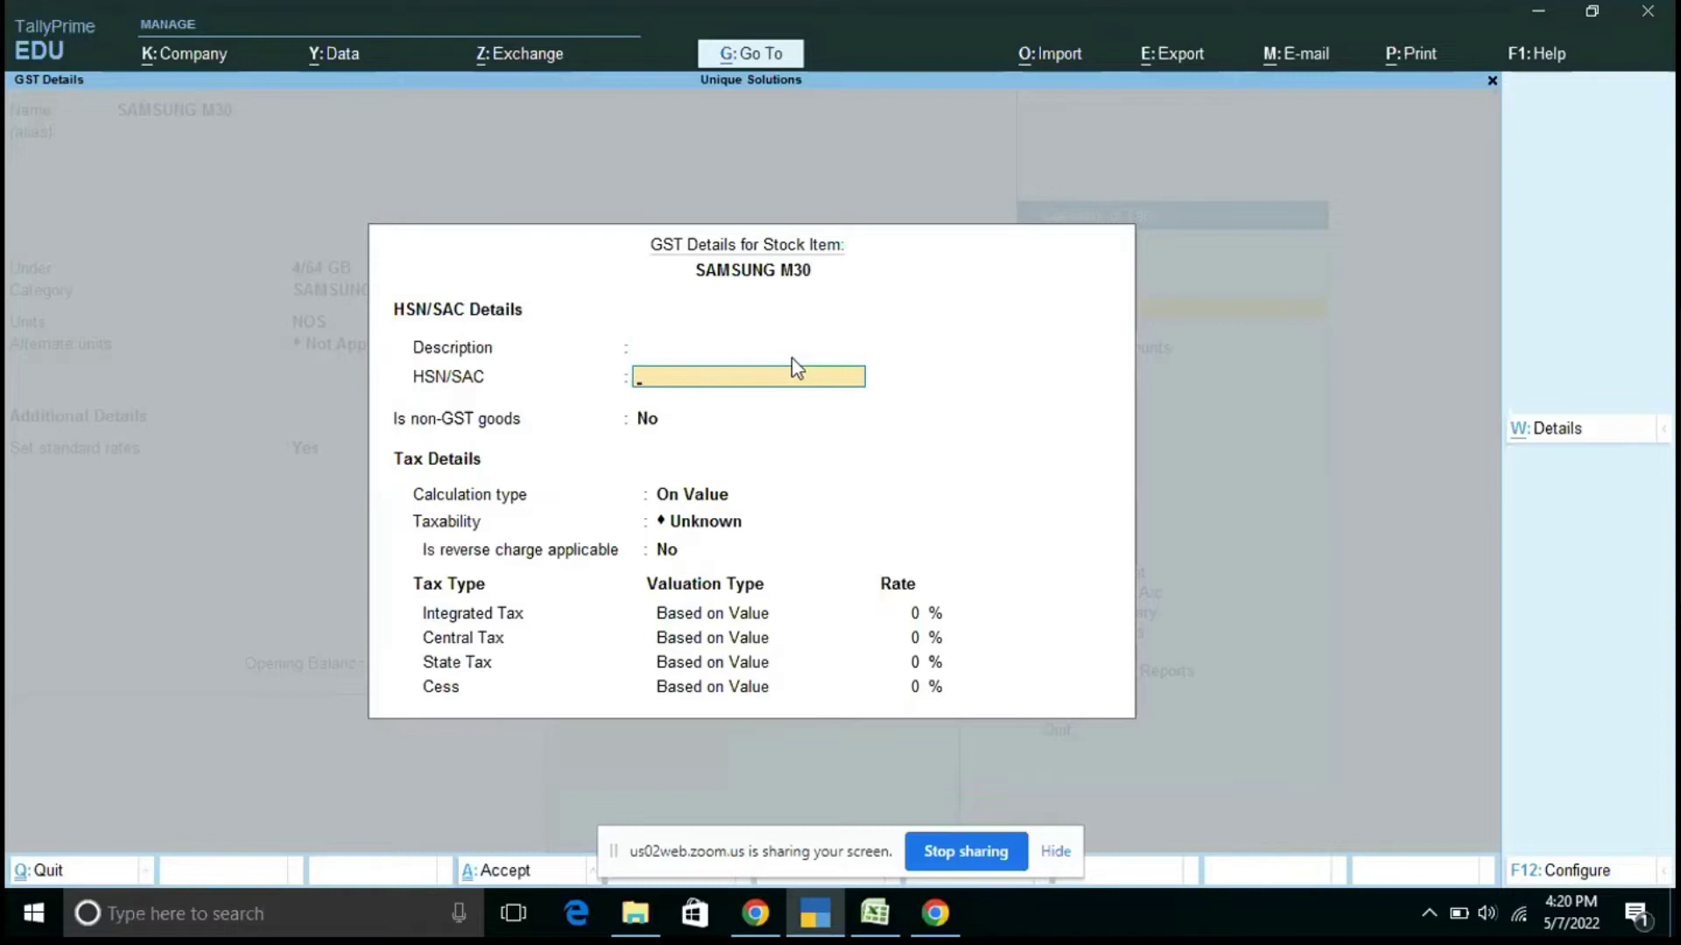
type("5875")
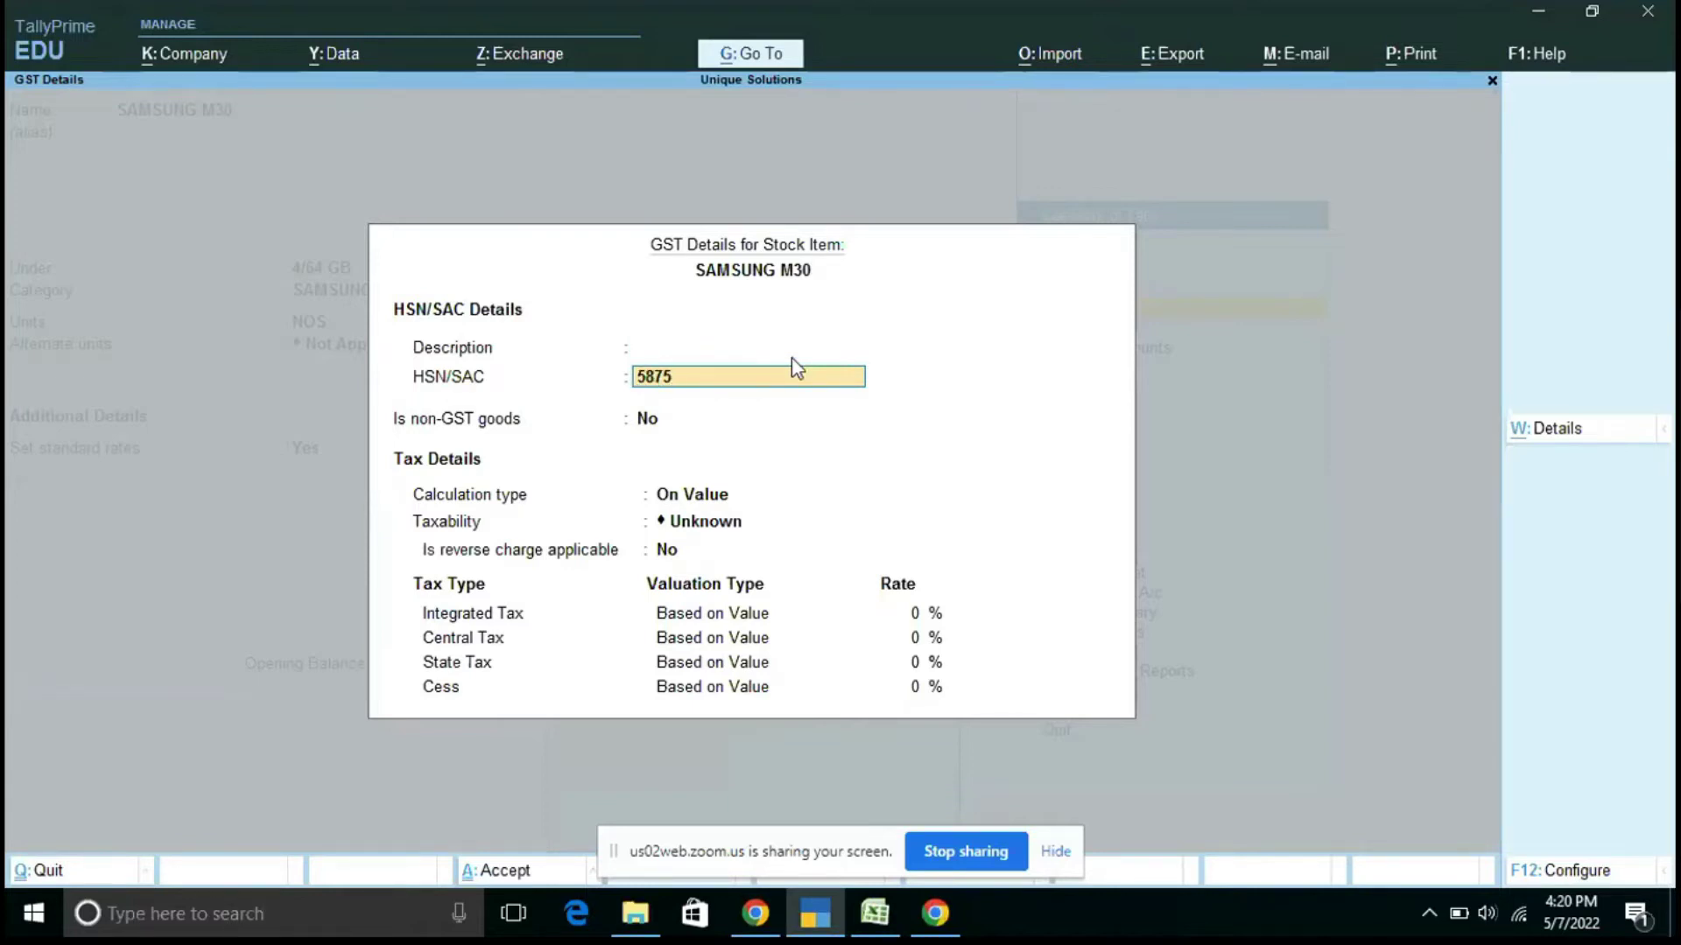
key("Return")
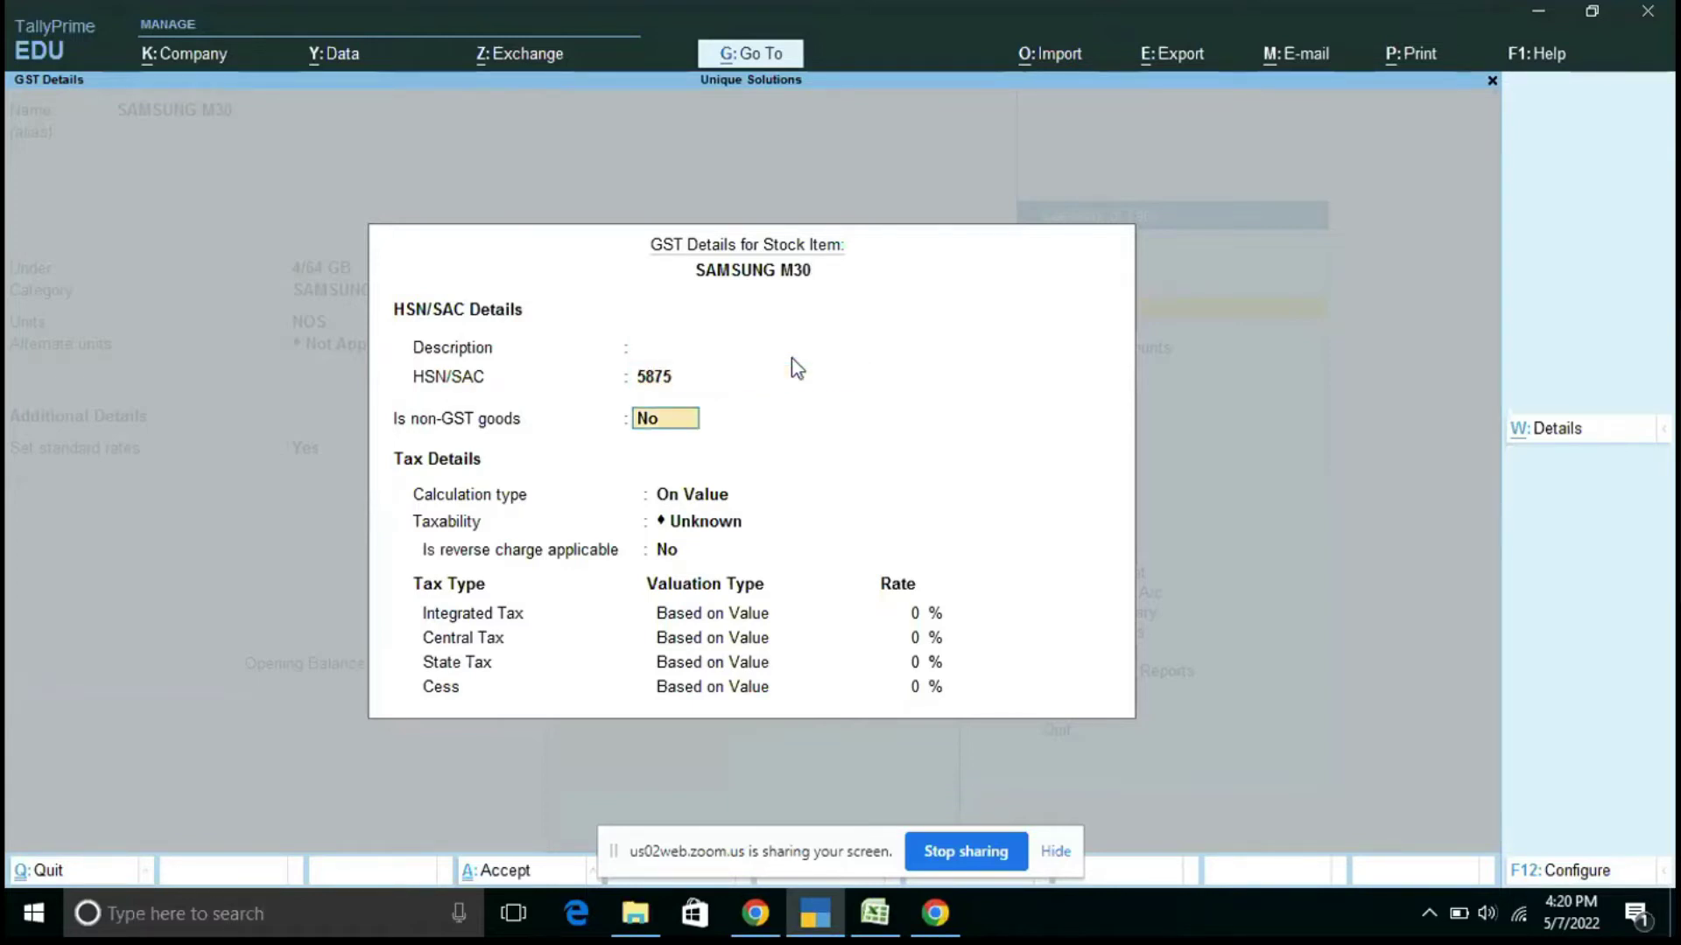
key("Return")
key("Return")
key("Down")
key("Down")
key("Down")
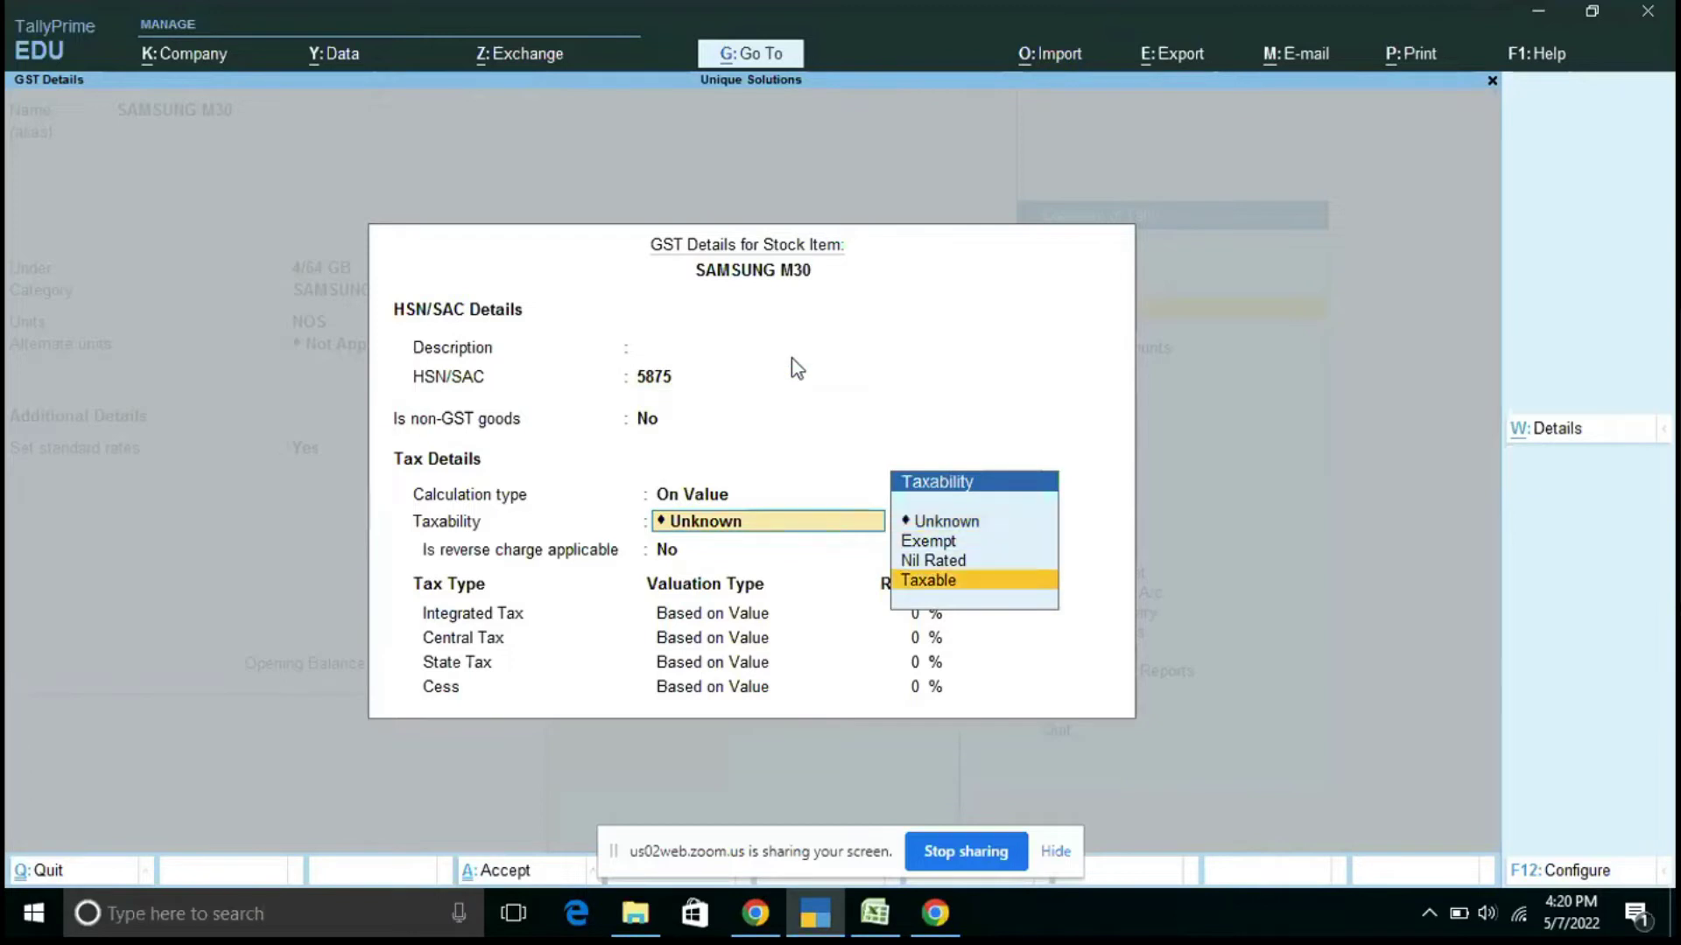
key("Return")
key("Return")
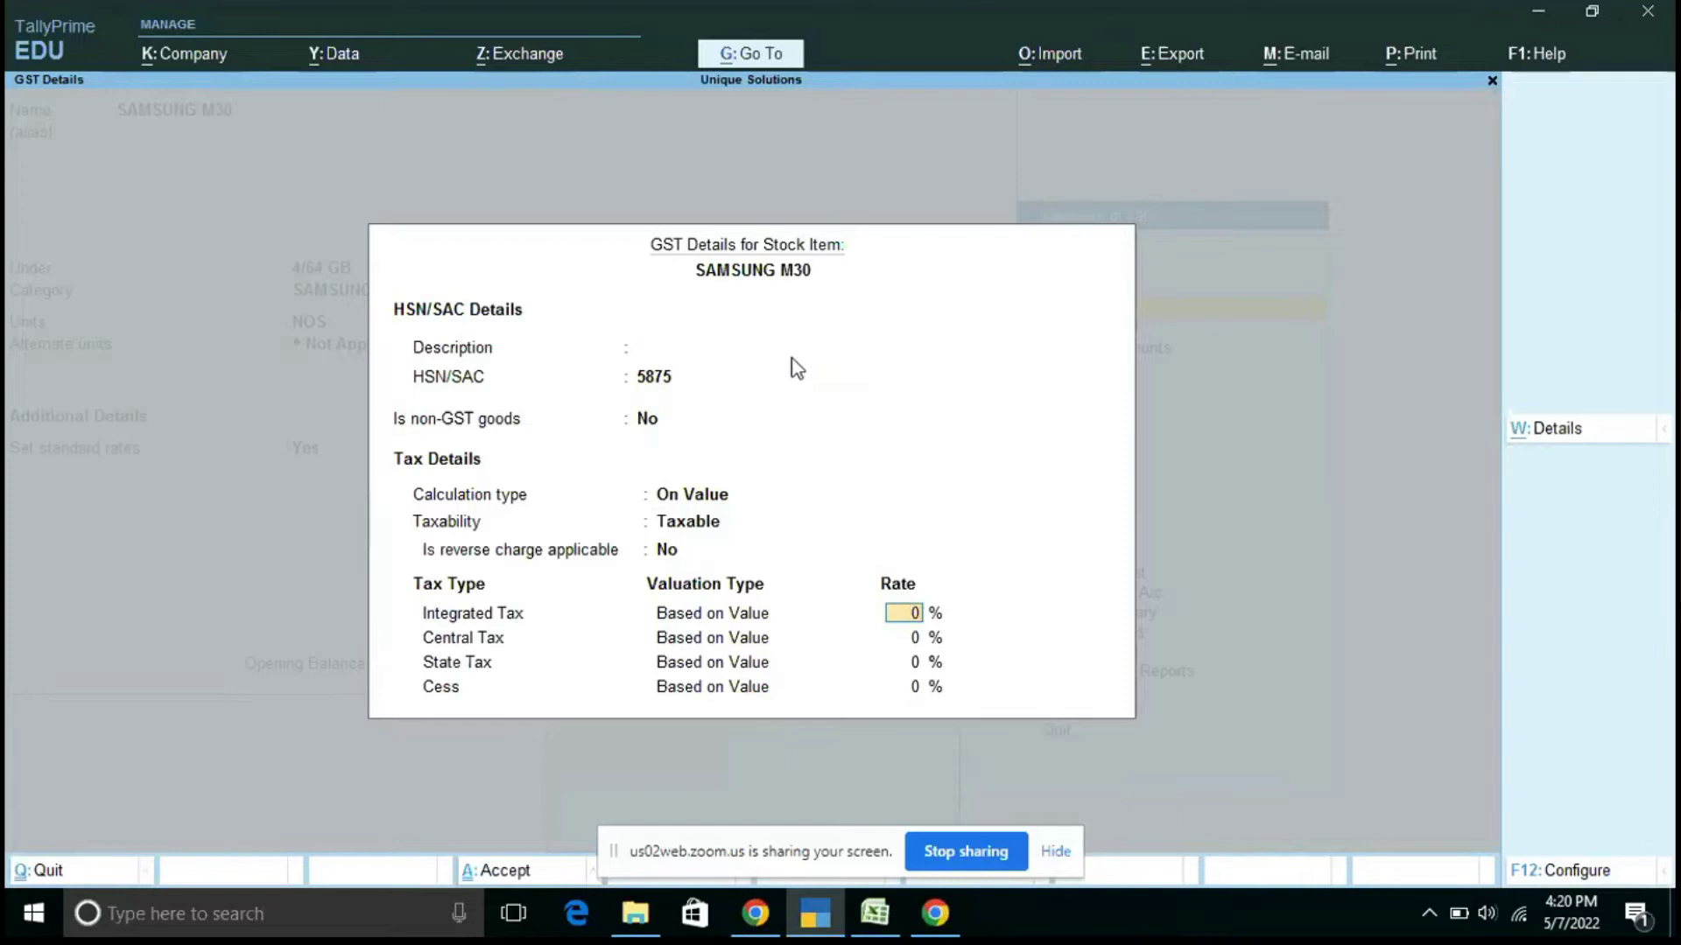
- Set the integrated tax rate to 18% and finish the item's GST details
type("18")
key("Return")
key("Return")
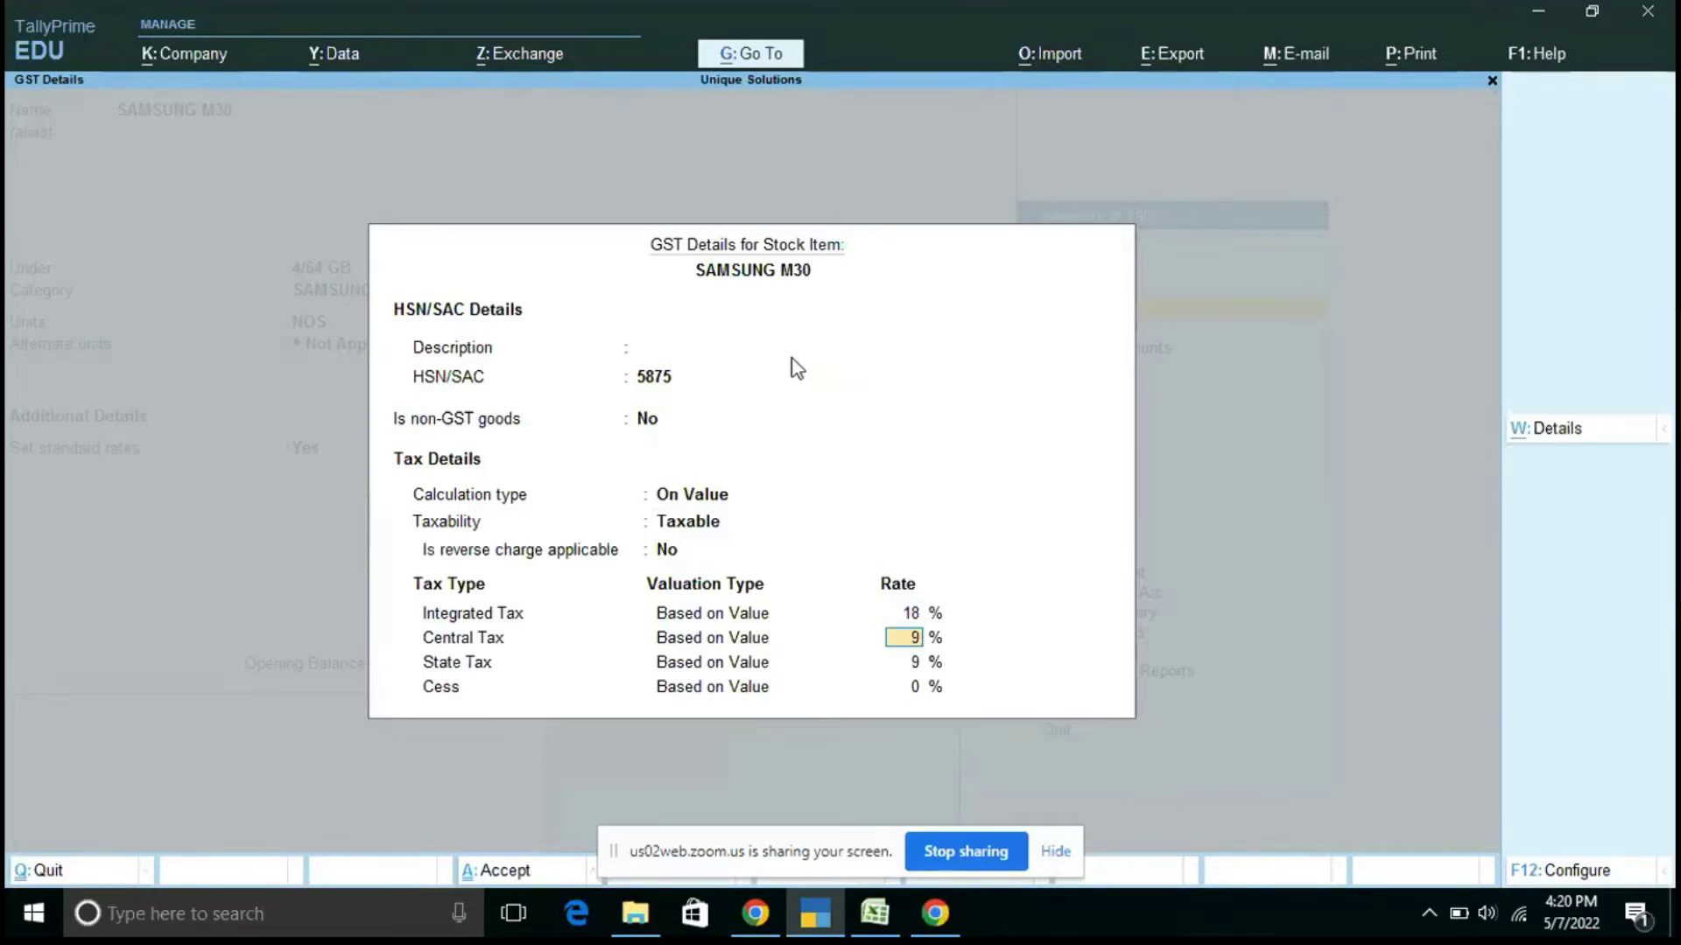
key("Return")
key("Return")
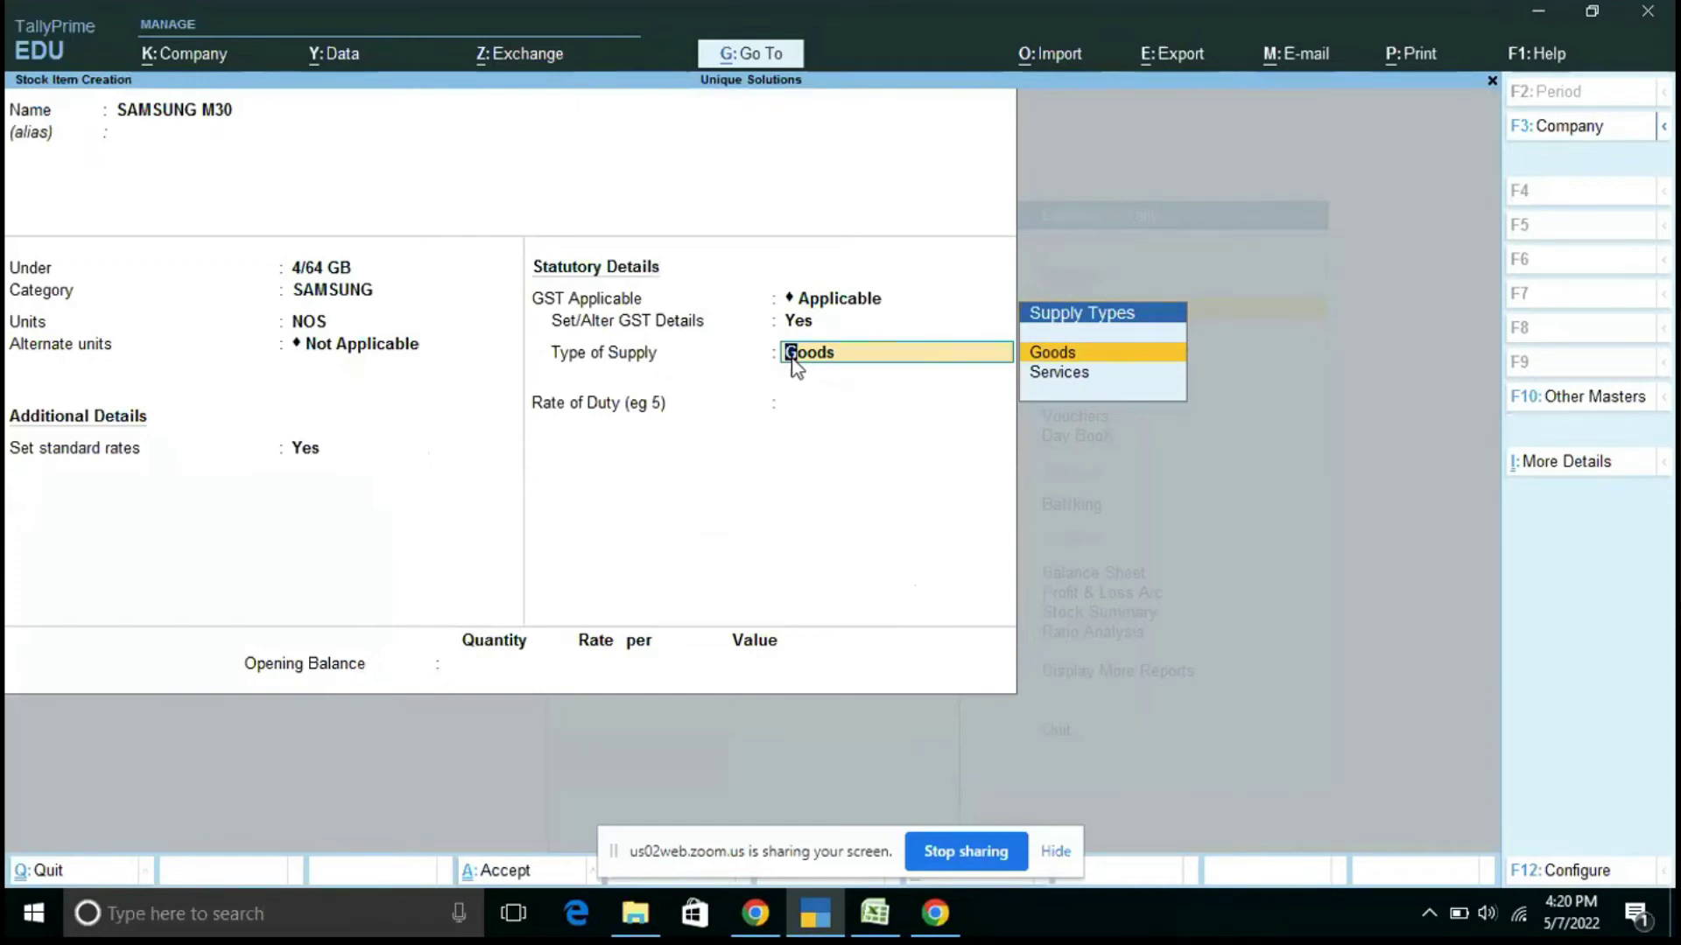
- Keep Goods as the type of supply and save the stock item without an opening balance
key("Return")
key("Return")
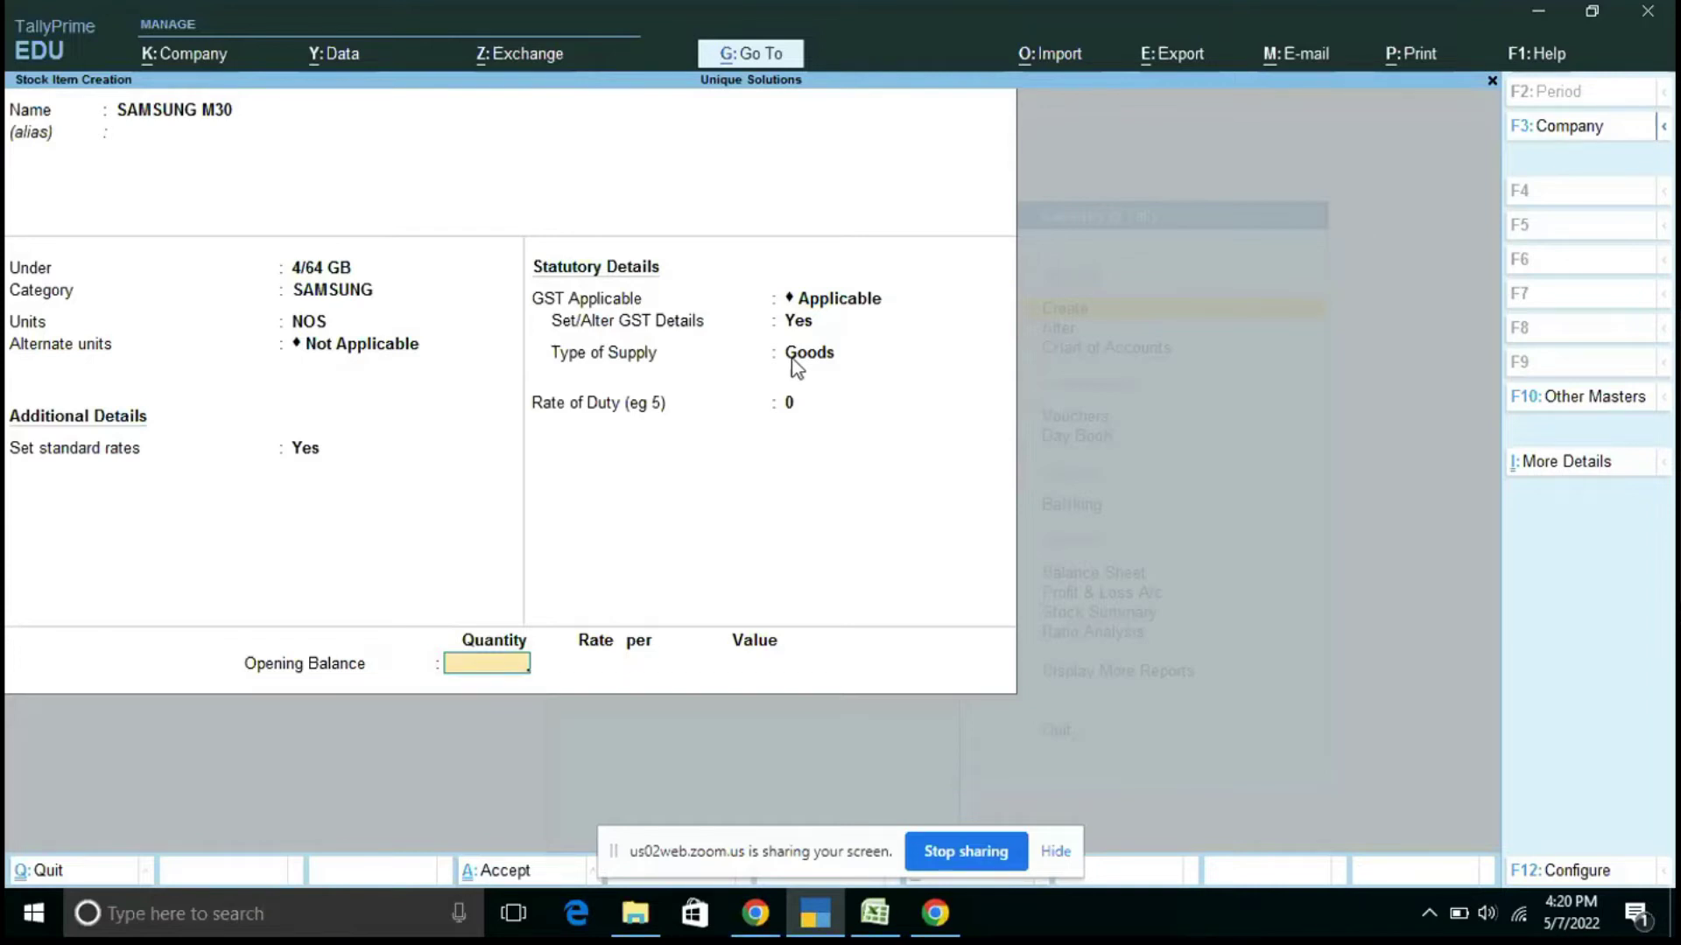
key("Return")
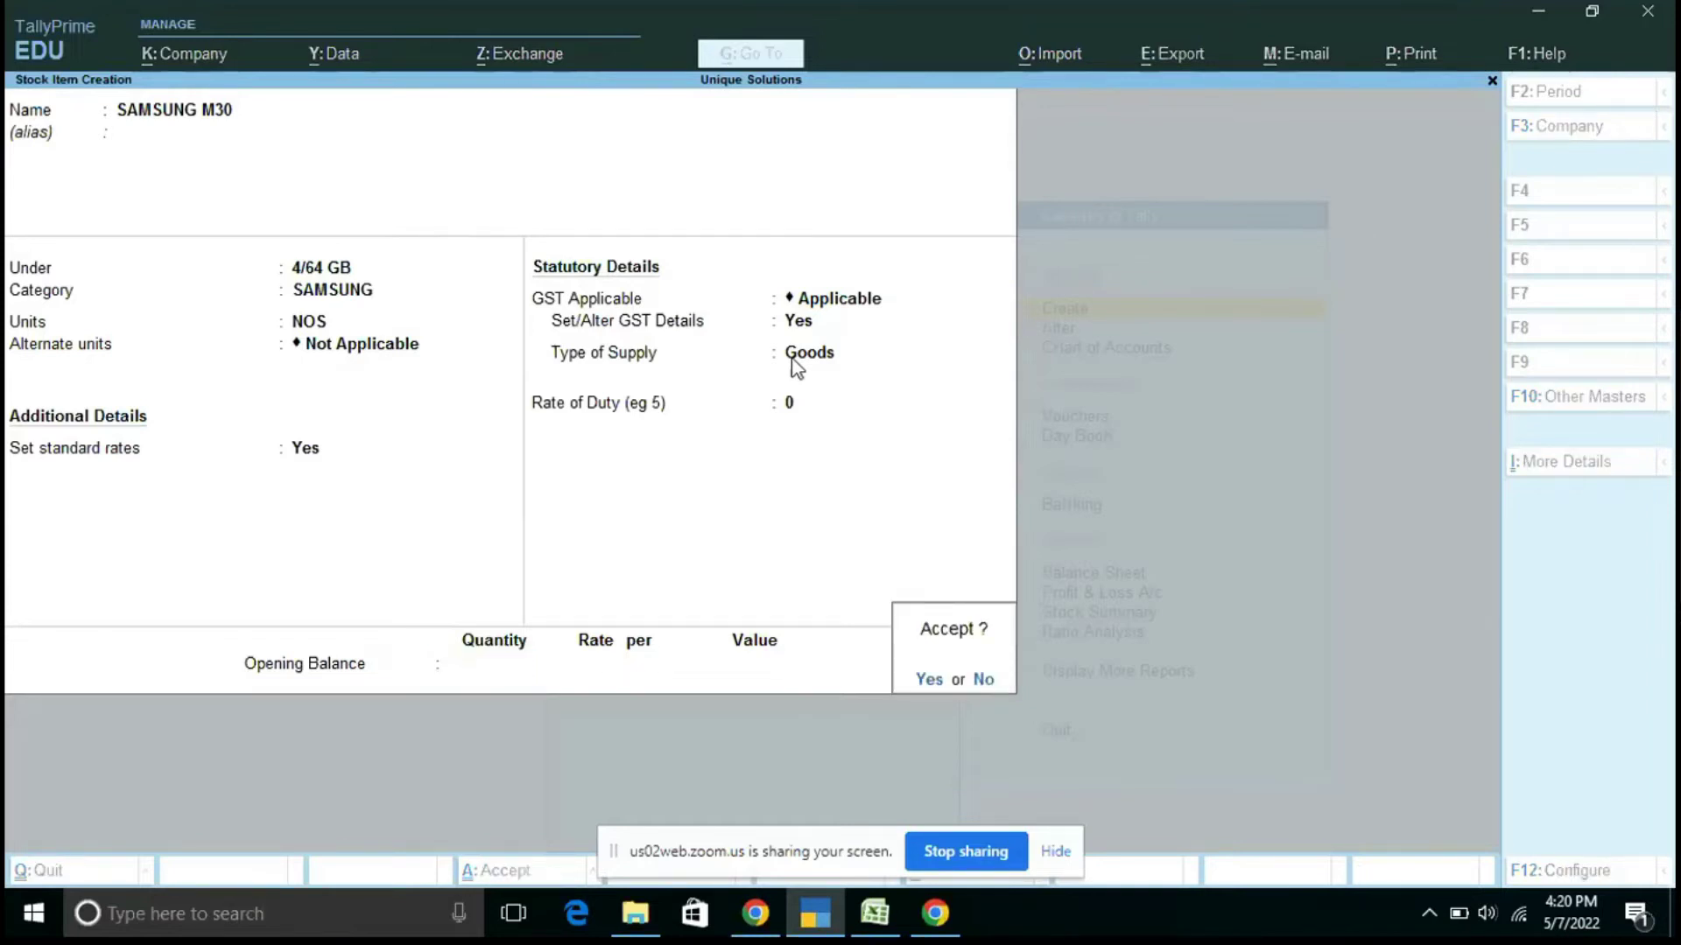
key("Return")
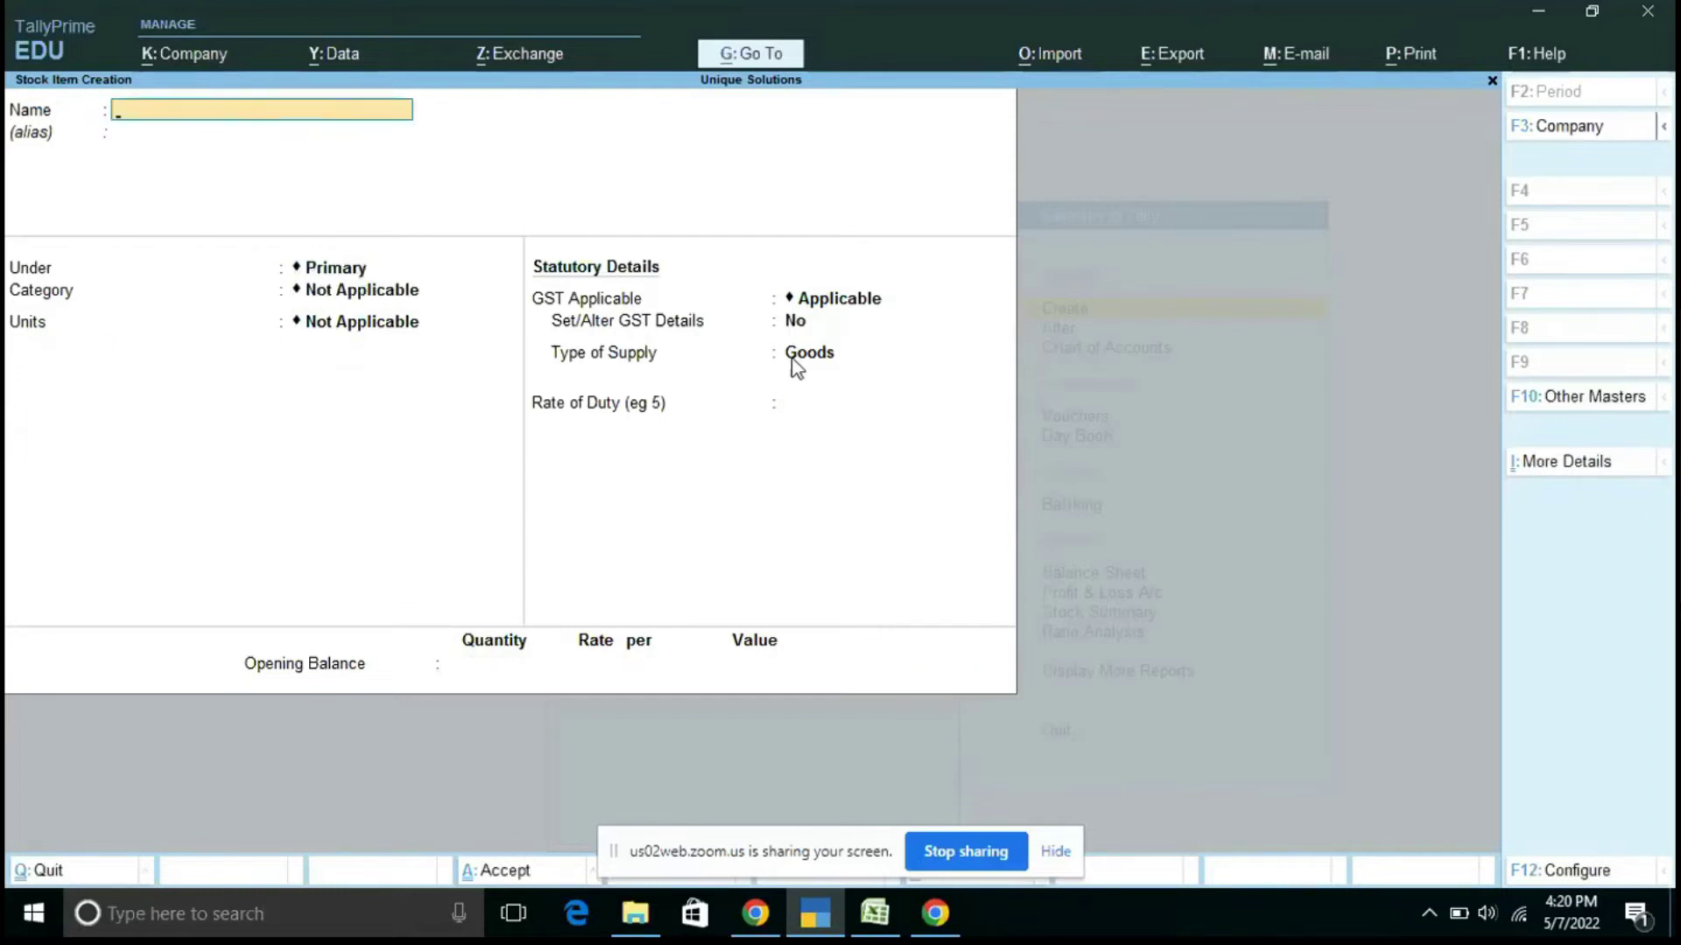
- Leave master creation and open a new purchase voucher
key("Escape")
key("Return")
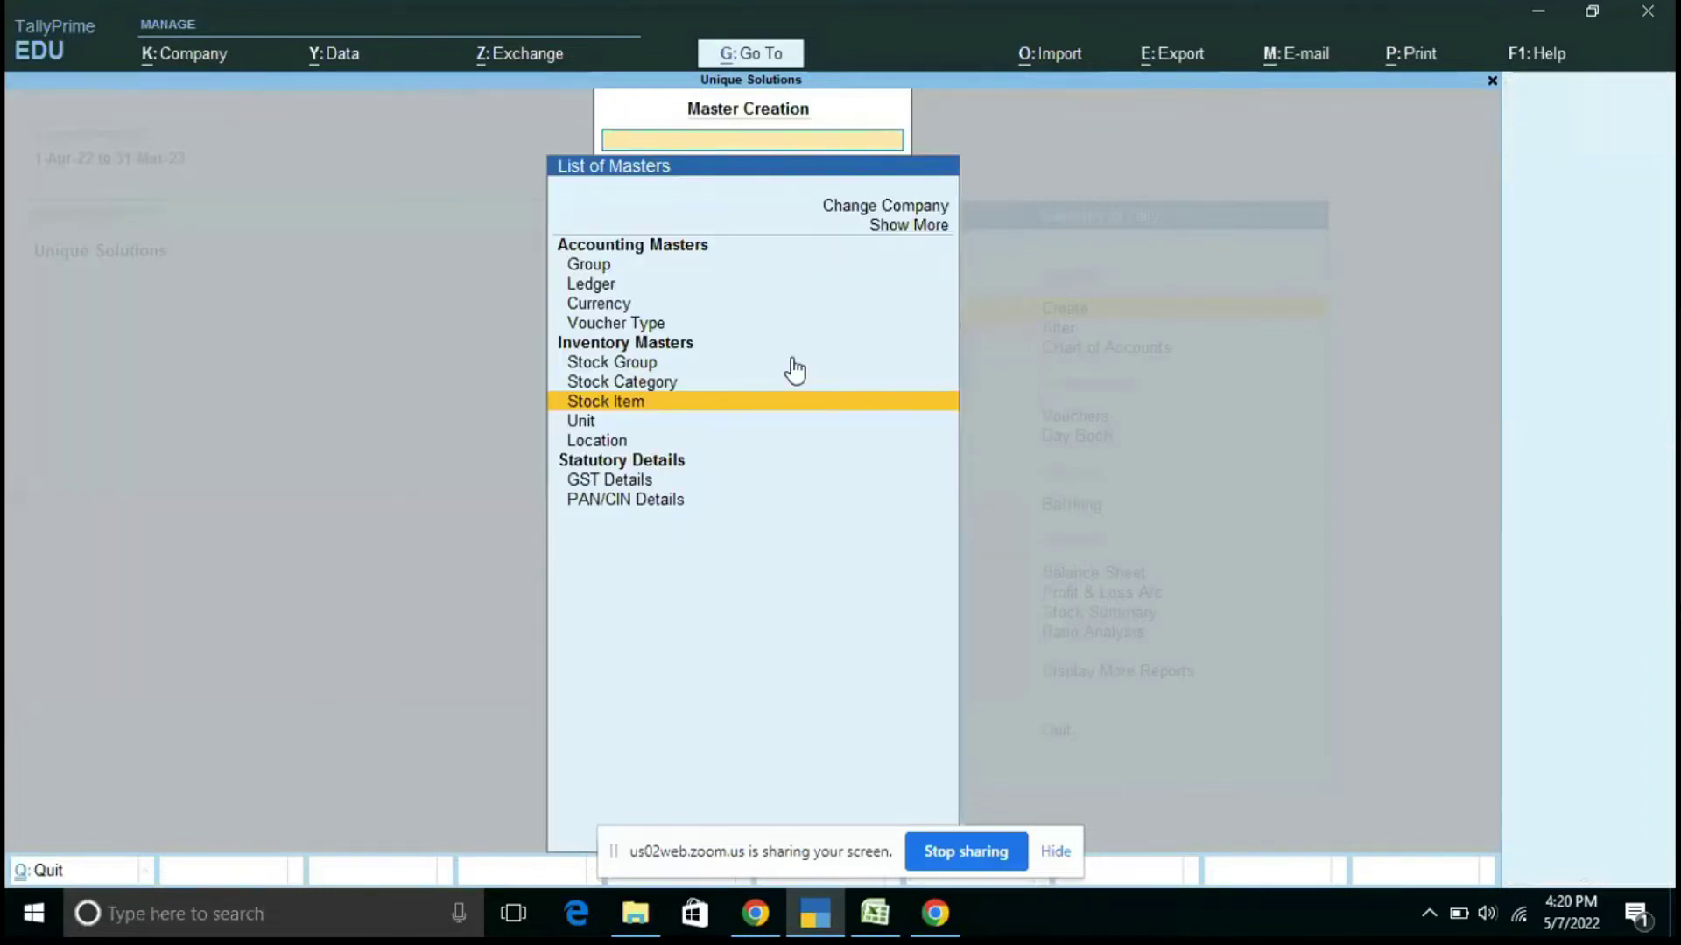
key("Escape")
key("Down")
key("Down")
key("Down")
key("Down")
key("Down")
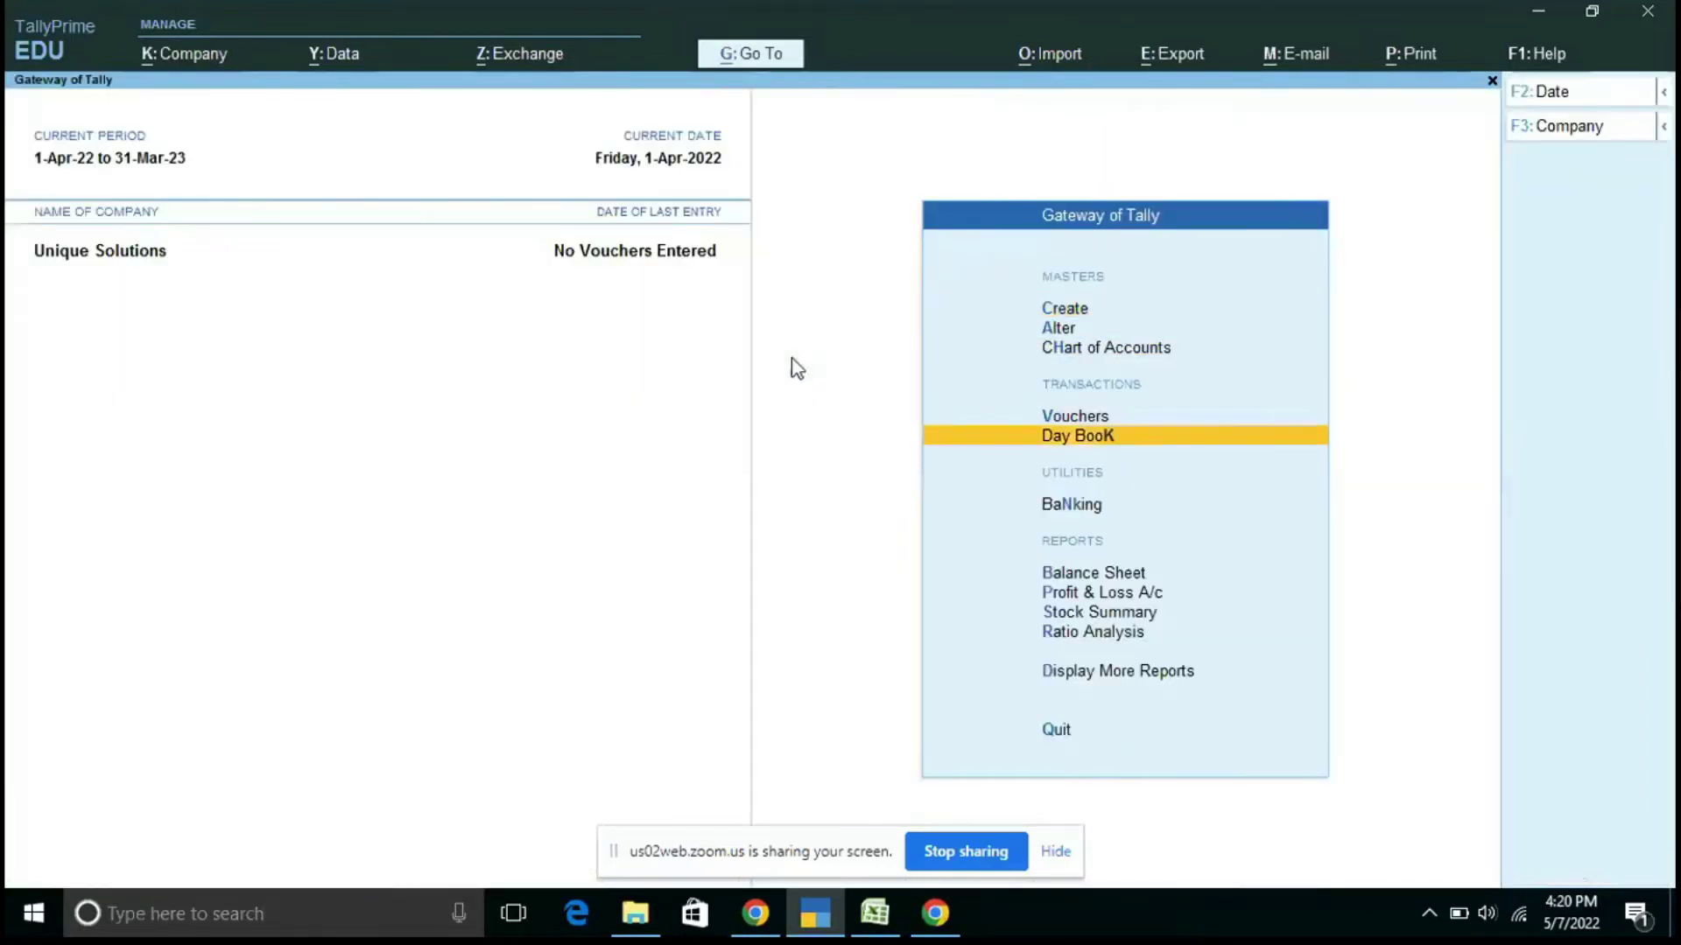
key("Up")
key("Up")
key("Return")
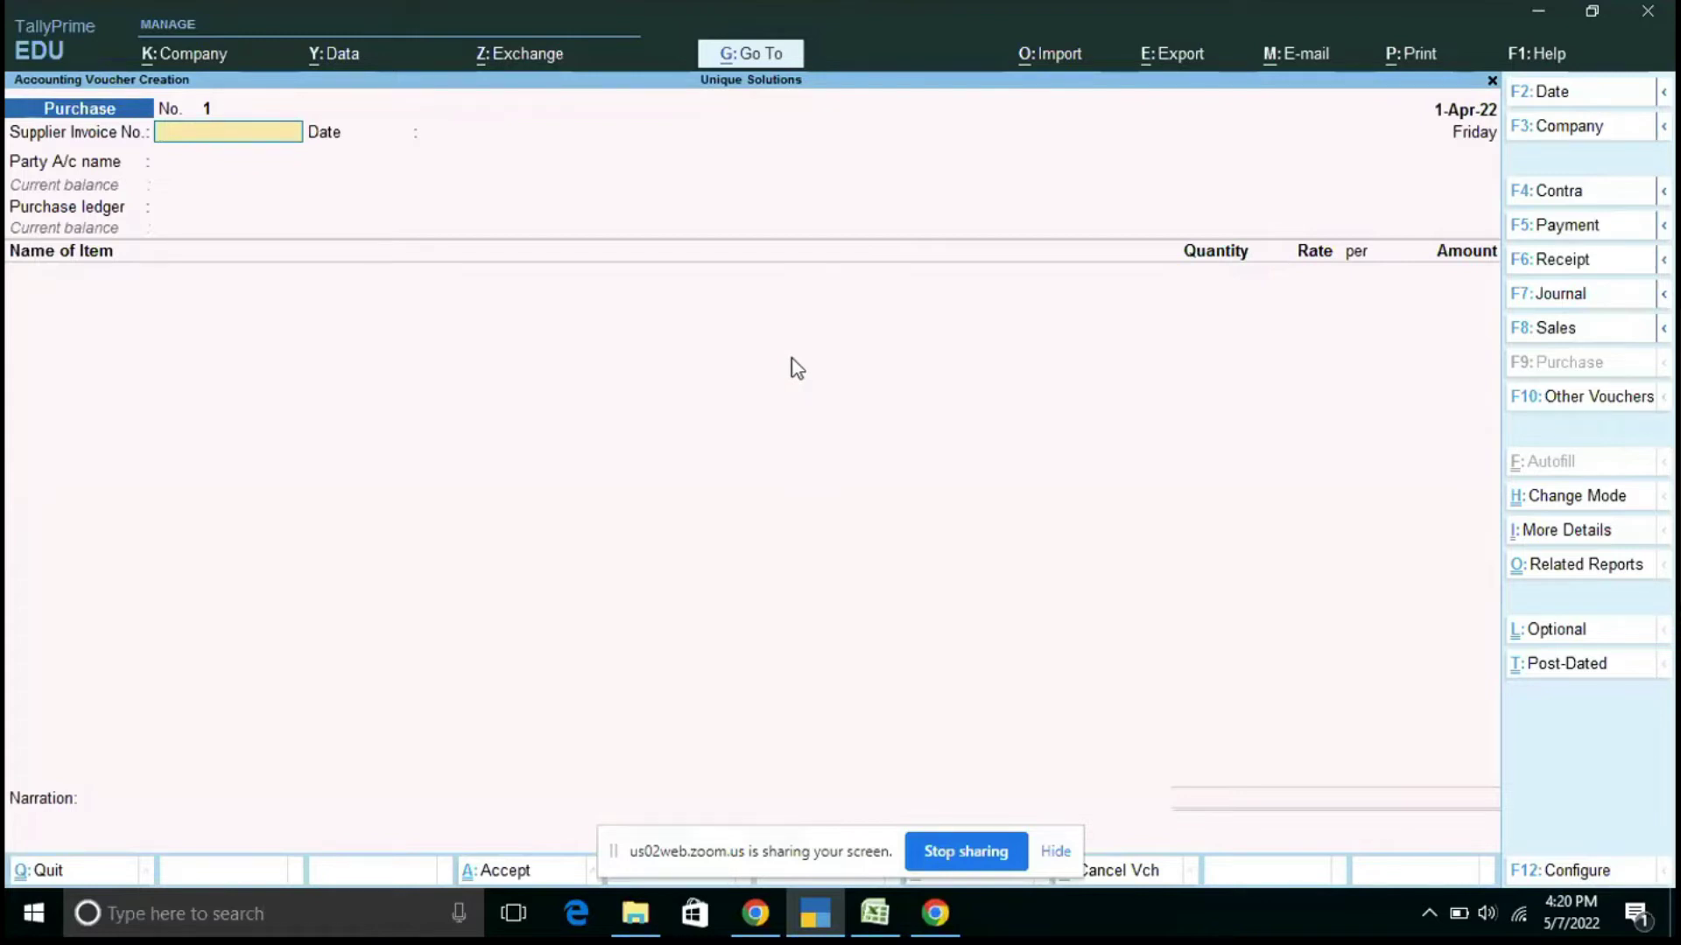
- Leave the supplier invoice number blank, choose S M TRADERS as the party, and accept its receipt and party details
key("Return")
key("Return")
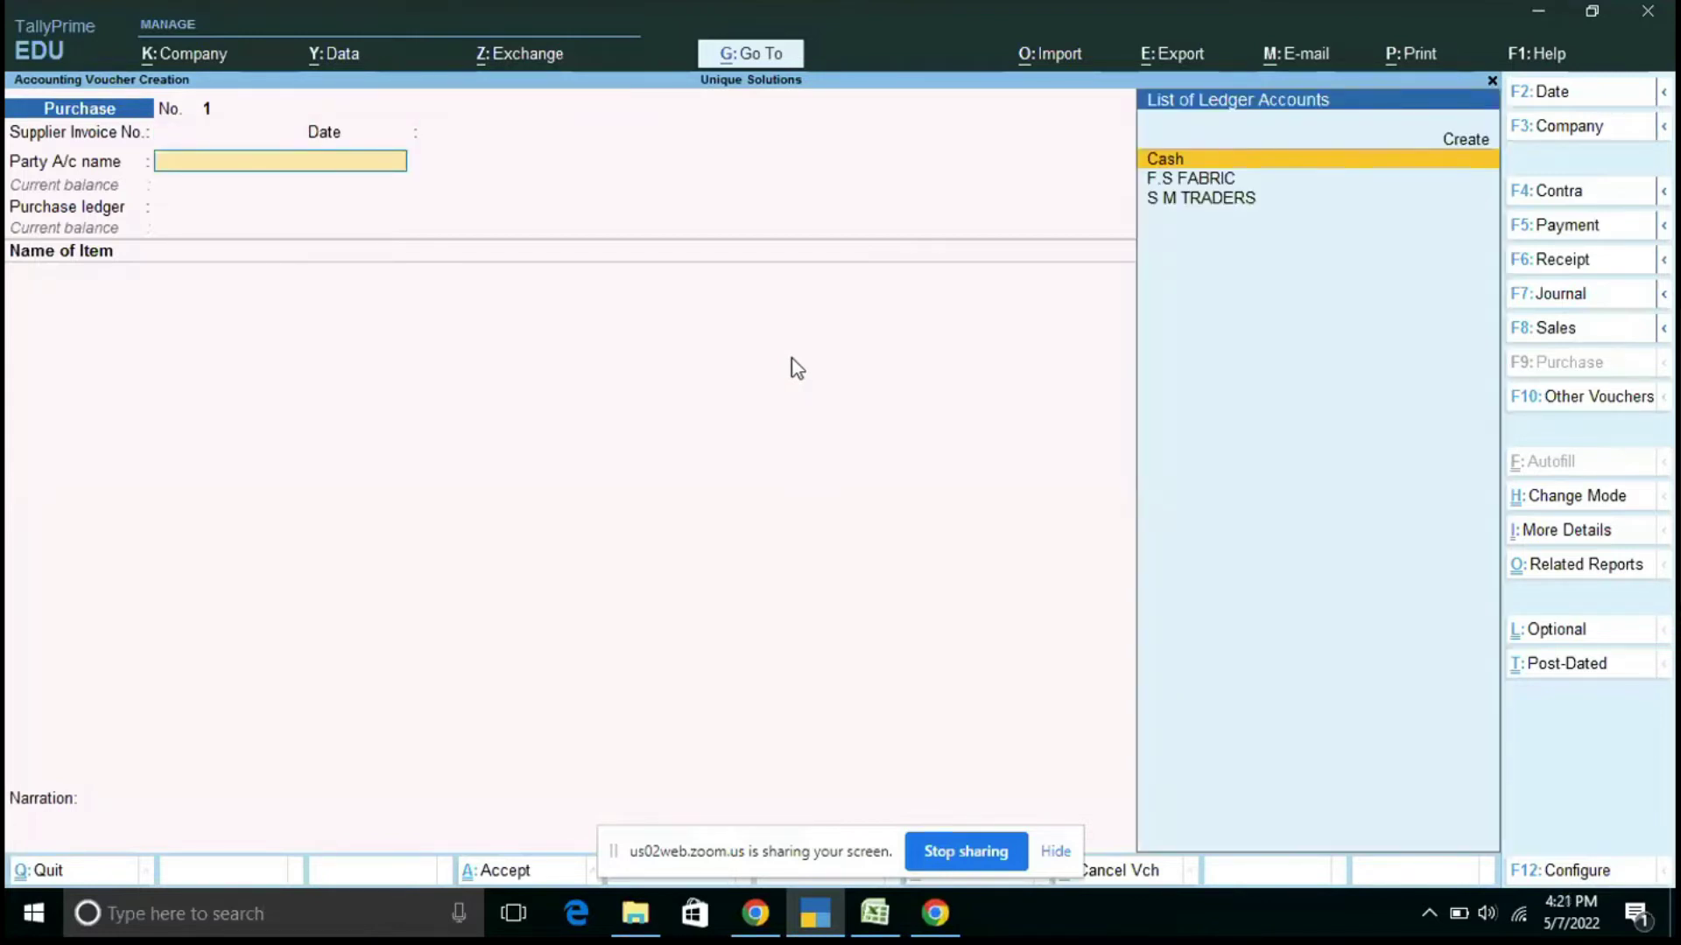
key("Down")
key("Down")
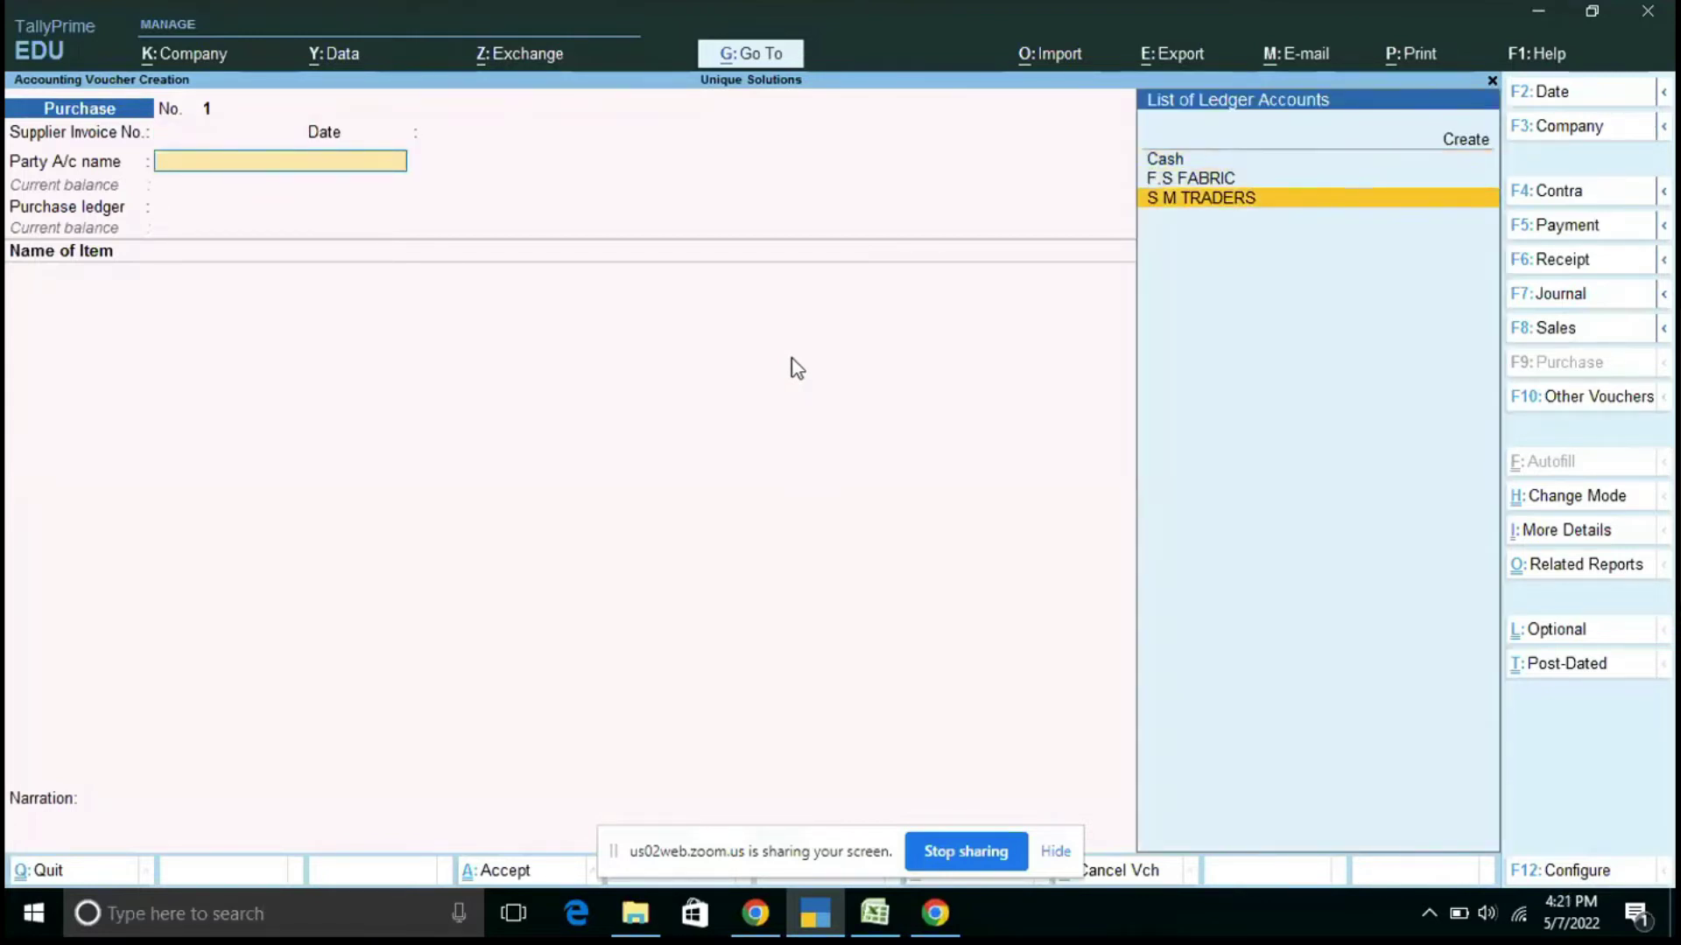
key("Return")
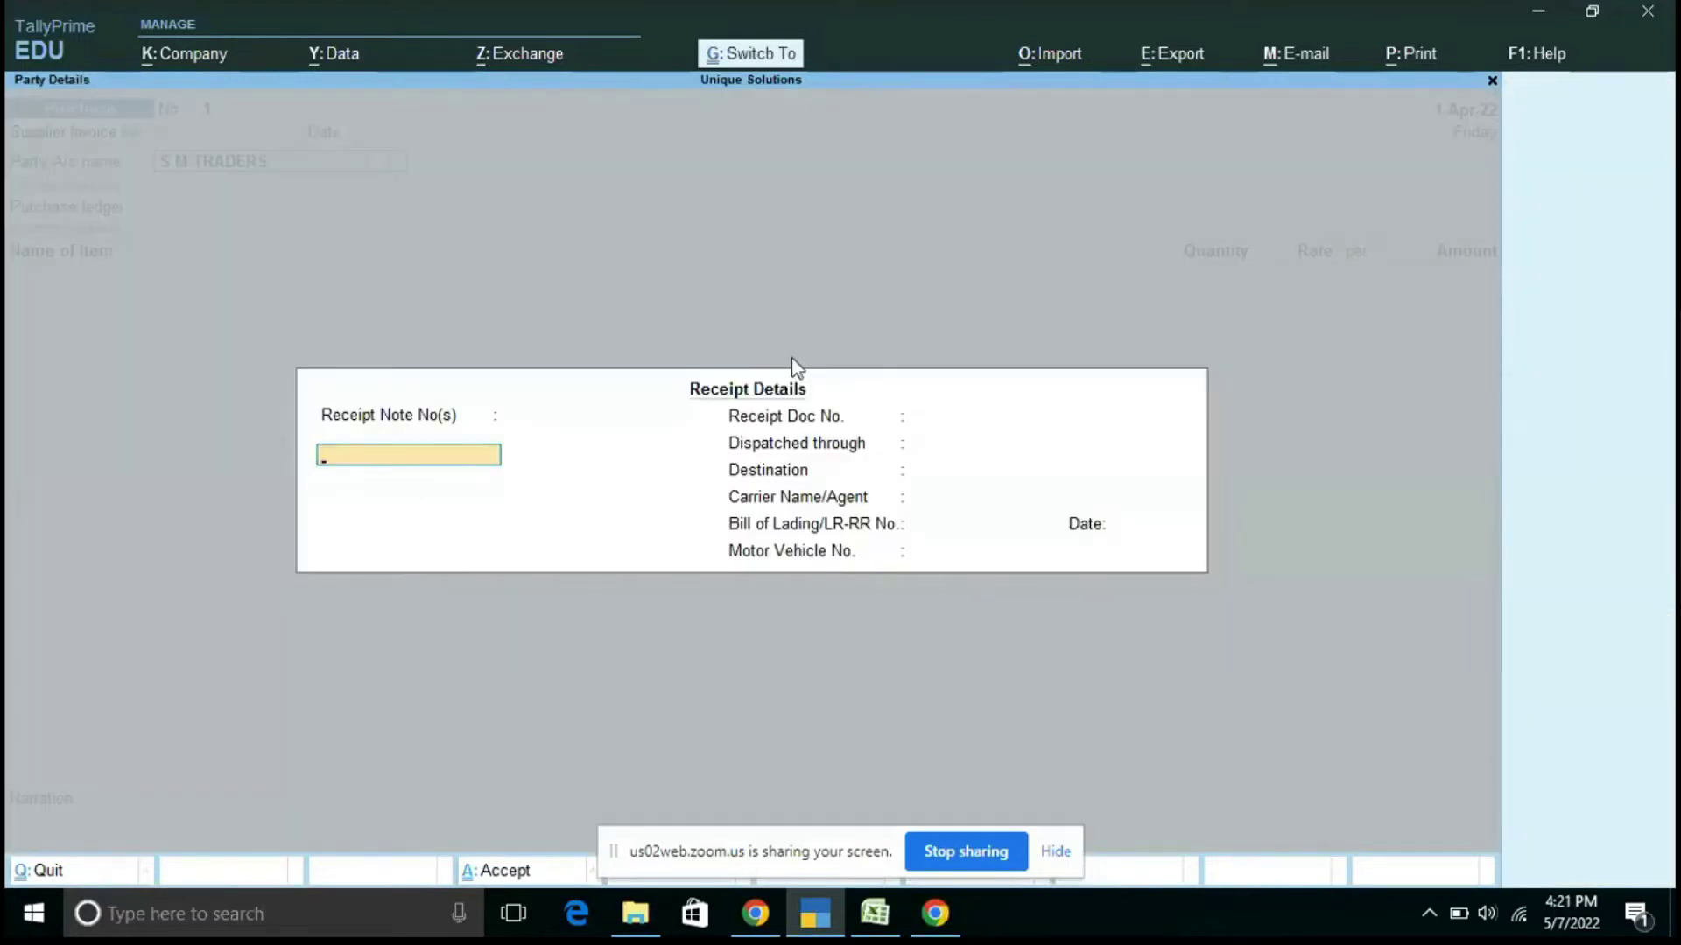
key("ctrl+a")
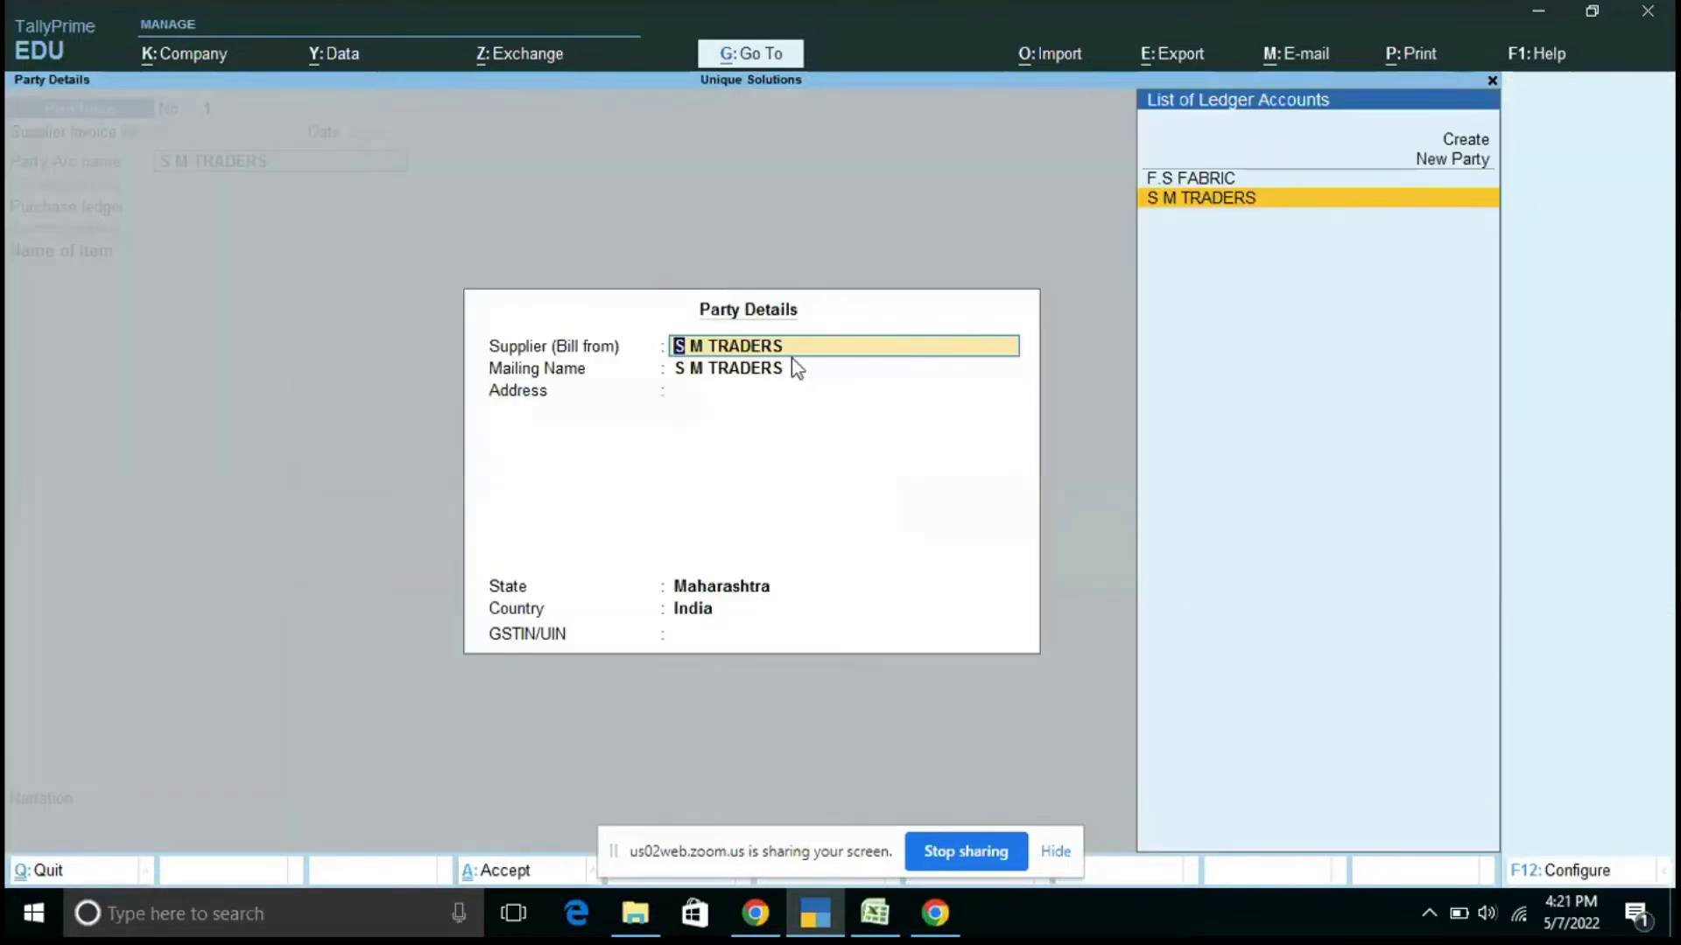
key("Return")
key("Return")
key("Return")
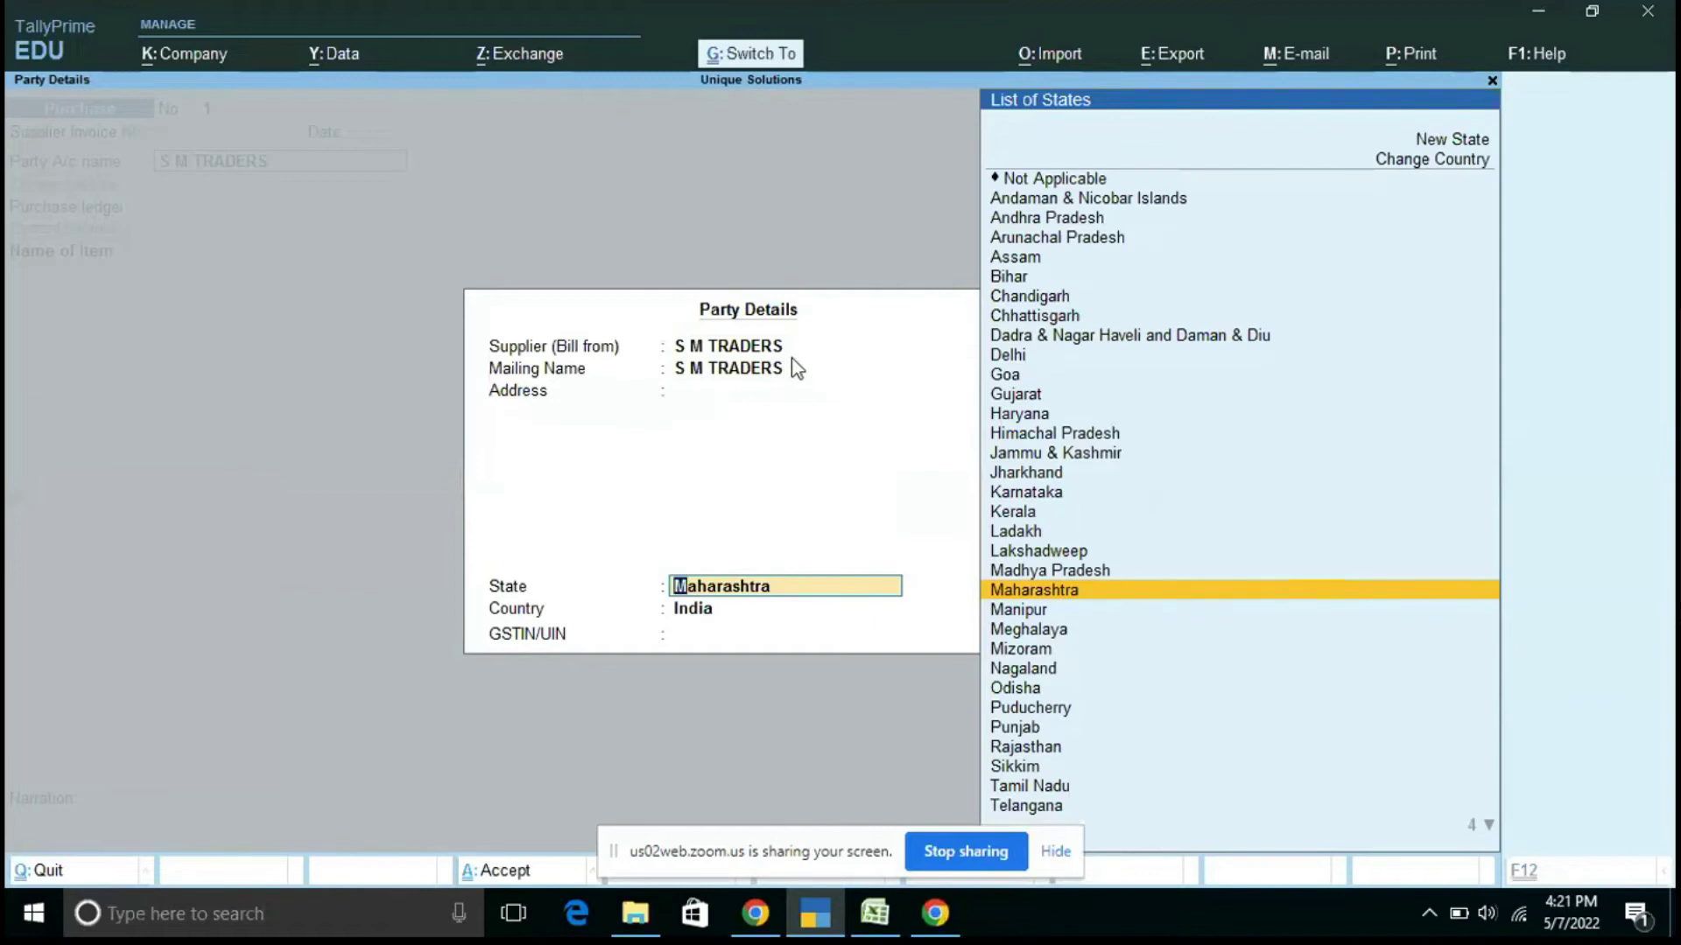
key("ctrl+a")
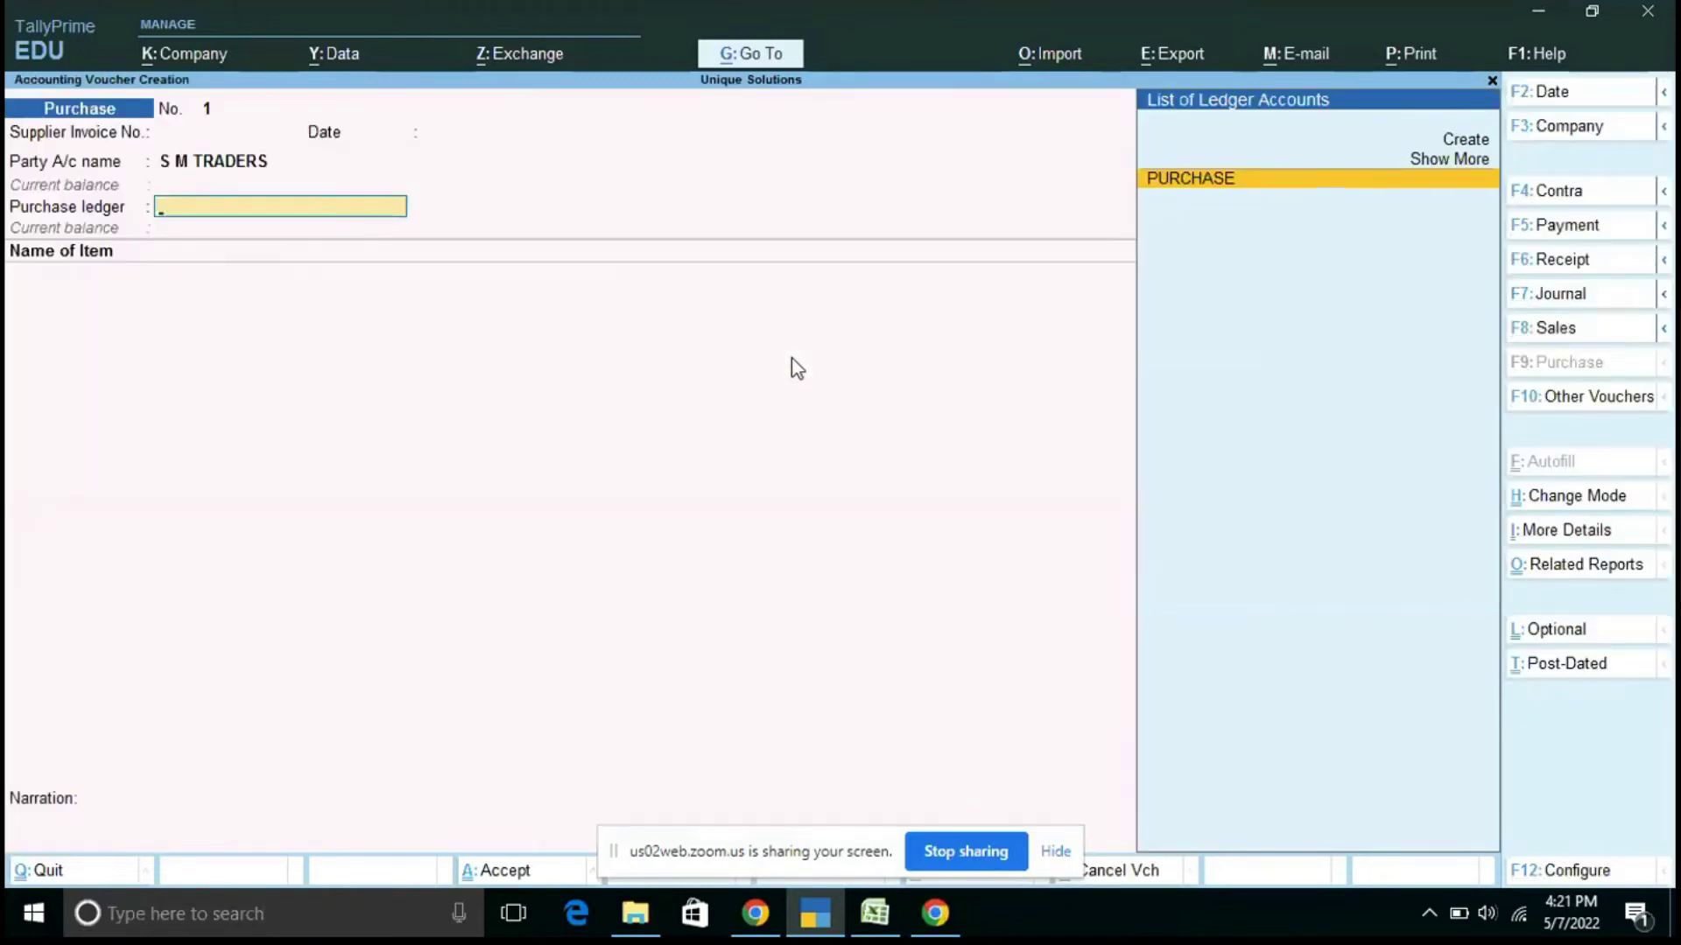
- Use the PURCHASE ledger and add SAMSUNG M30 as the voucher's first item
key("Return")
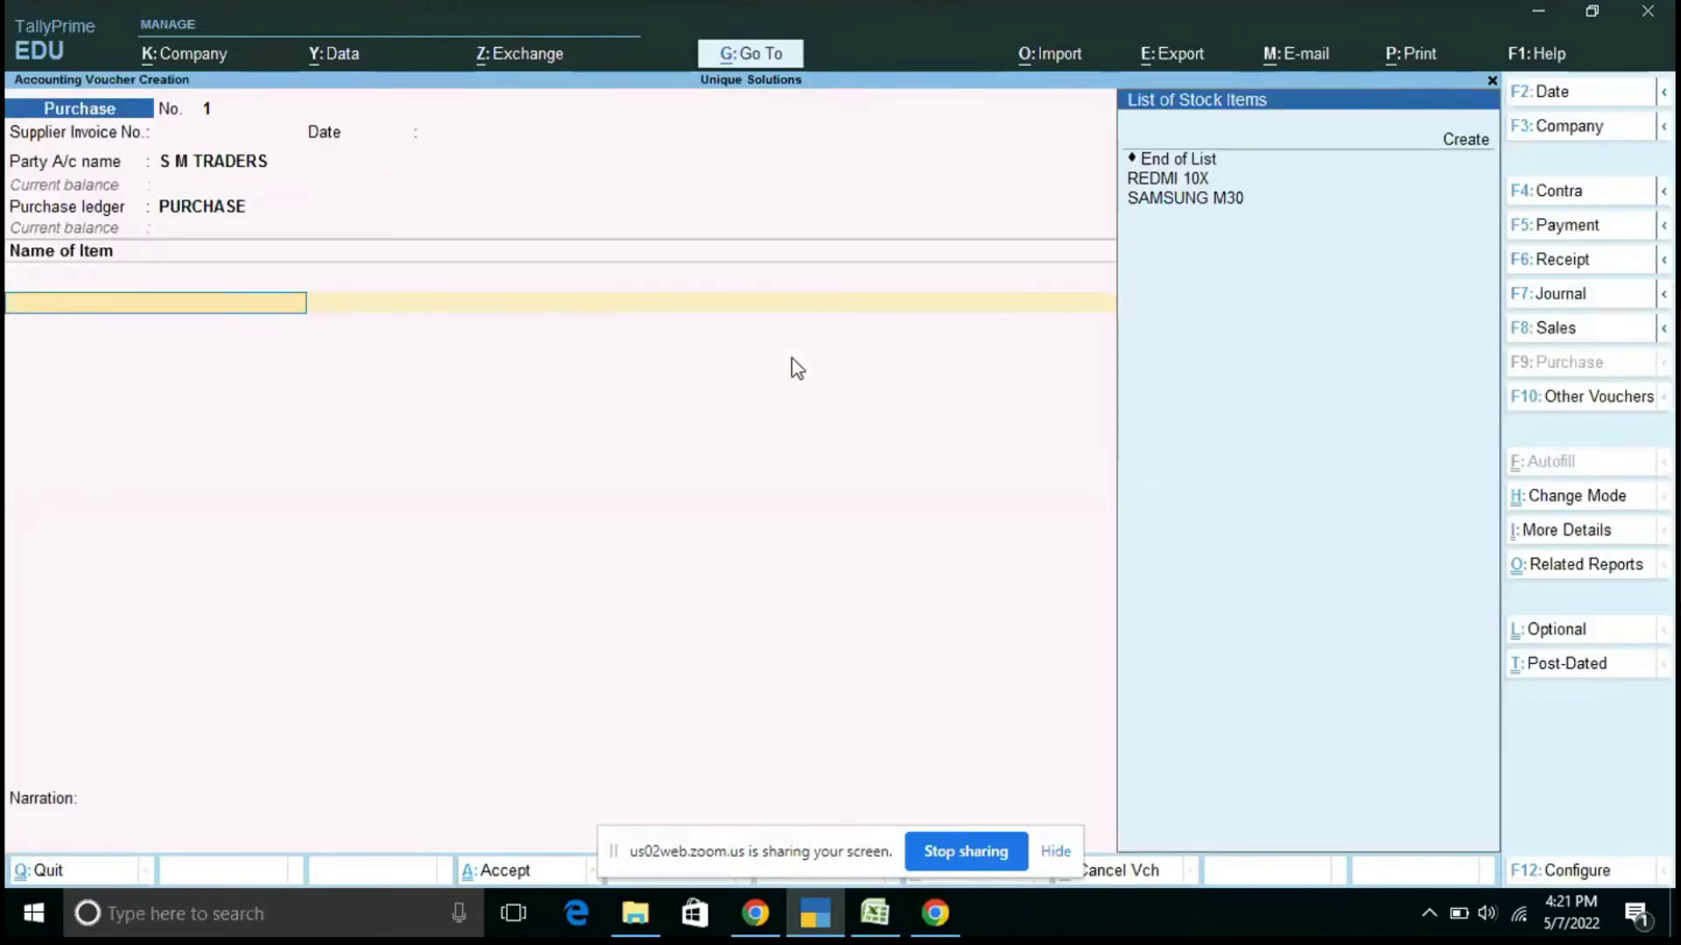
key("Down")
key("Down")
key("Up")
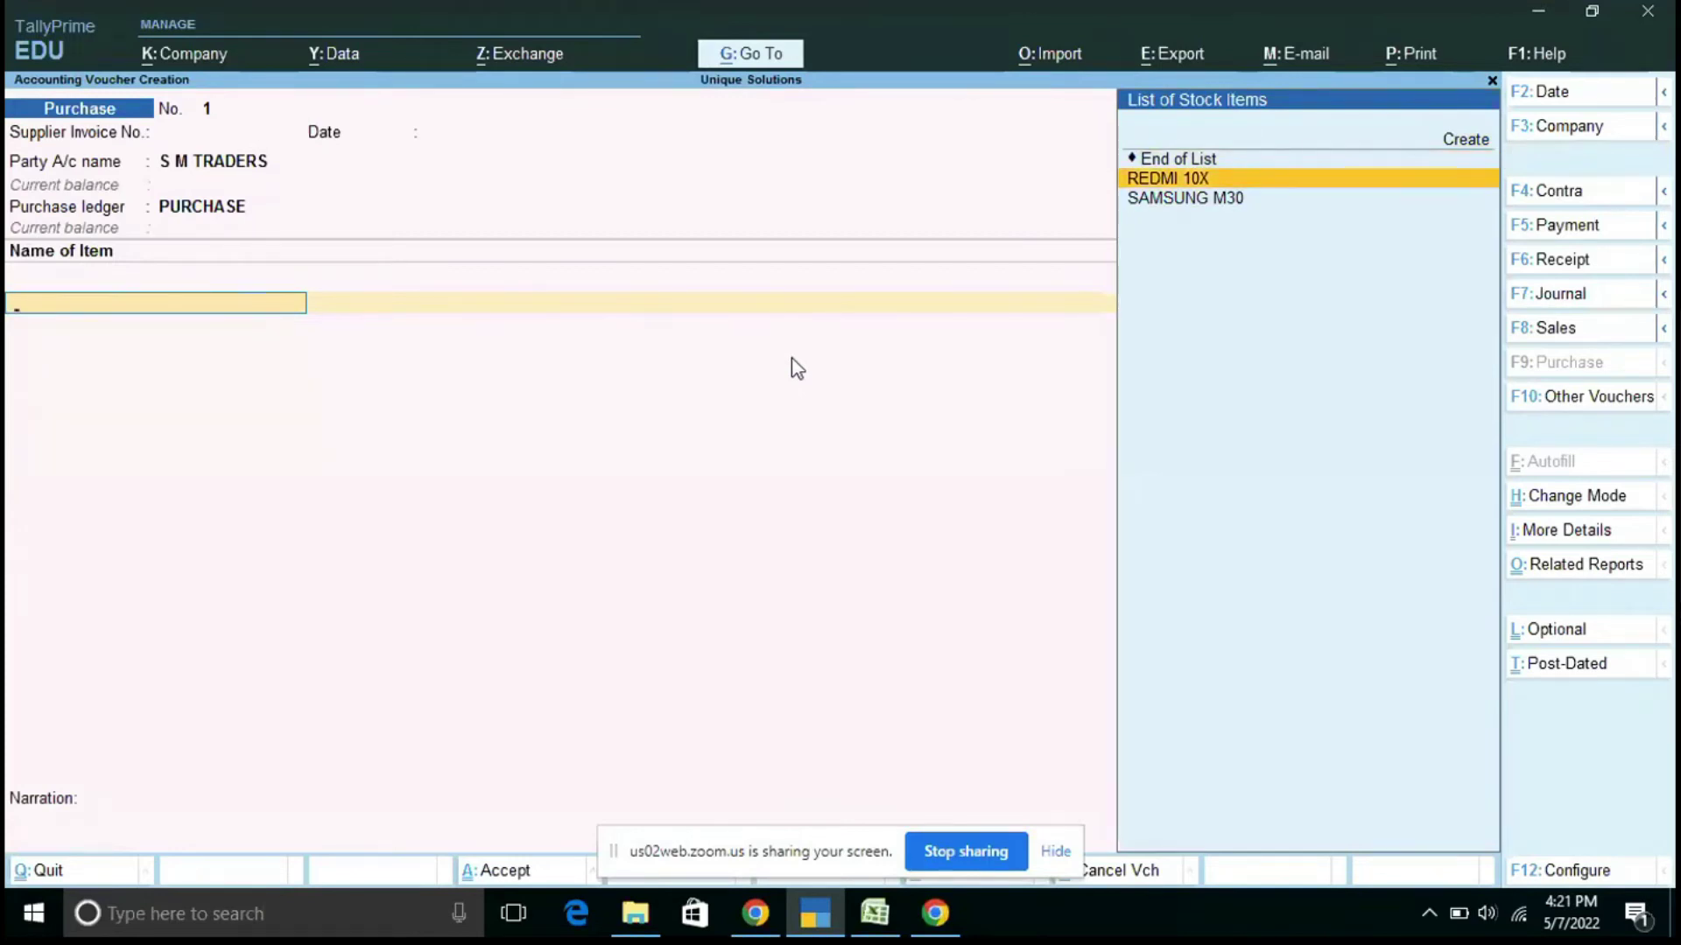
key("Down")
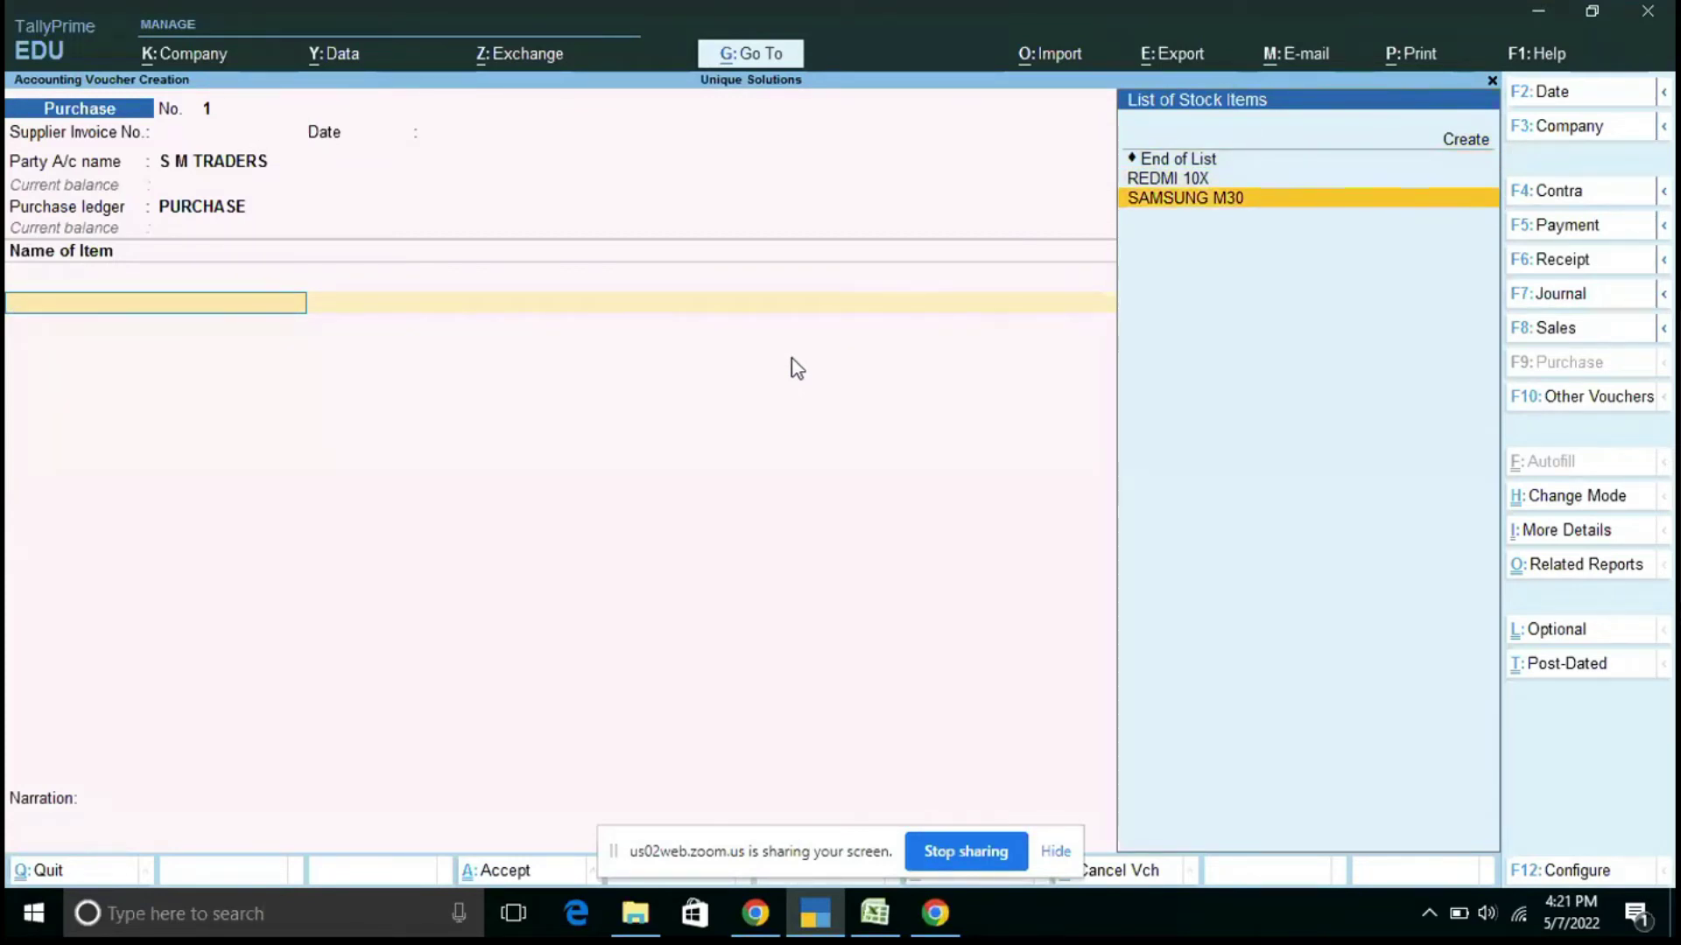
key("Up")
key("Down")
key("Return")
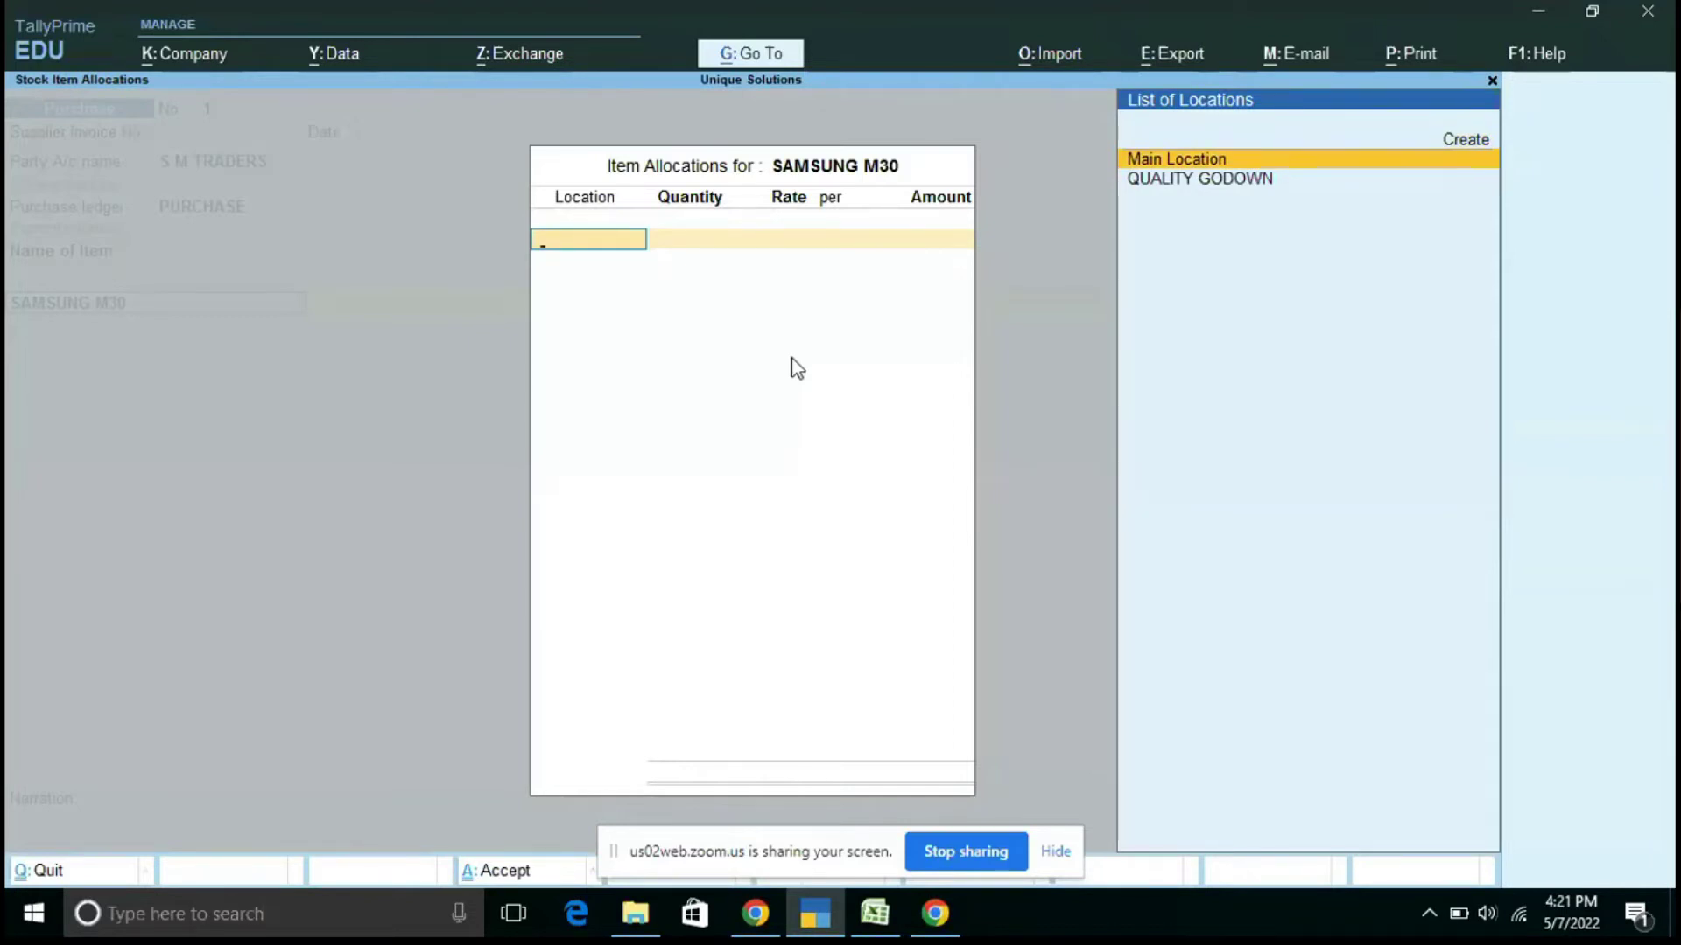
- Allocate 100 NOS of SAMSUNG M30 to Main Location at the rate of 10,000 and accept the item allocation
key("Return")
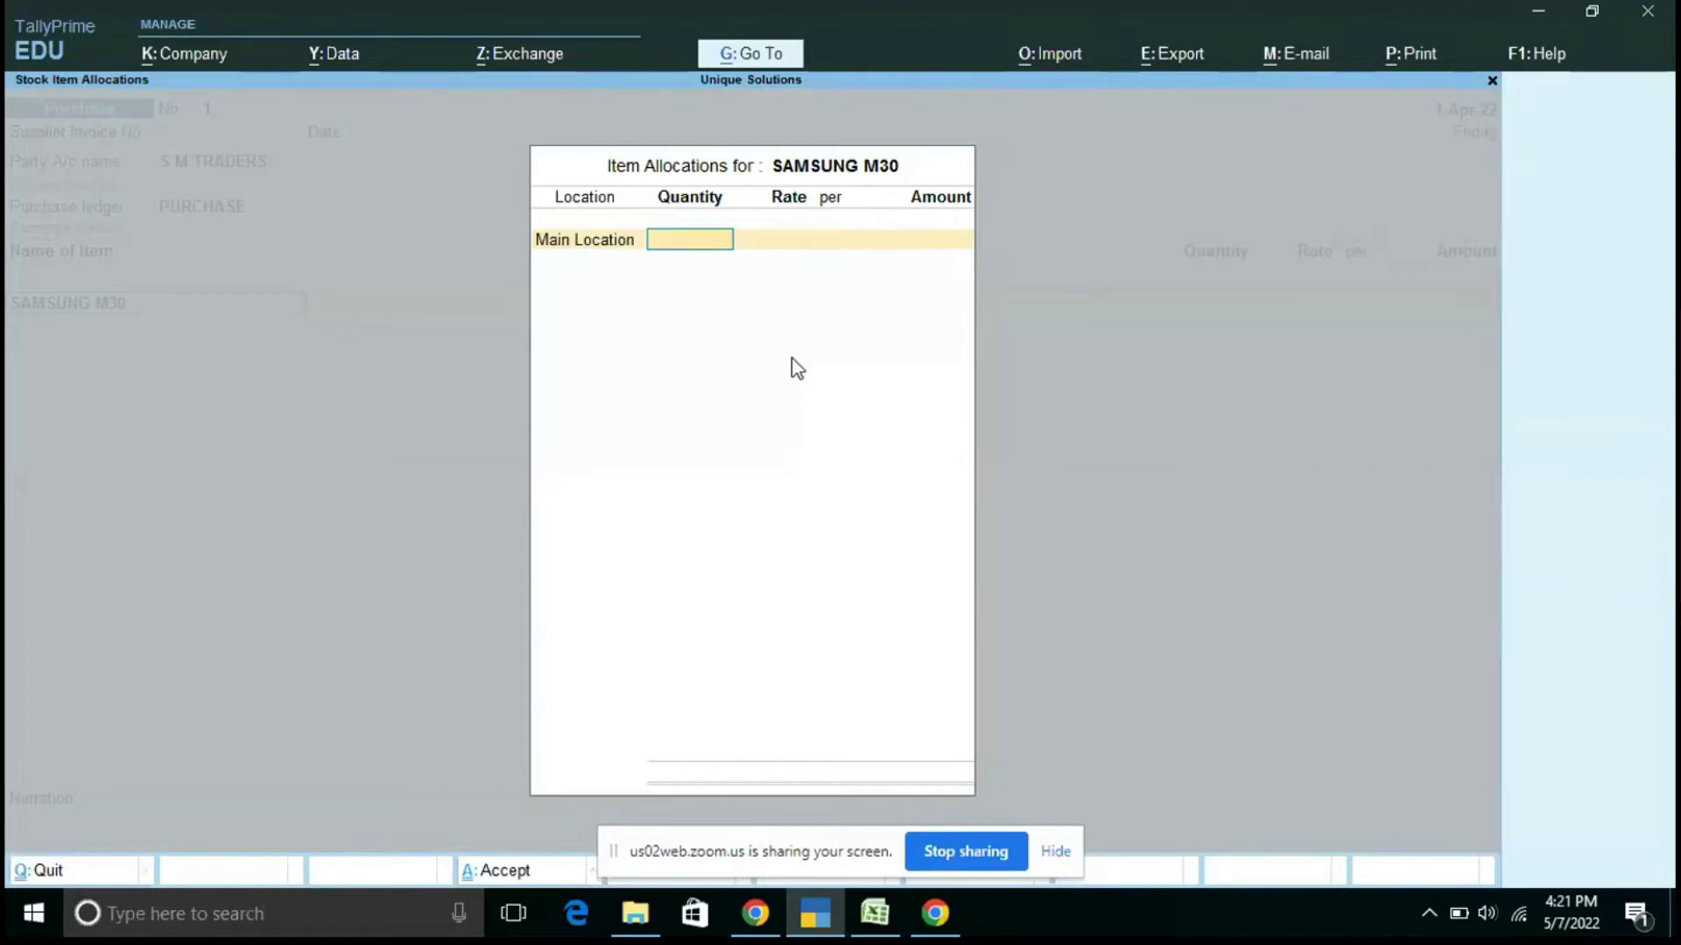
type("100")
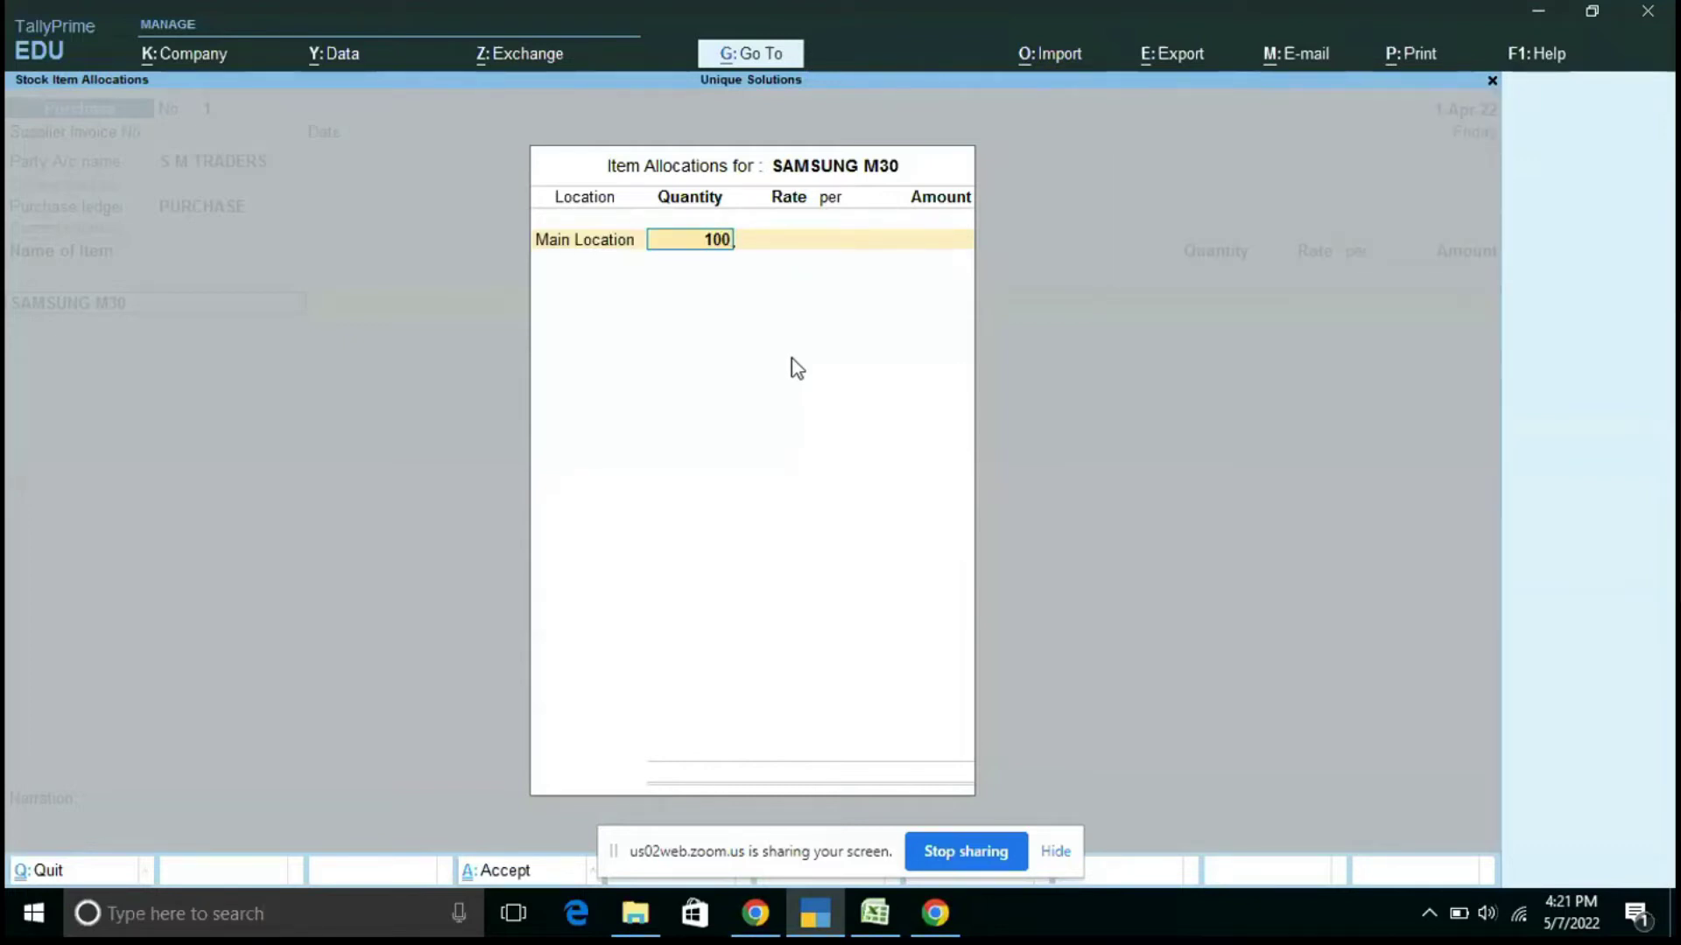
key("Return")
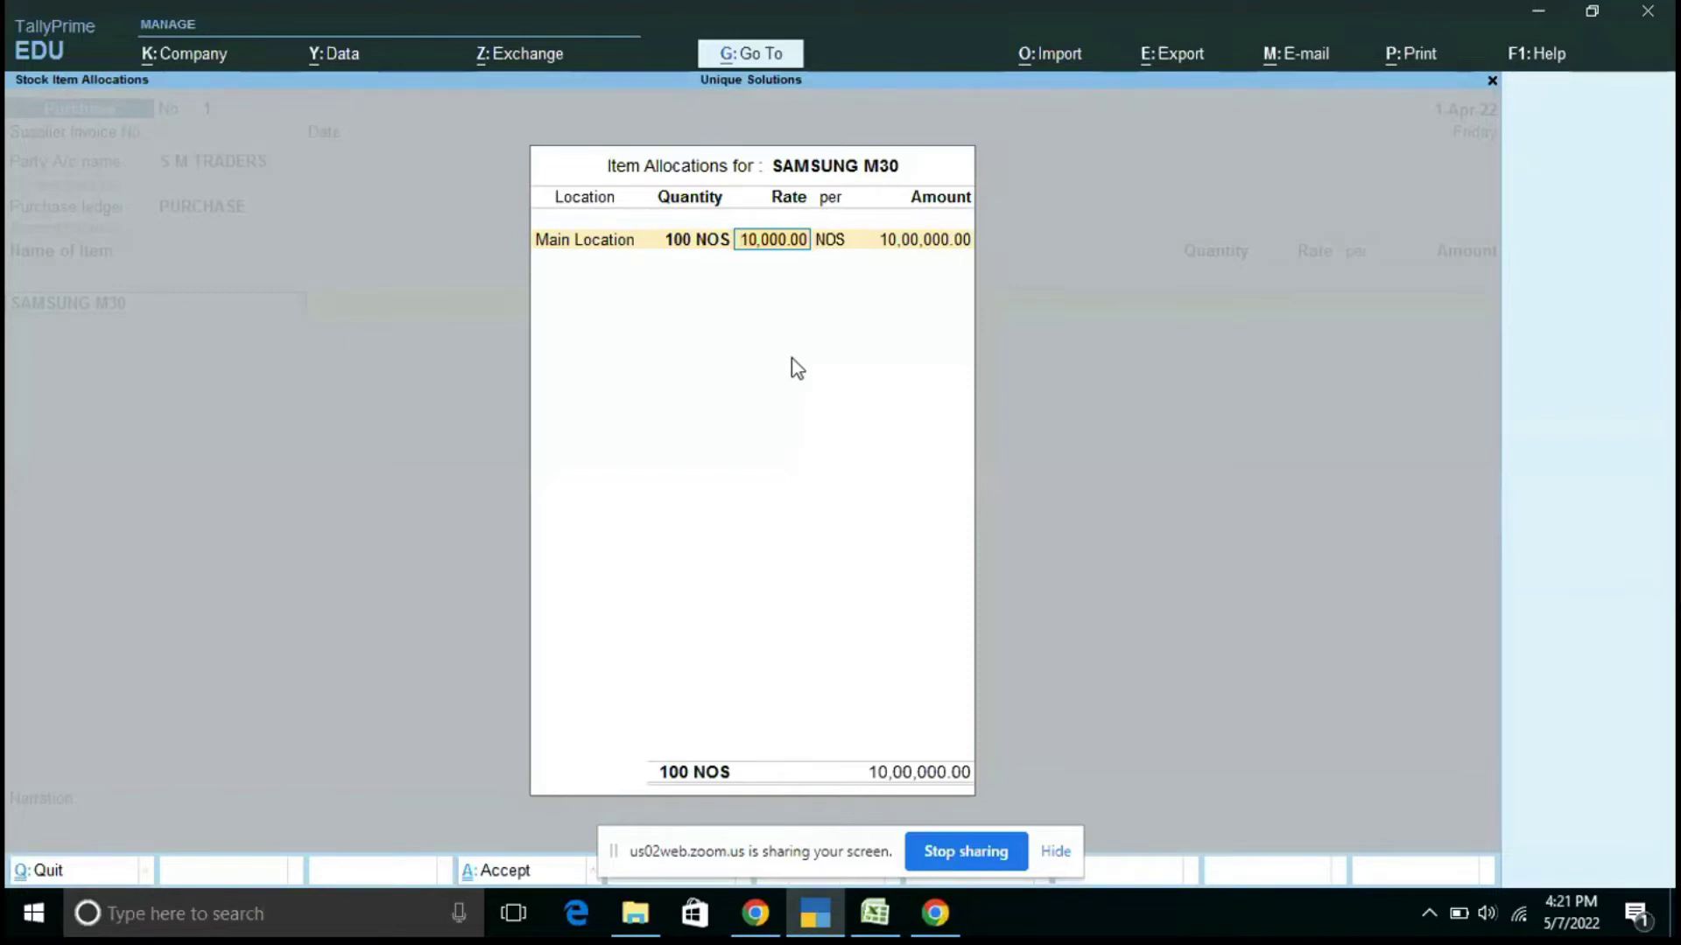
key("Return")
key("Return")
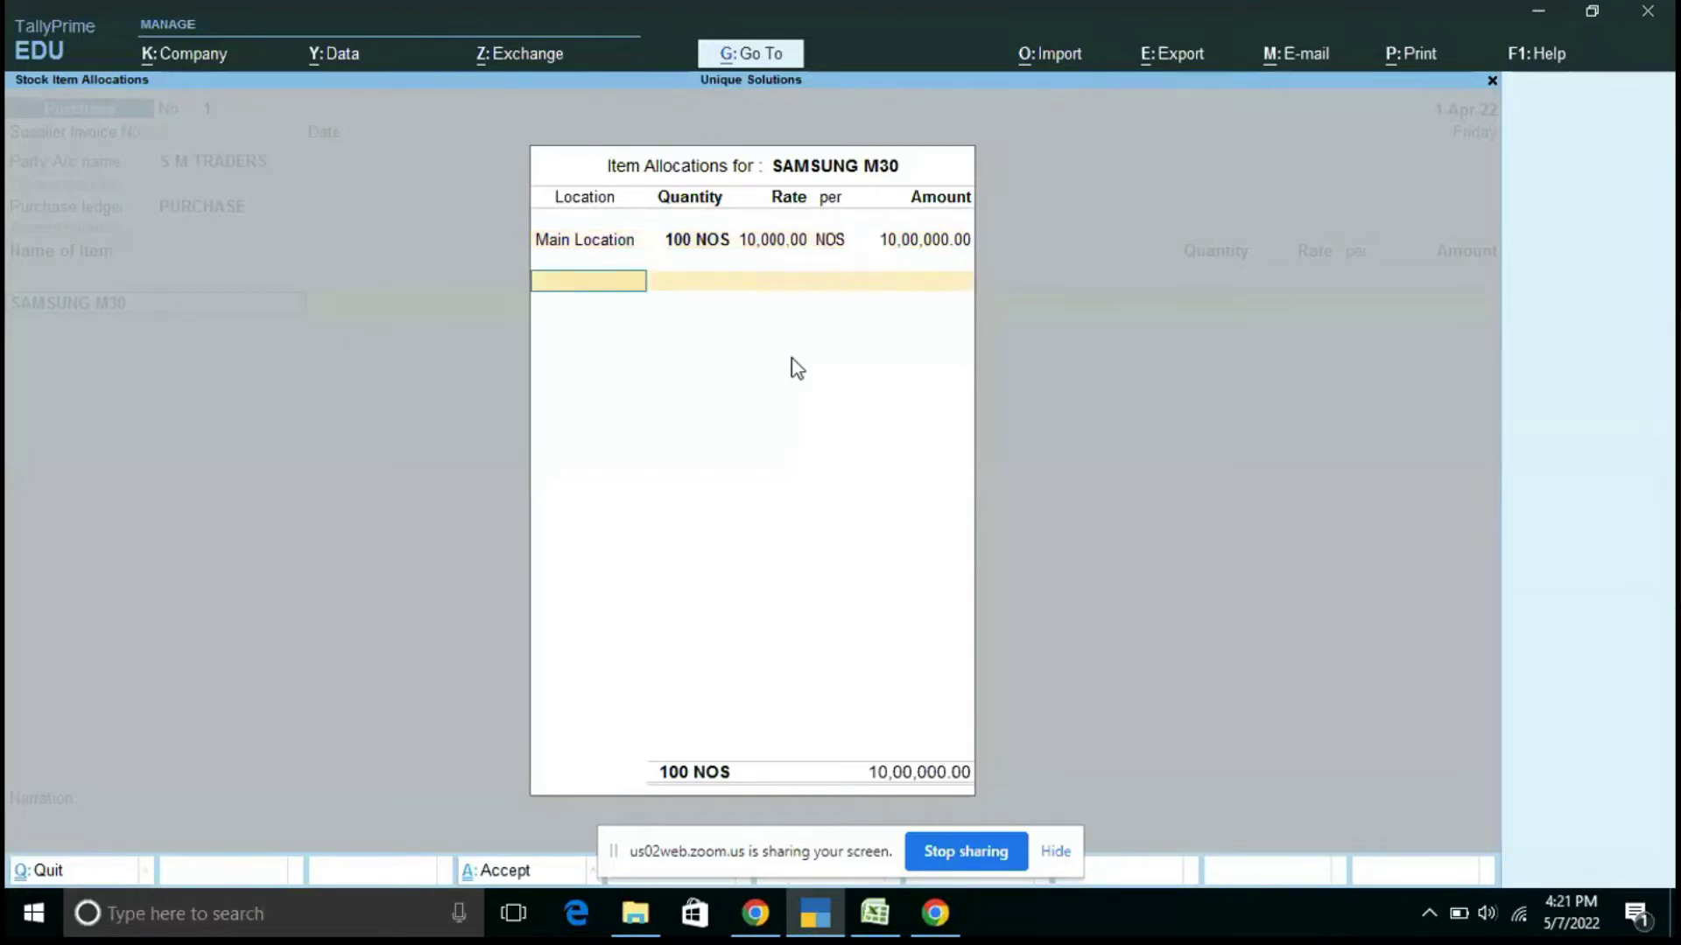
key("Return")
key("Return")
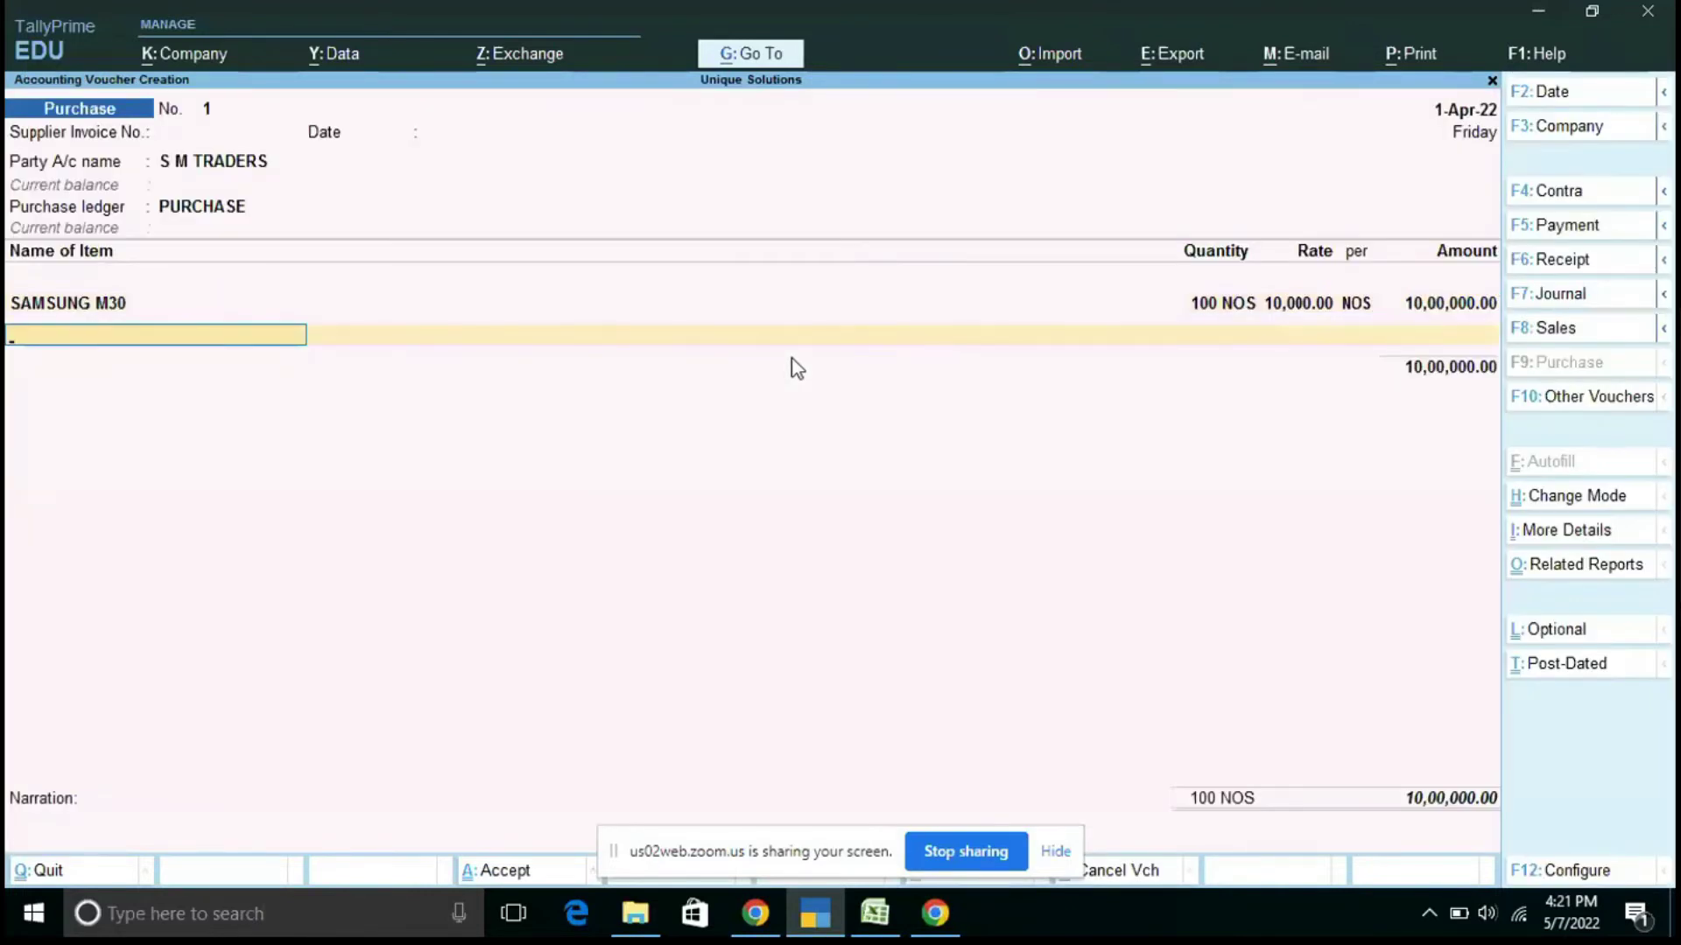
- Choose REDMI 10X as the voucher's second item, open its stock item master for alteration and set its units to NOS
key("Down")
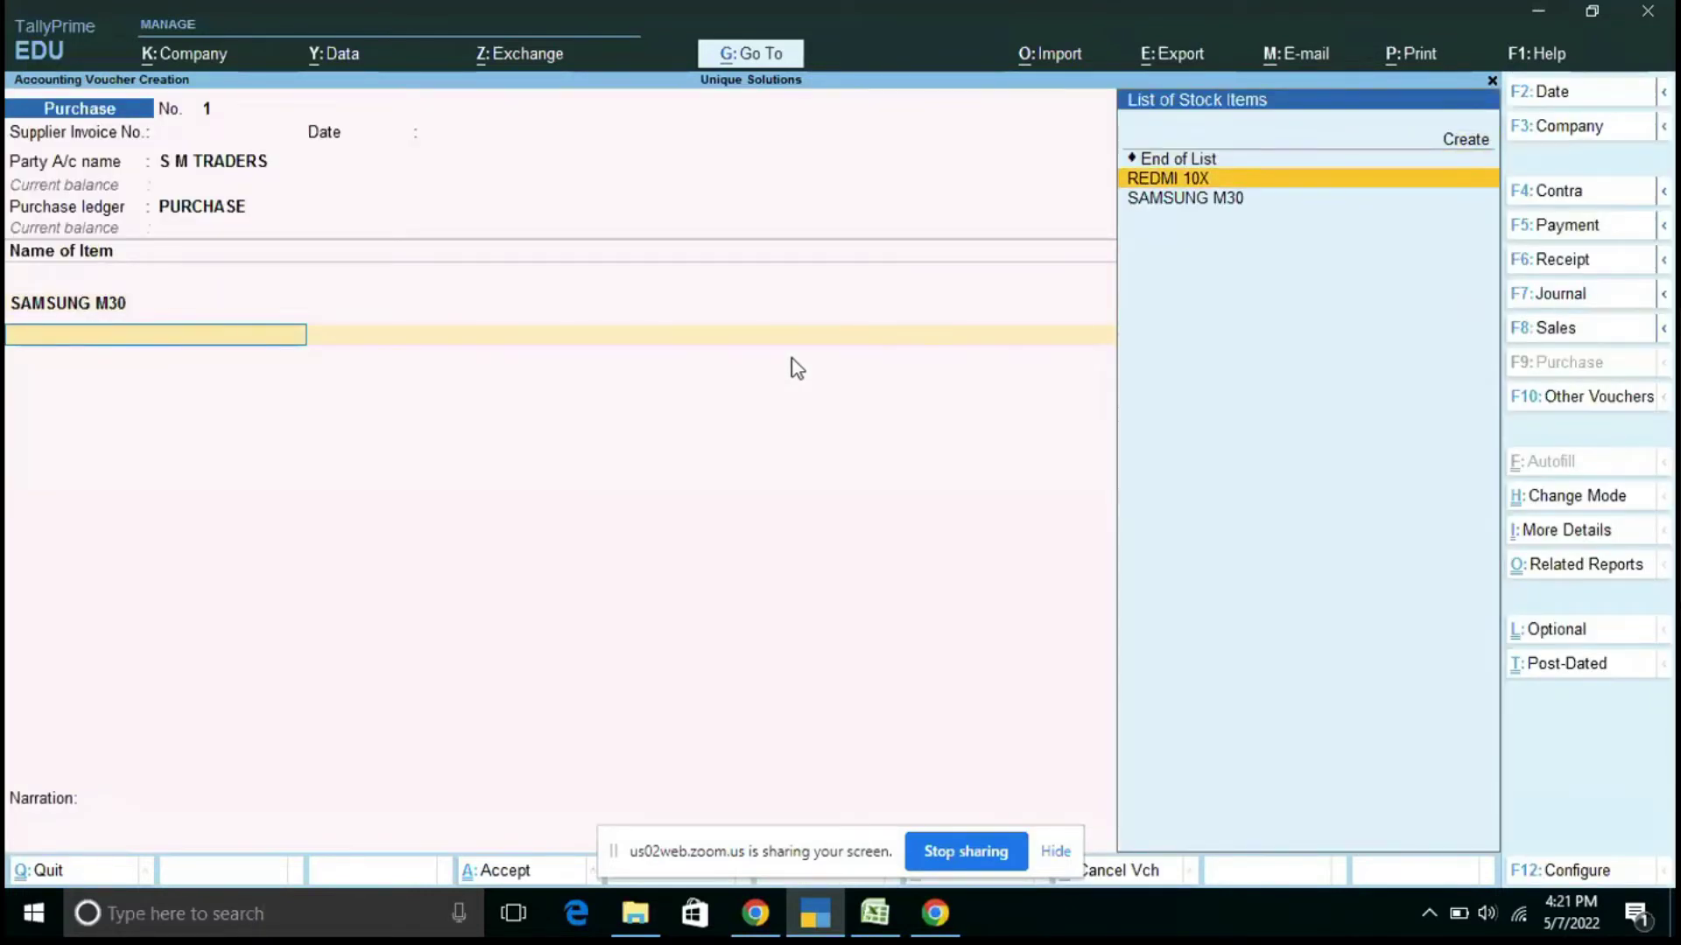
key("Return")
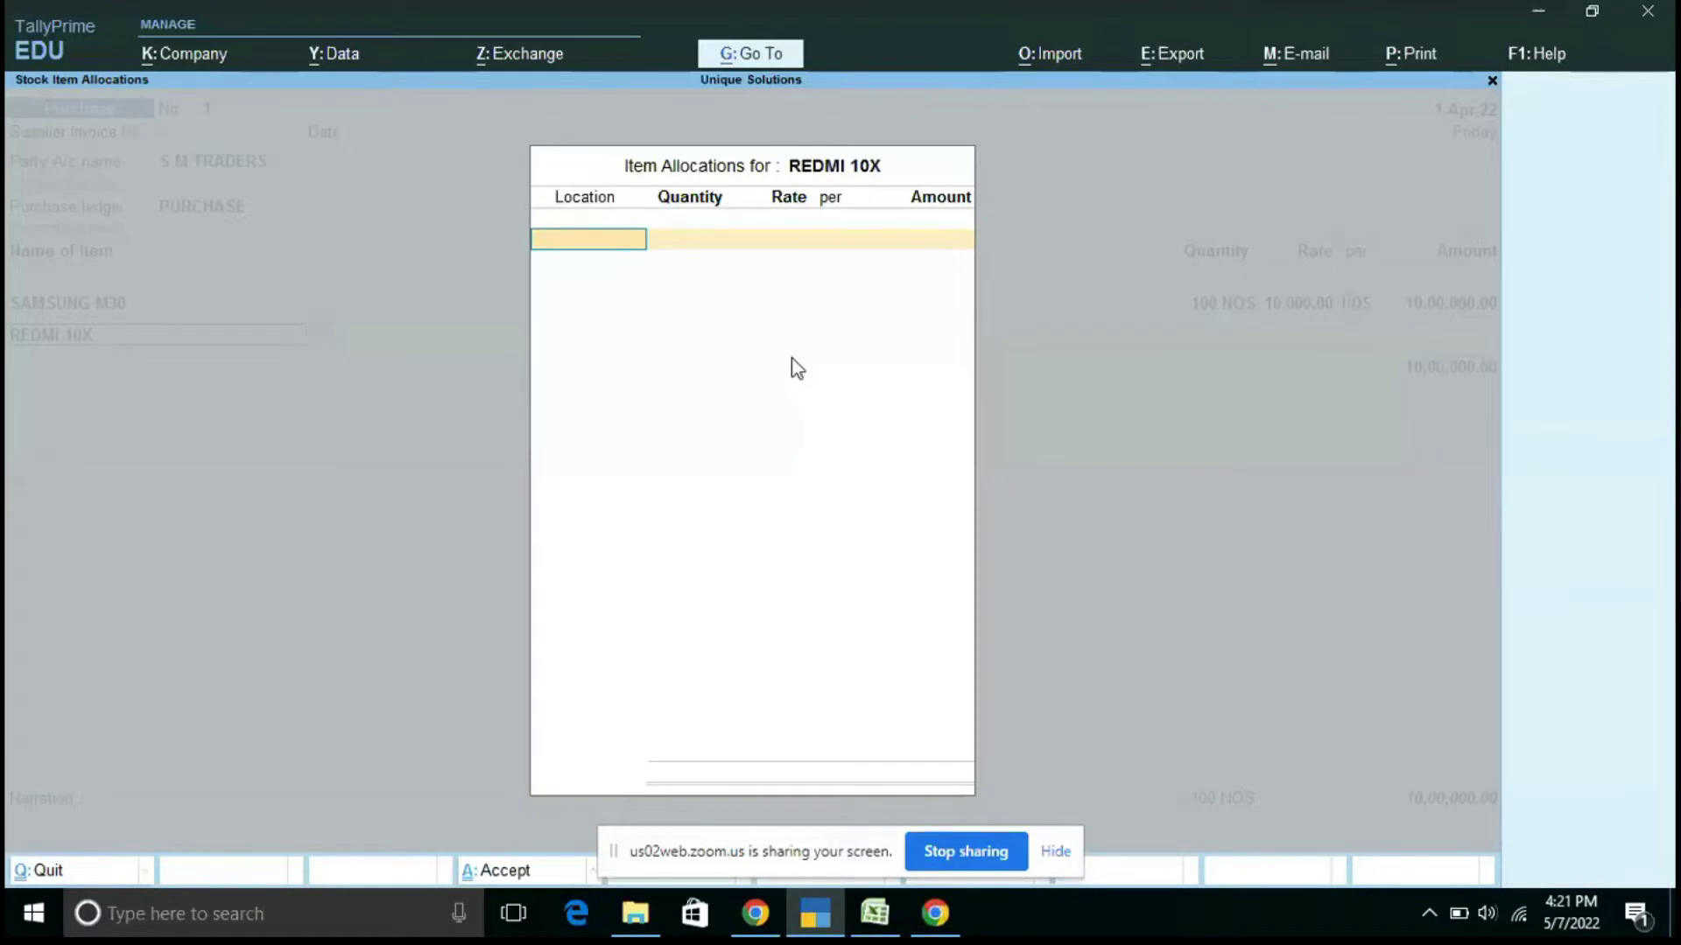
key("Escape")
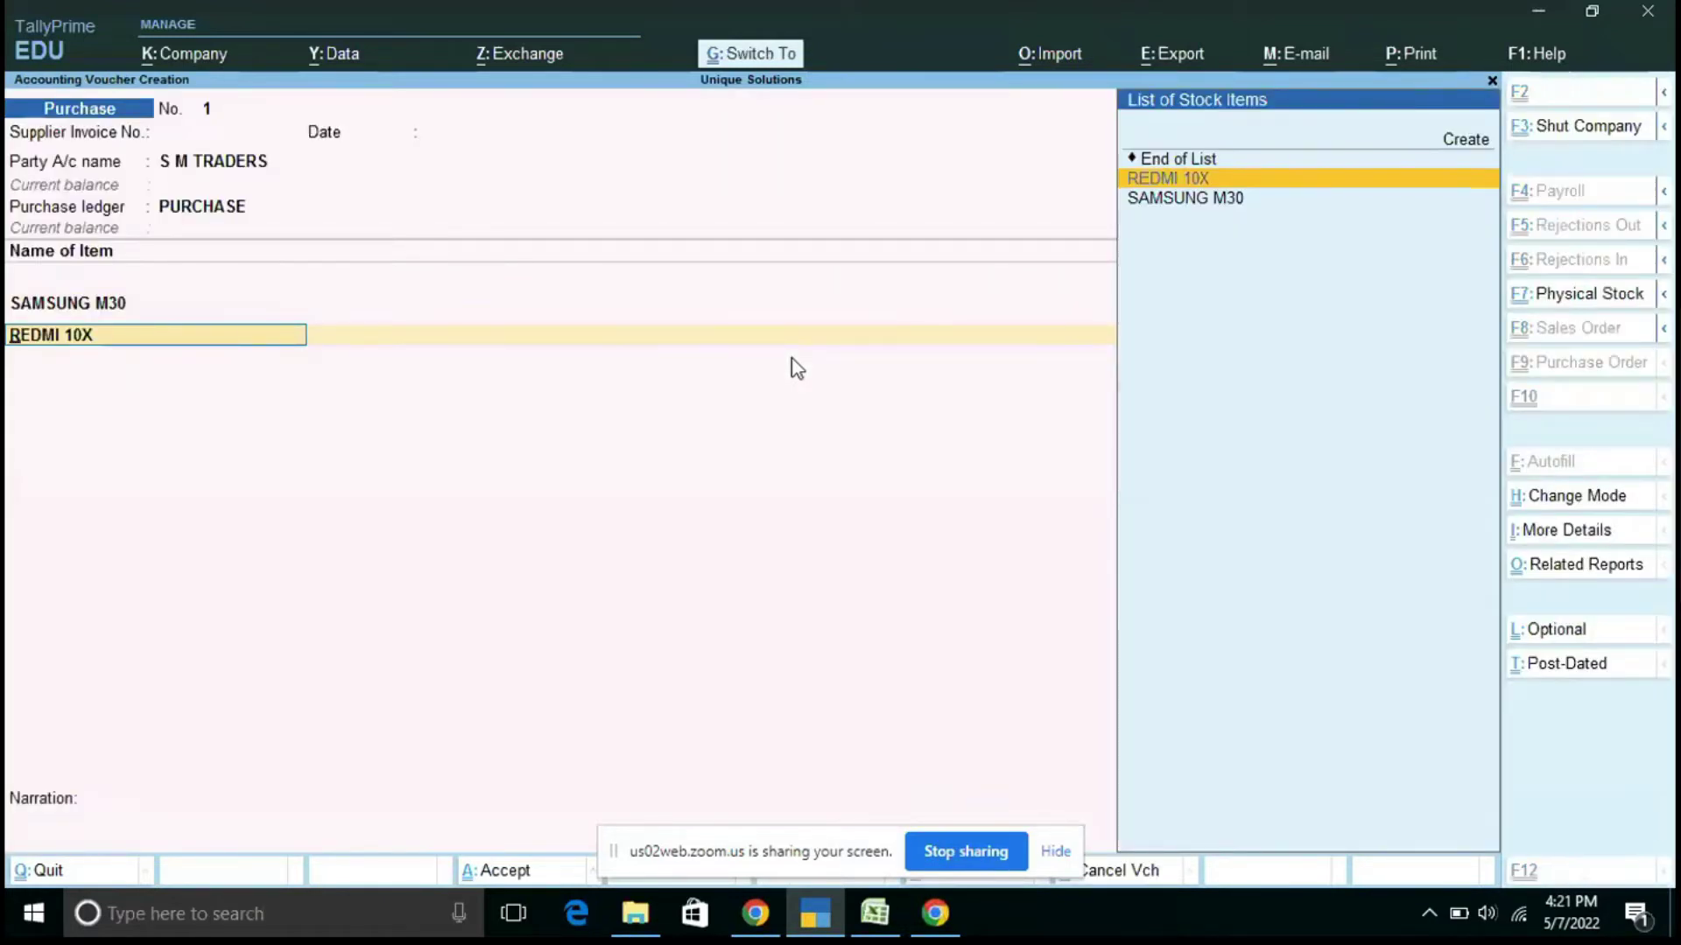
key("ctrl+Return")
key("Return")
key("Return")
key("Down")
key("Down")
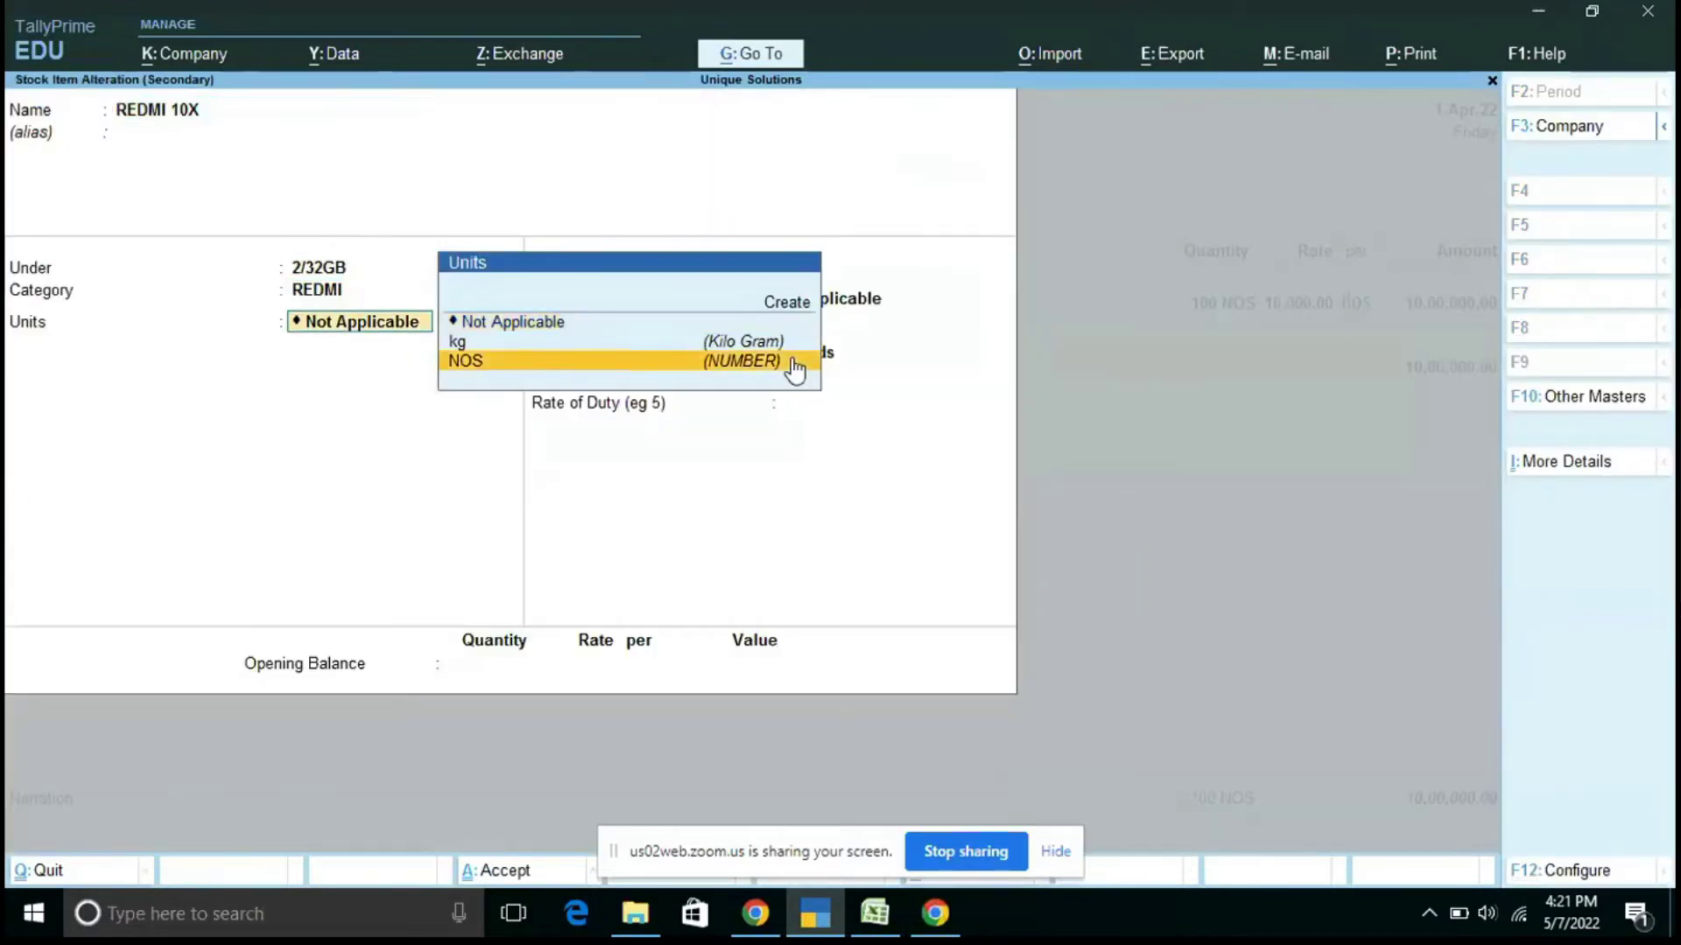
key("Return")
key("Return")
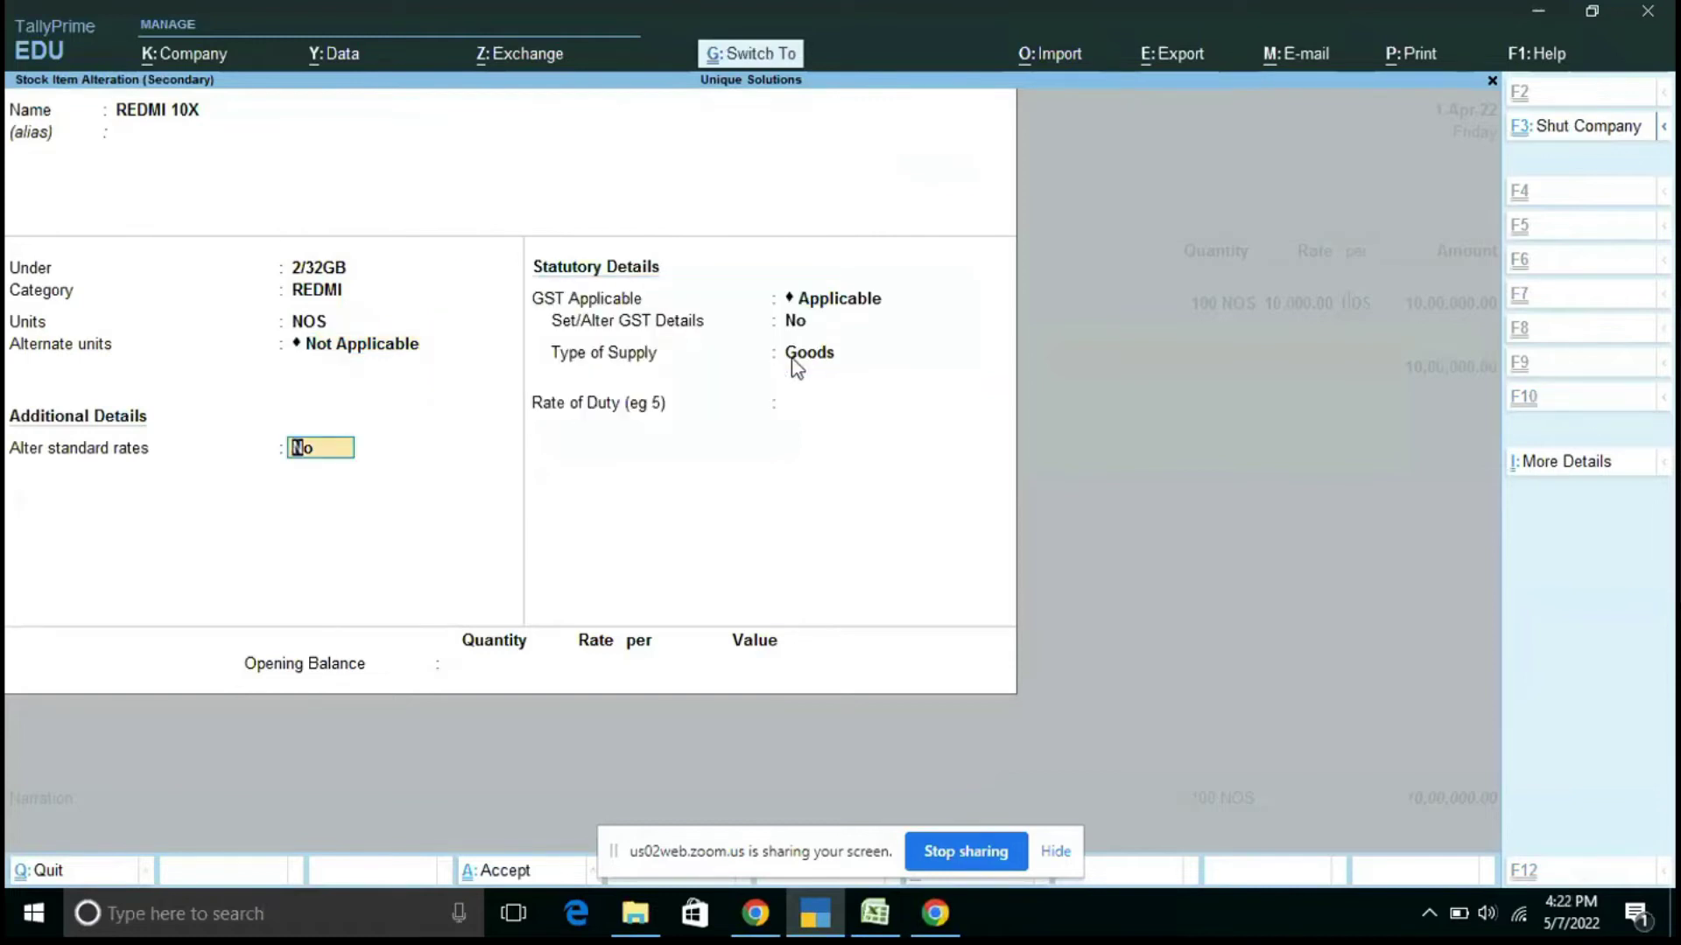
- Enable standard rates for REDMI 10X and enter a standard cost of 10,000 per NOS applicable from 1-Apr-22
type("y")
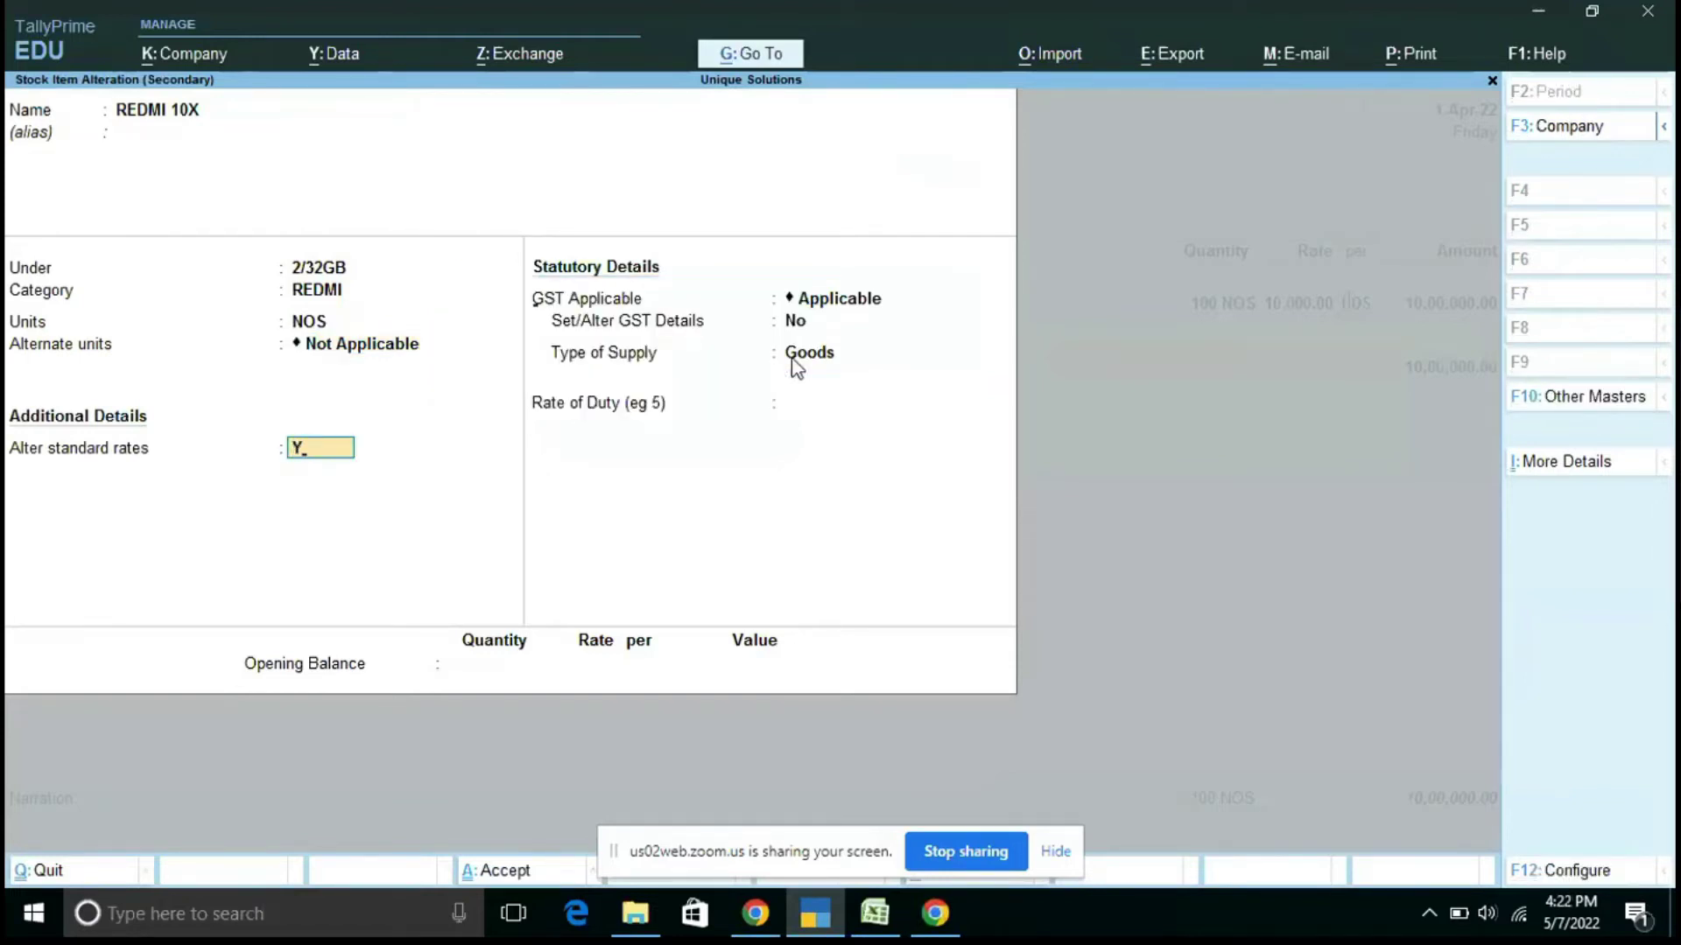
key("Return")
type("1")
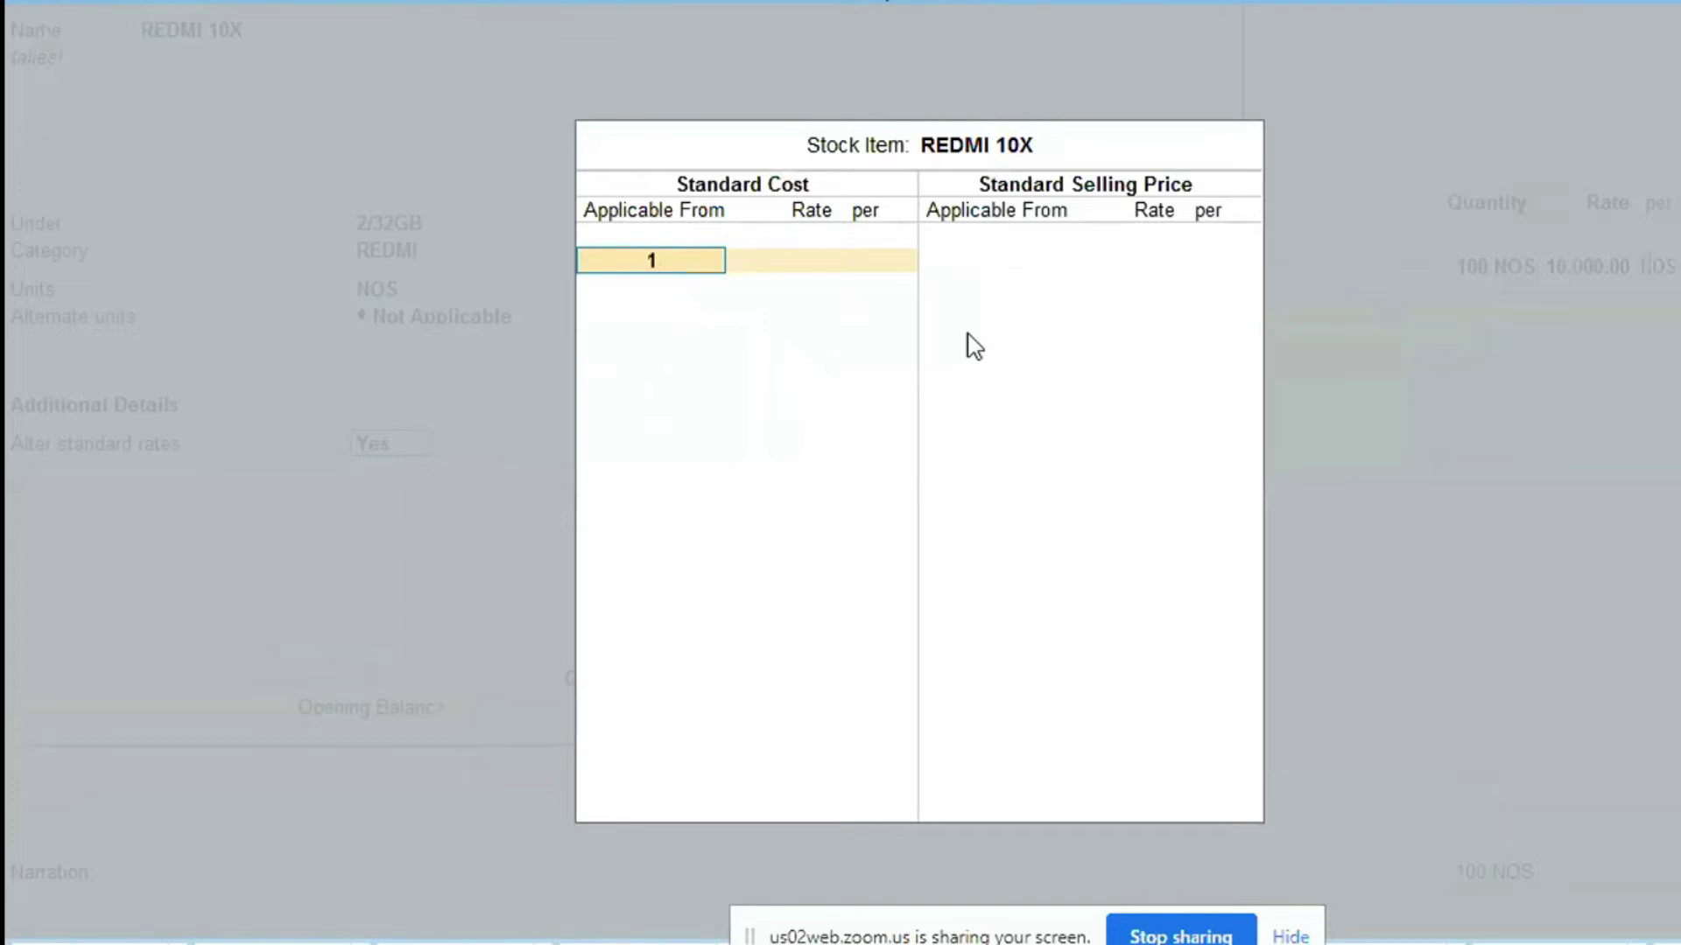
type("-422")
key("BackSpace")
key("BackSpace")
type("-22")
key("Return")
type("0000")
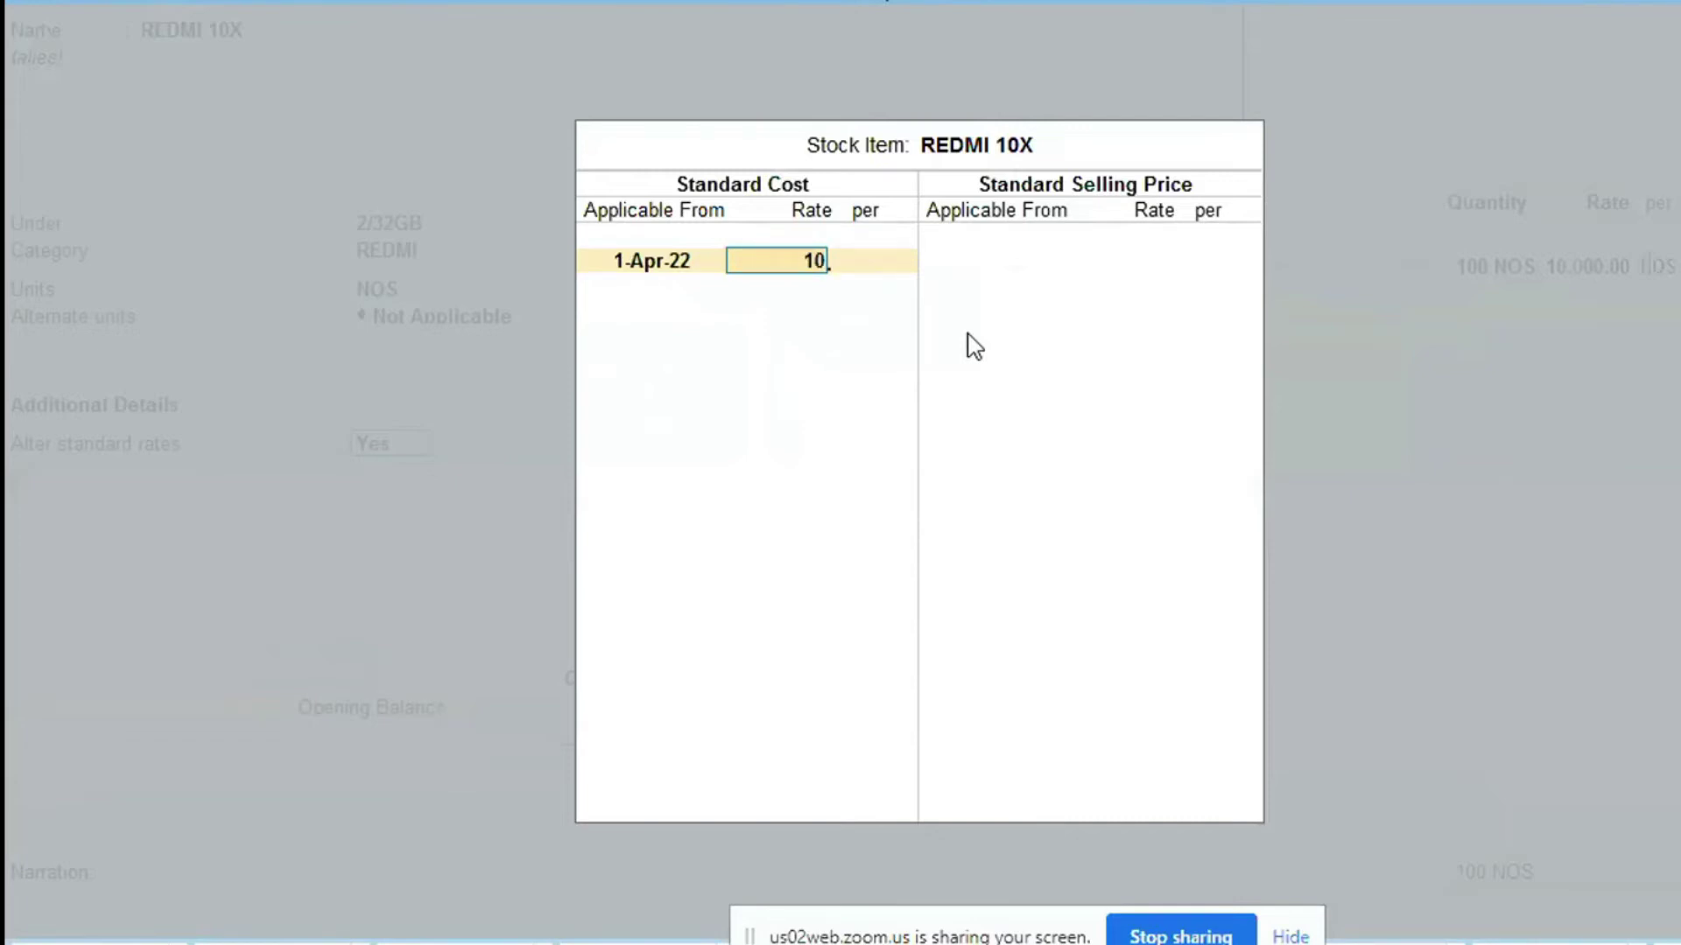
key("Return")
key("Return")
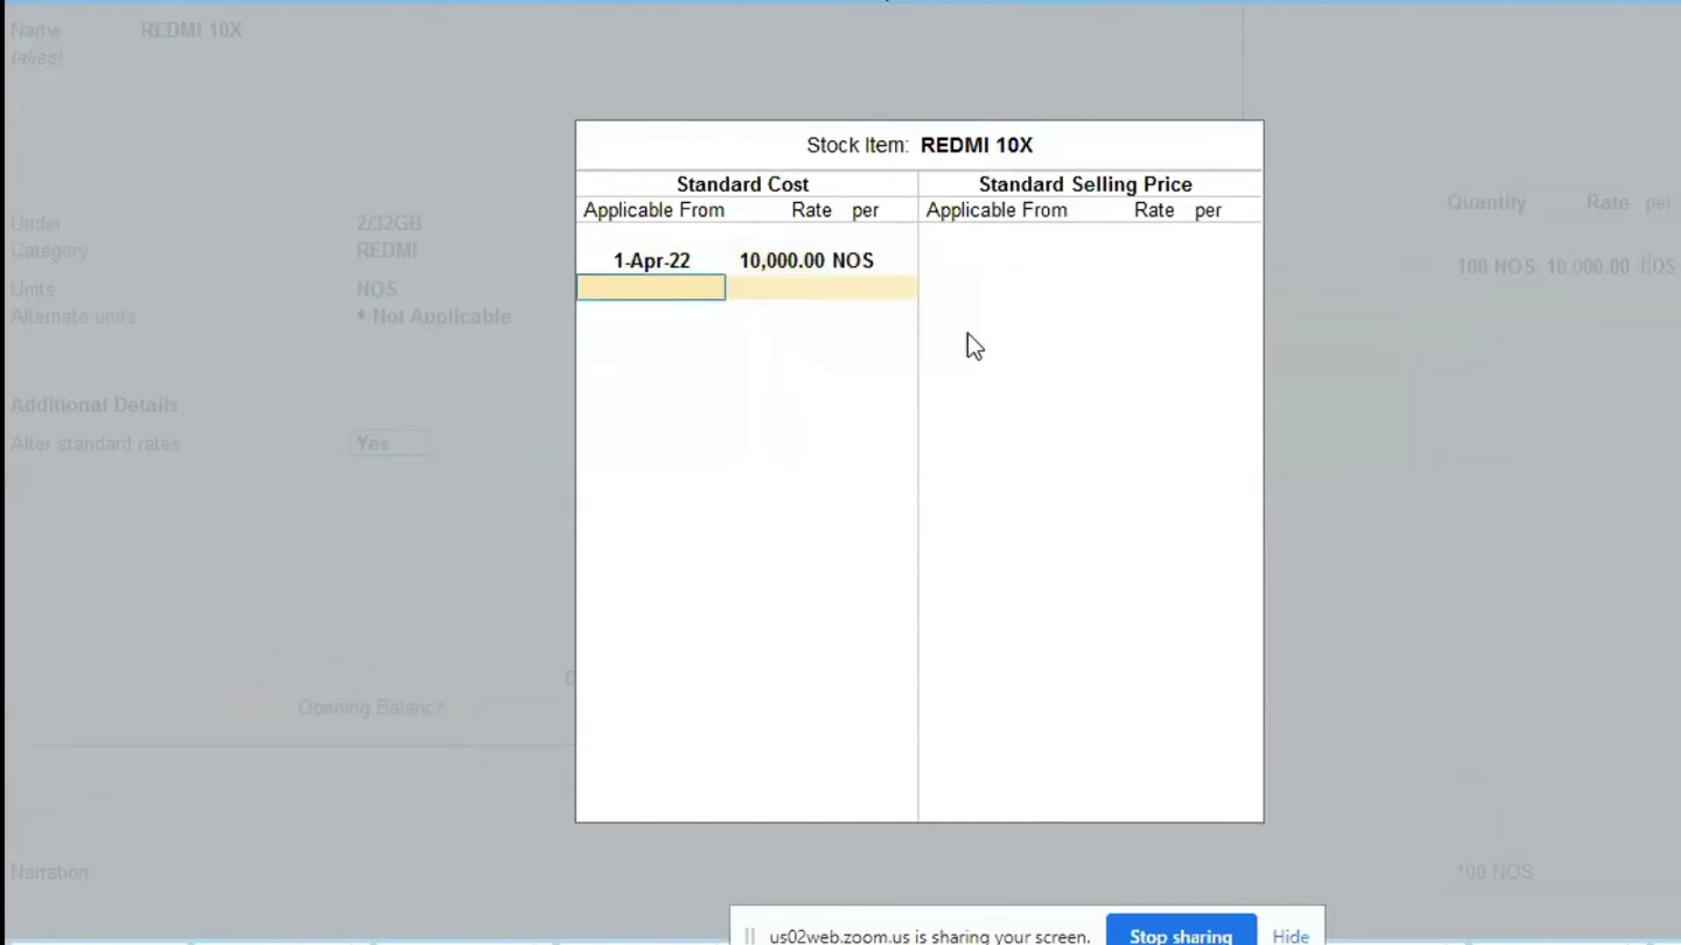
- Set the standard selling price of REDMI 10X to 11,000 per NOS applicable from 1-Apr-22
key("Return")
type("1-4-22")
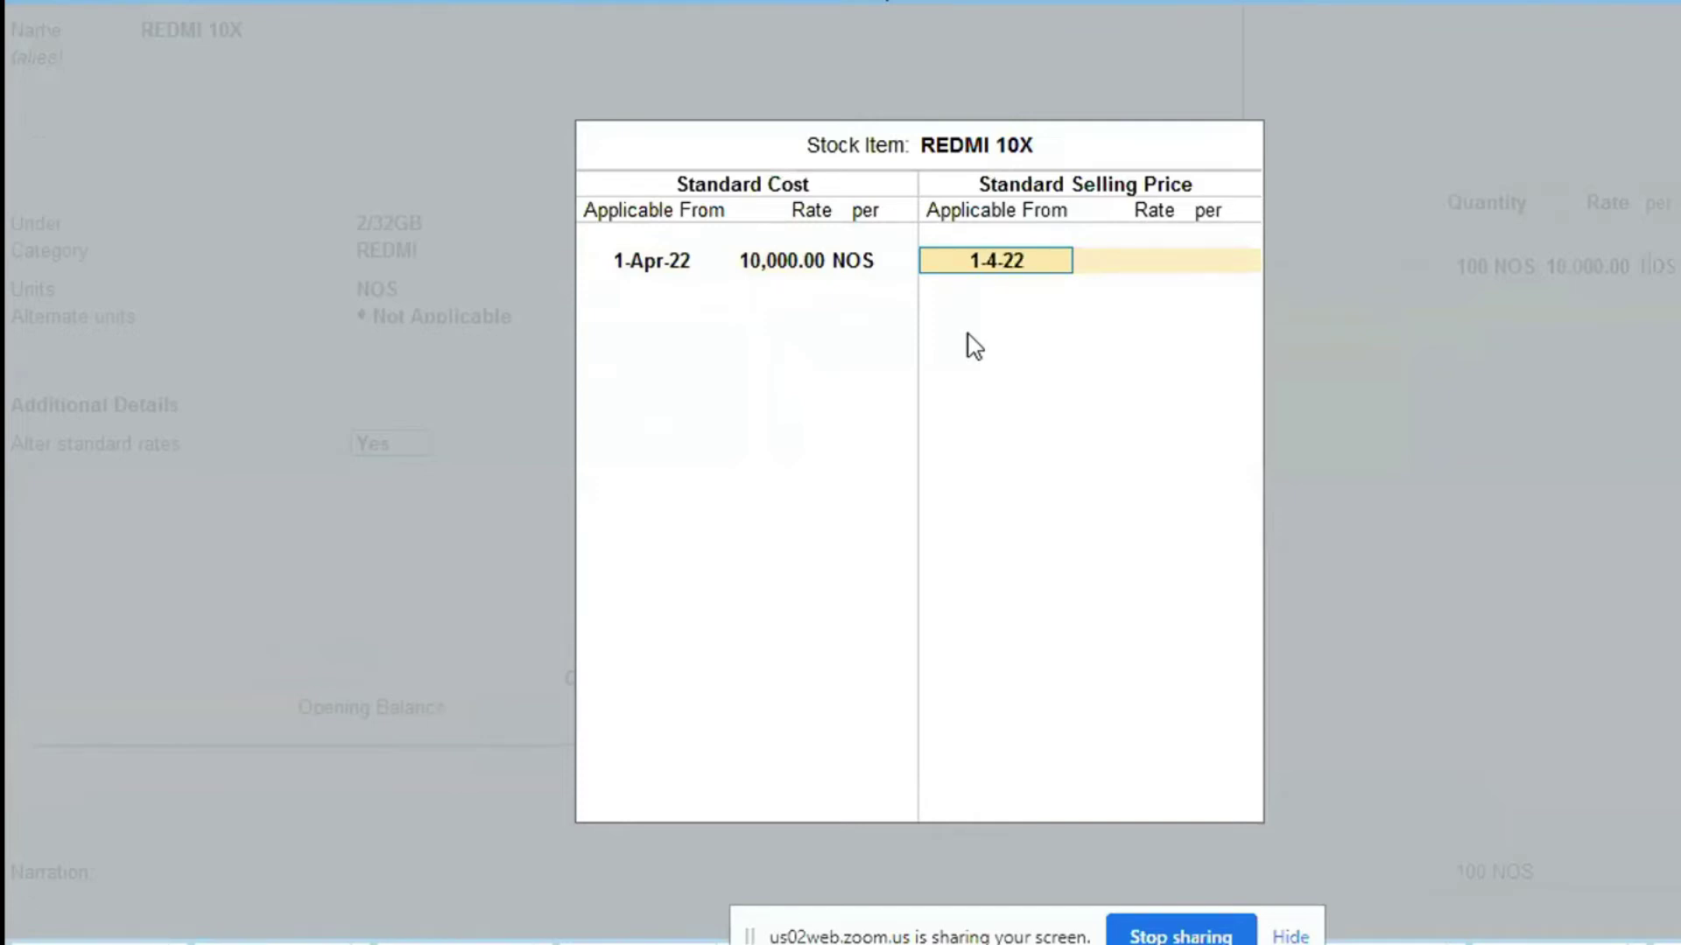
key("Return")
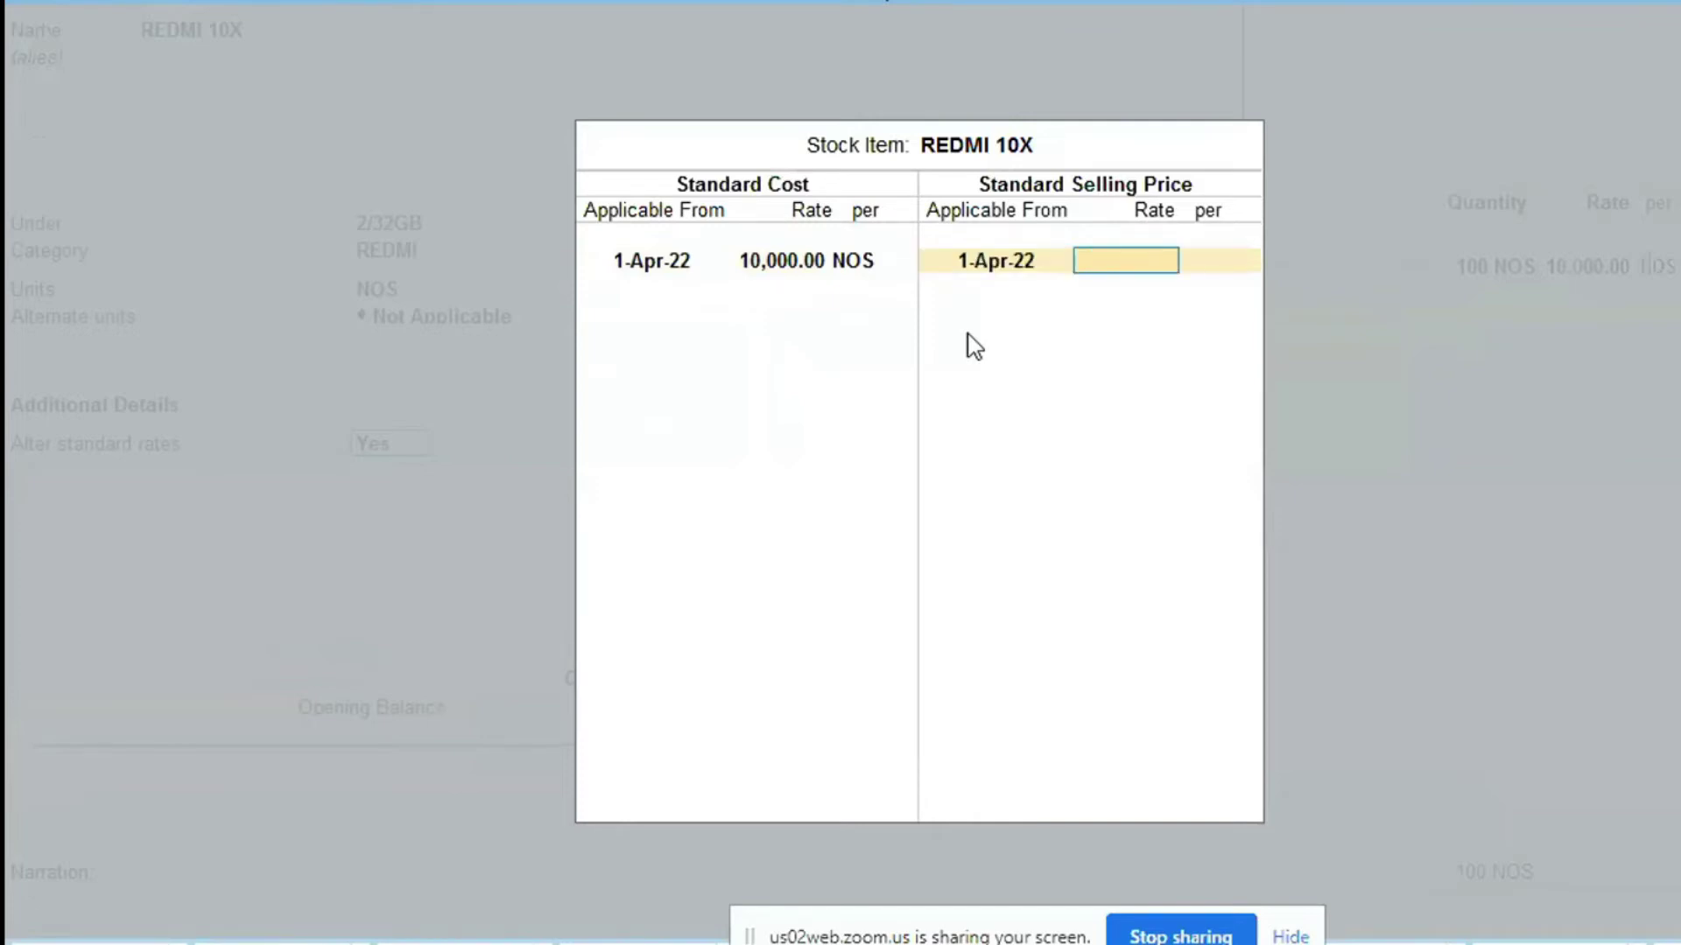
type("11000")
key("Return")
key("Return")
key("Return")
- Enable GST details for REDMI 10X and accept HSN/SAC 154, On Value calculation, Taxable and 18% integrated tax
key("Return")
type("Y")
key("Return")
key("Return")
key("Return")
key("Return")
key("Return")
key("Return")
key("Return")
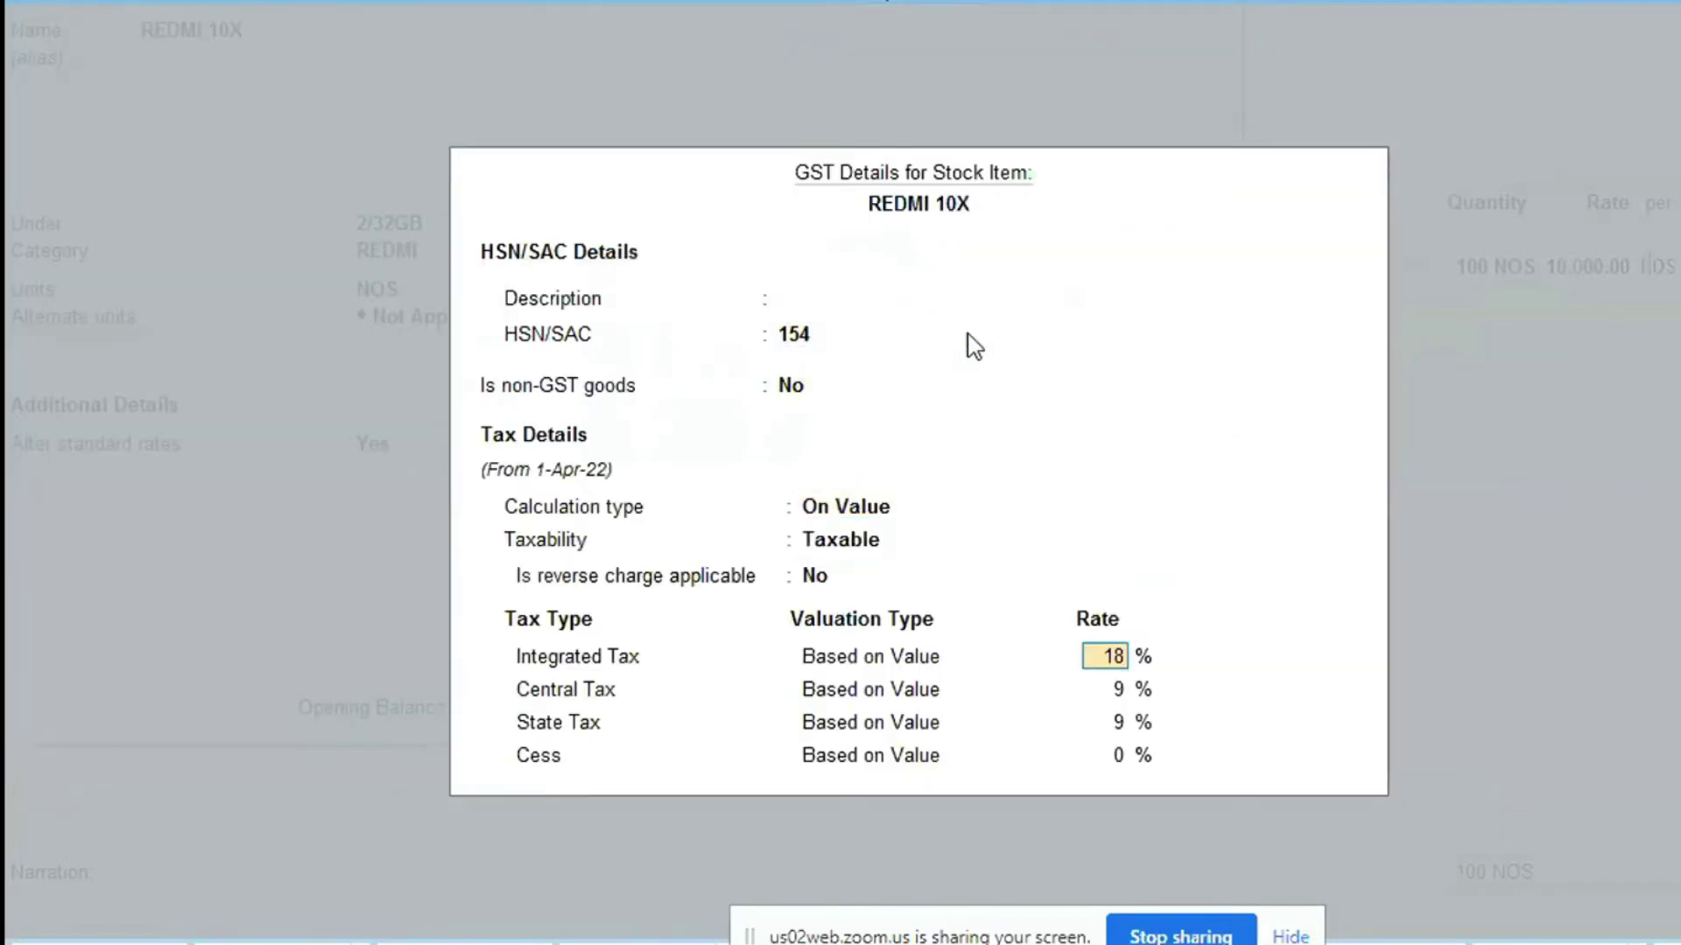
key("Return")
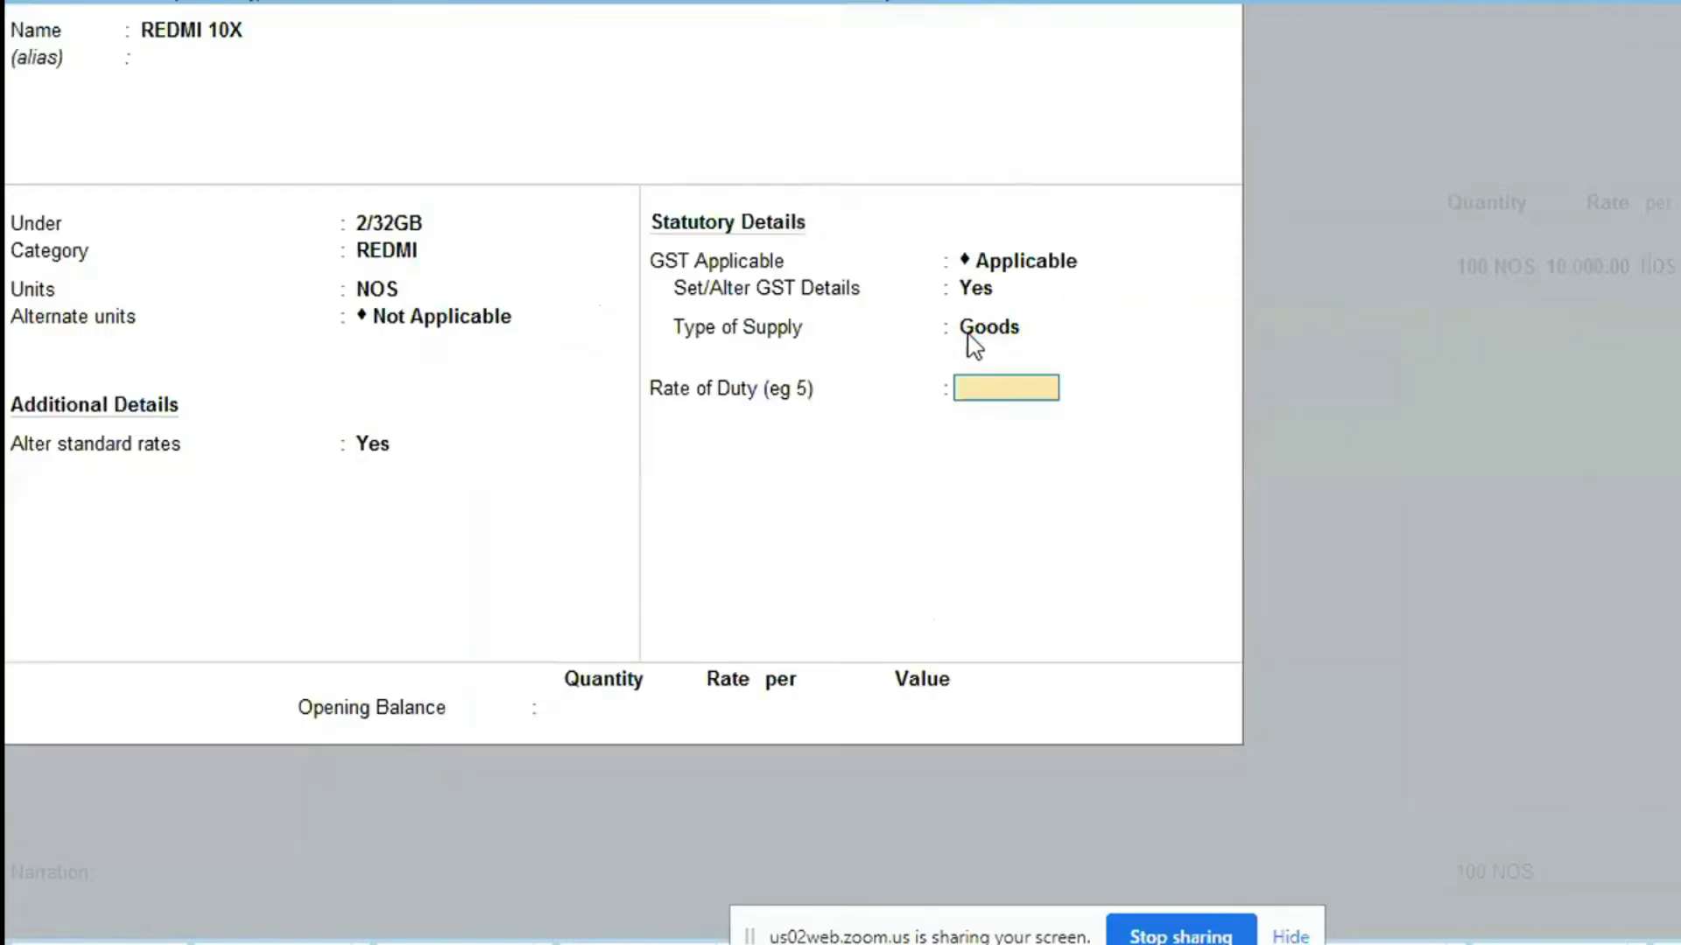
- Leave the rate of duty and opening balance blank, save REDMI 10X and return to its item allocation
key("Return")
left_click(966, 331)
key("Return")
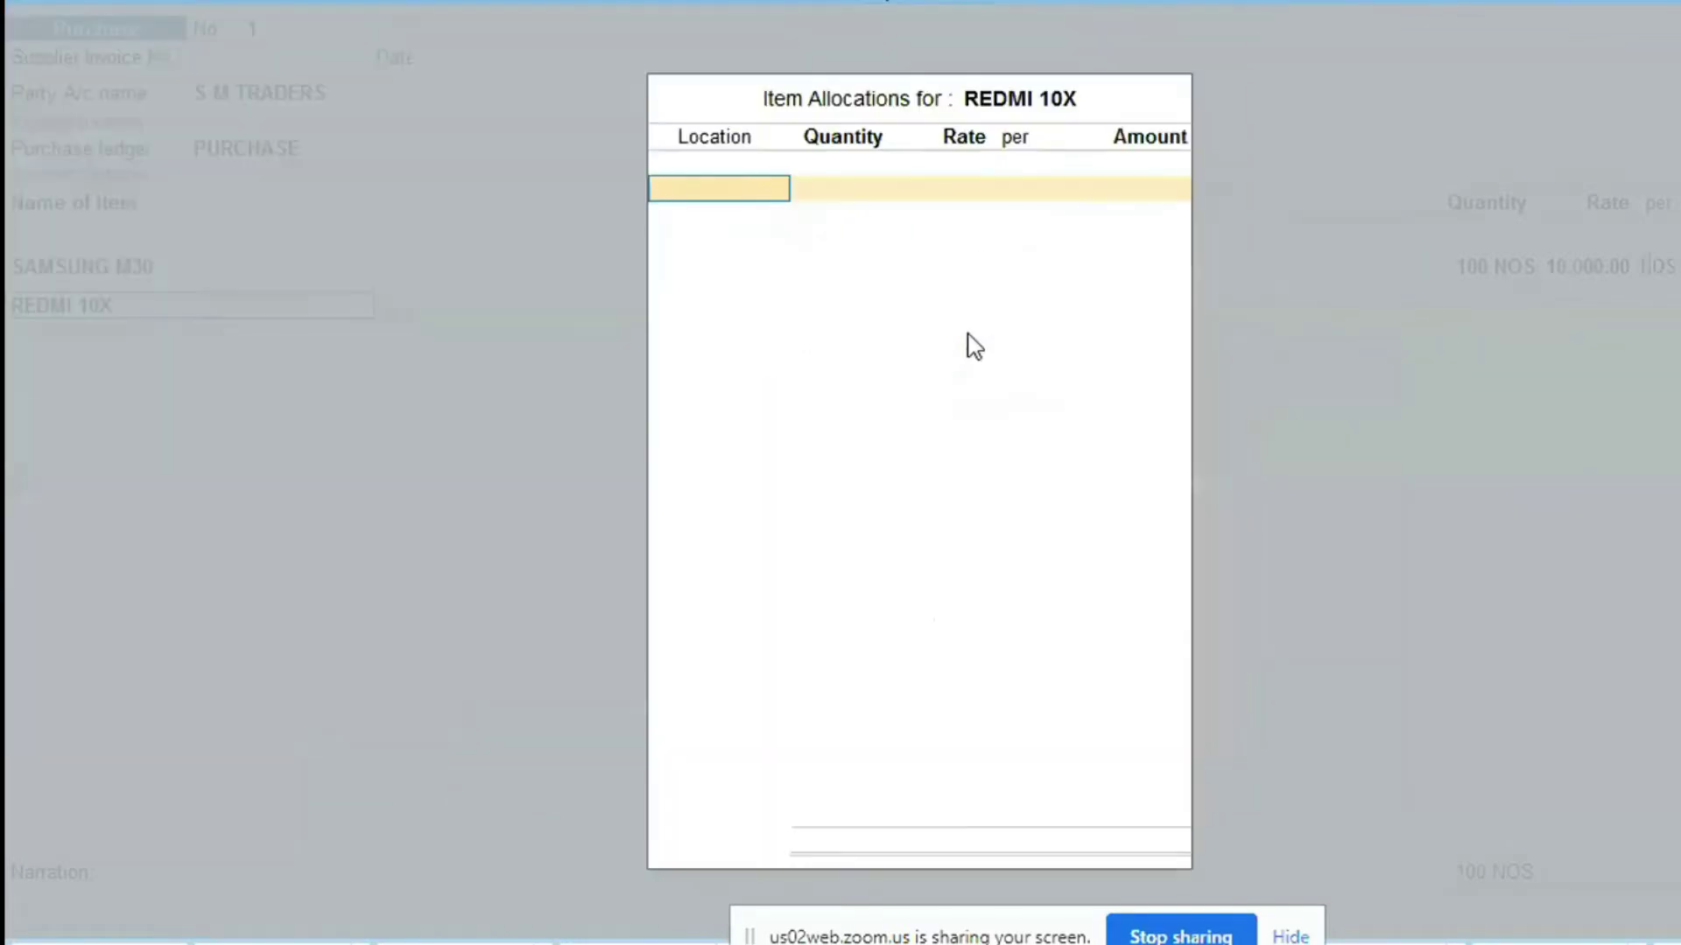
- Allocate 100 NOS of REDMI 10X to QUALITY GODOWN at the rate of 10,000 and end the voucher's item list
key("Down")
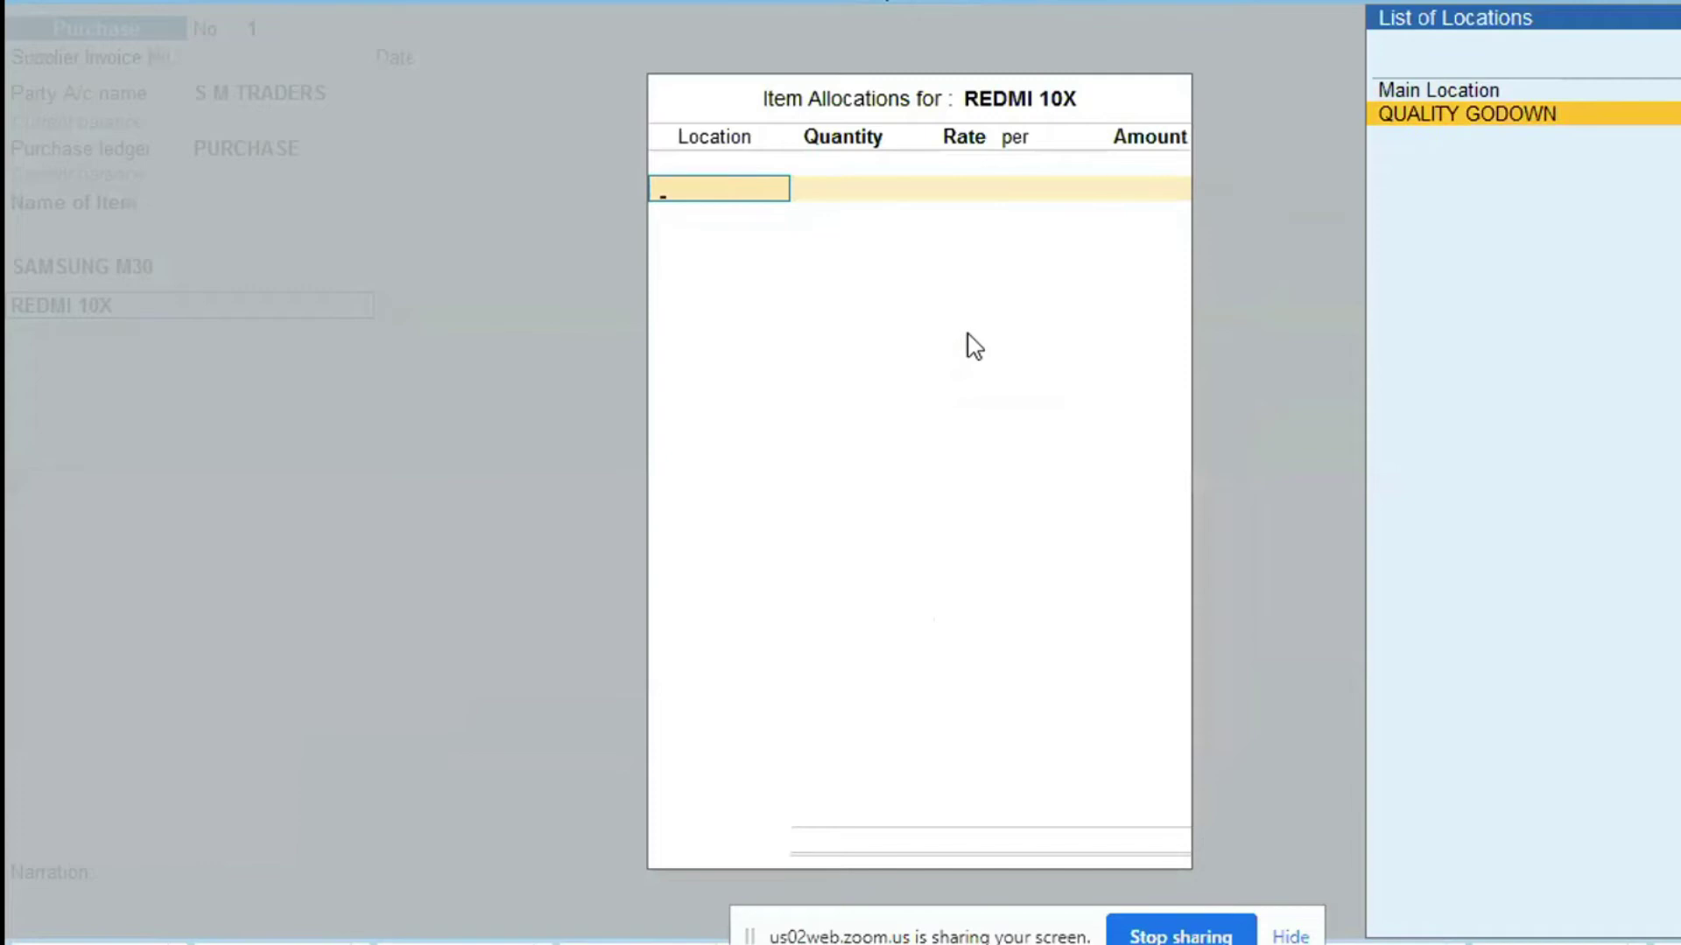
key("Return")
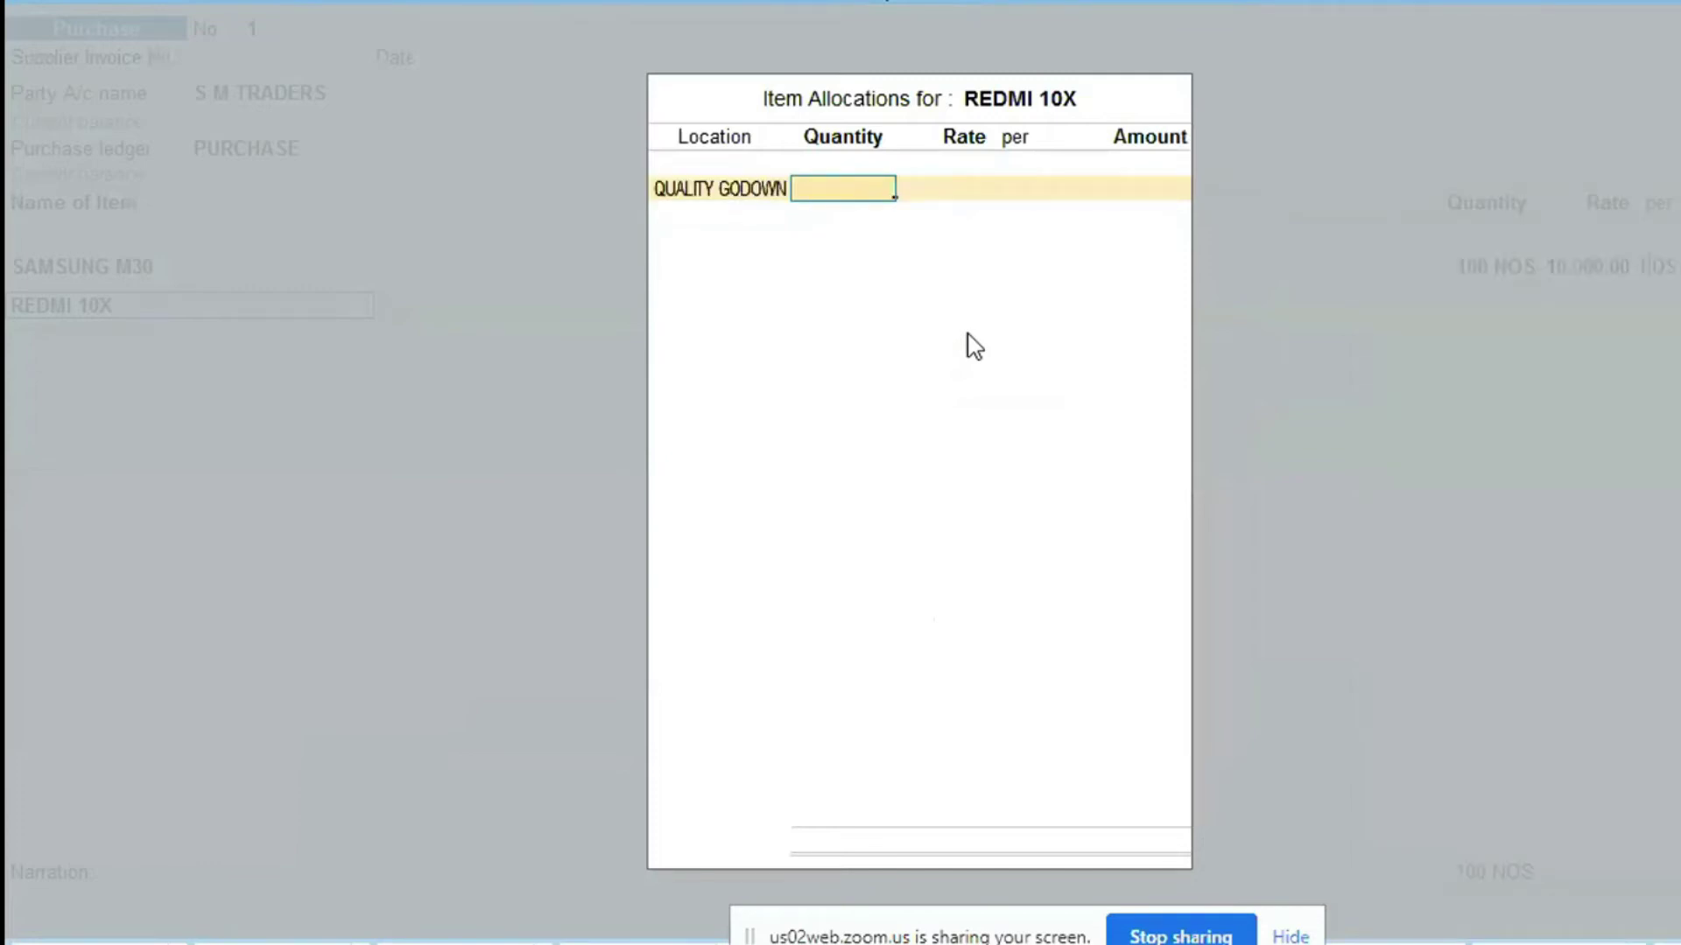
type("100")
key("Return")
key("Return")
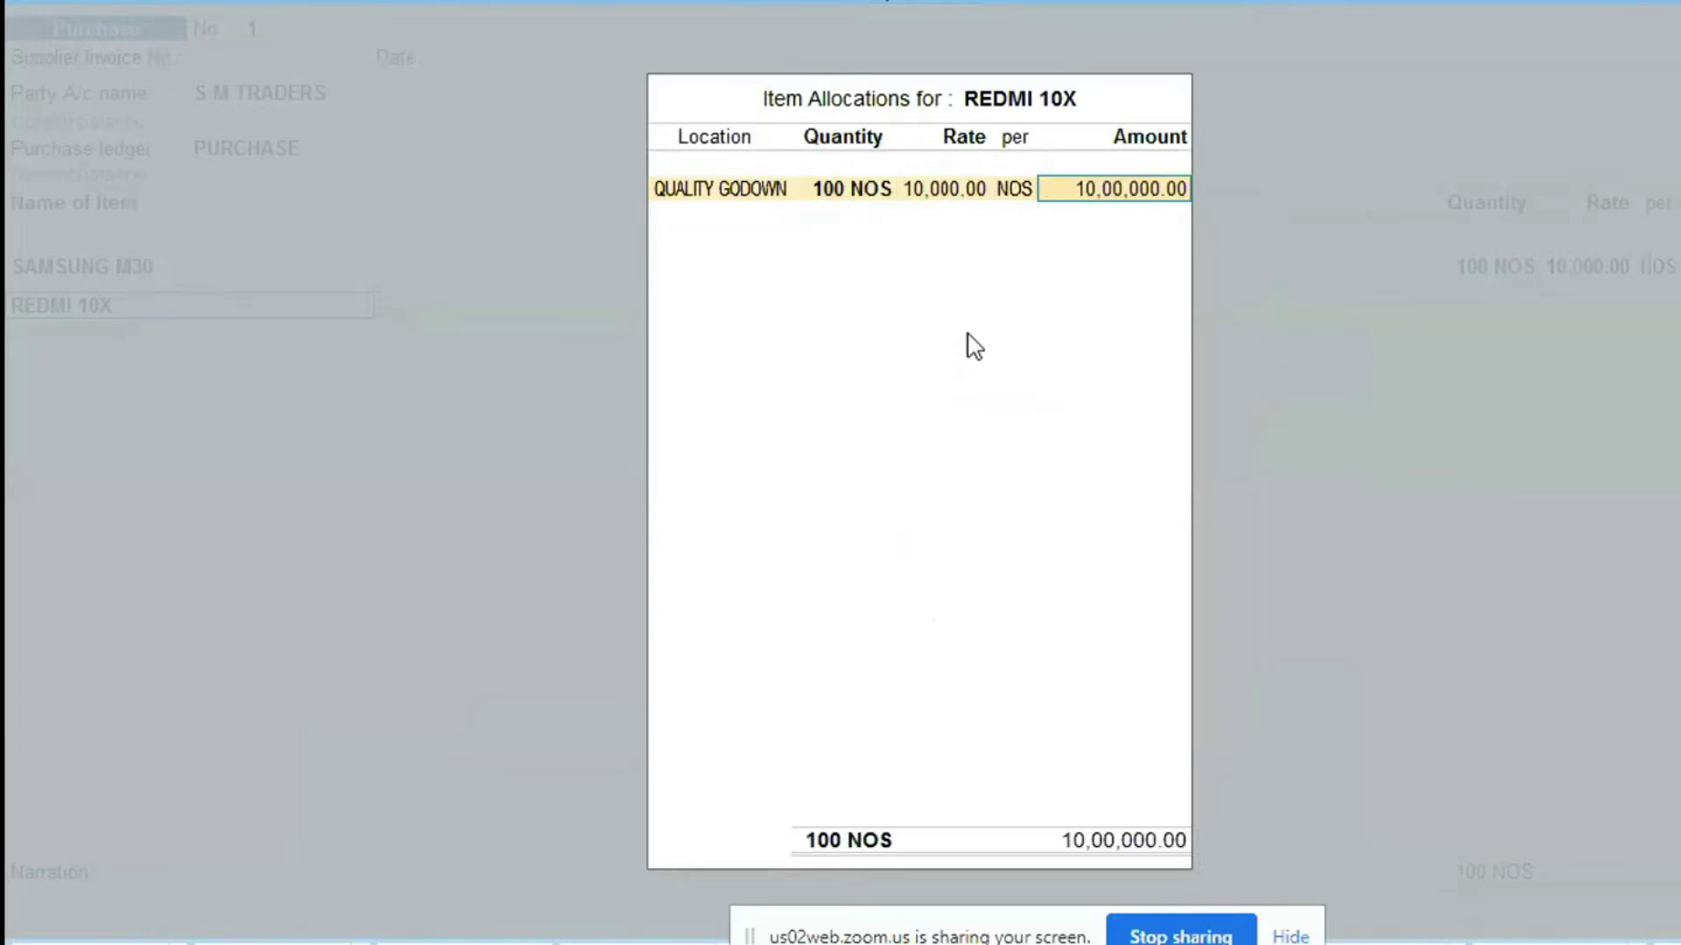
key("Return")
key("Return")
key("Return")
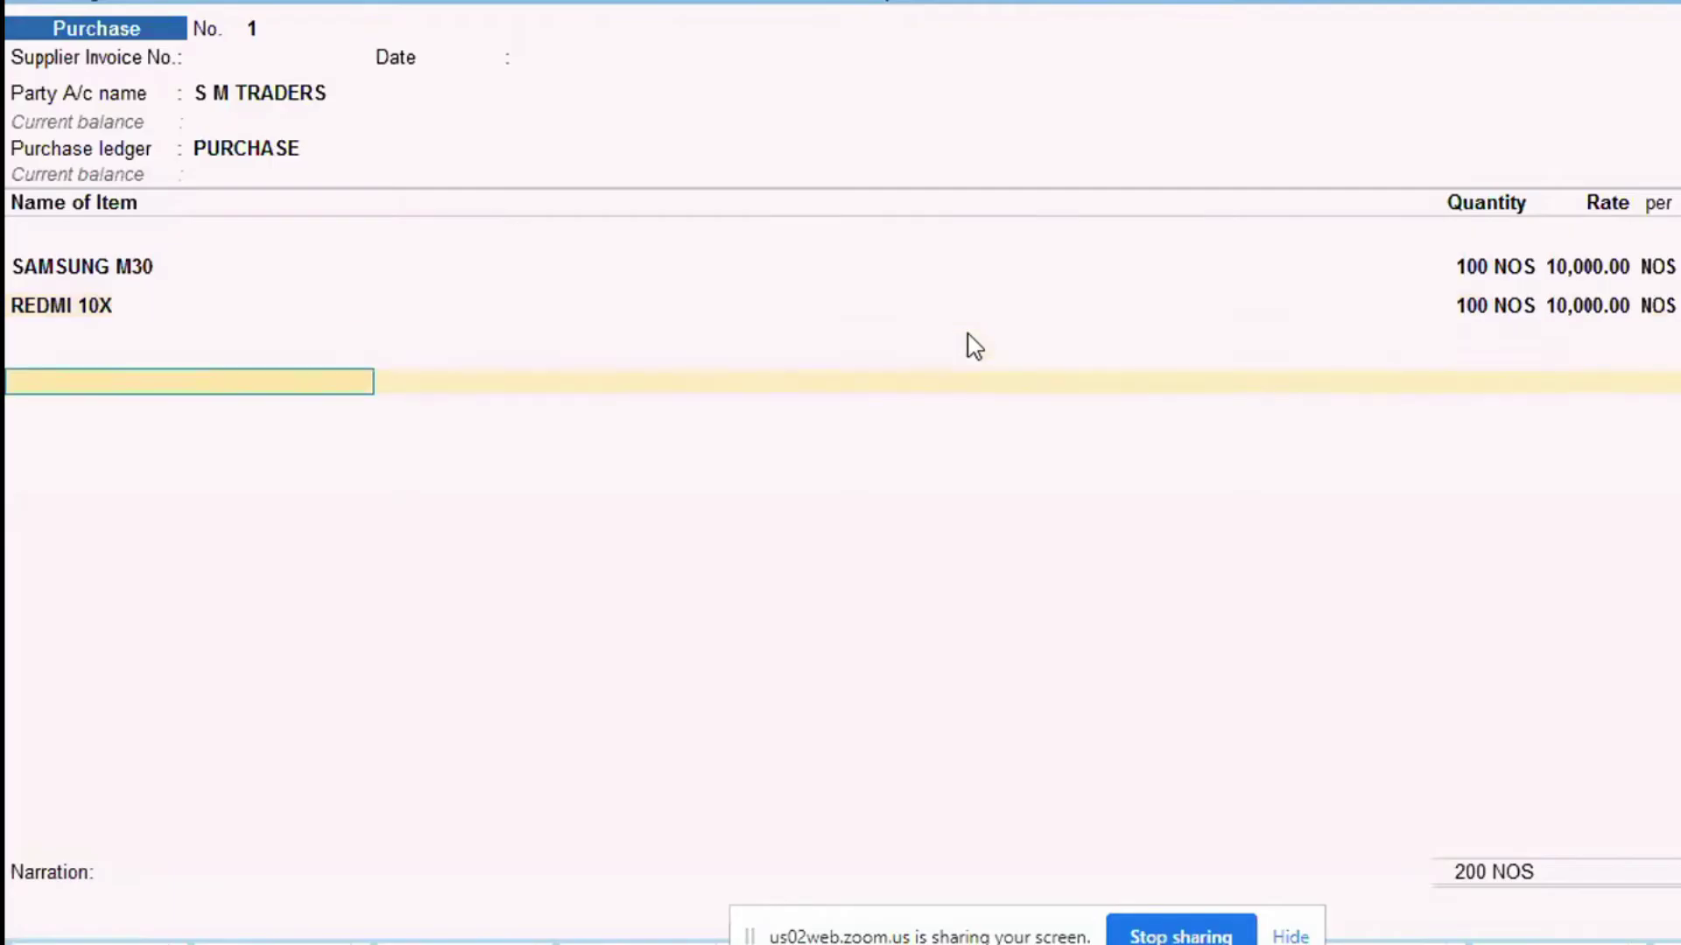
- Add the CGST and SGST ledgers to the purchase voucher and save it
key("Return")
key("Down")
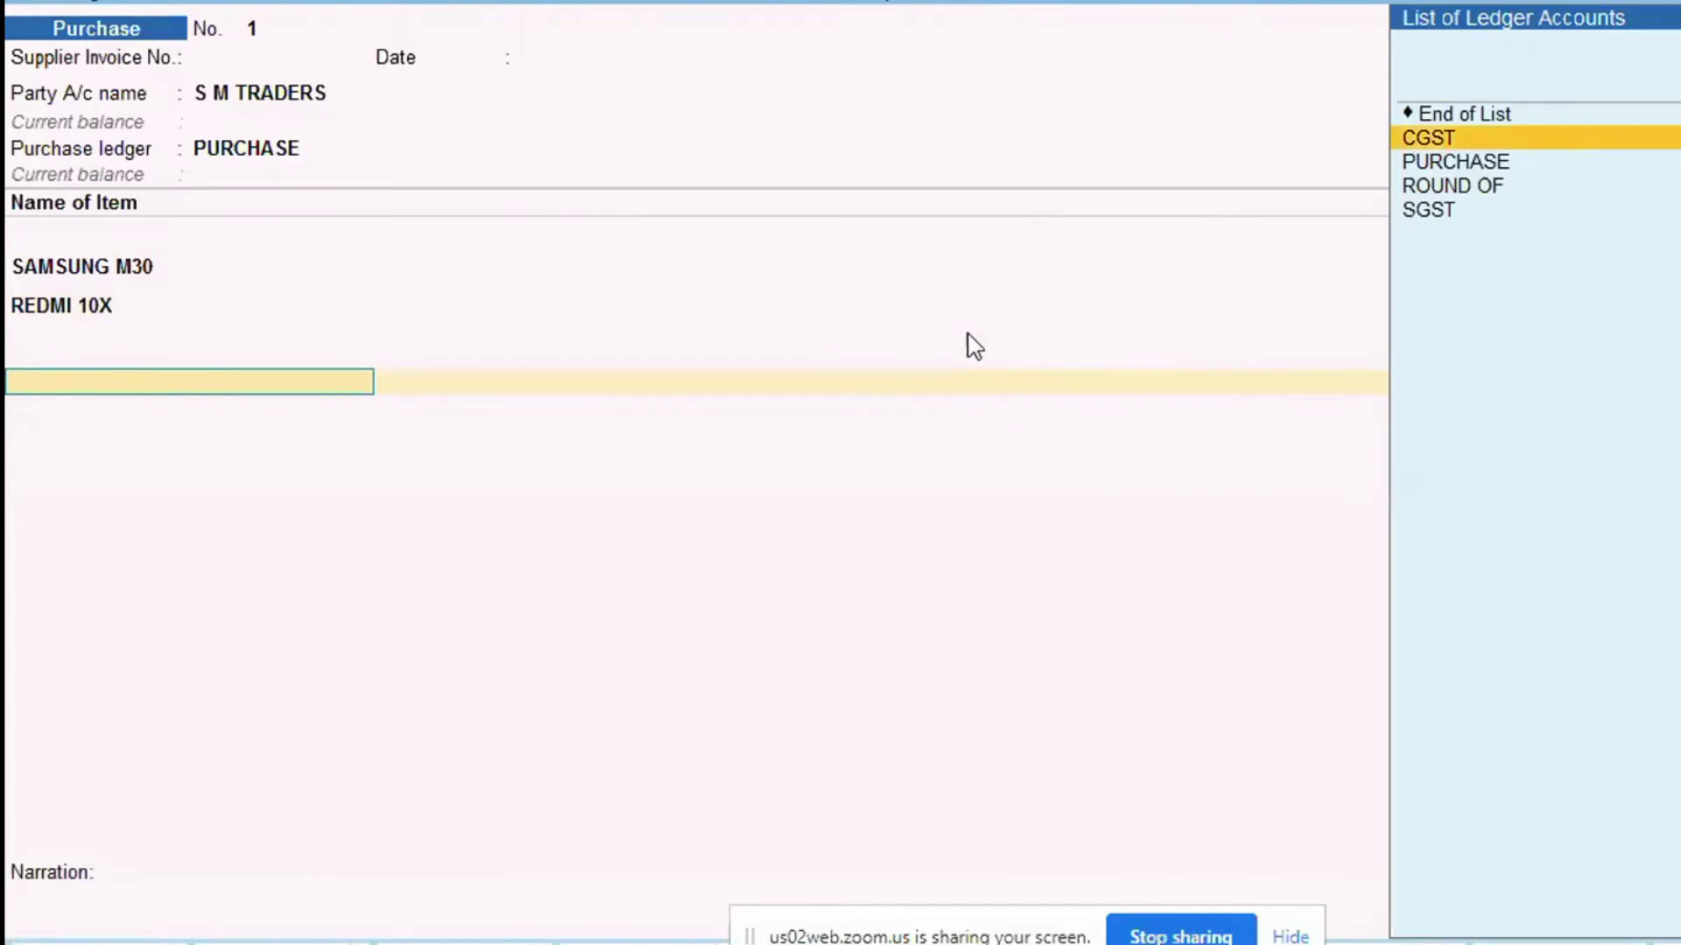
key("Return")
key("Return")
type("SG")
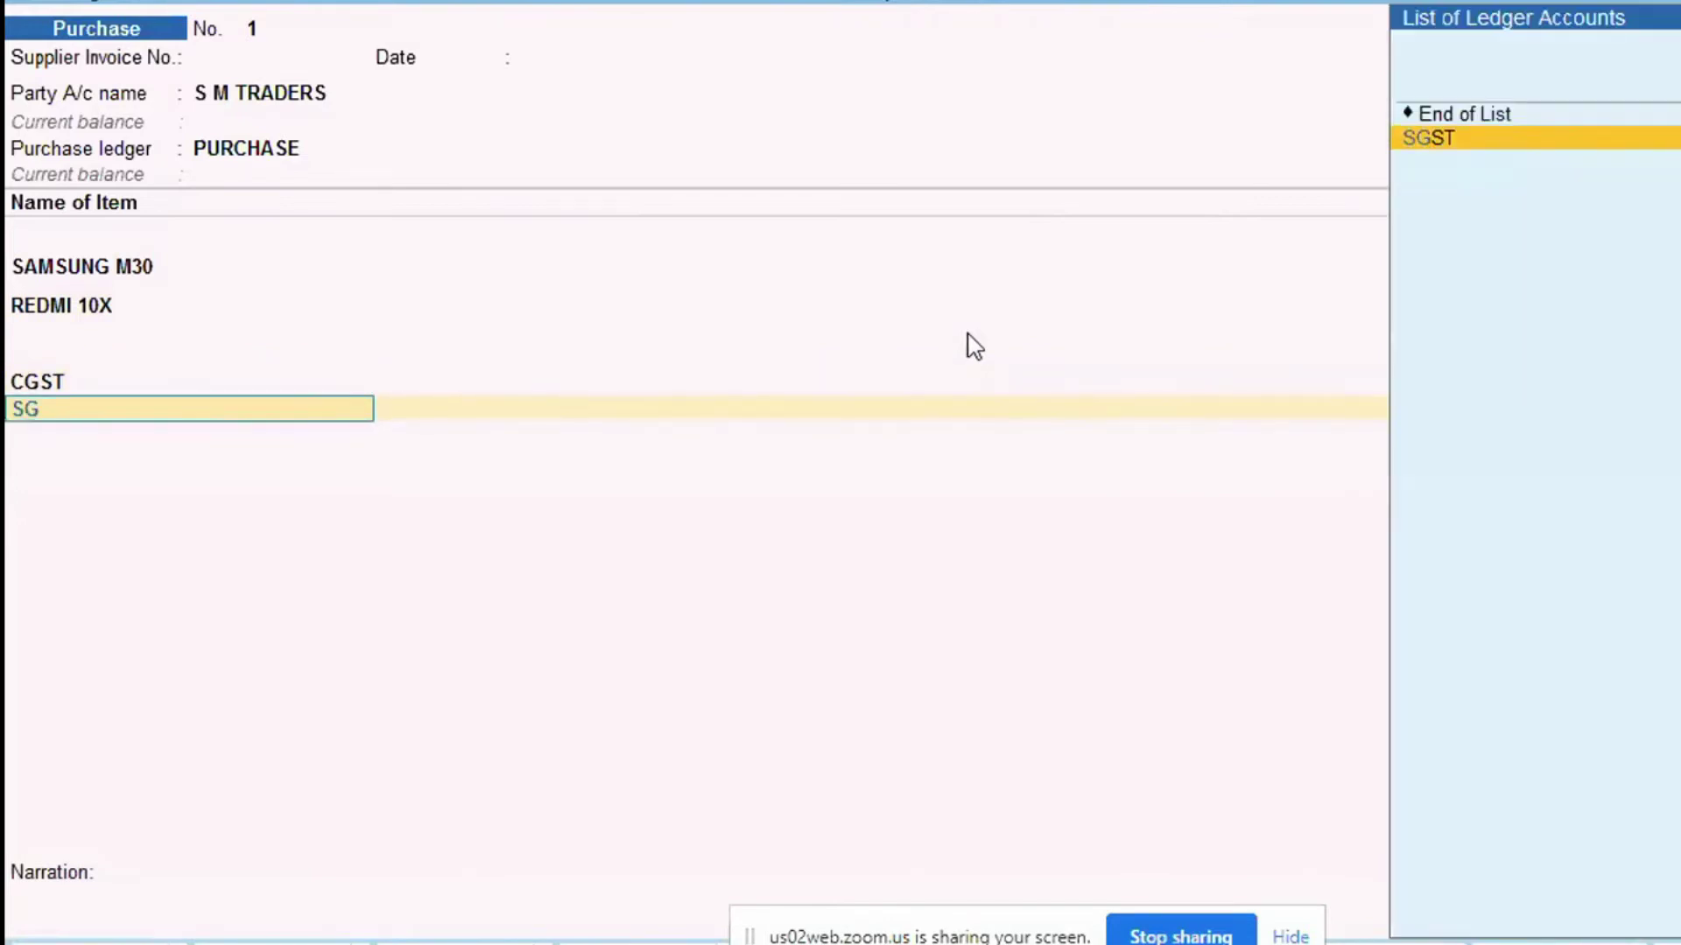
key("Return")
key("Return")
key("ctrl+a")
- Open a sales voucher, choose F.S FABRIC as the party, accept its details and use the SALES ledger
key("F8")
key("Down")
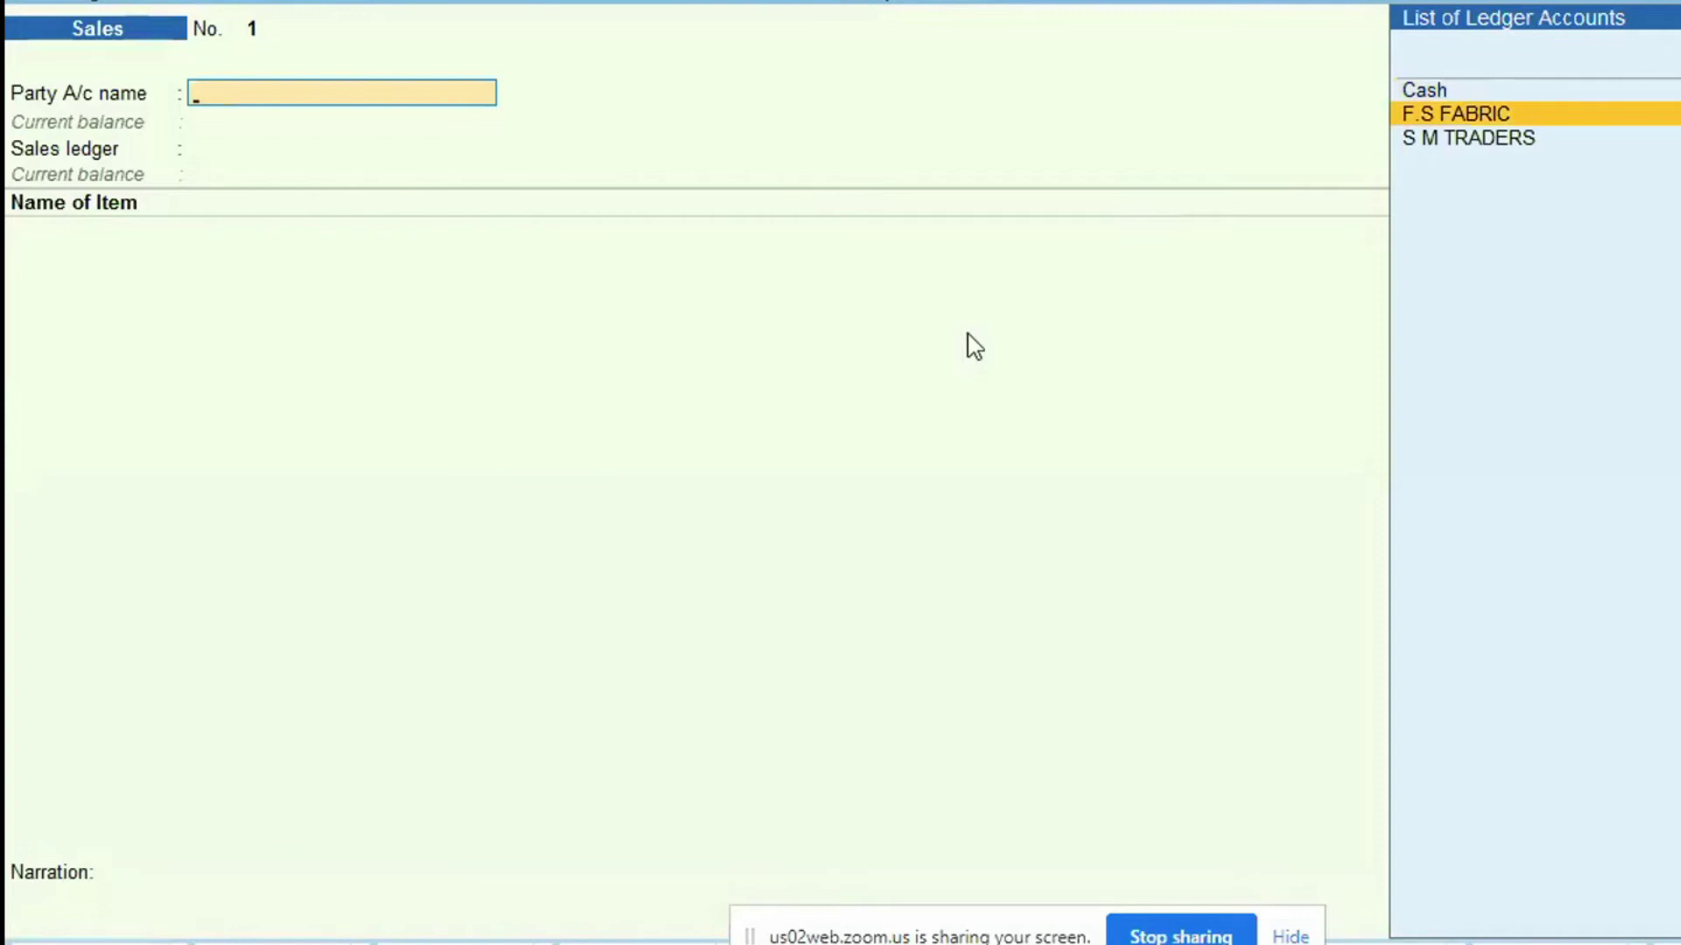
key("Return")
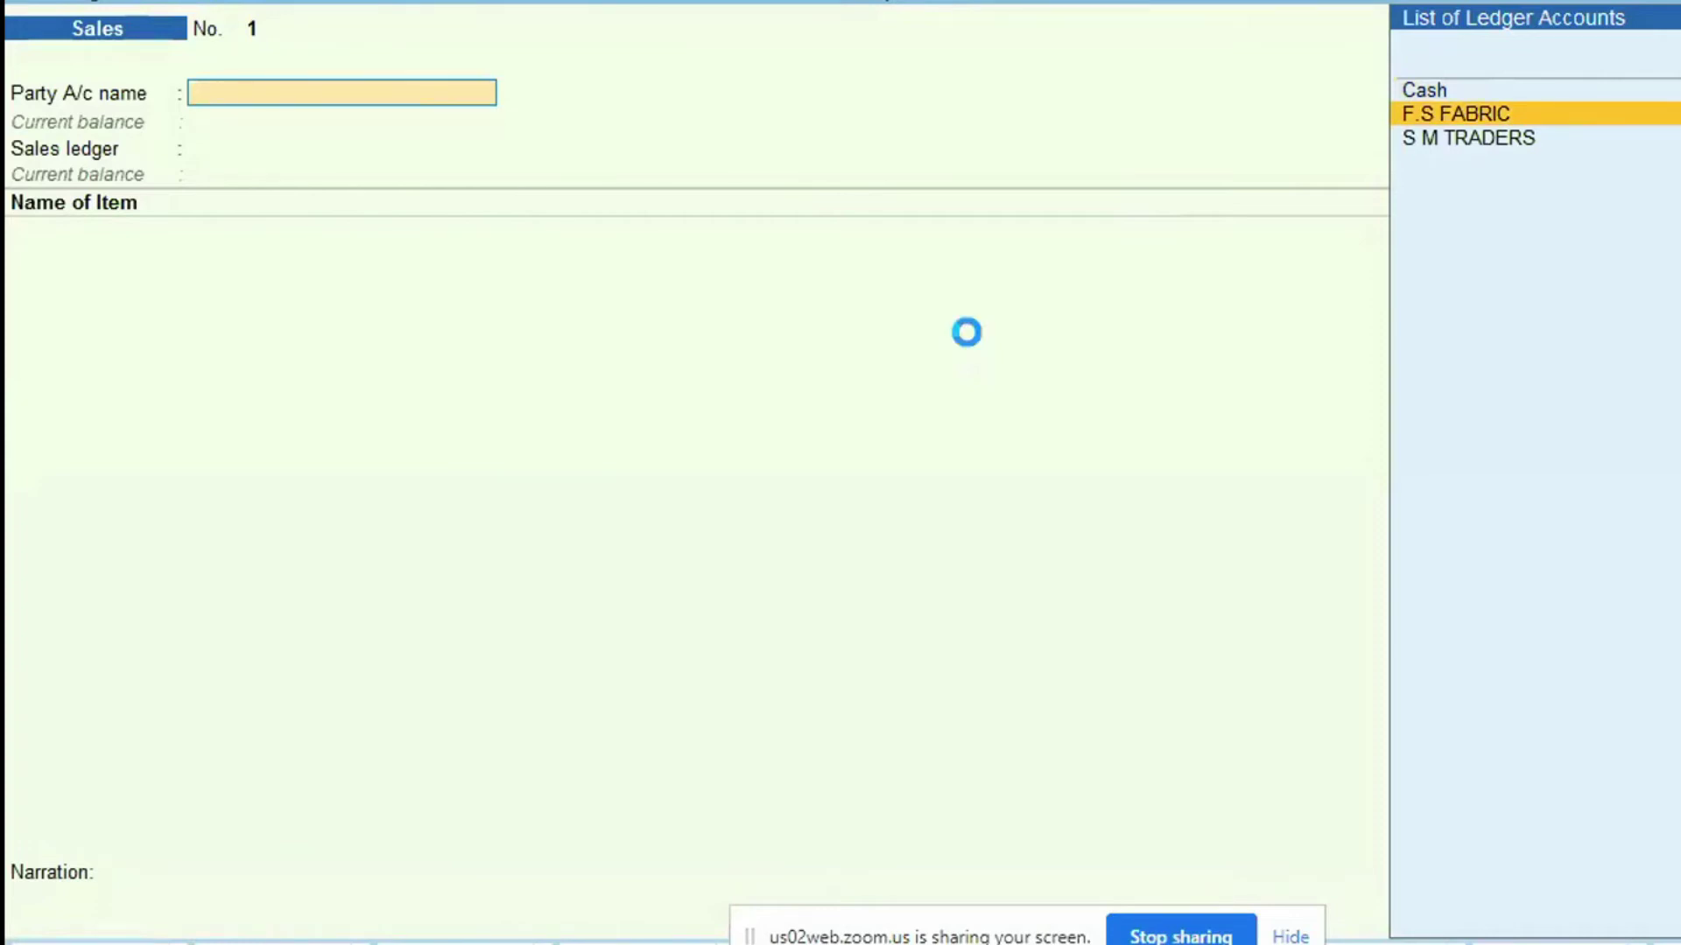
key("ctrl+a")
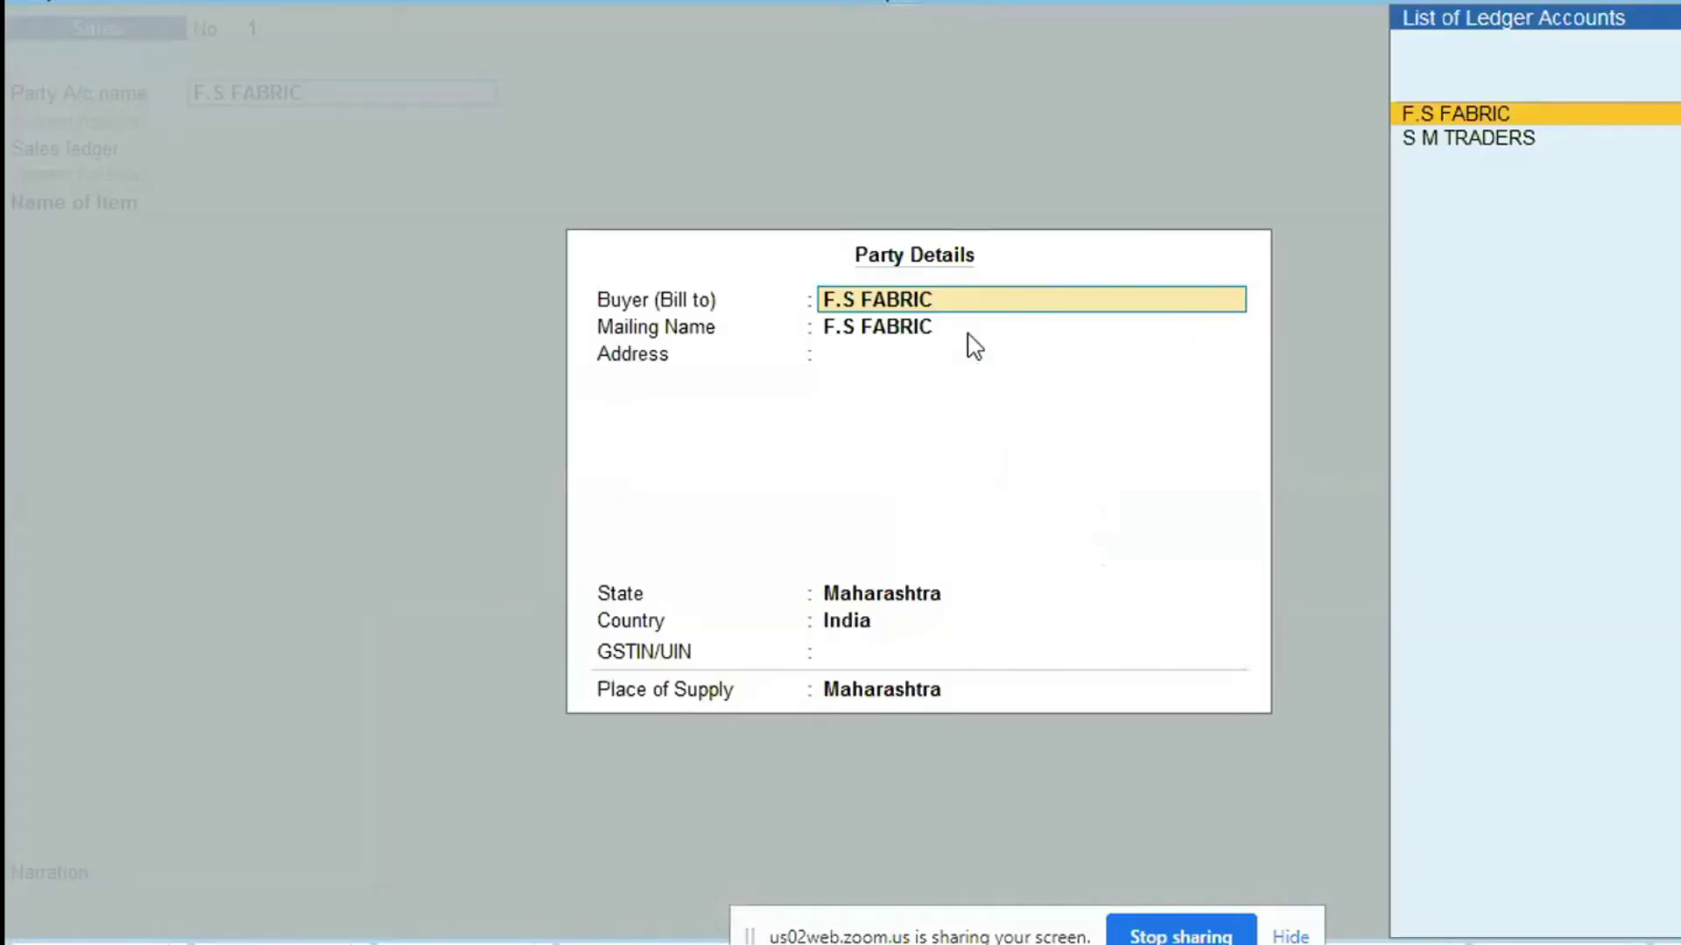
key("Return")
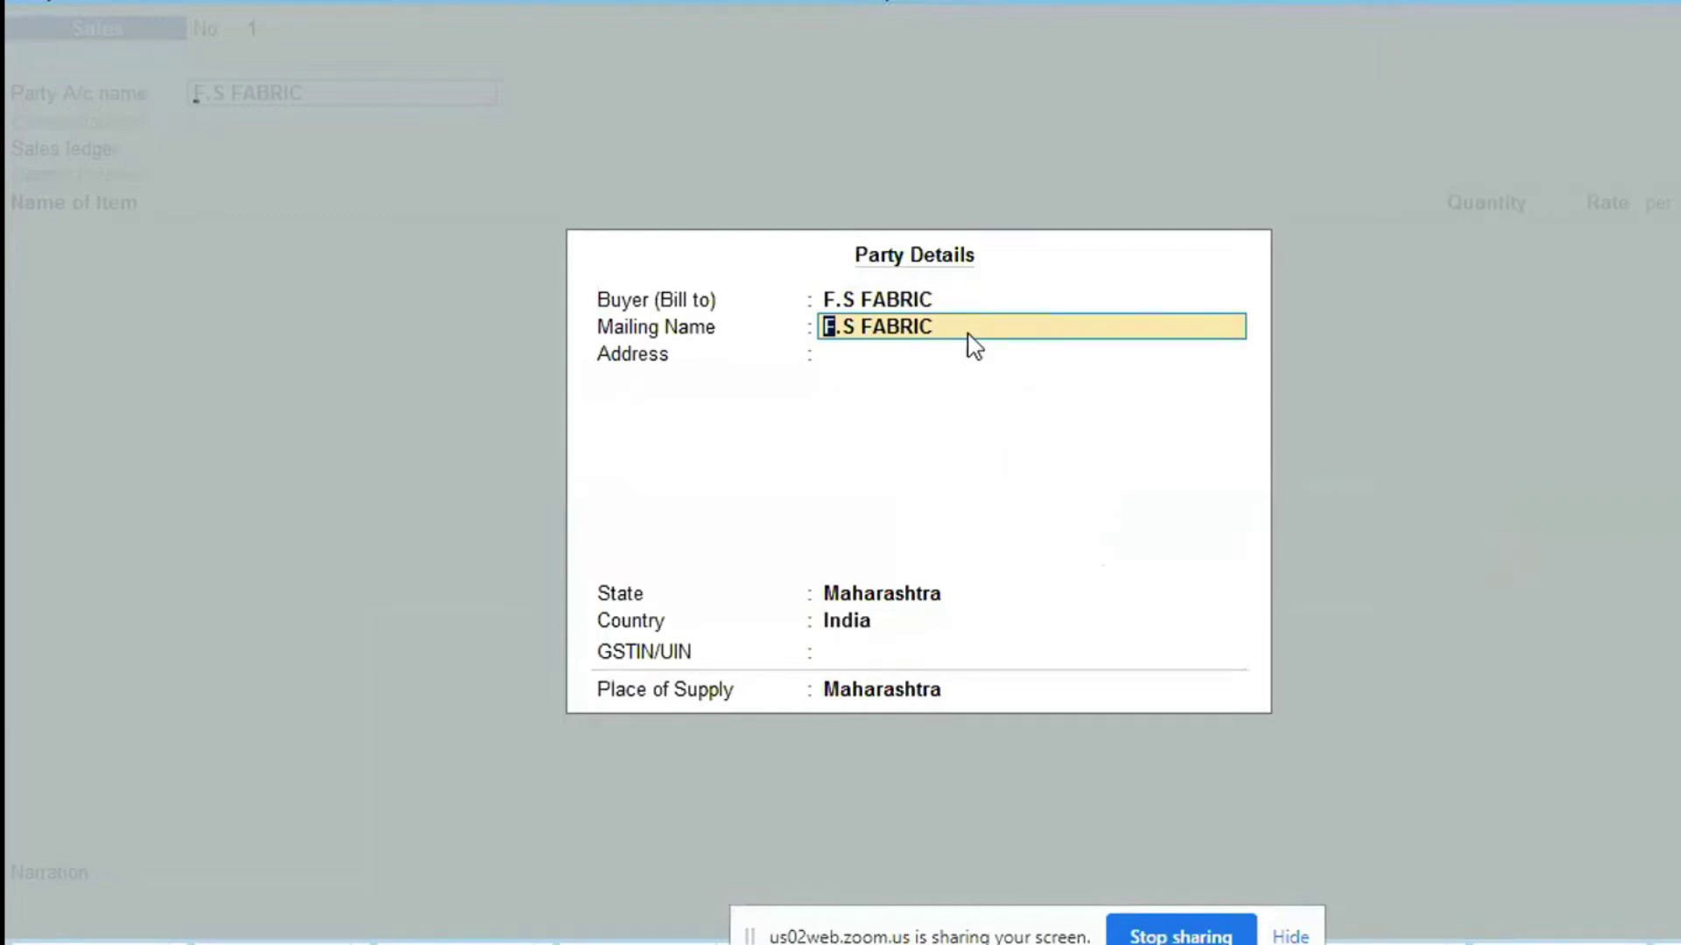
key("ctrl+a")
key("Return")
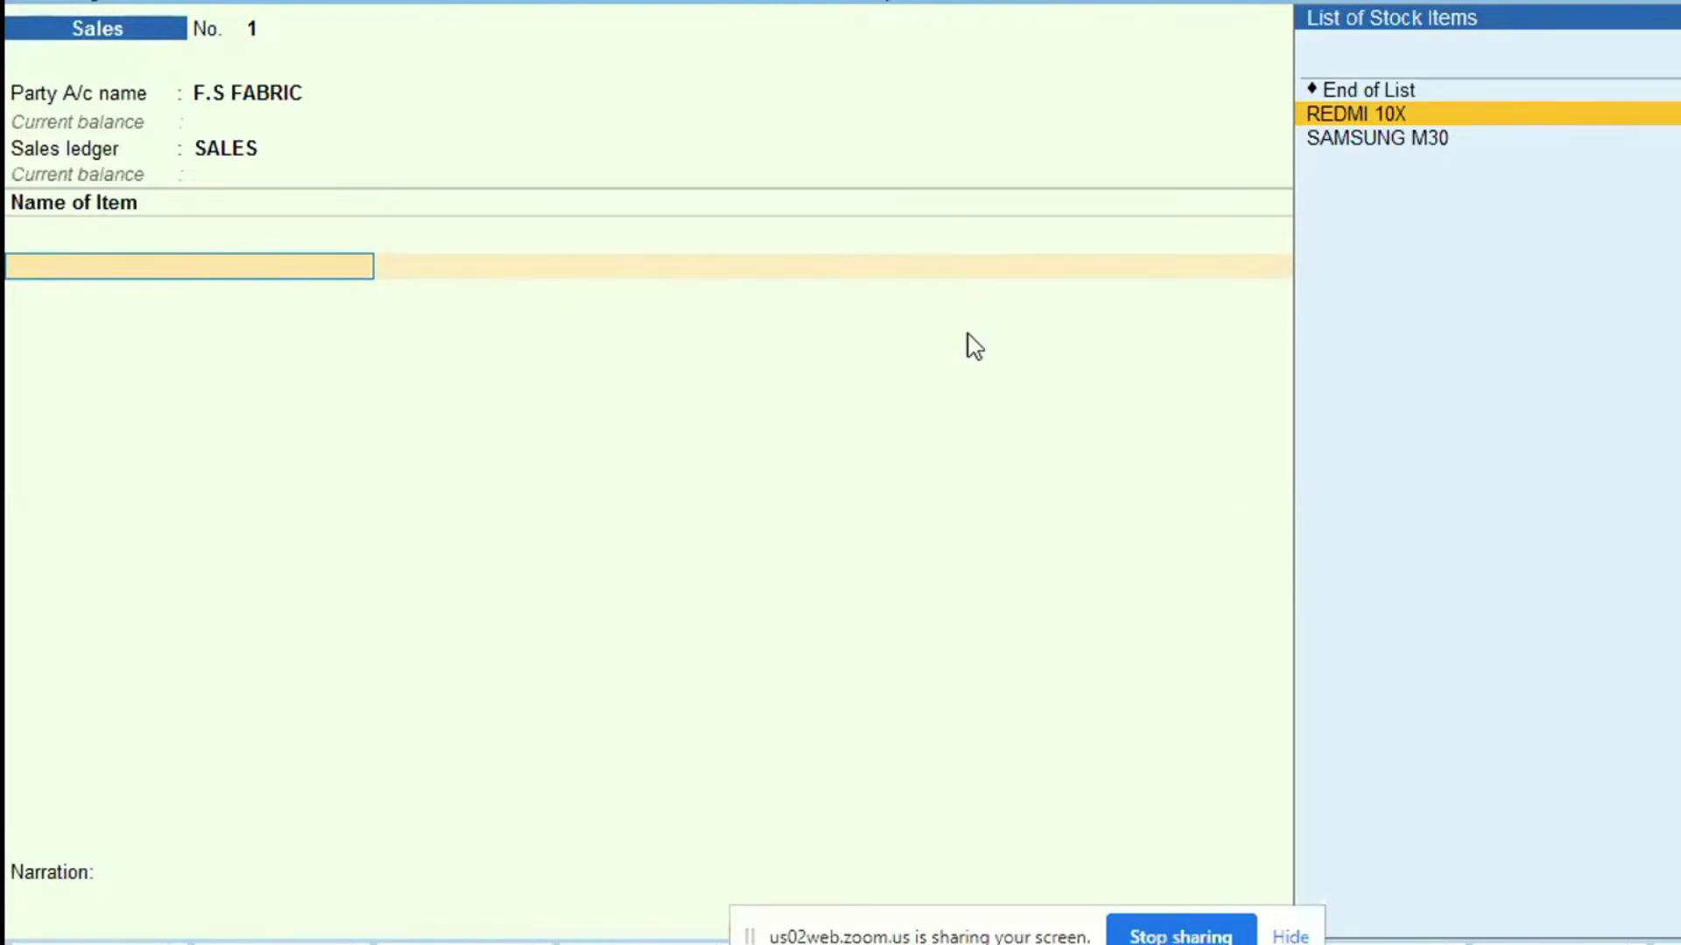
- Add REDMI 10X to the sales voucher with 50 NOS from QUALITY GODOWN at the rate of 11,000
key("Return")
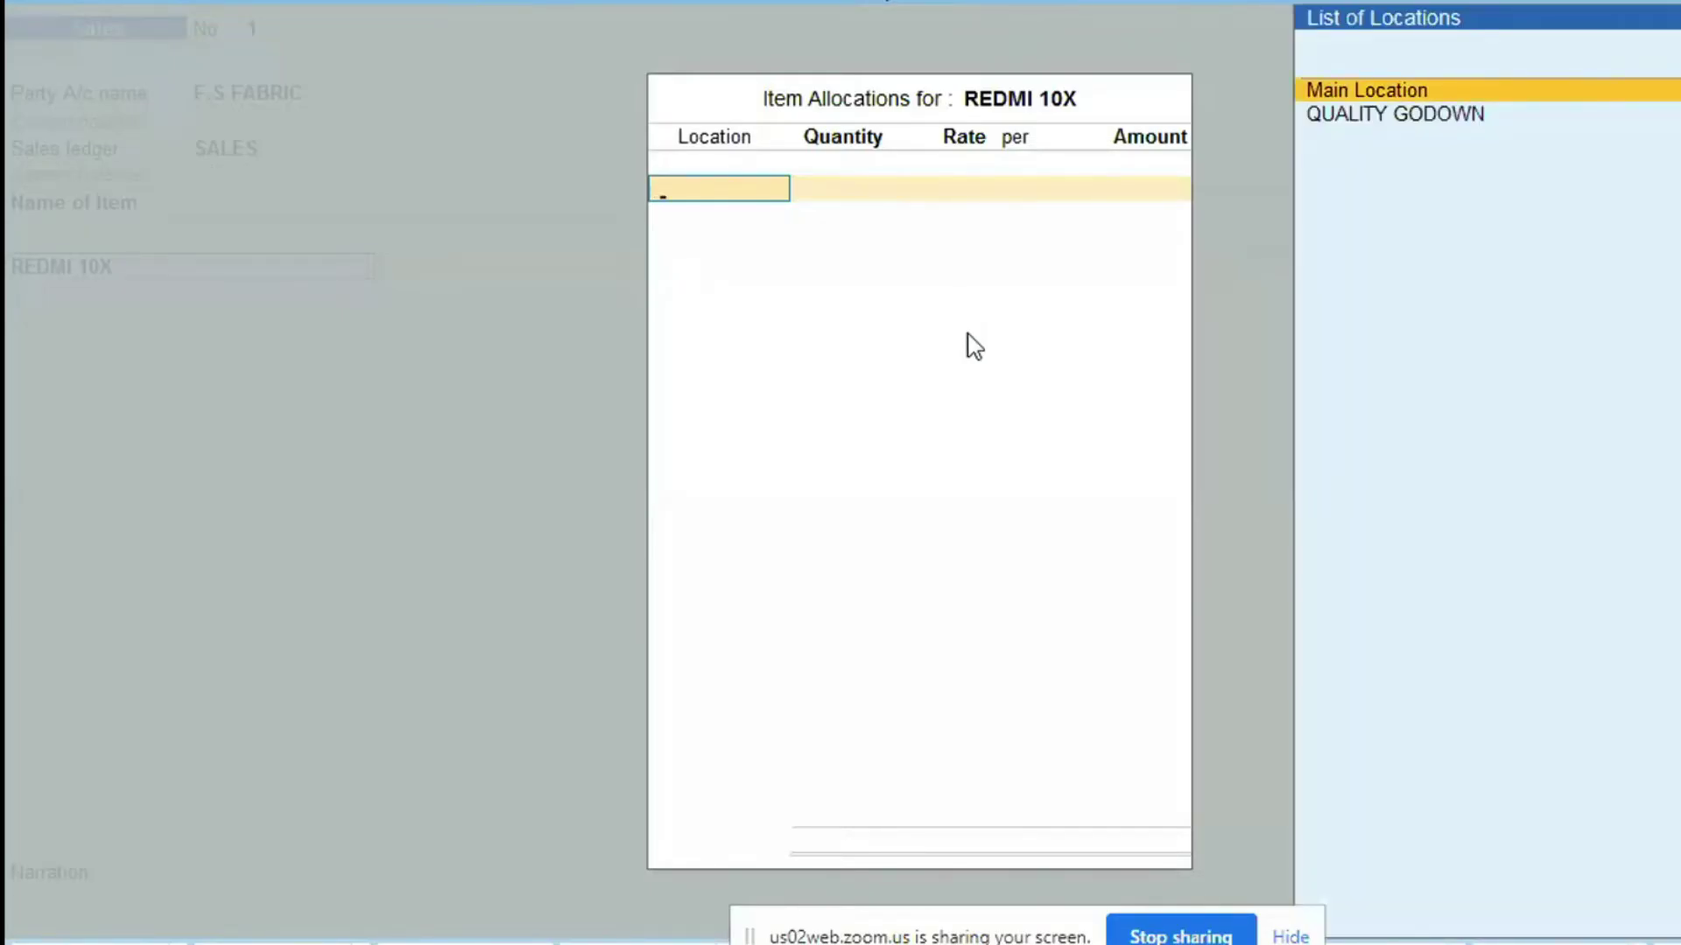
key("Down")
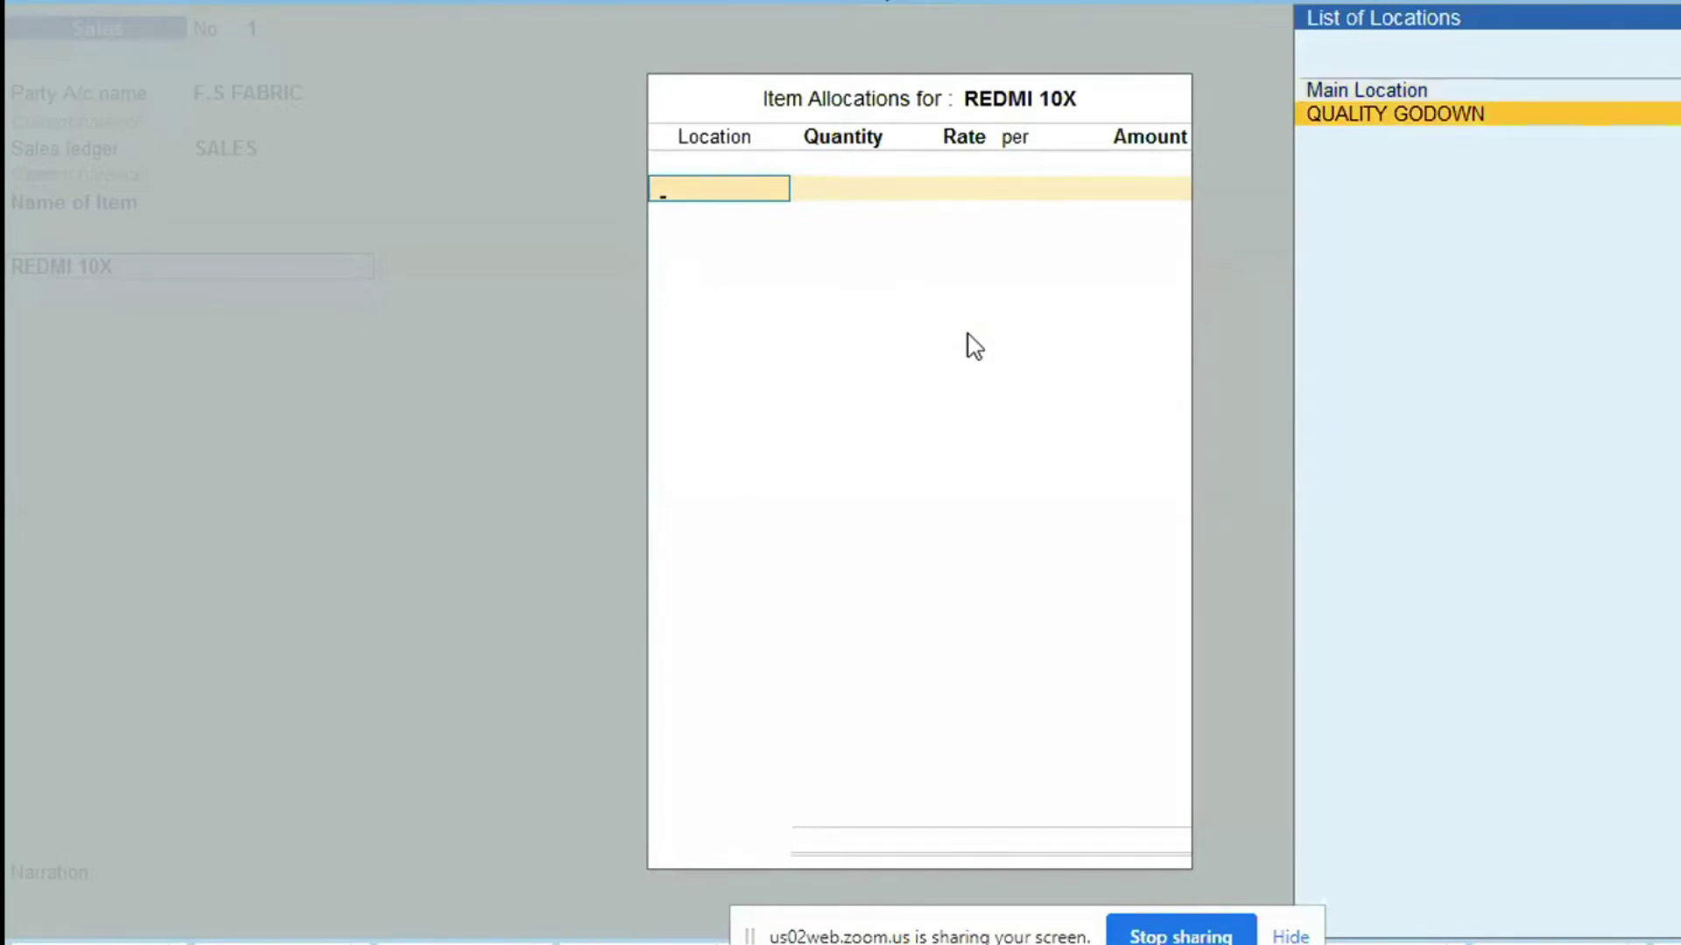
key("Return")
type("50")
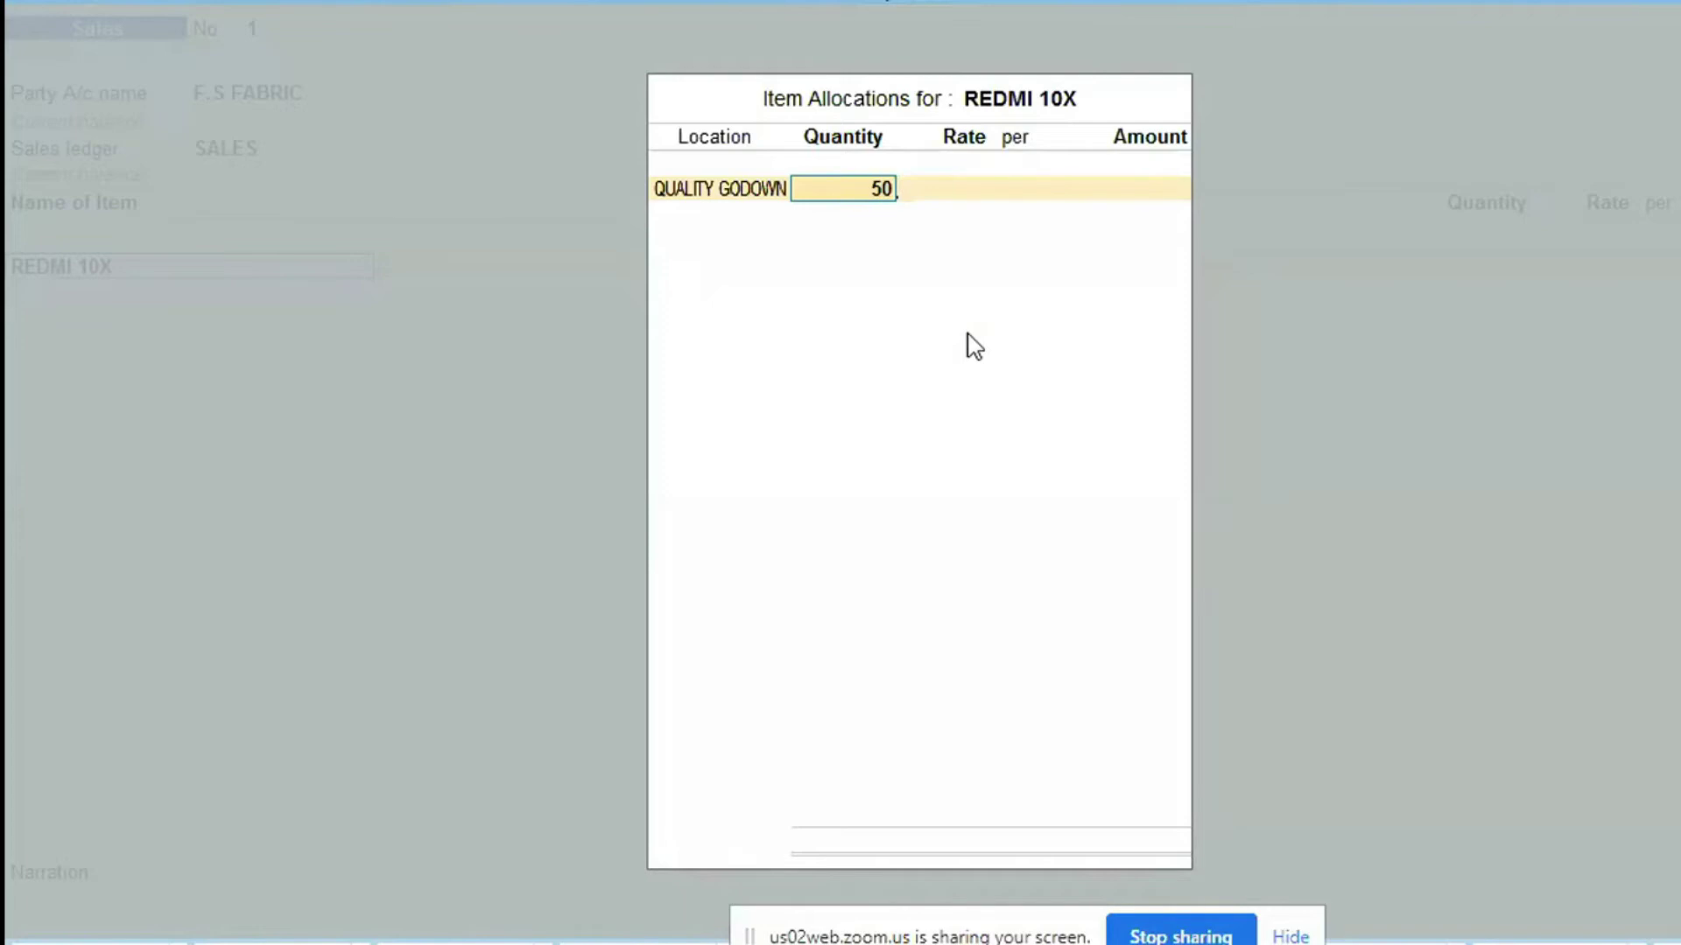
key("Return")
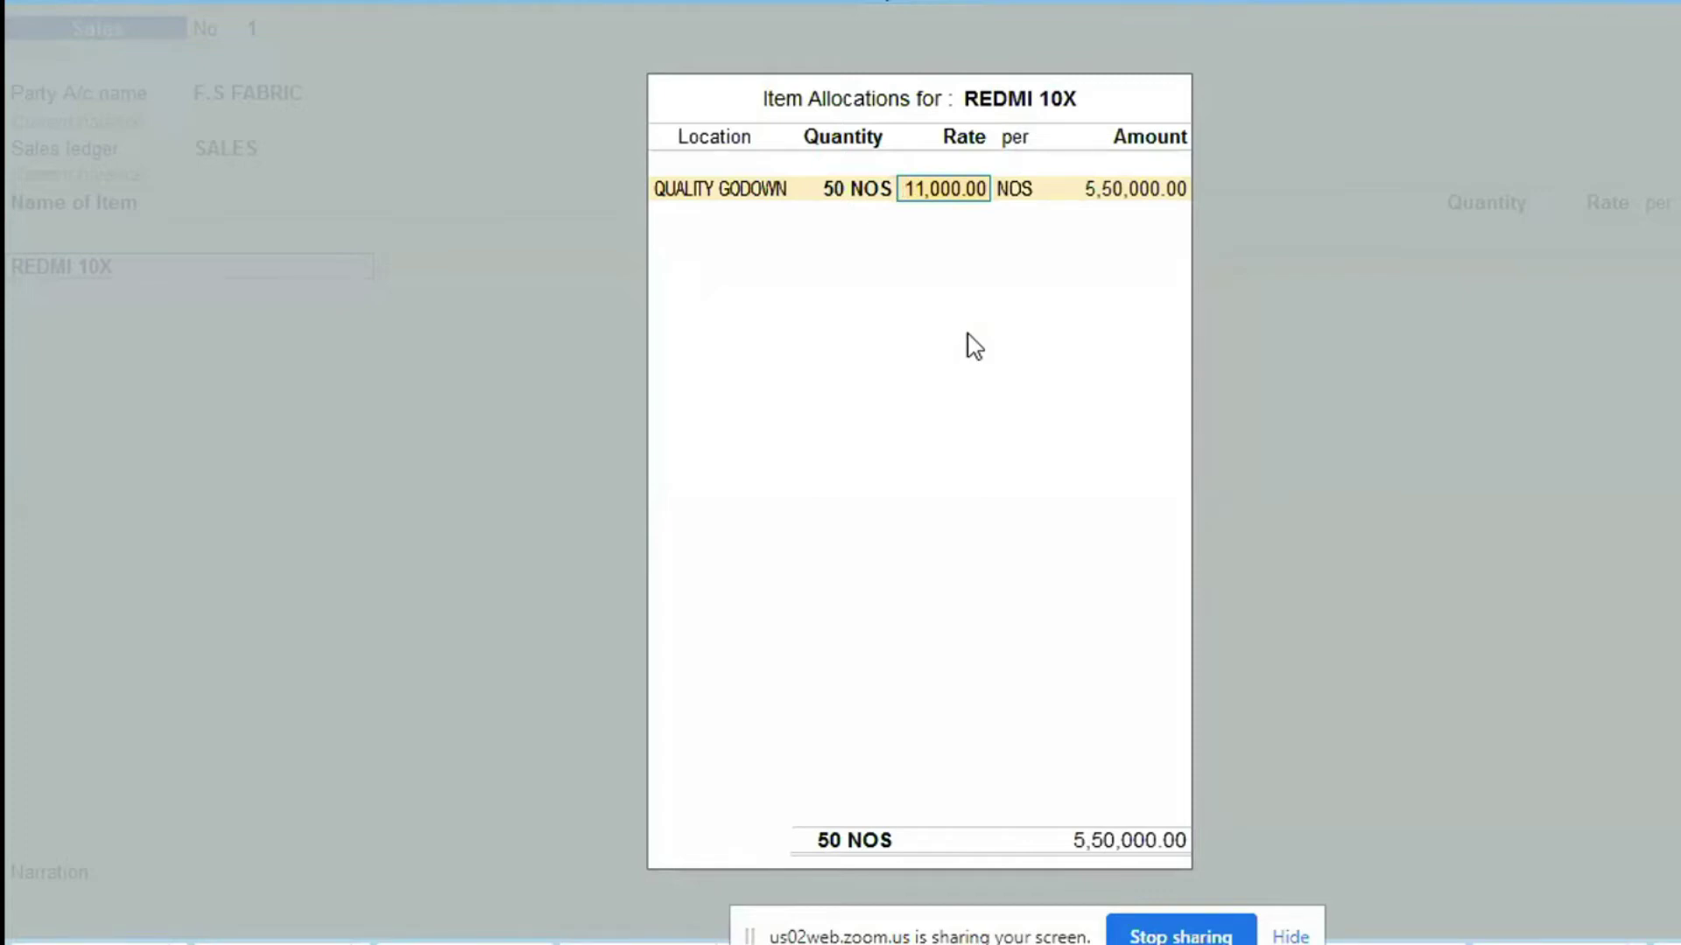
key("Return")
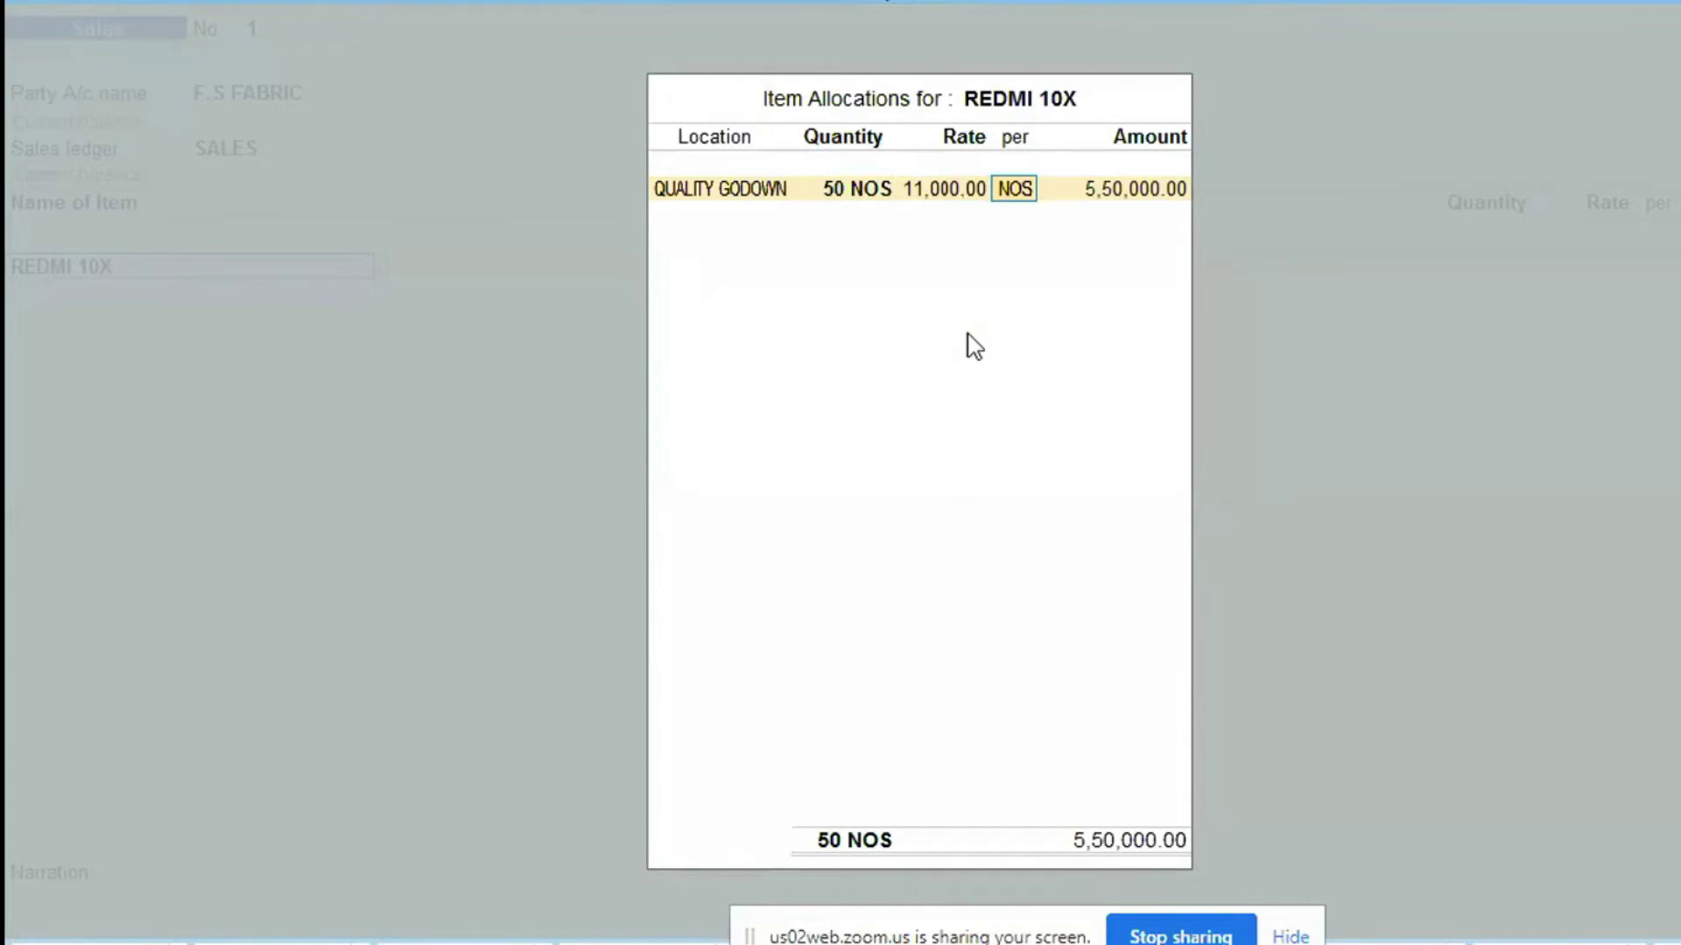
key("Return")
key("Return")
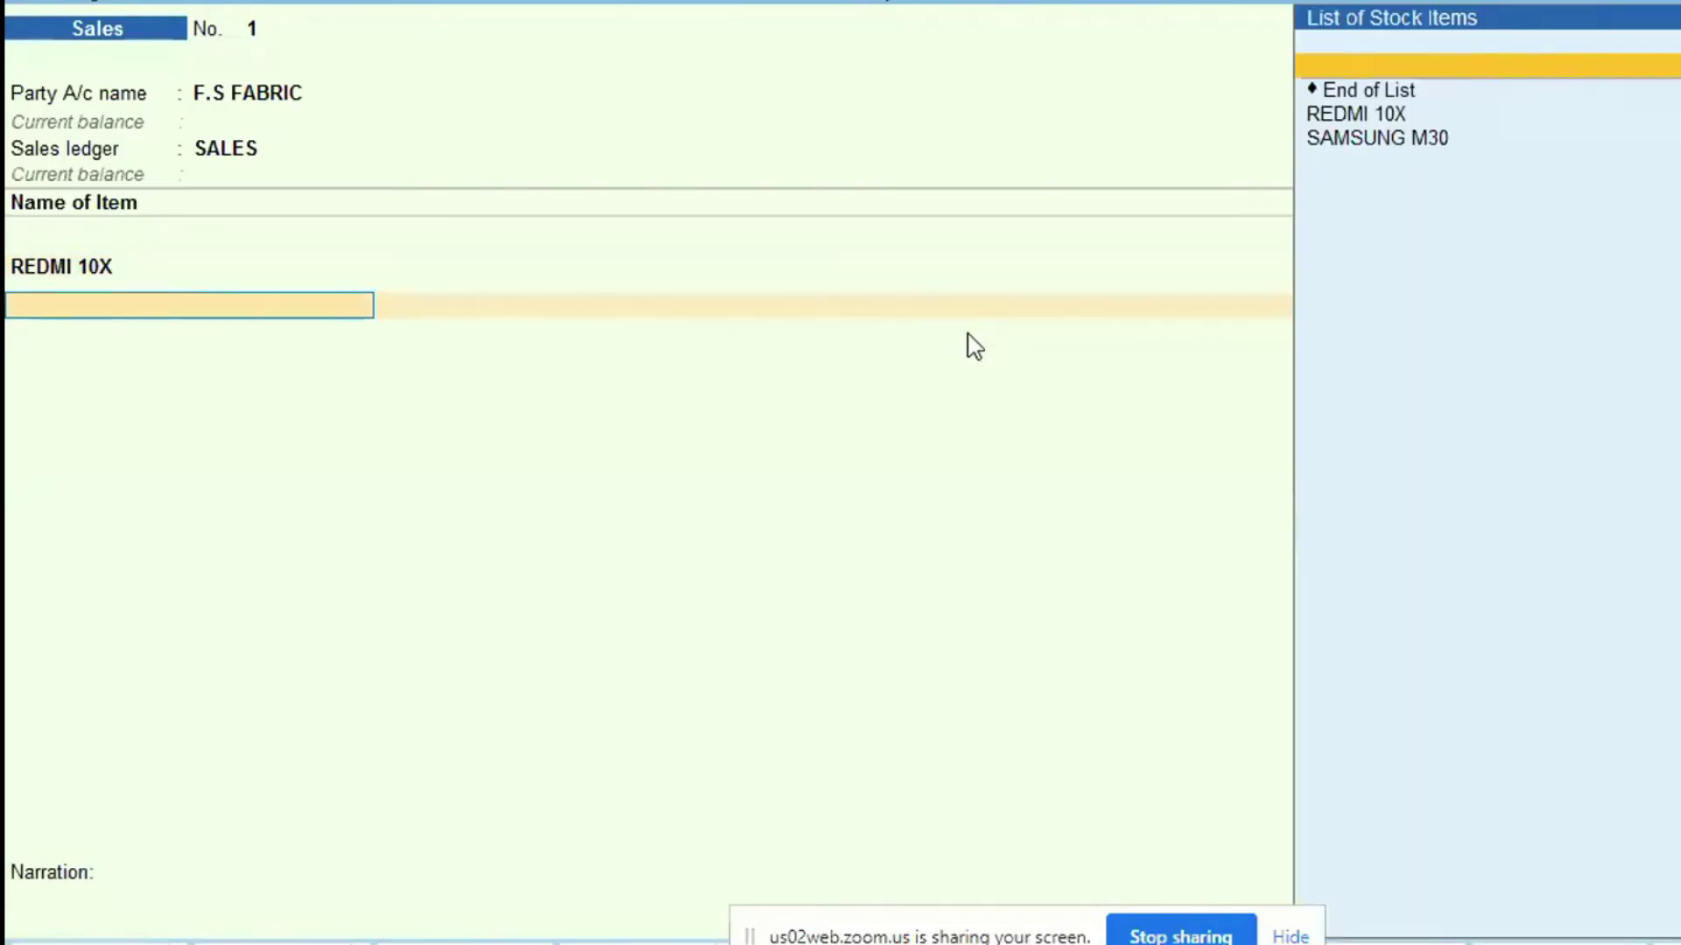
- Add SAMSUNG M30 with 50 NOS from Main Location at the rate of 11,000 and end the voucher's item list
key("Down")
key("Down")
key("Return")
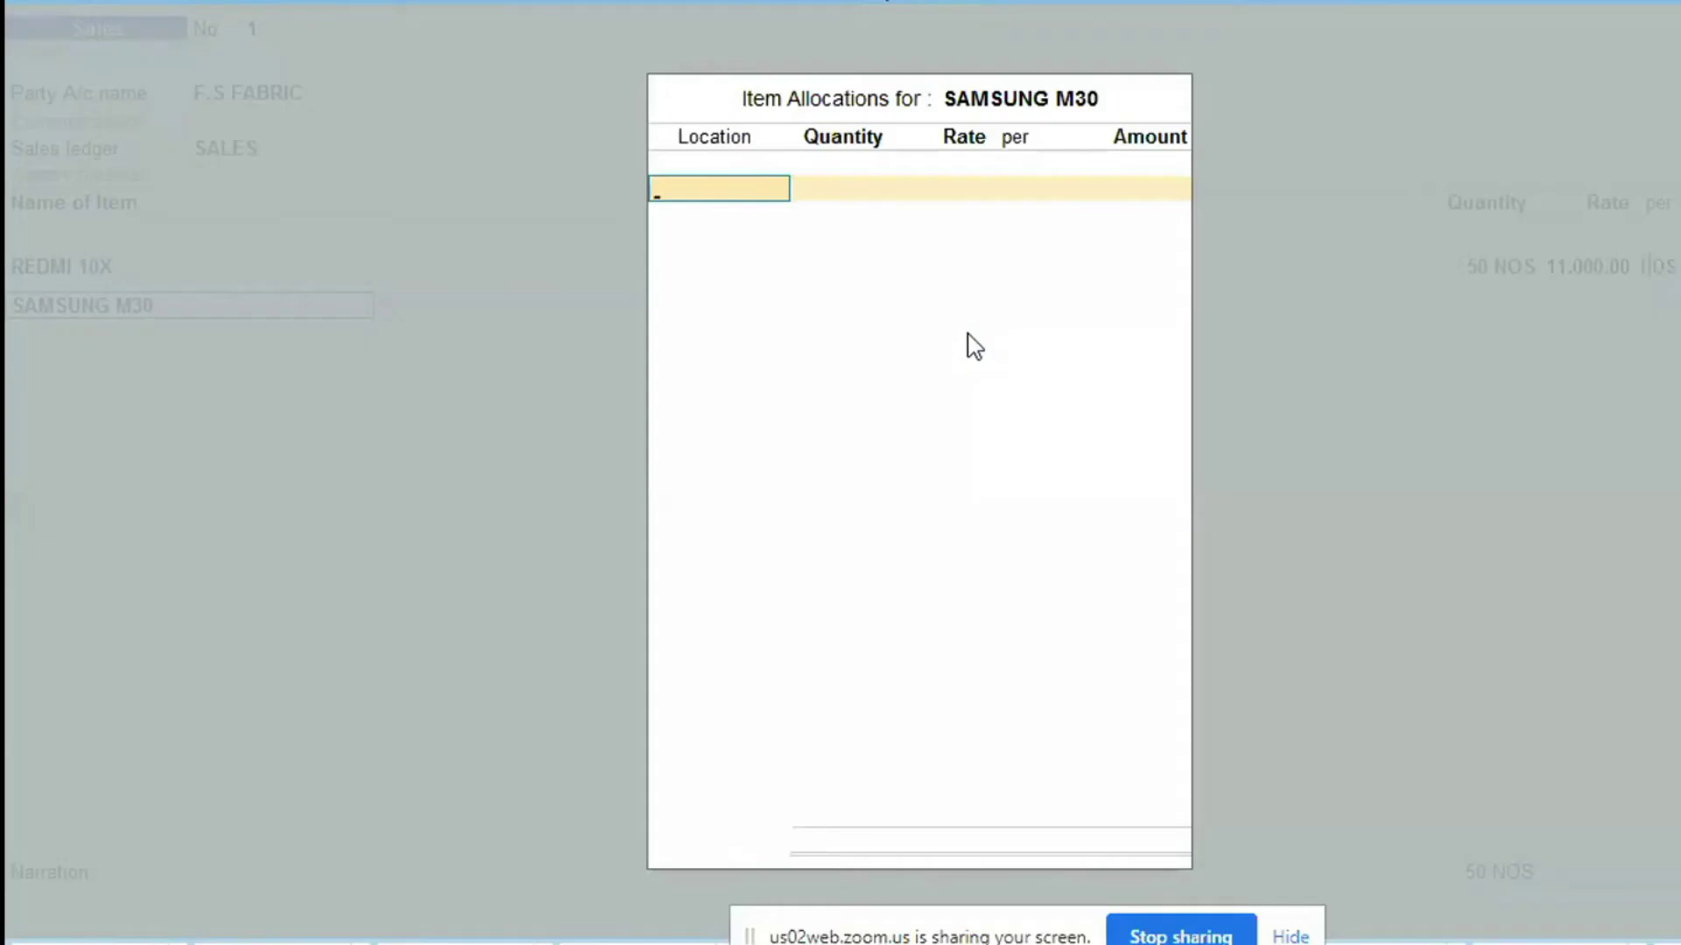
key("Down")
key("Return")
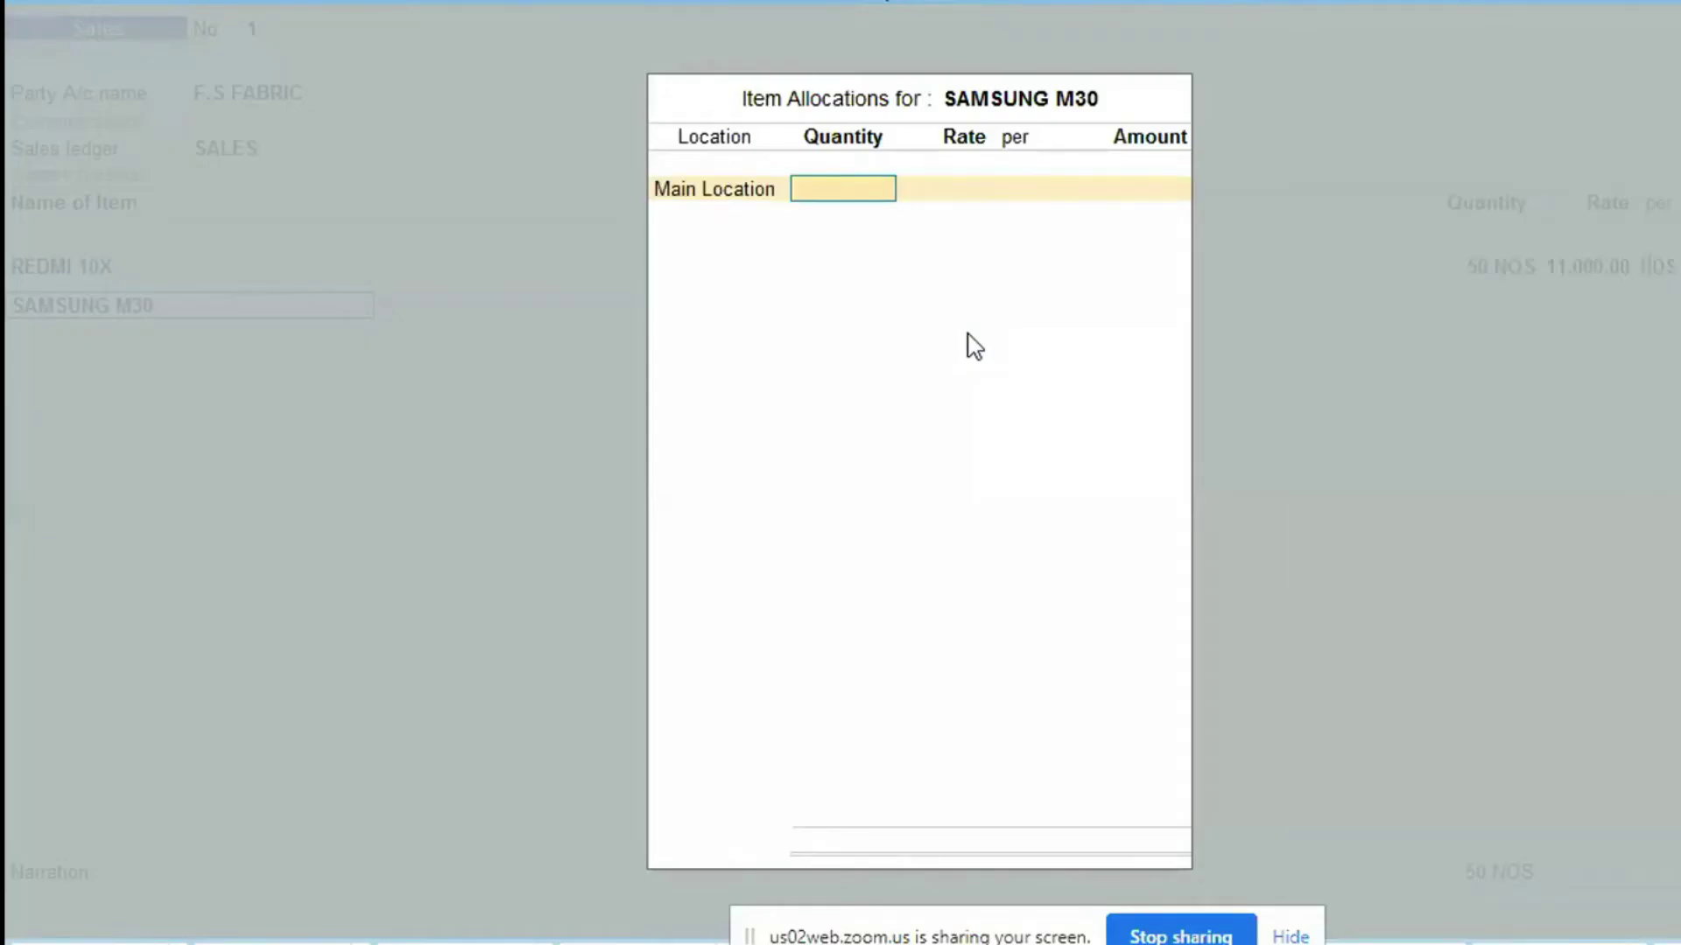
type("50")
key("Return")
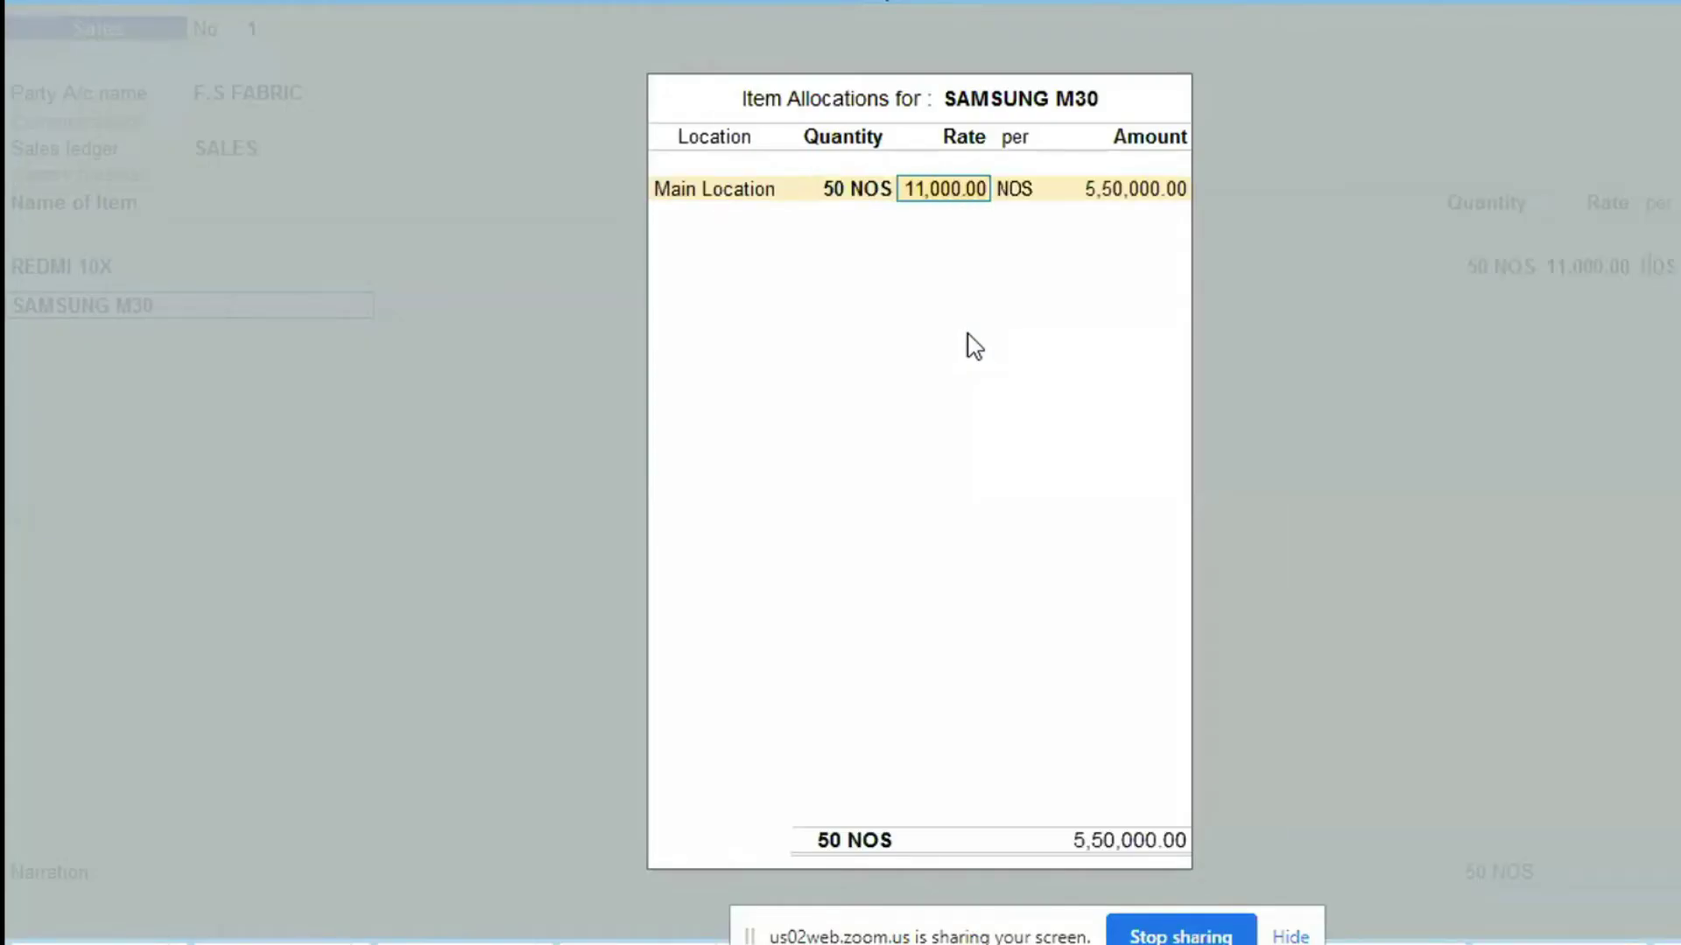
key("Return")
key("Return")
key("Return")
key("Return")
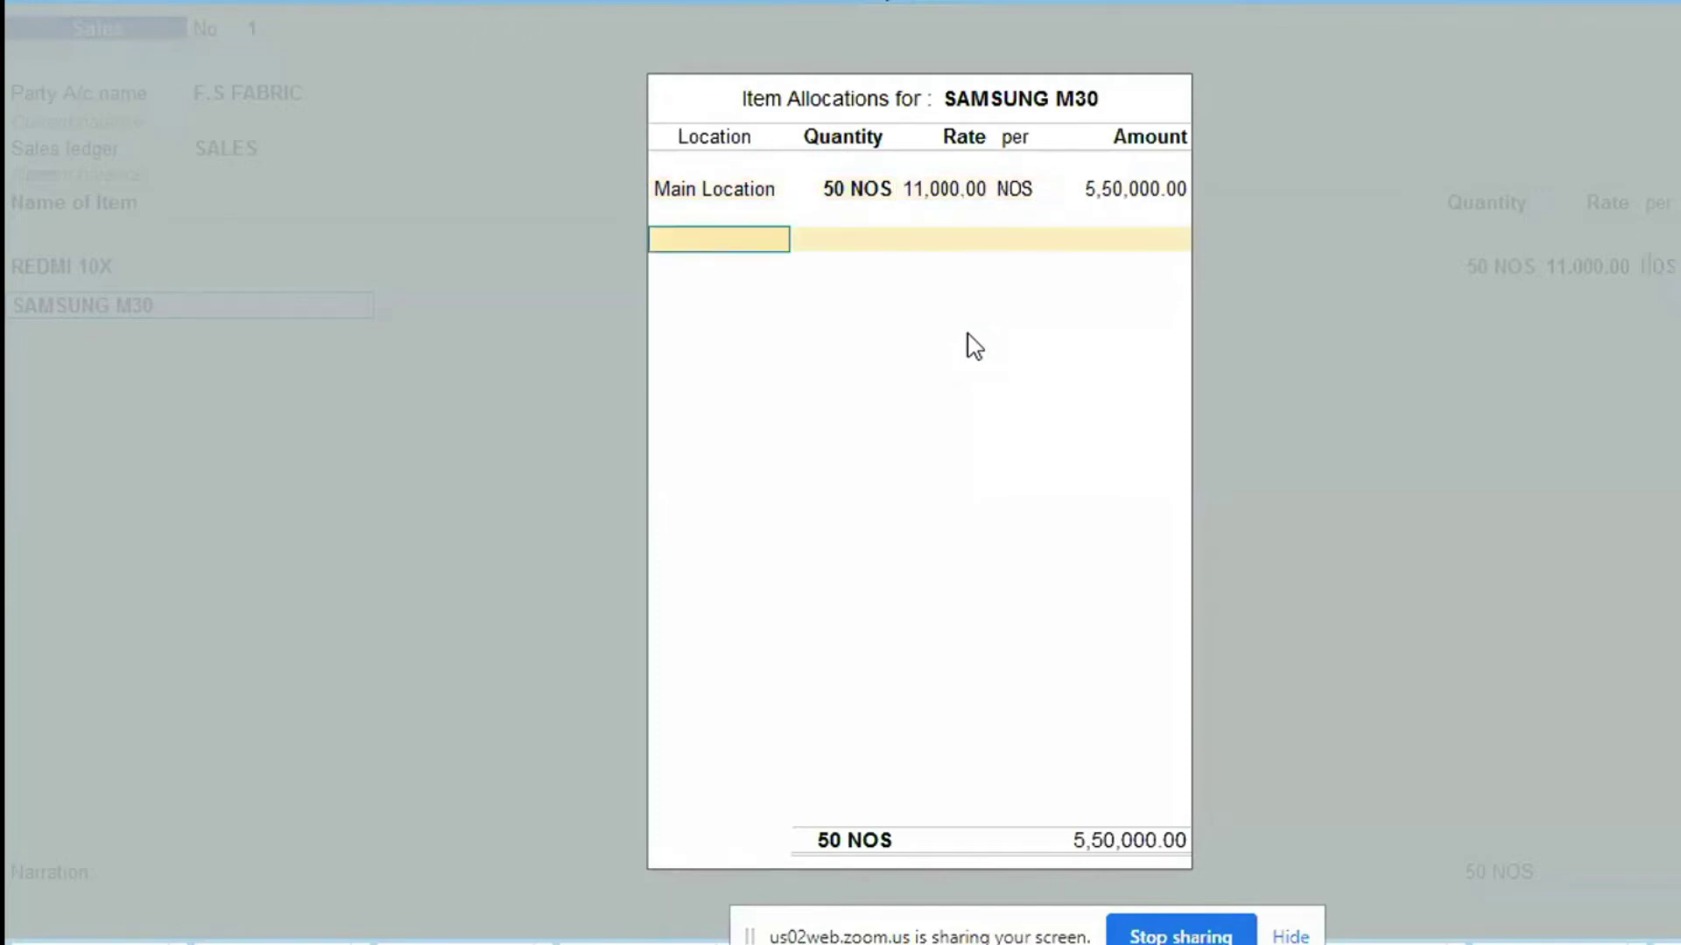
key("Down")
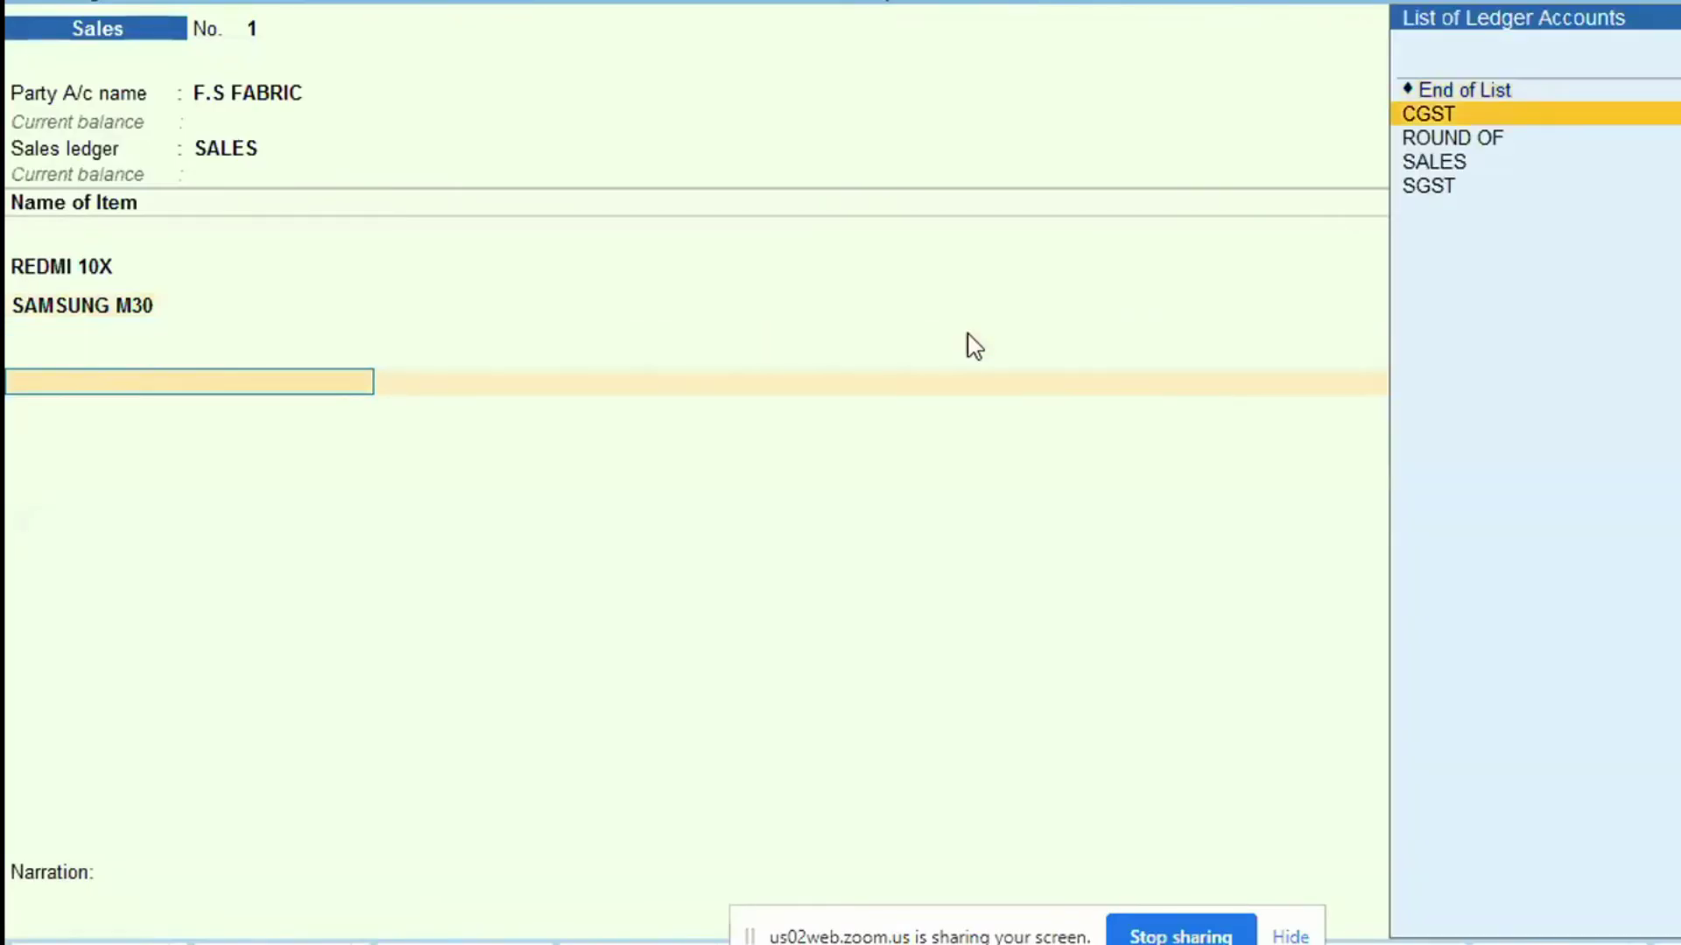
- Add the CGST and SGST ledgers to the sales voucher, save it and return to the Gateway of Tally
key("Return")
key("Return")
key("Down")
key("Down")
key("Down")
key("Down")
key("Return")
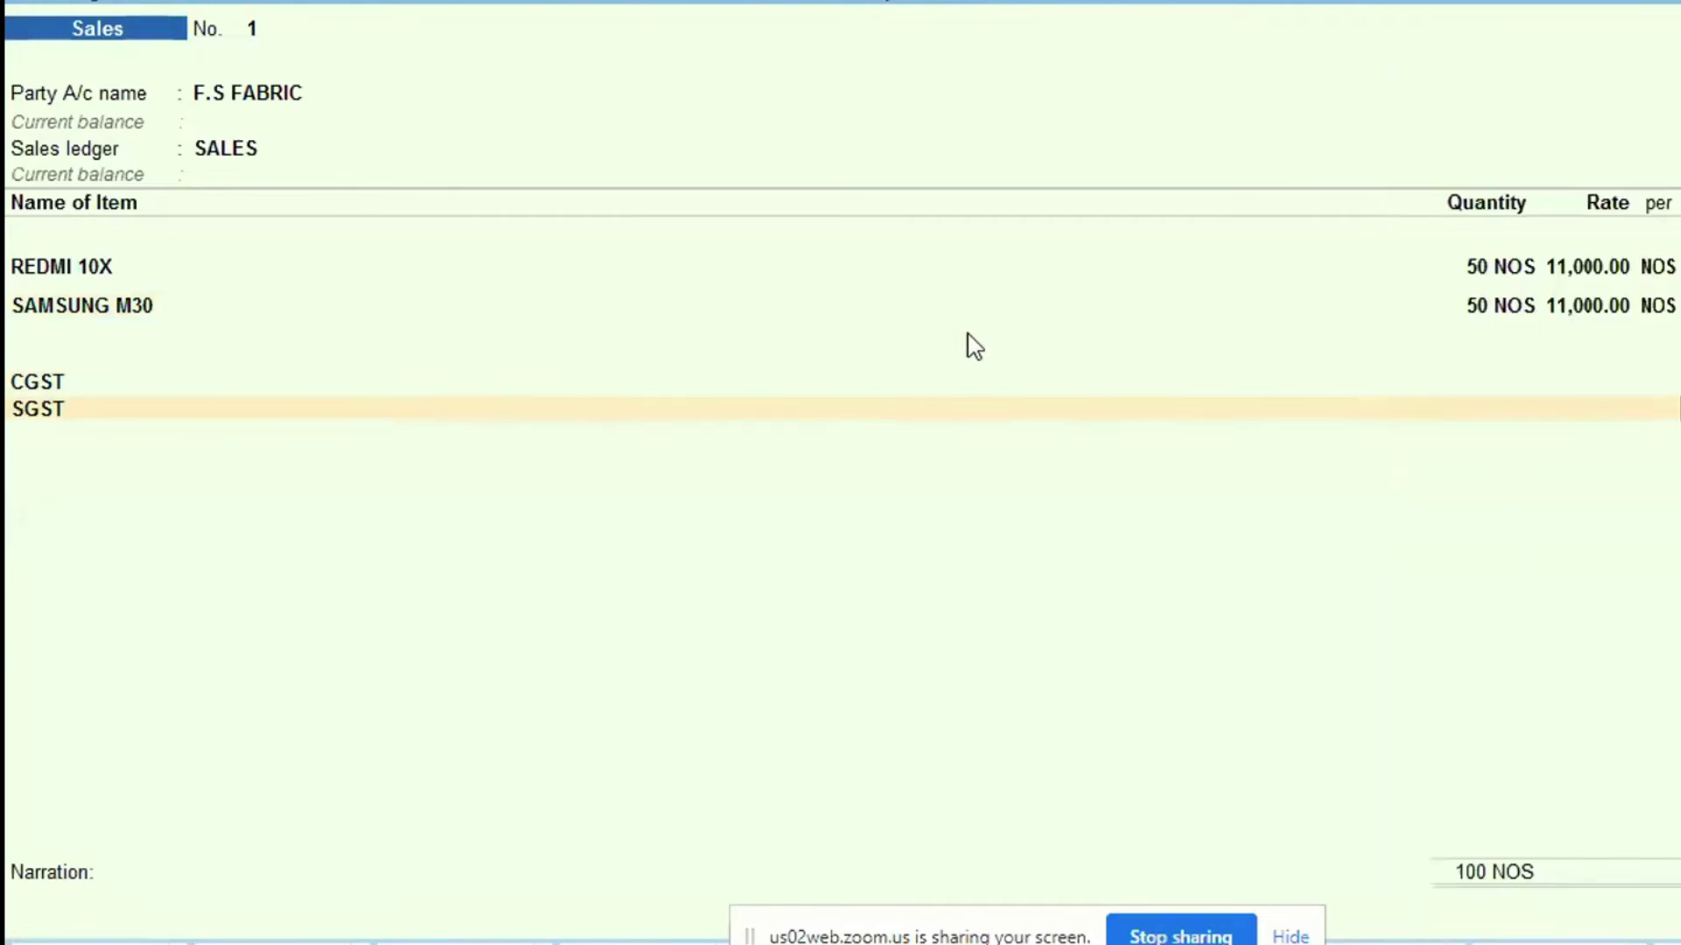
key("Return")
key("ctrl+a")
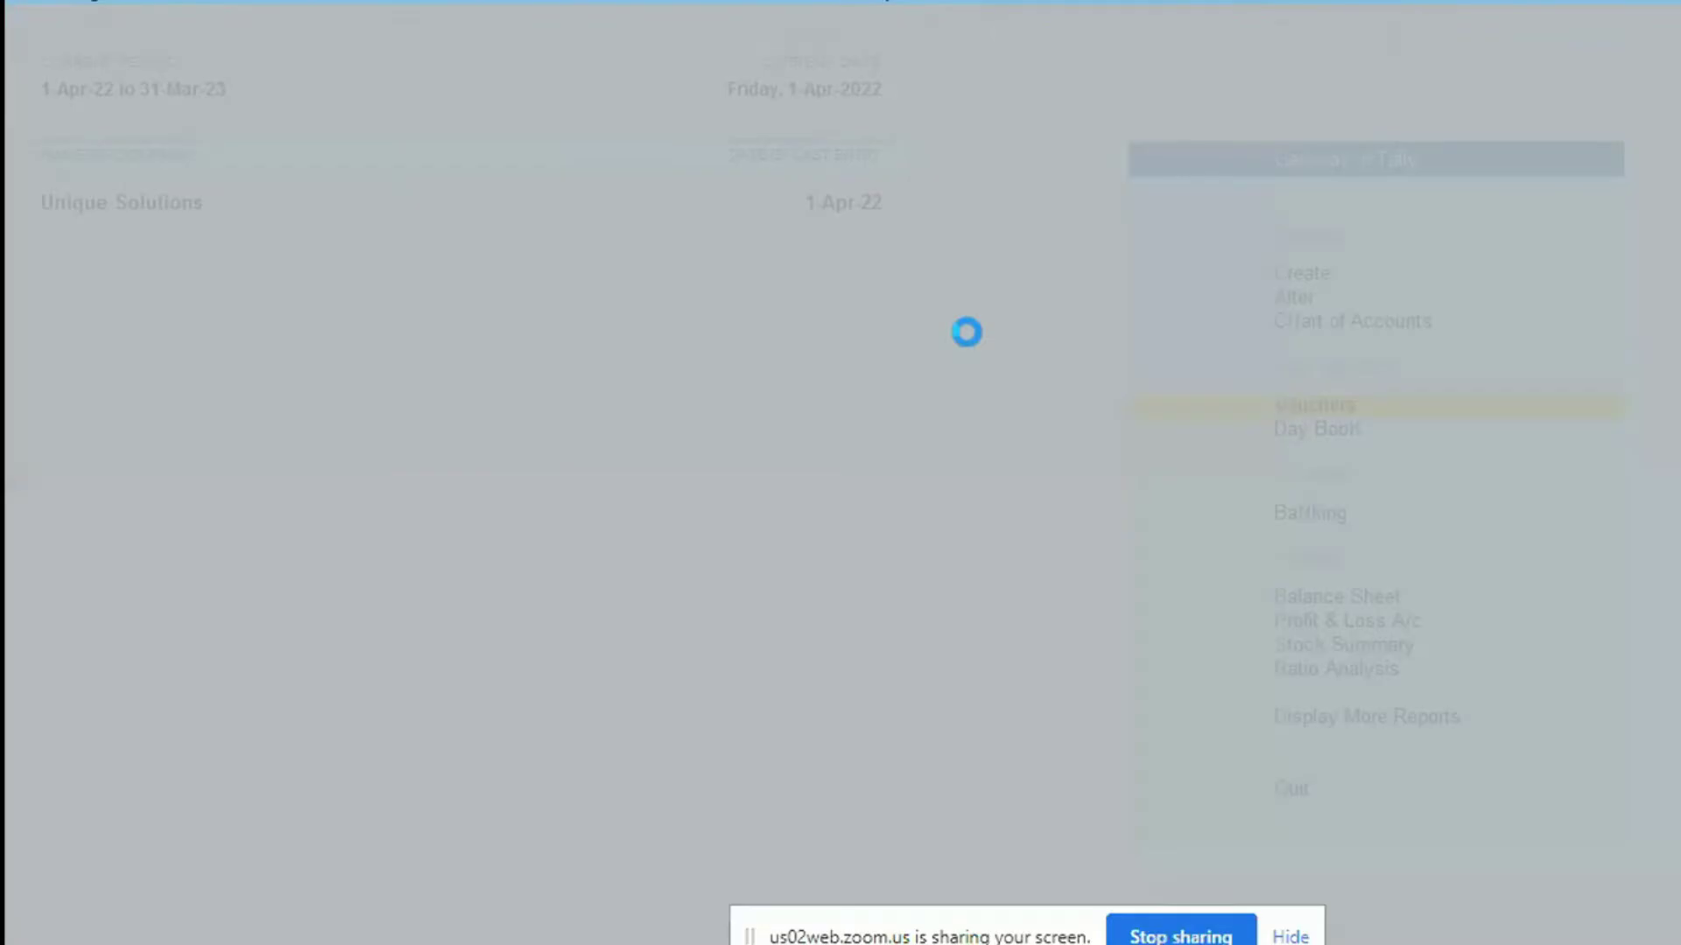
key("Escape")
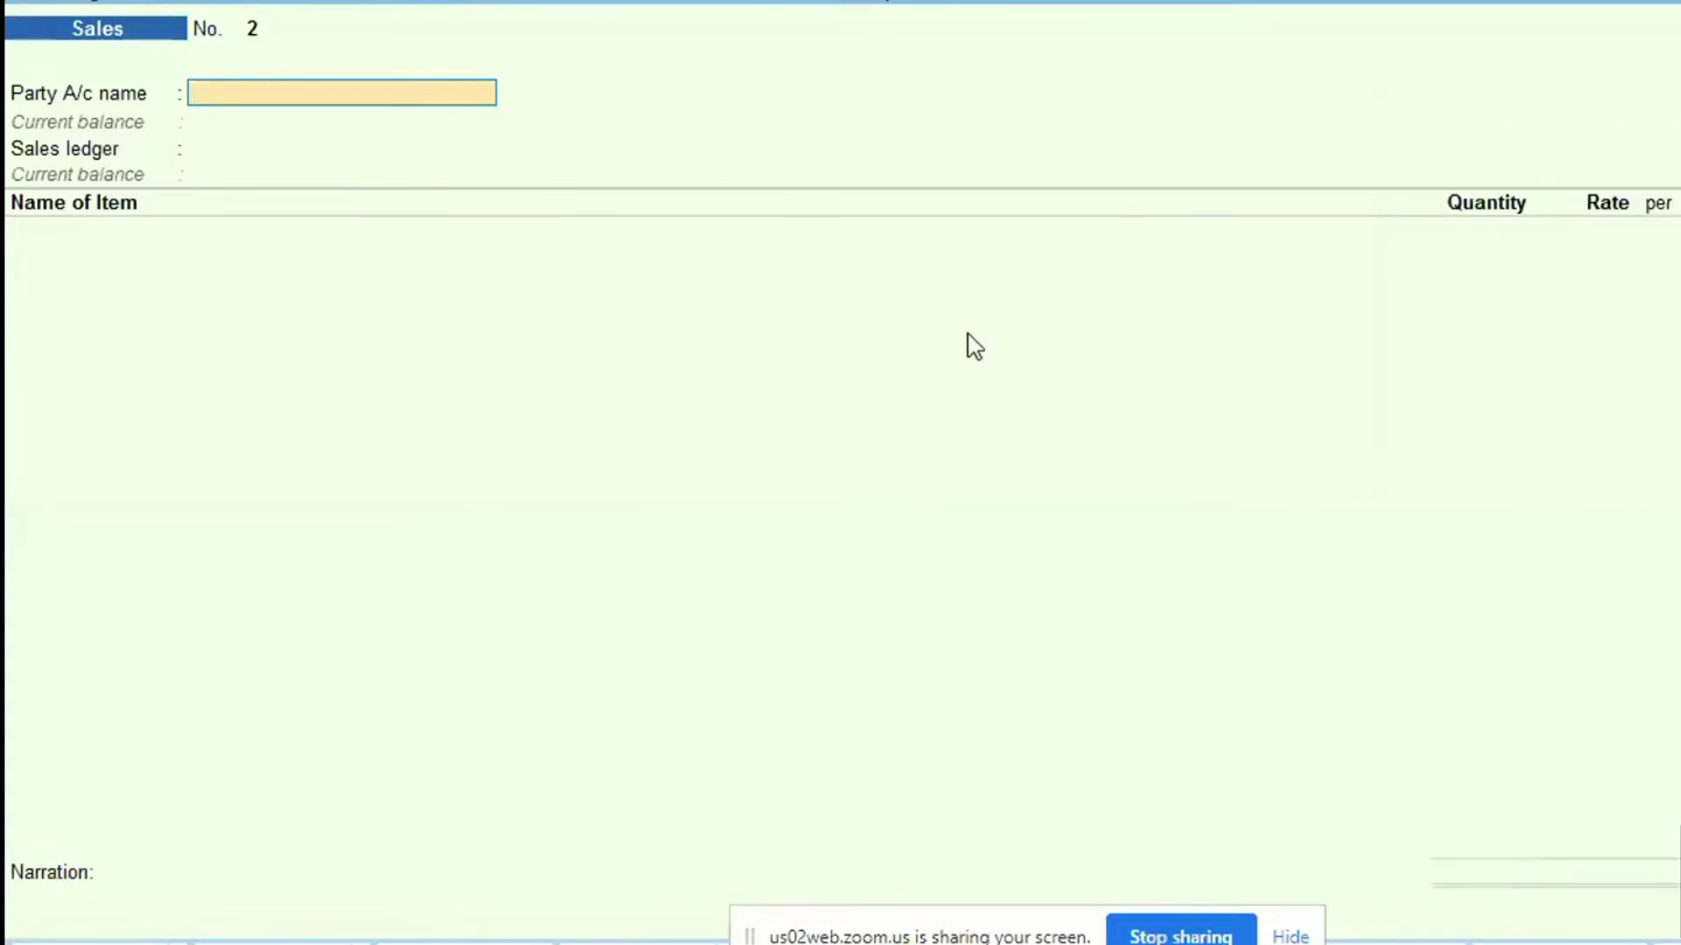
key("Escape")
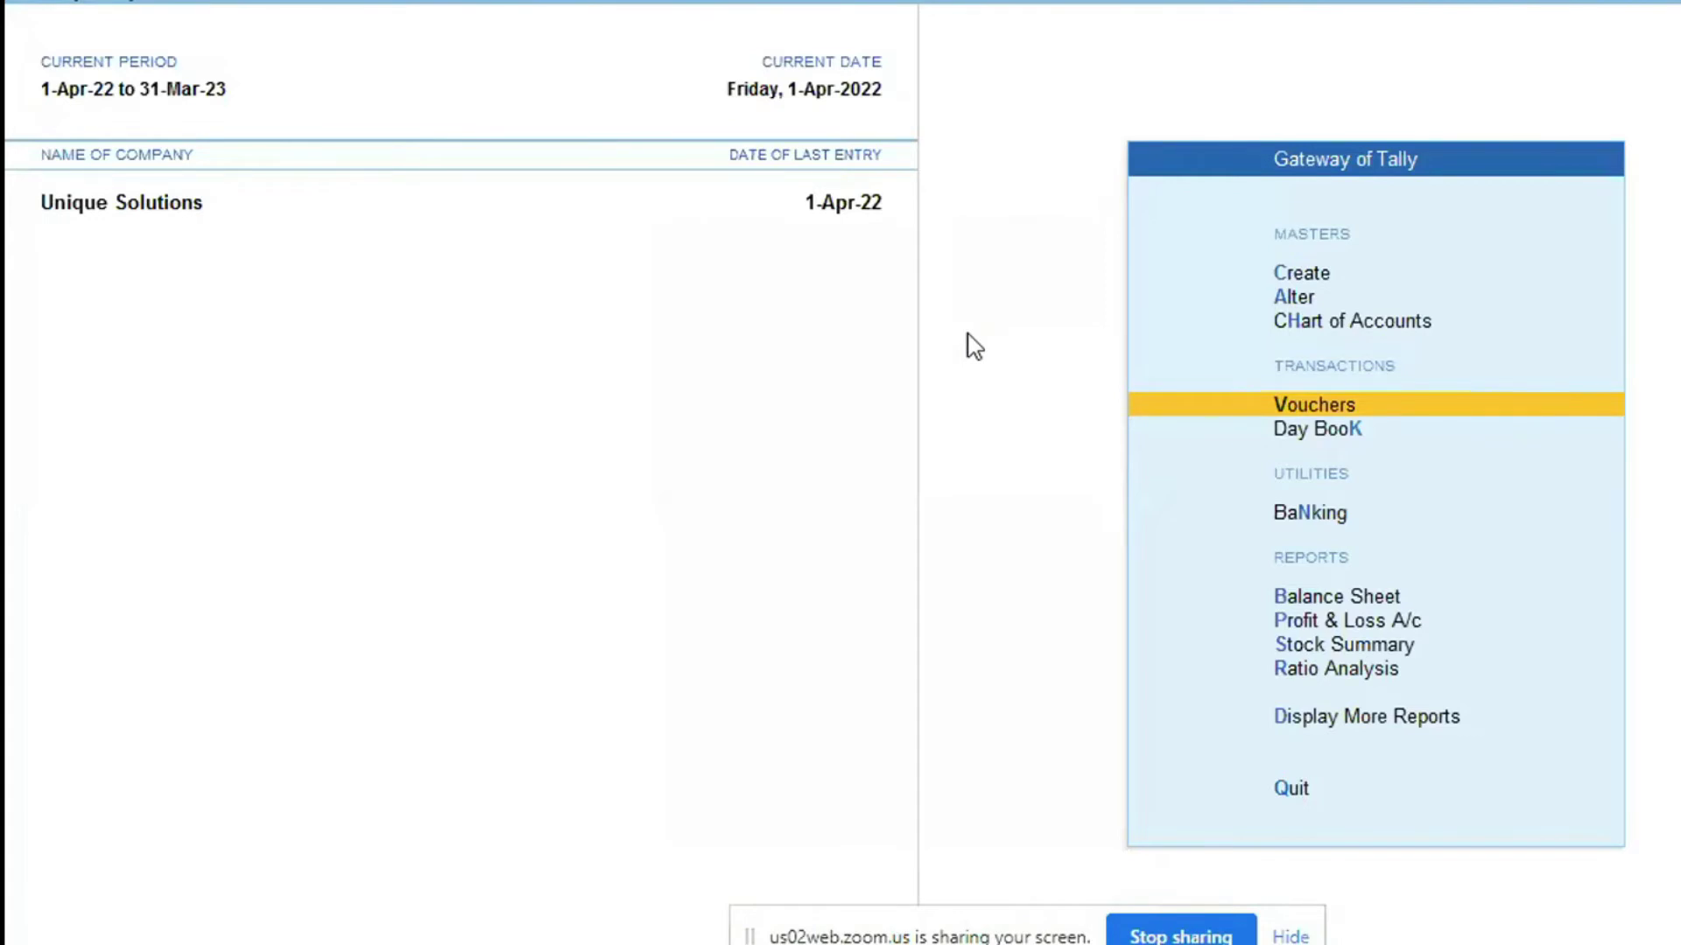
- Open the Stock Summary and drill down through the 2/32GB group to REDMI 10X's monthly movements
key("Down")
key("Down")
key("Down")
key("Down")
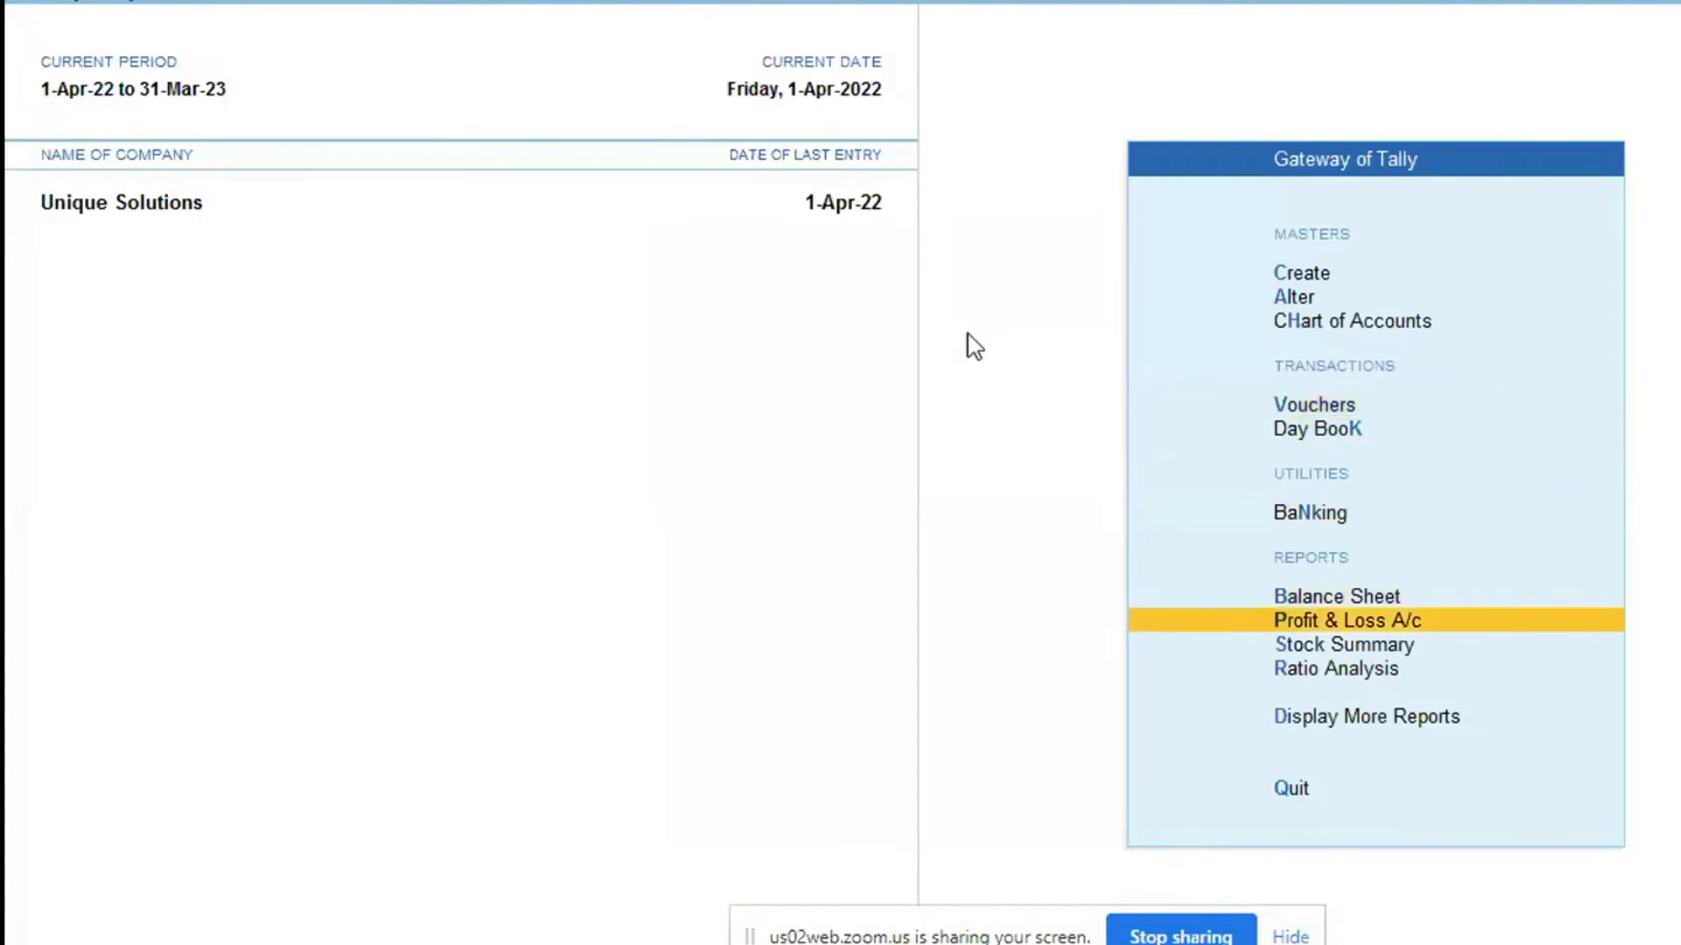
key("Down")
key("Return")
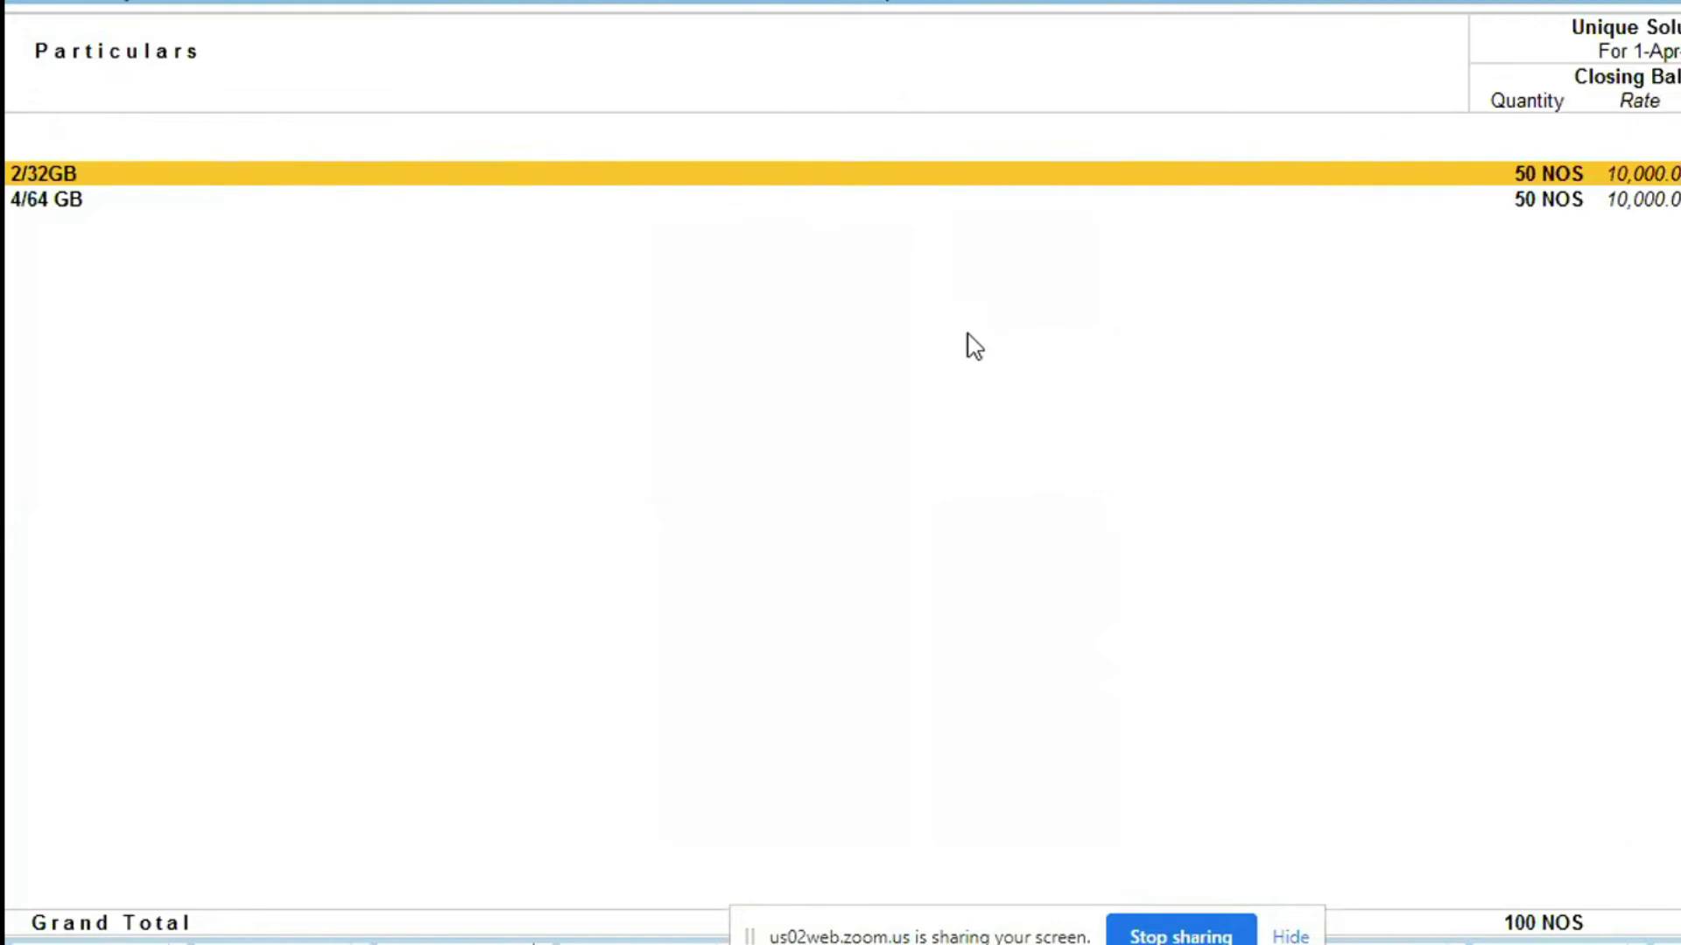
key("Return")
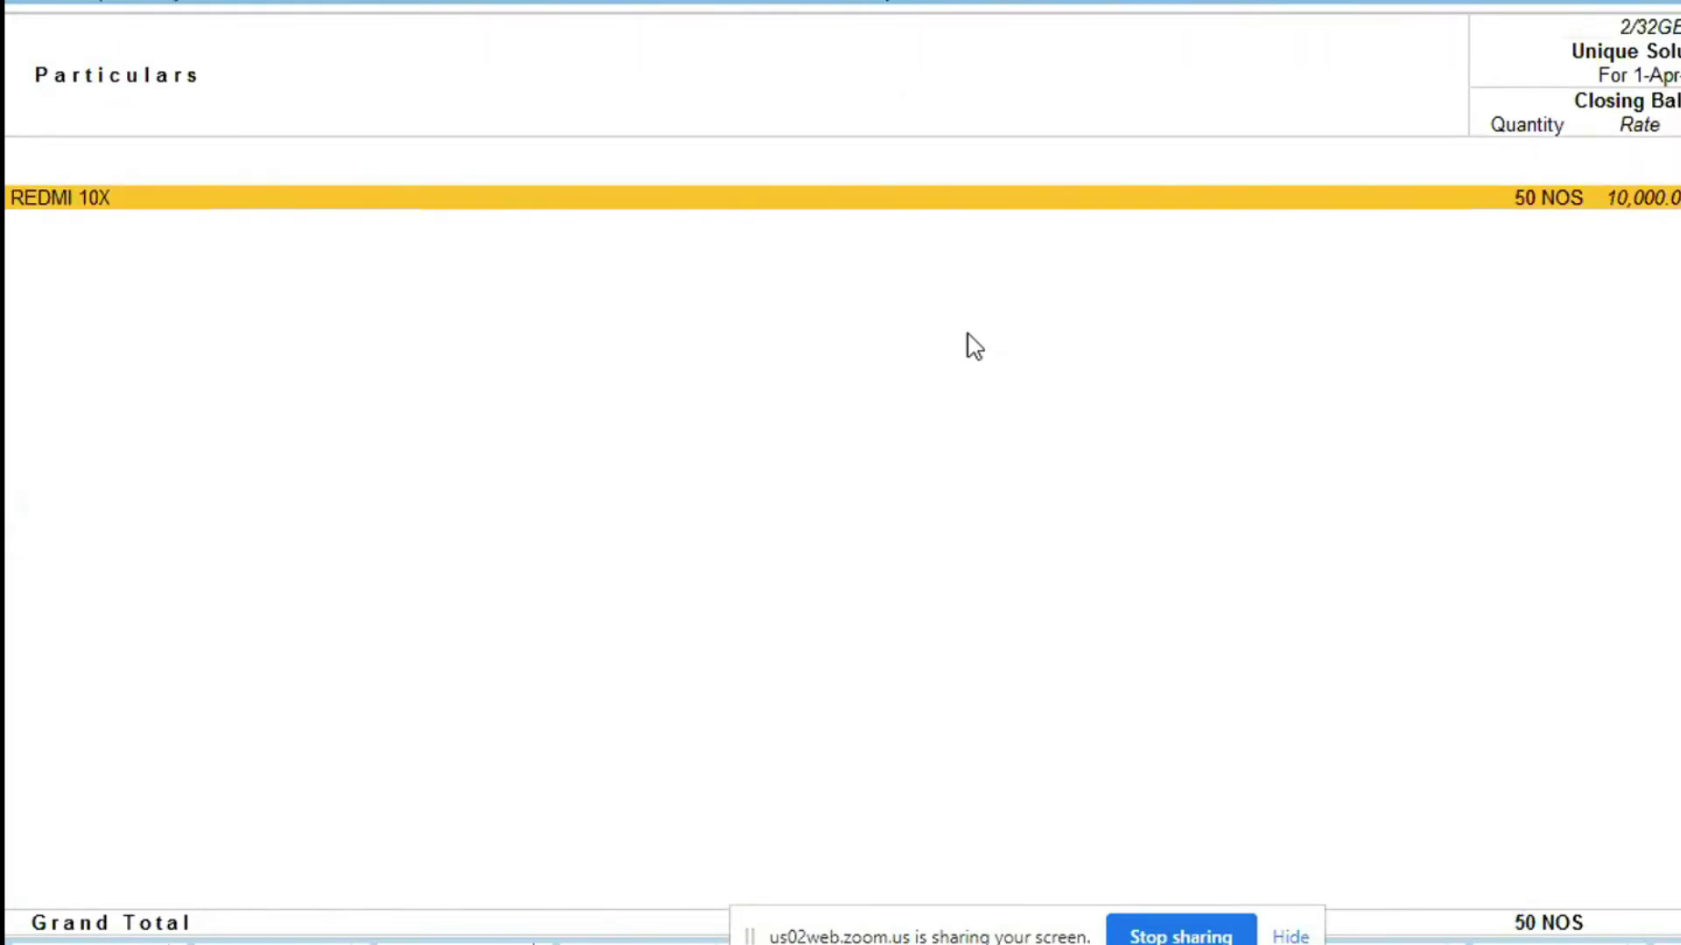
key("Return")
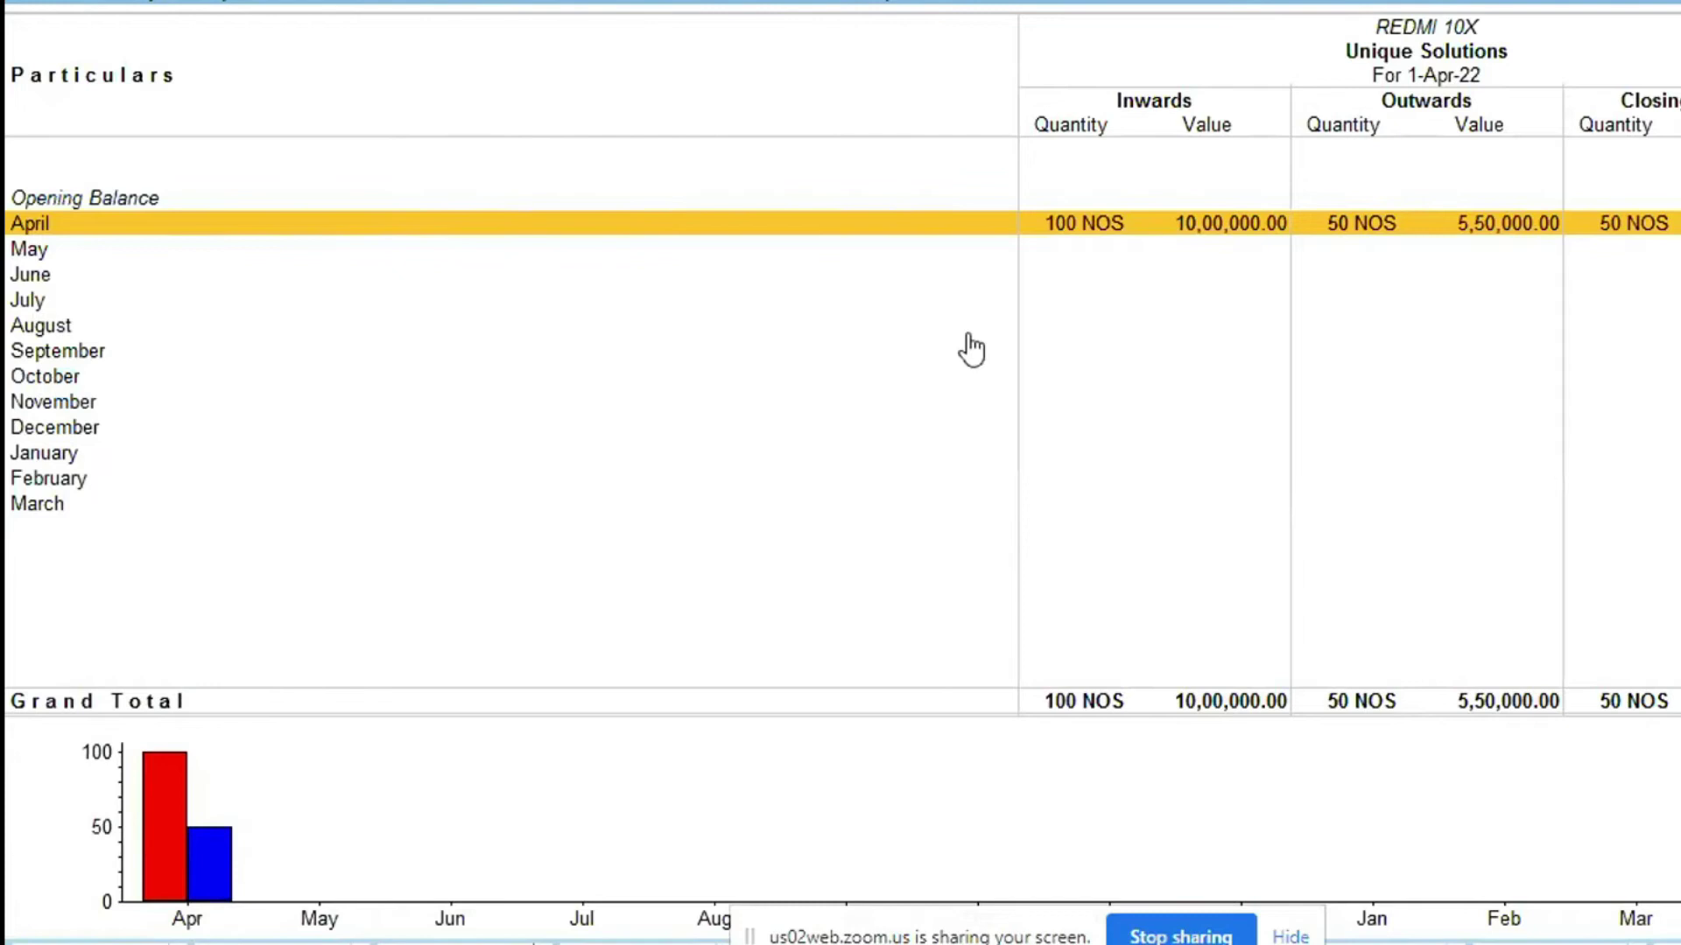
- Review the configuration options of REDMI 10X's monthly report, keep them as they are and return to the Stock Summary
key("F12")
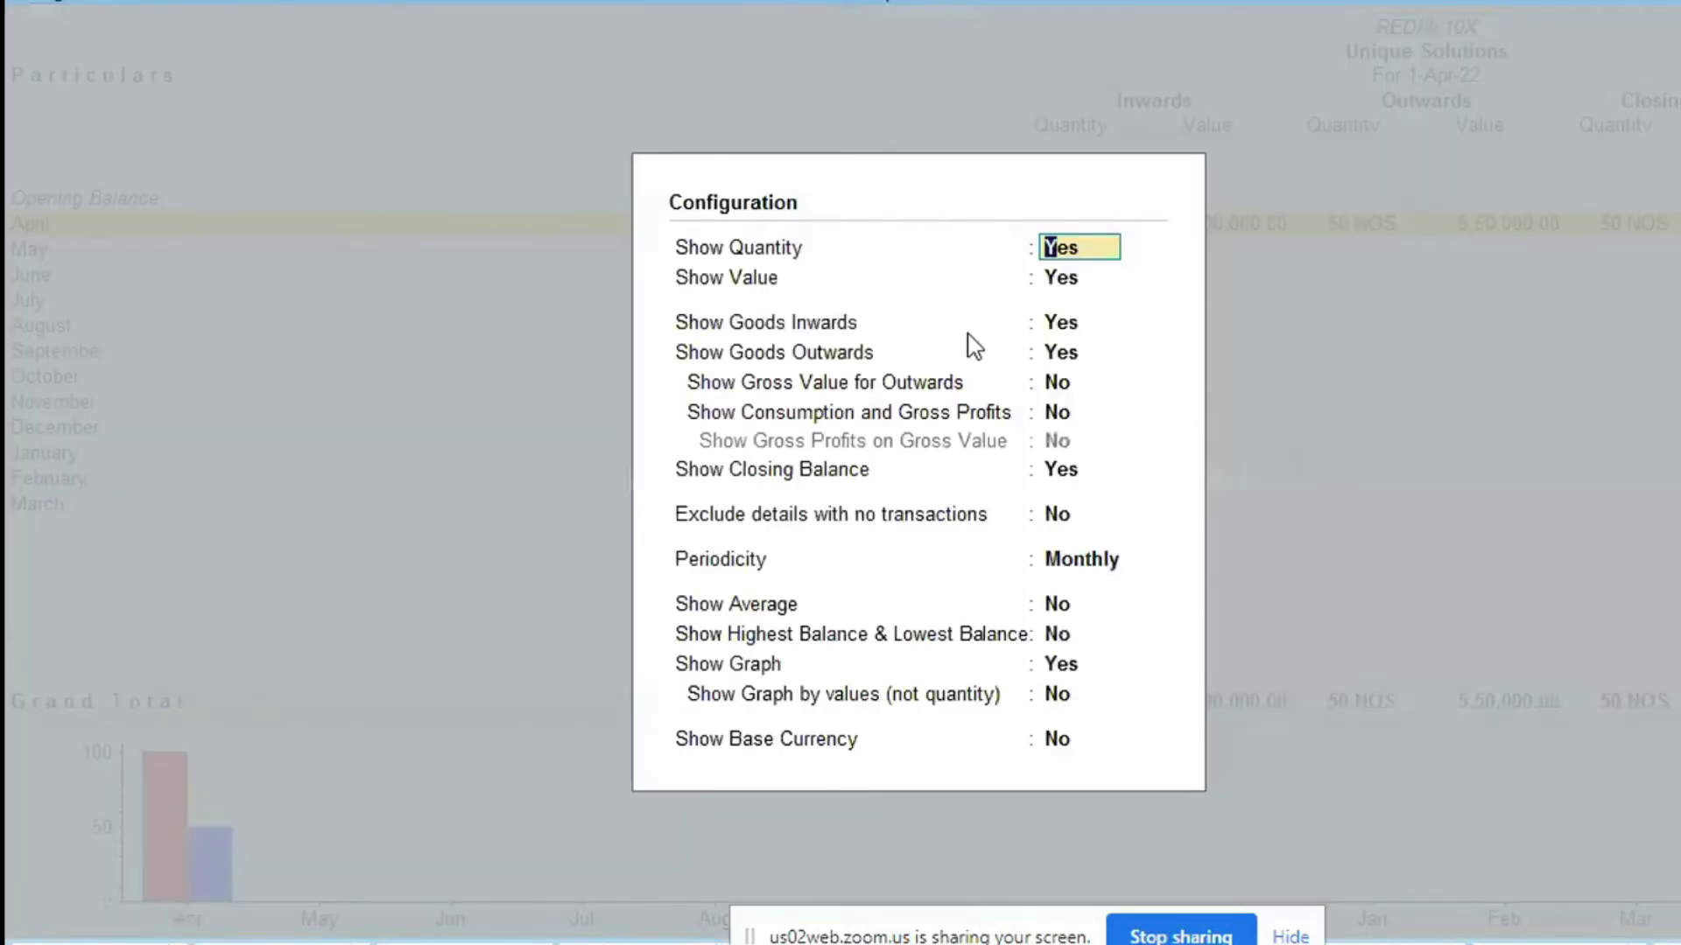
key("Down")
key("Down")
key("Down")
key("Down")
key("Down")
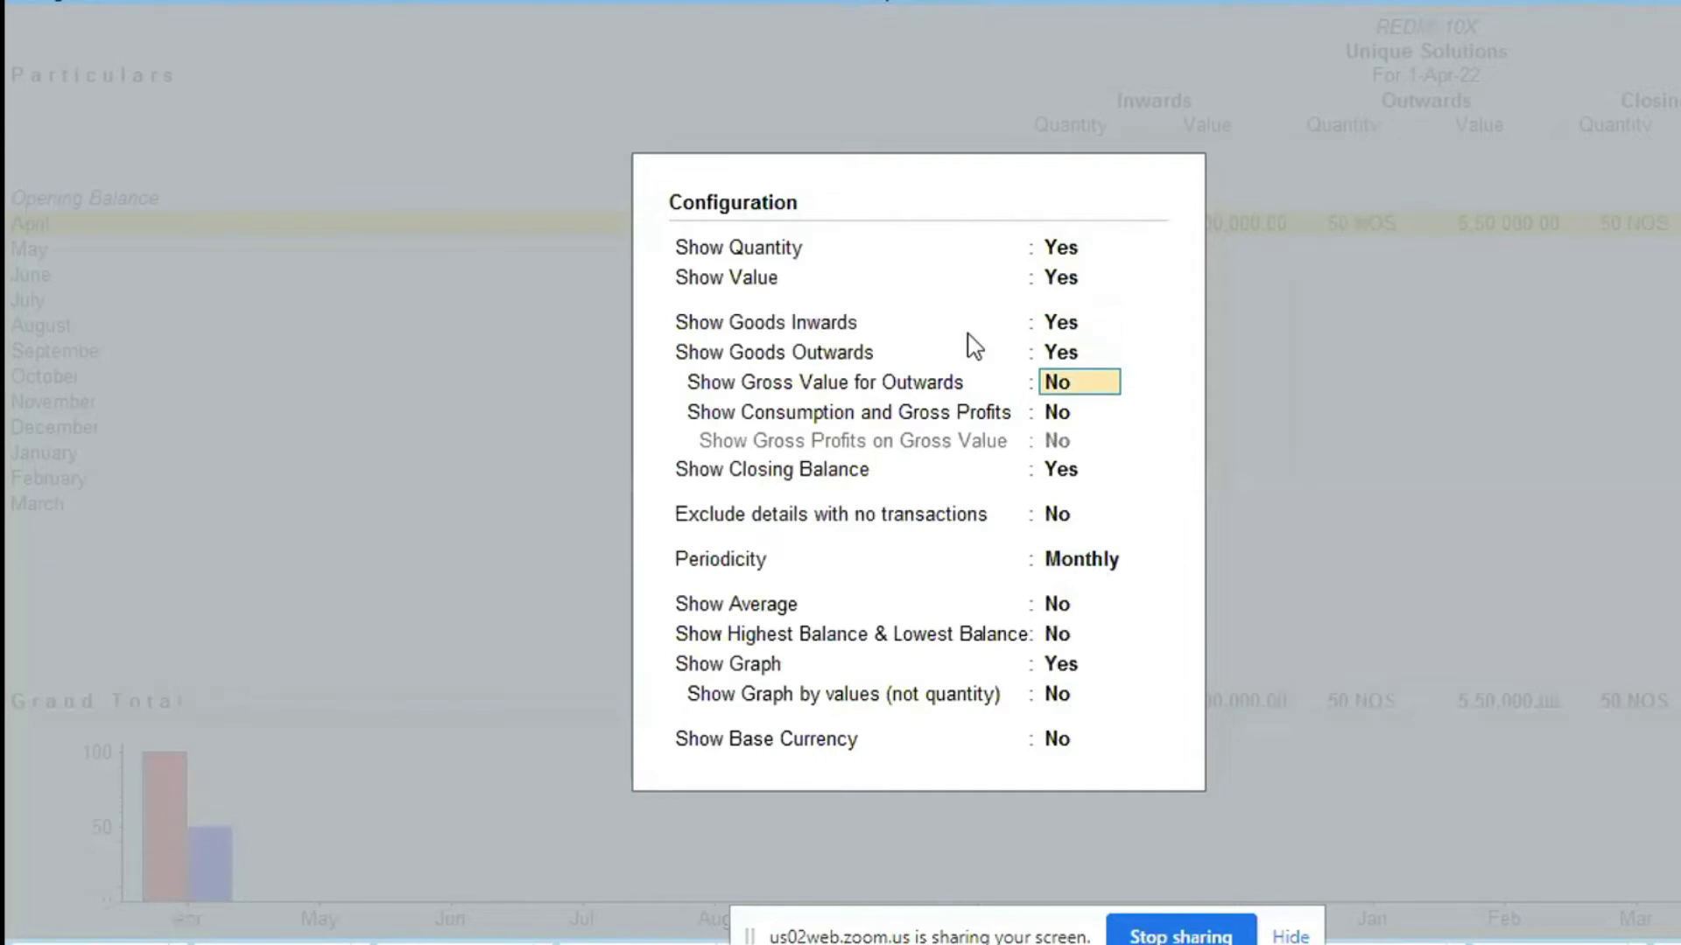
key("Down")
key("Down")
key("Down")
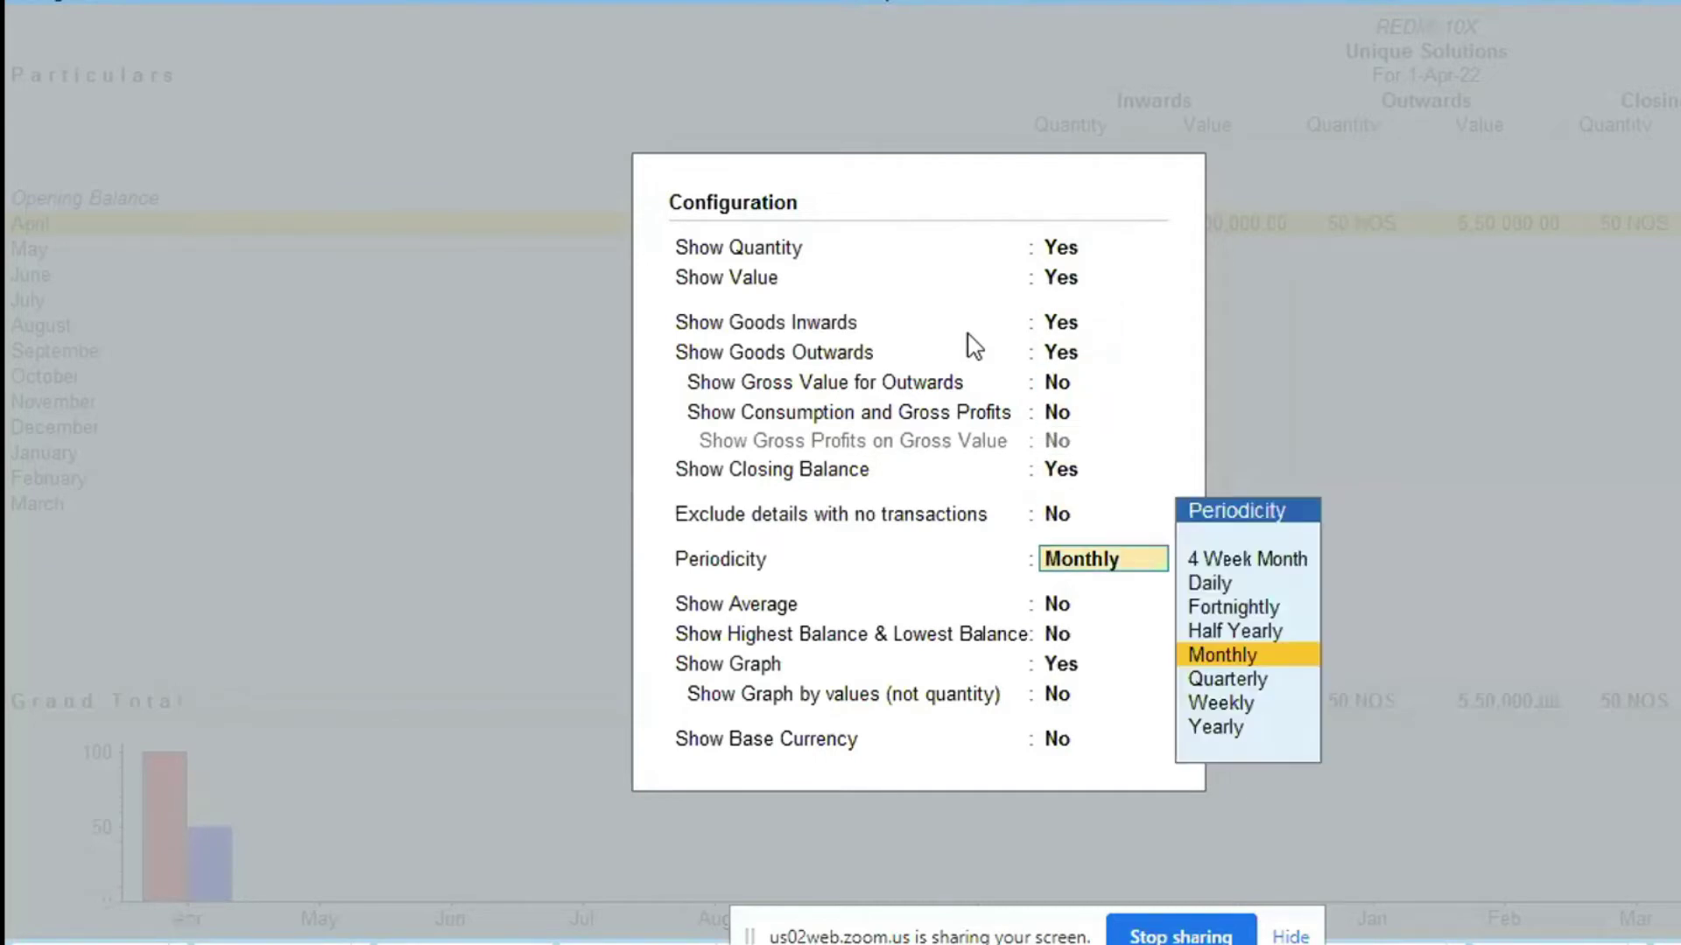
key("Return")
key("Down")
key("Down")
key("Down")
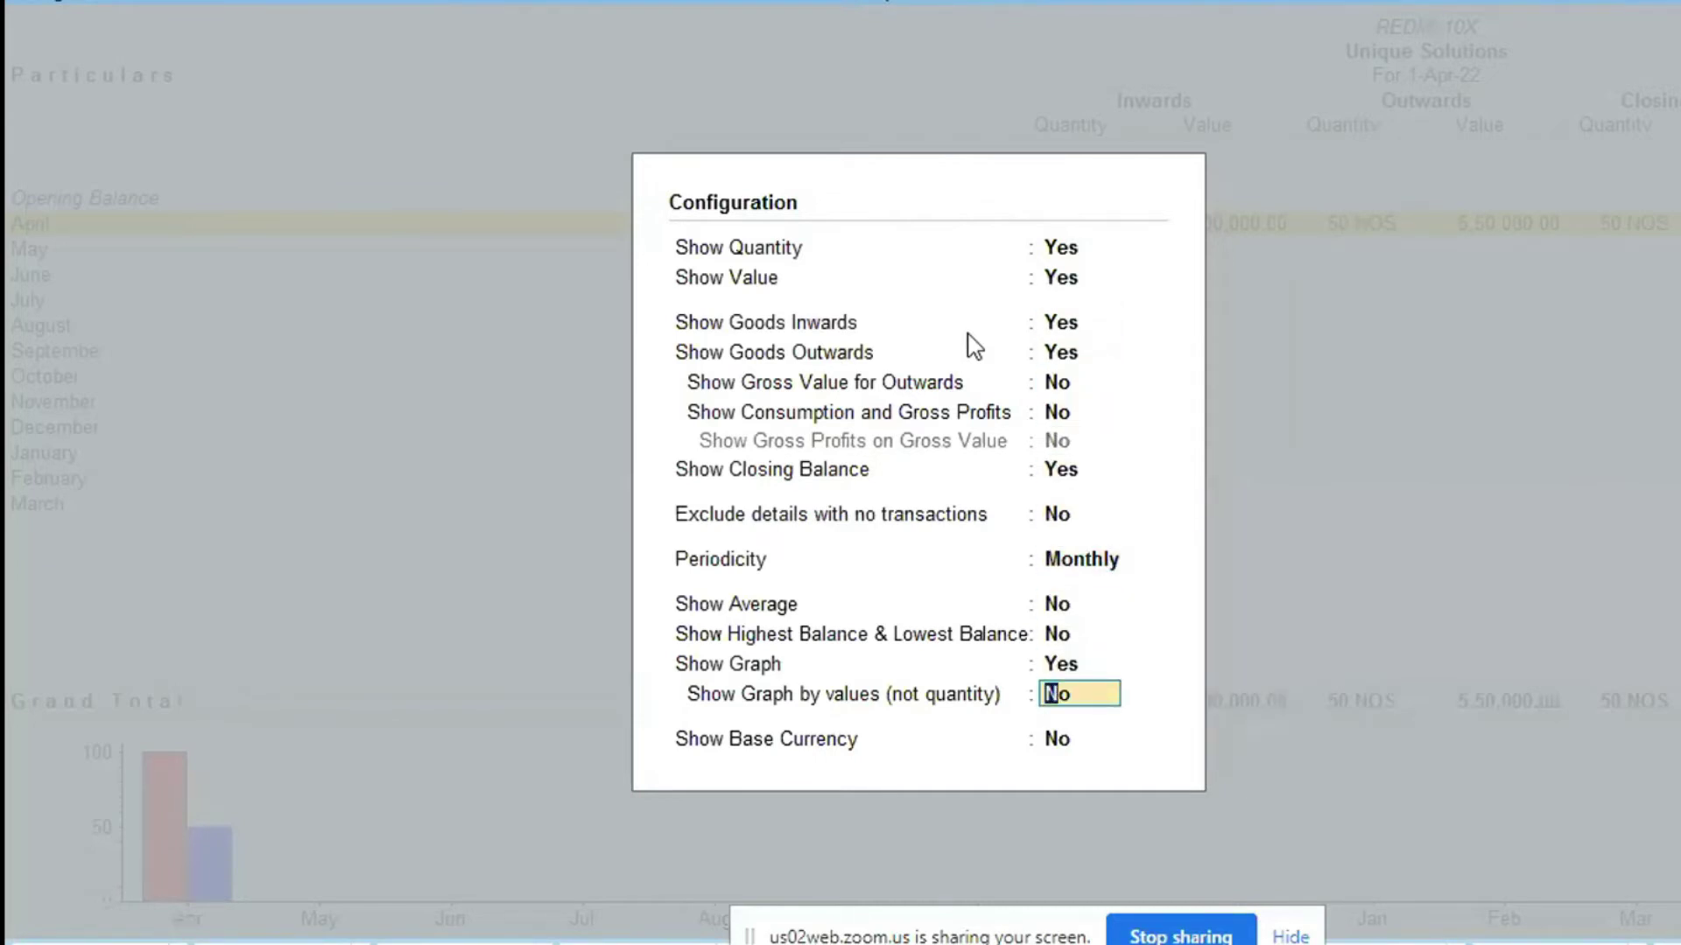
key("ctrl+a")
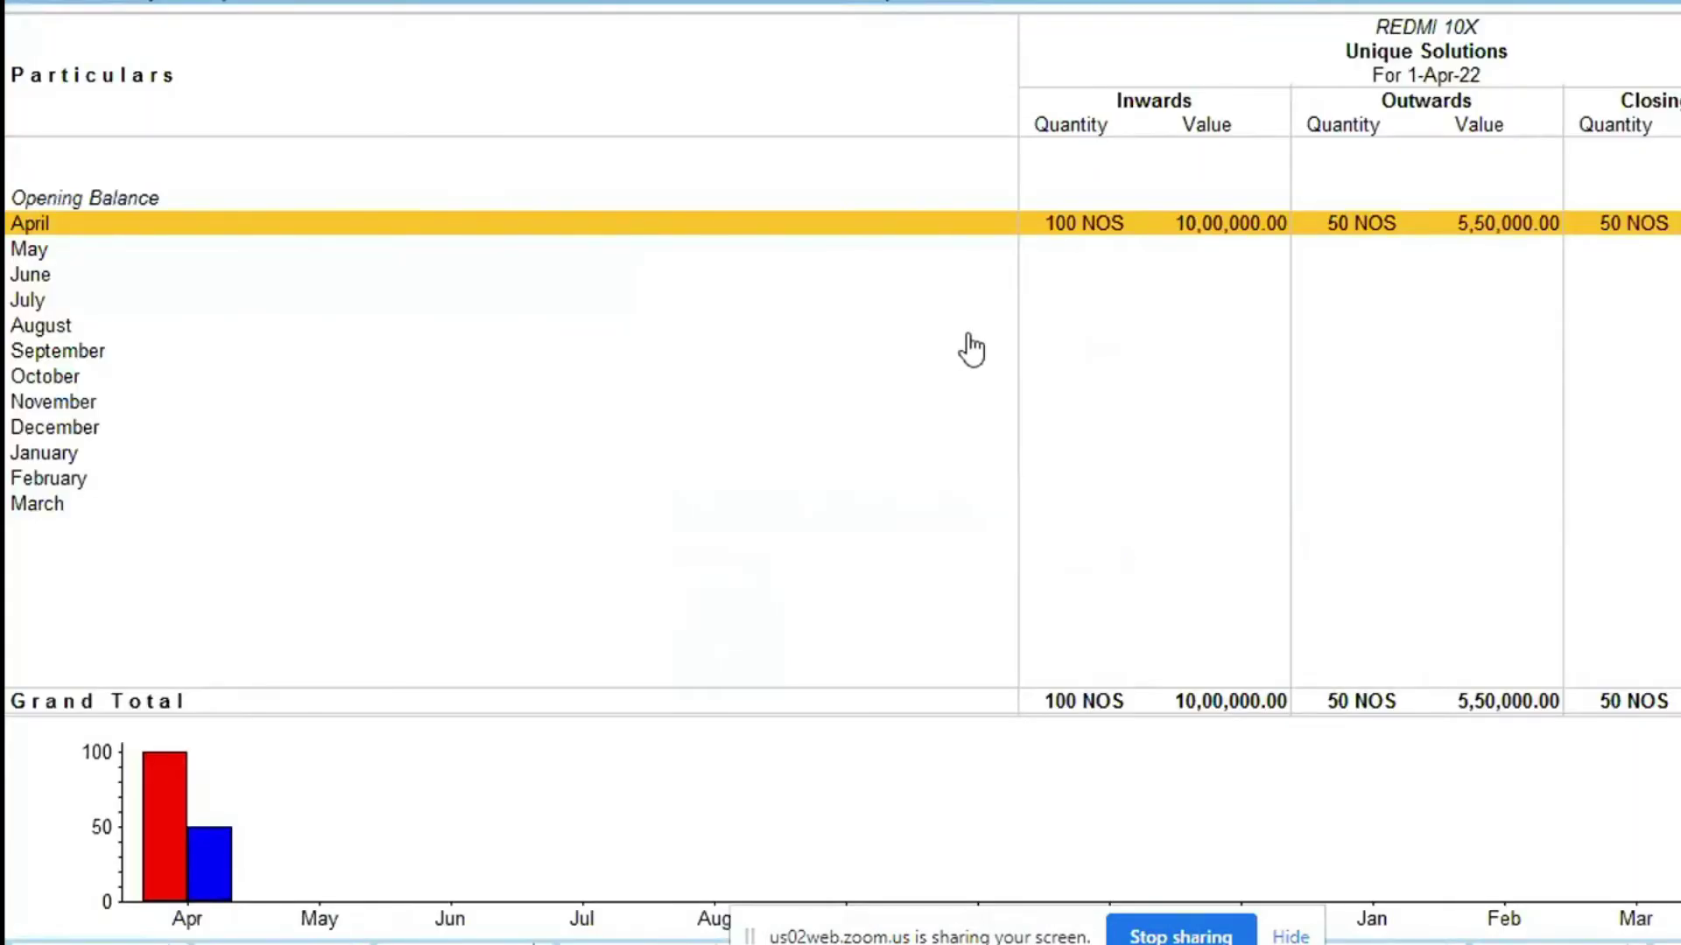
key("Escape")
key("Escape")
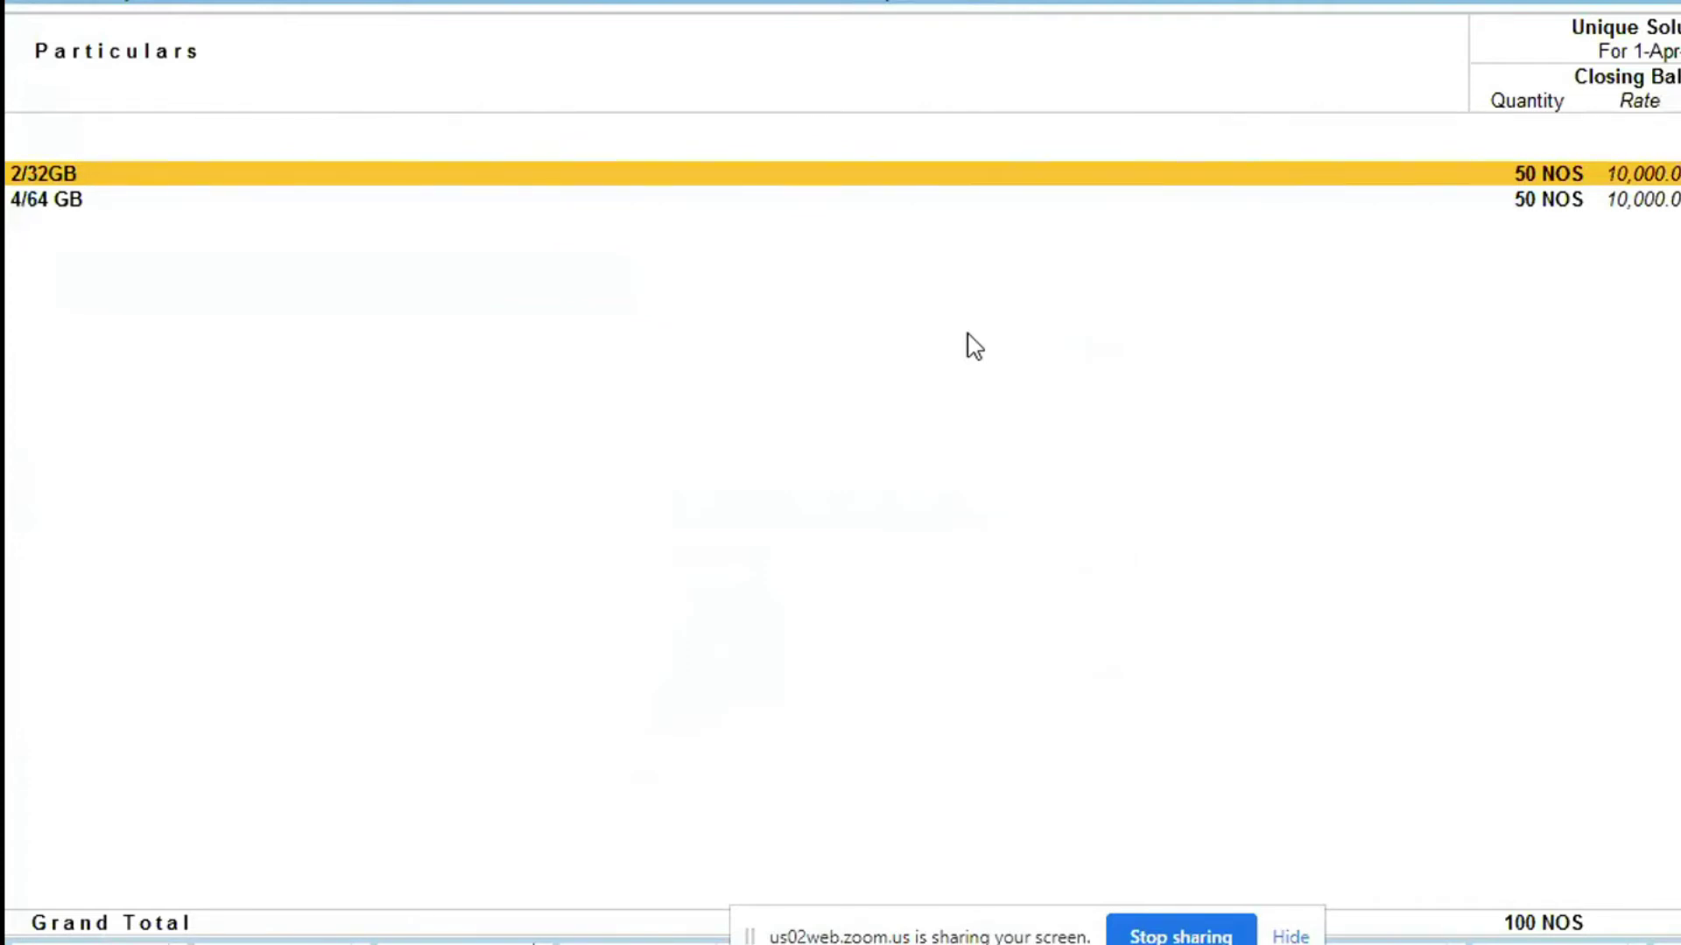
- Configure the Stock Summary to show the opening balance, goods inwards and goods outwards
key("F12")
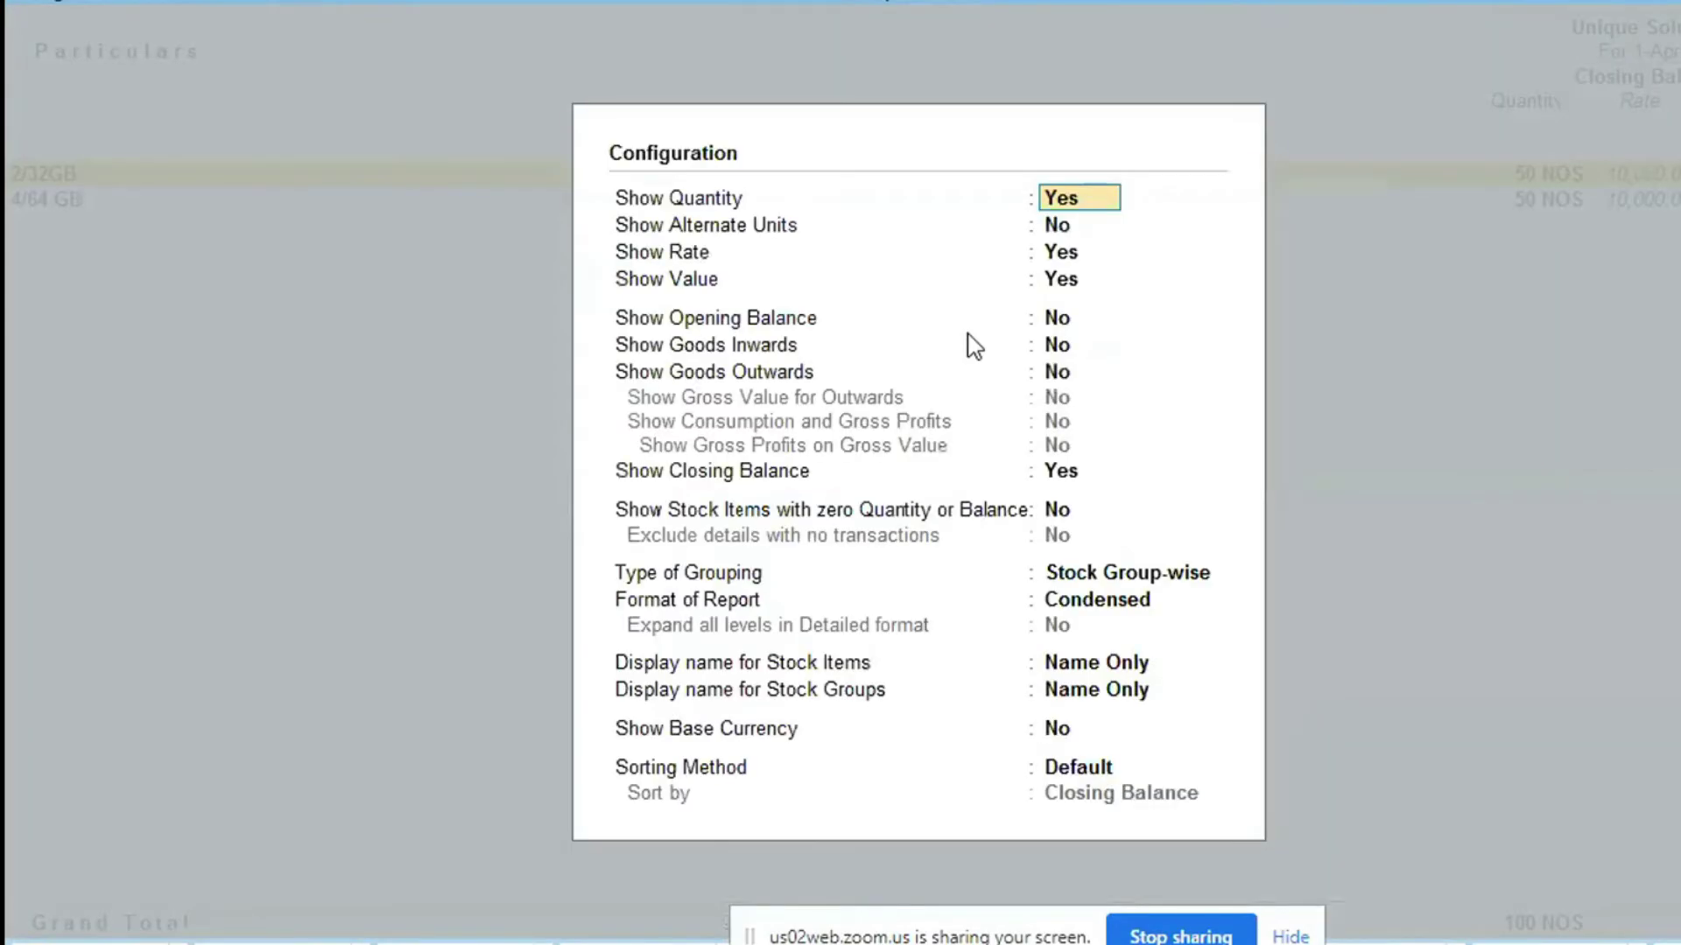
key("Down")
key("Down")
key("Down")
key("Down")
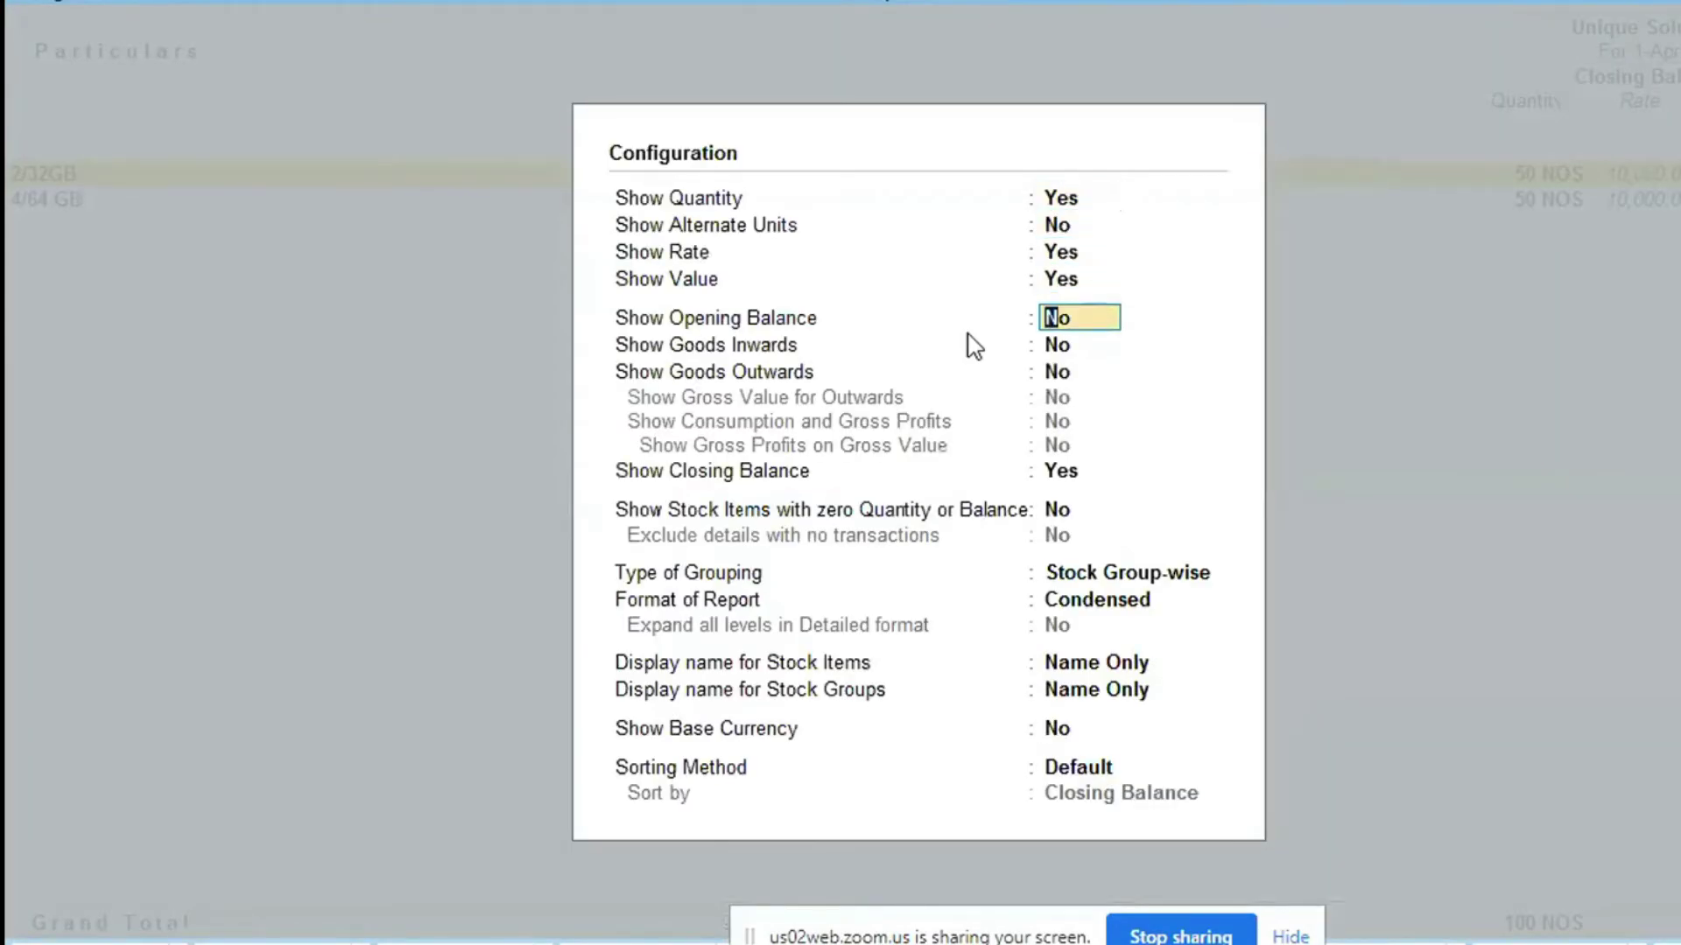
type("y")
key("Return")
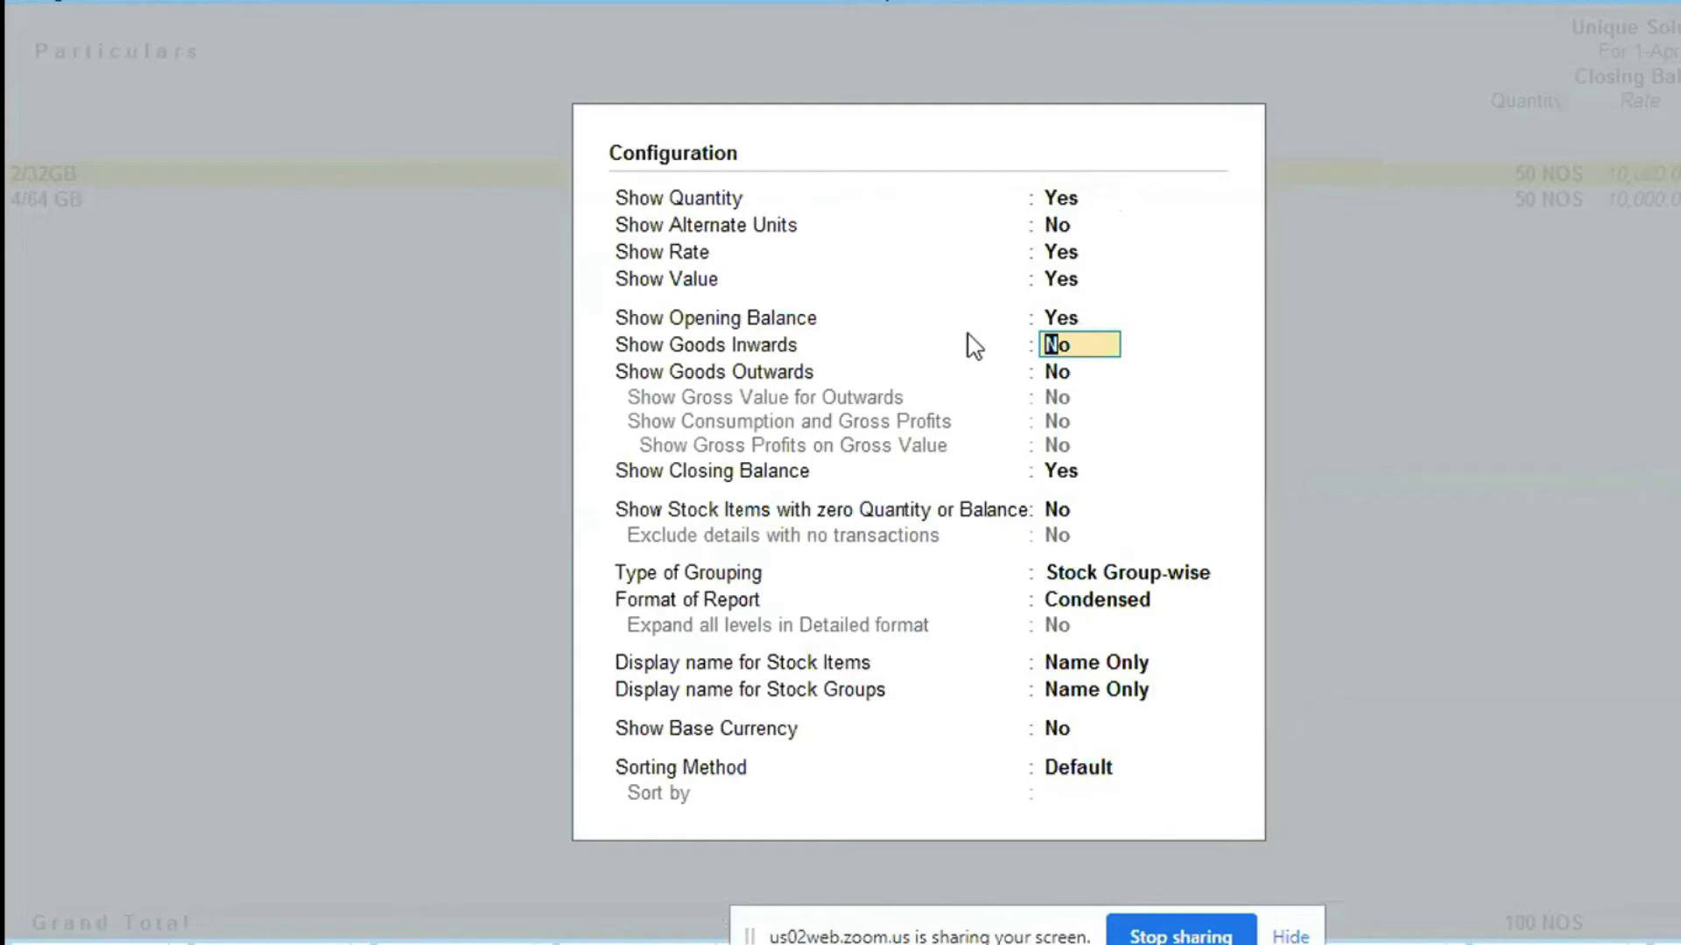
type("y")
key("Return")
type("y")
key("Return")
key("Return")
key("Return")
key("Return")
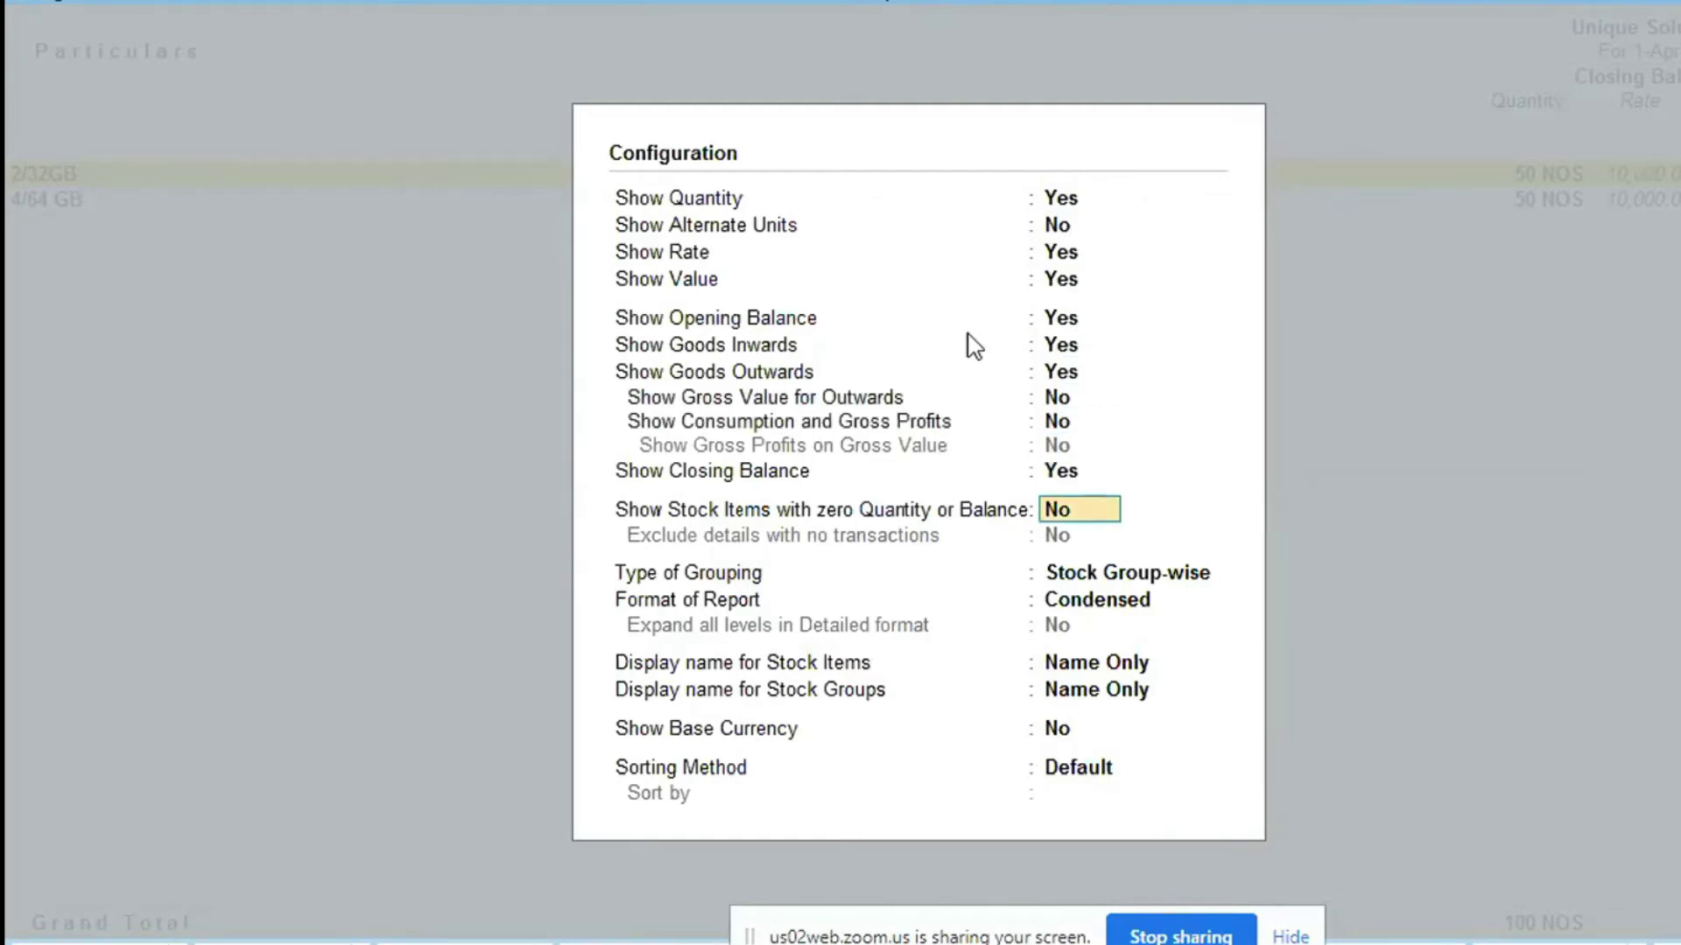
- Set the Stock Summary's type of grouping to Stock Item-wise and apply the configuration
key("Return")
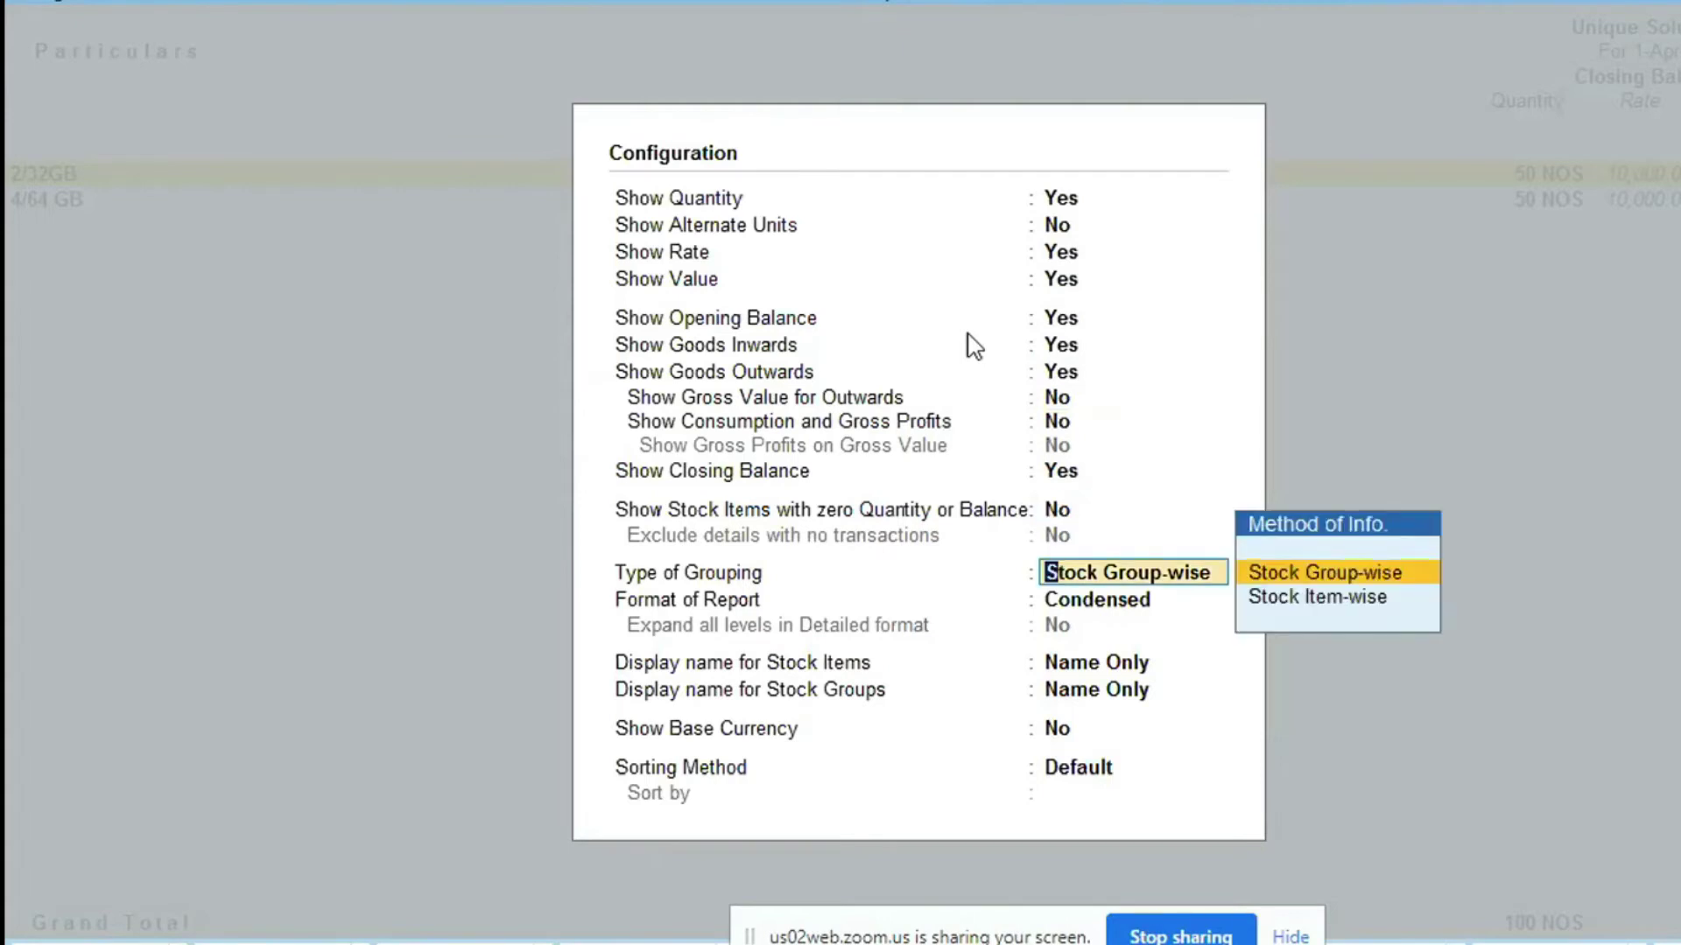
key("Down")
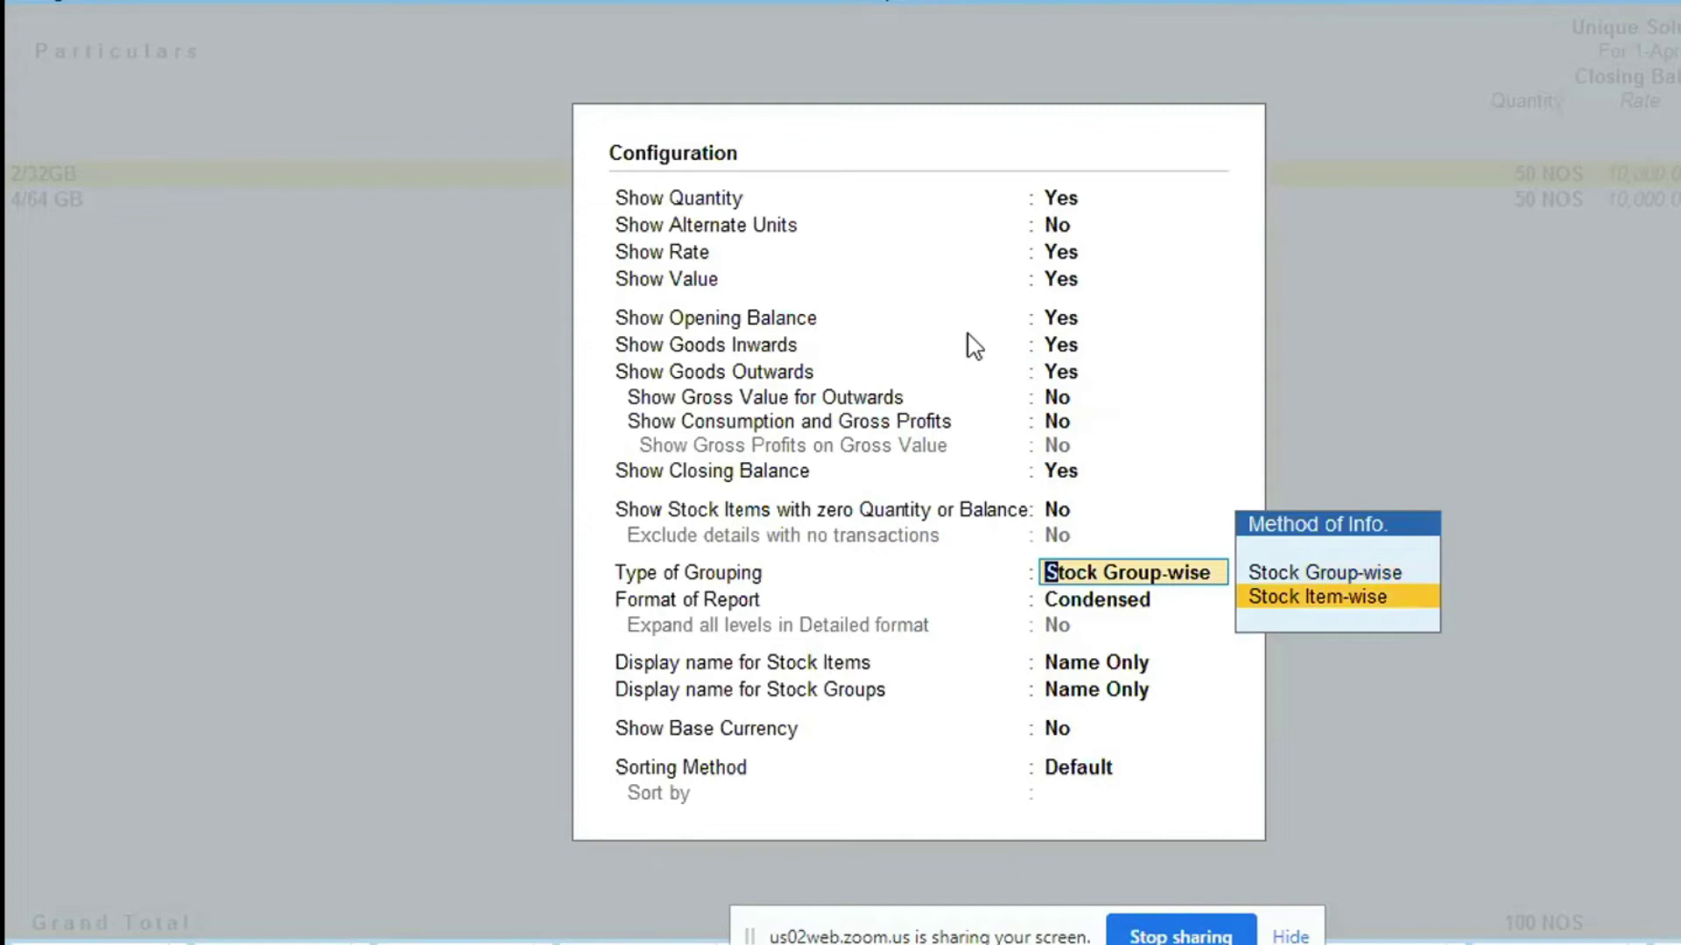
key("Return")
key("Return")
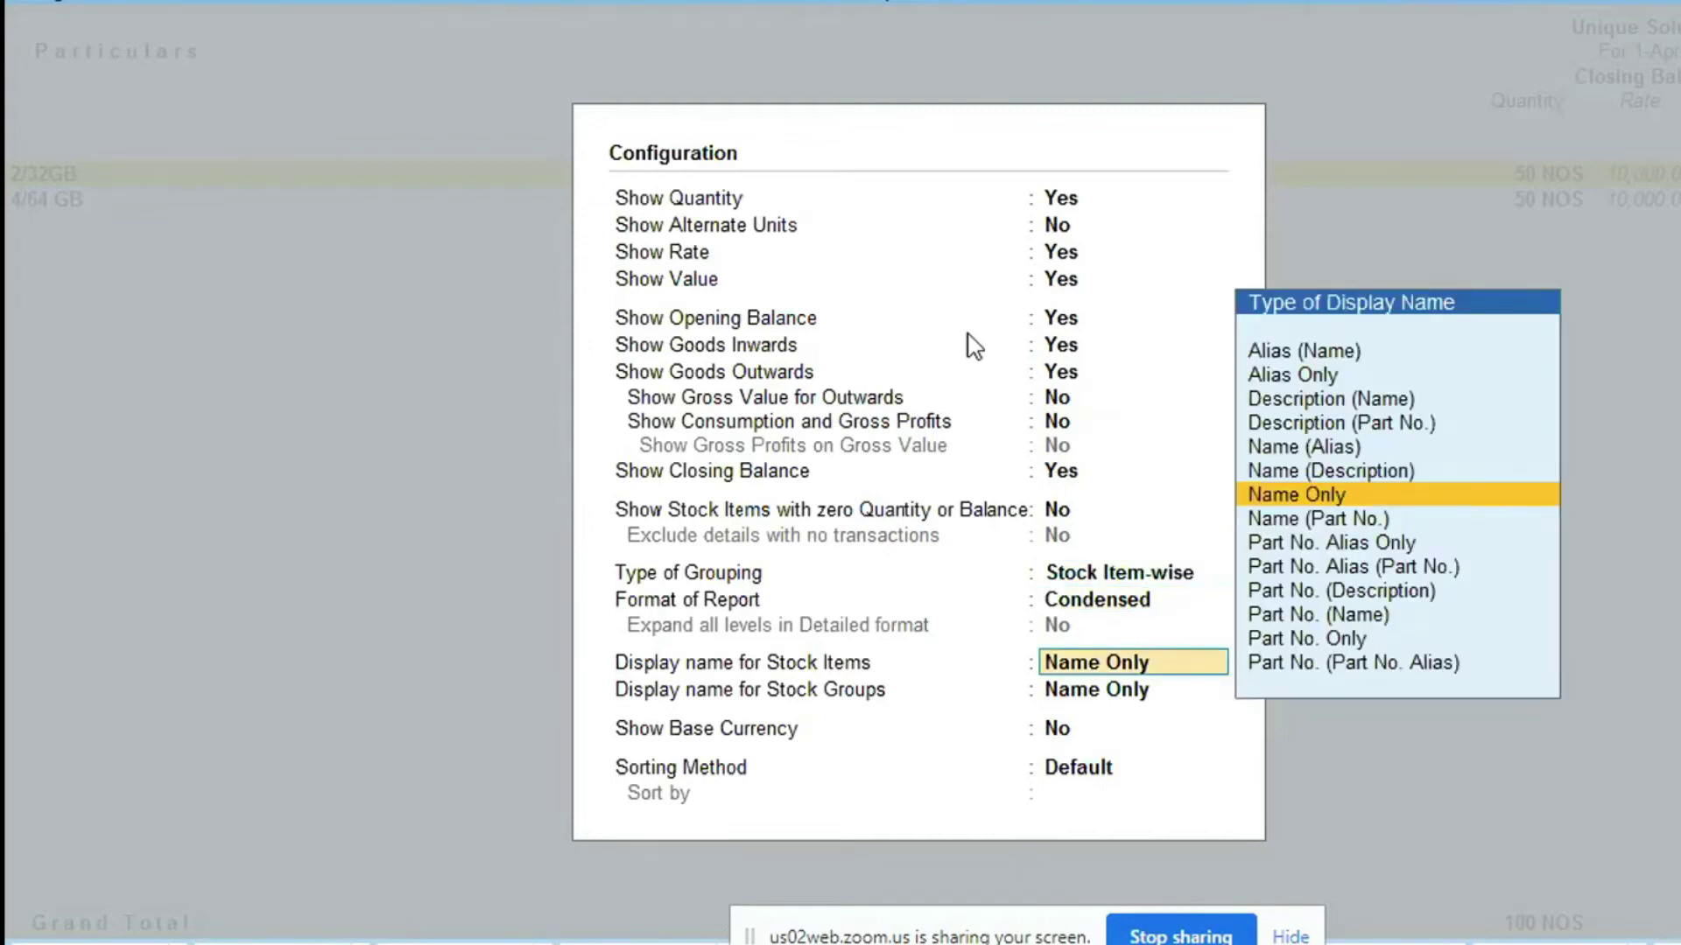
key("ctrl+a")
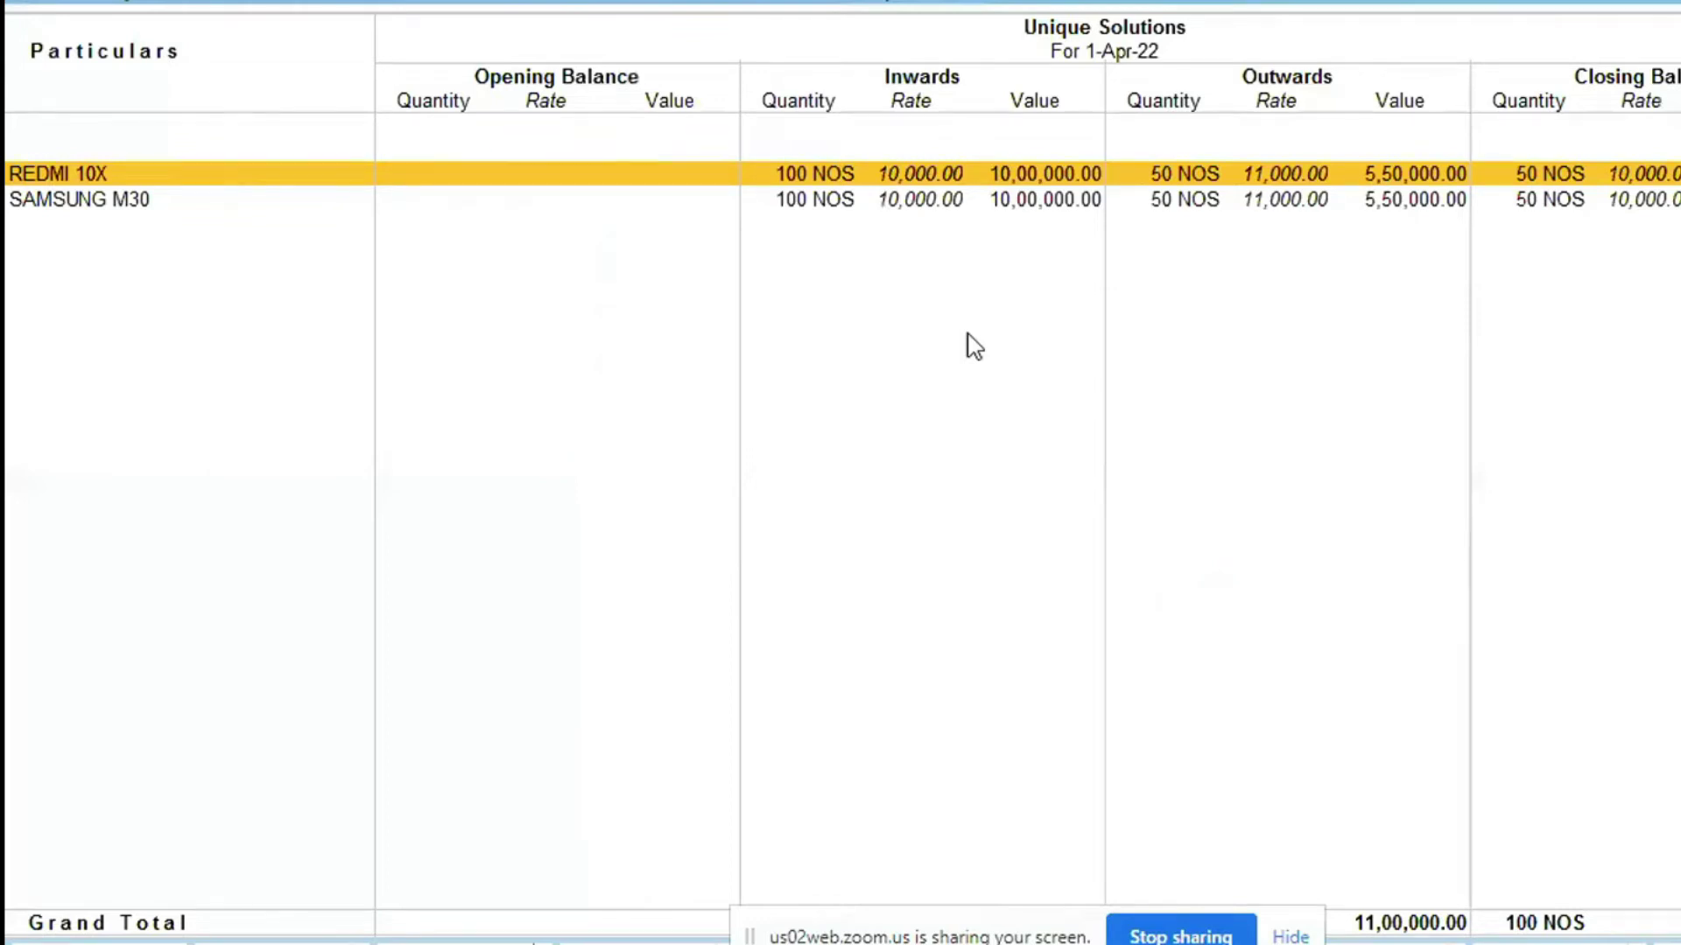
- Set the Stock Summary's type of grouping to Stock Group-wise in its configuration
key("F12")
key("Down")
key("Down")
key("Down")
key("Down")
key("Down")
key("Down")
key("Down")
key("Down")
key("Down")
key("Down")
key("Down")
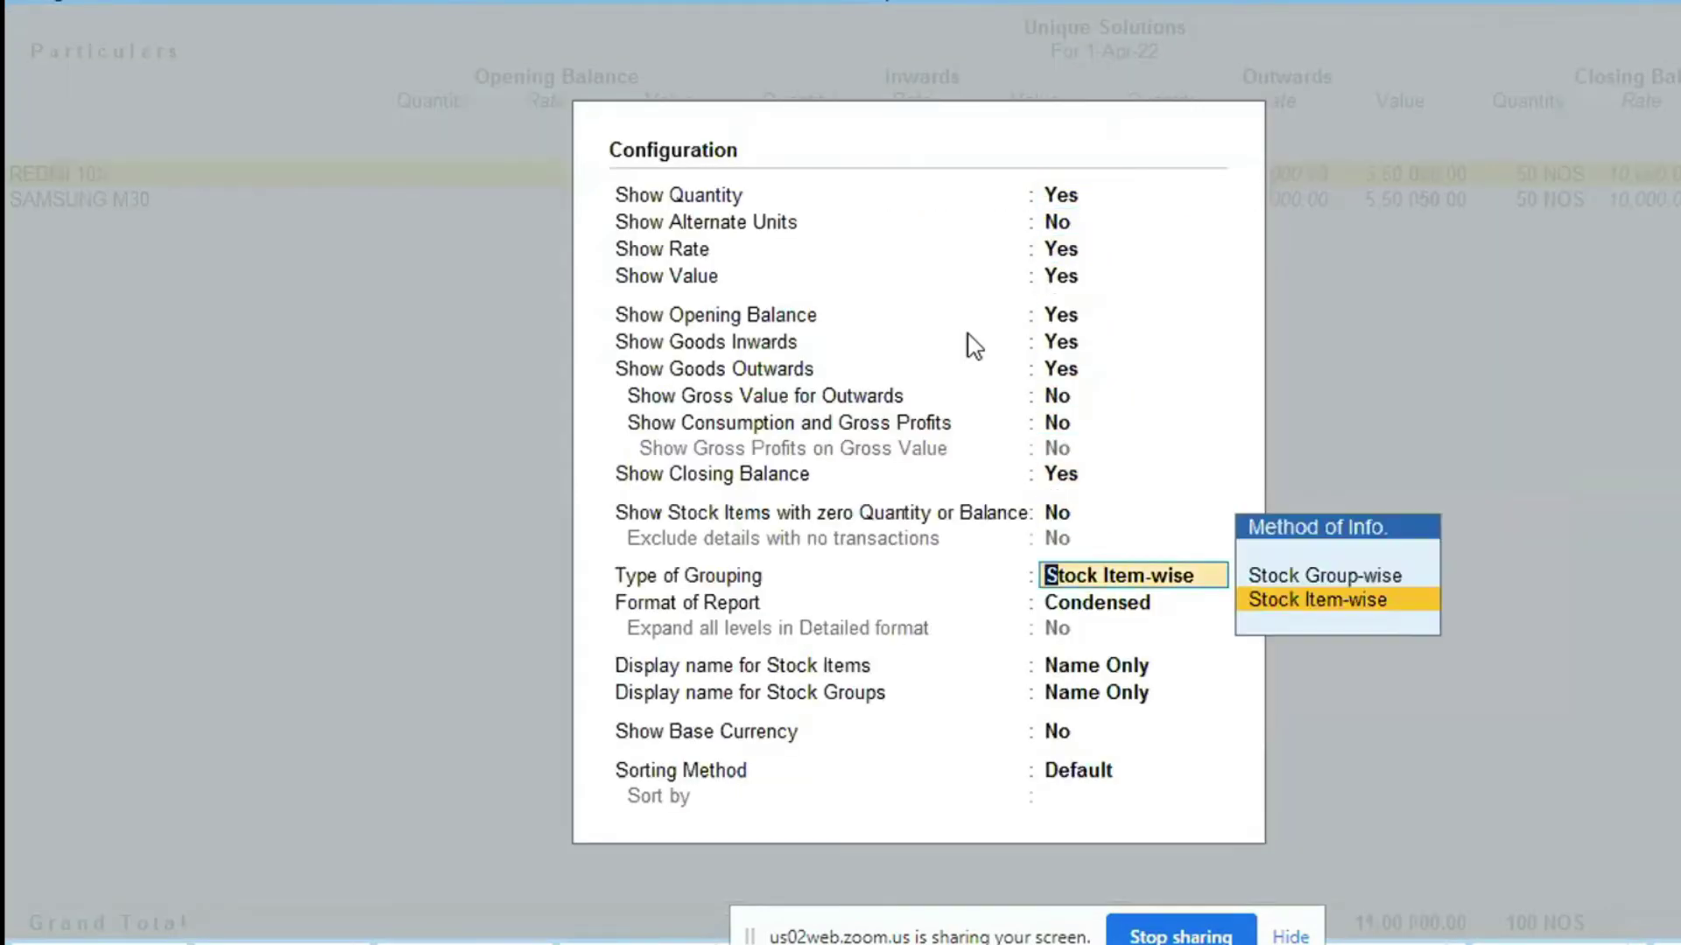
key("Up")
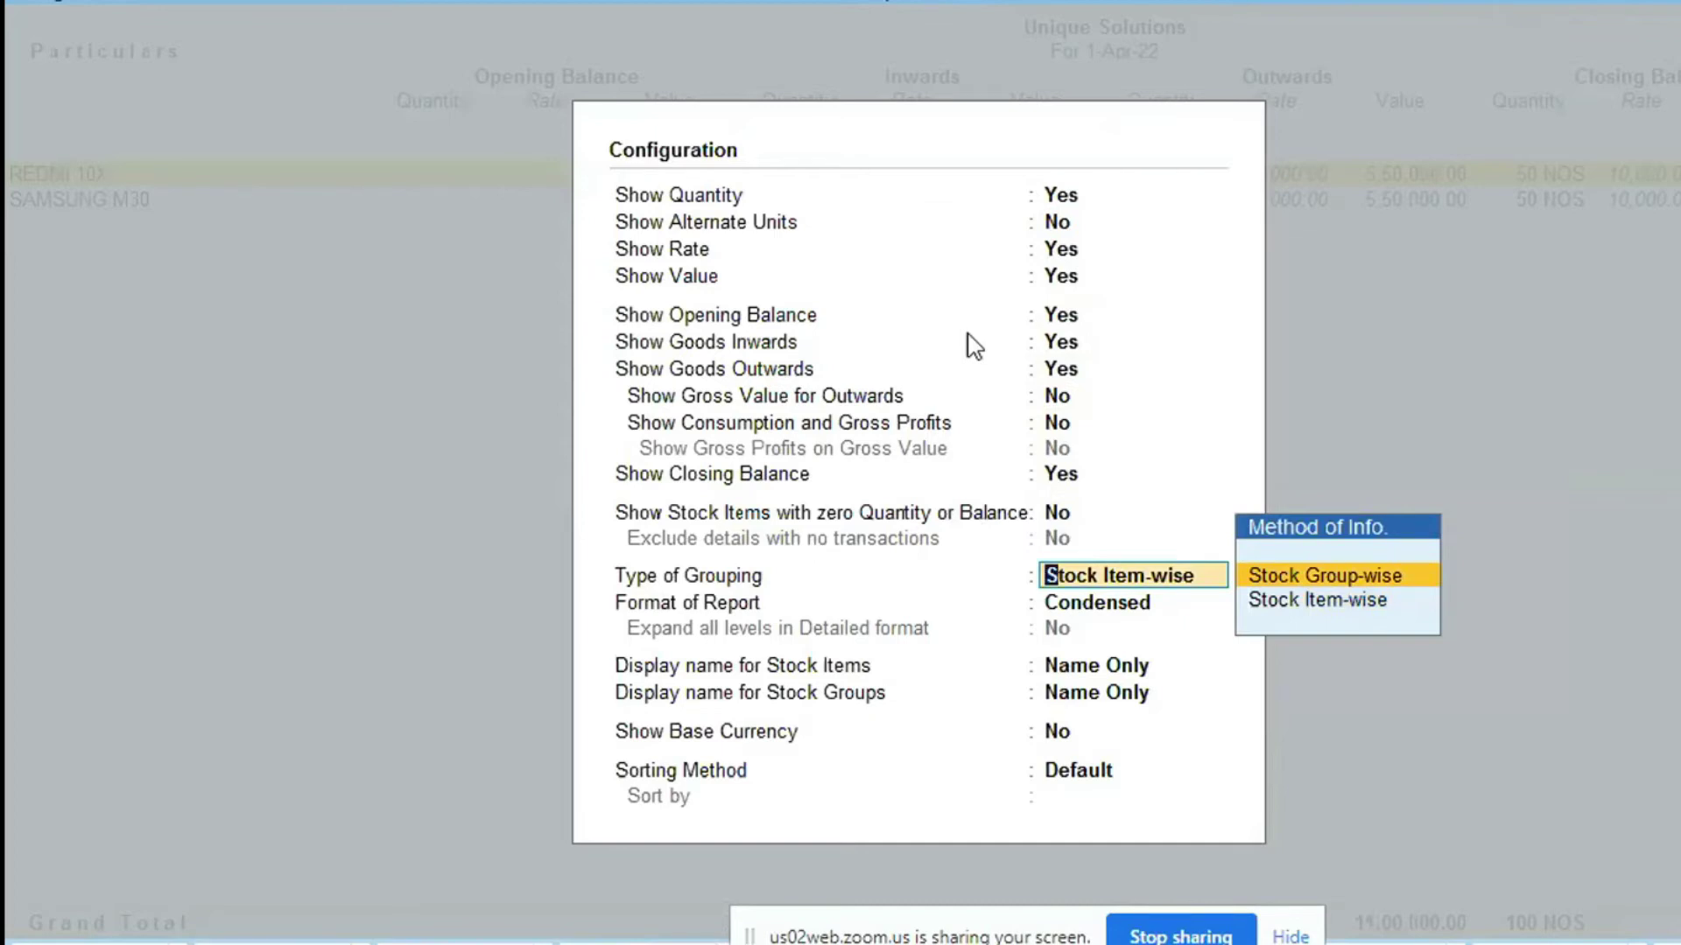
key("Return")
- Set the report format to Detailed with all levels expanded and apply the Stock Summary configuration
key("Down")
key("Return")
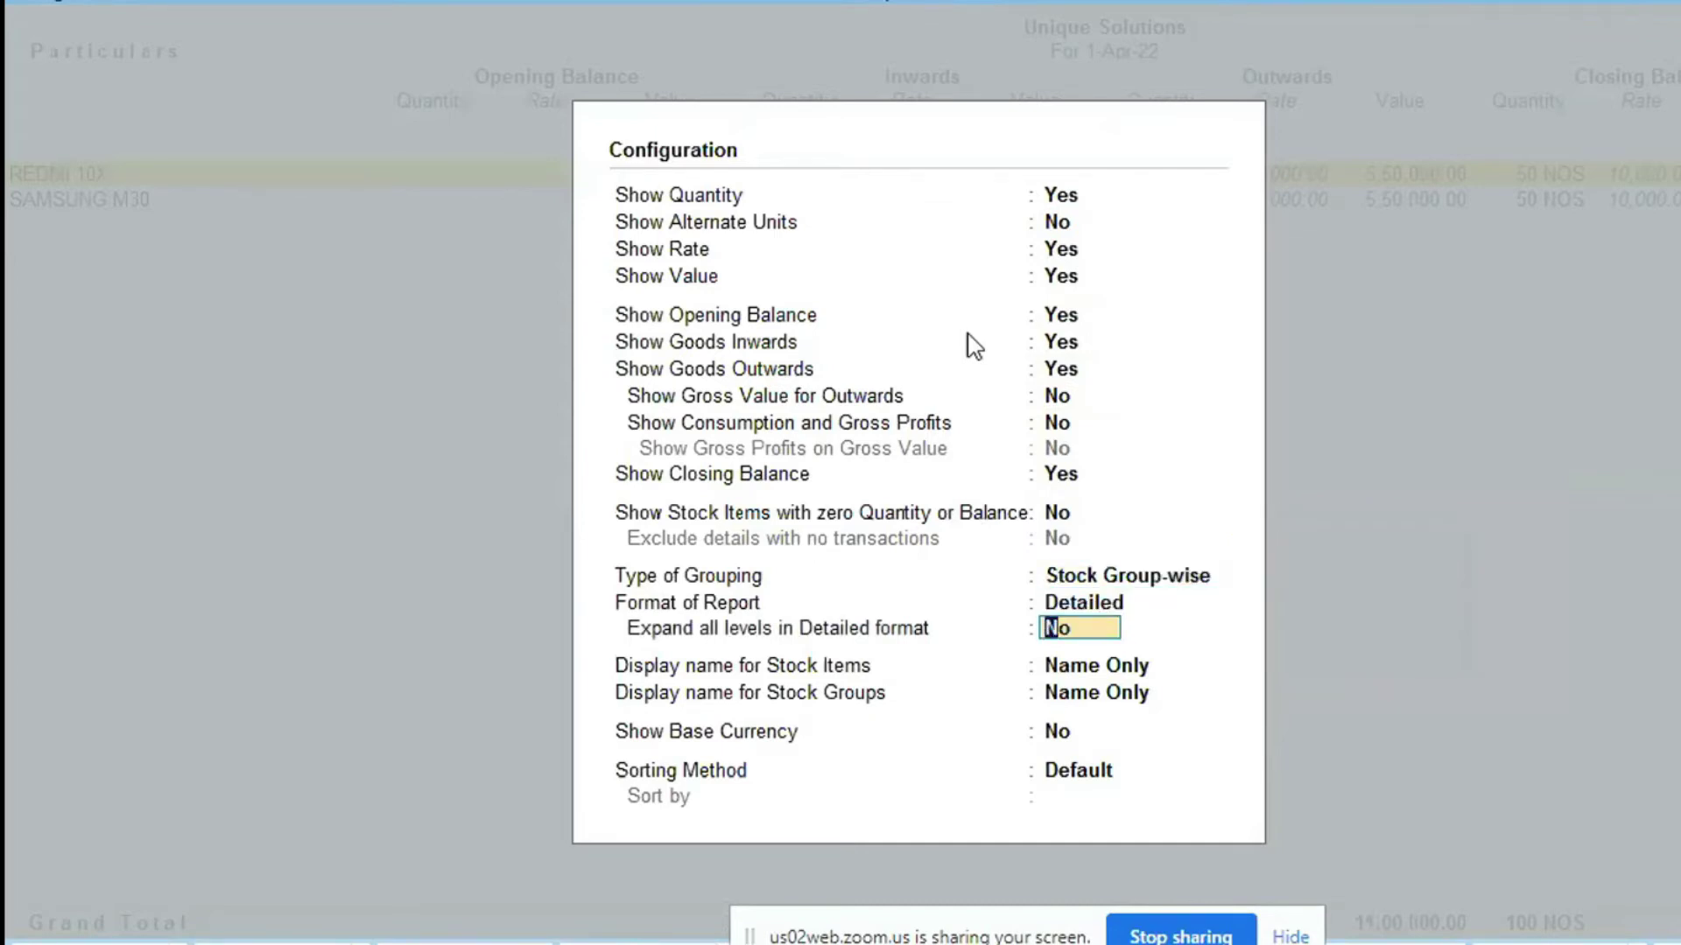
key("y")
key("Return")
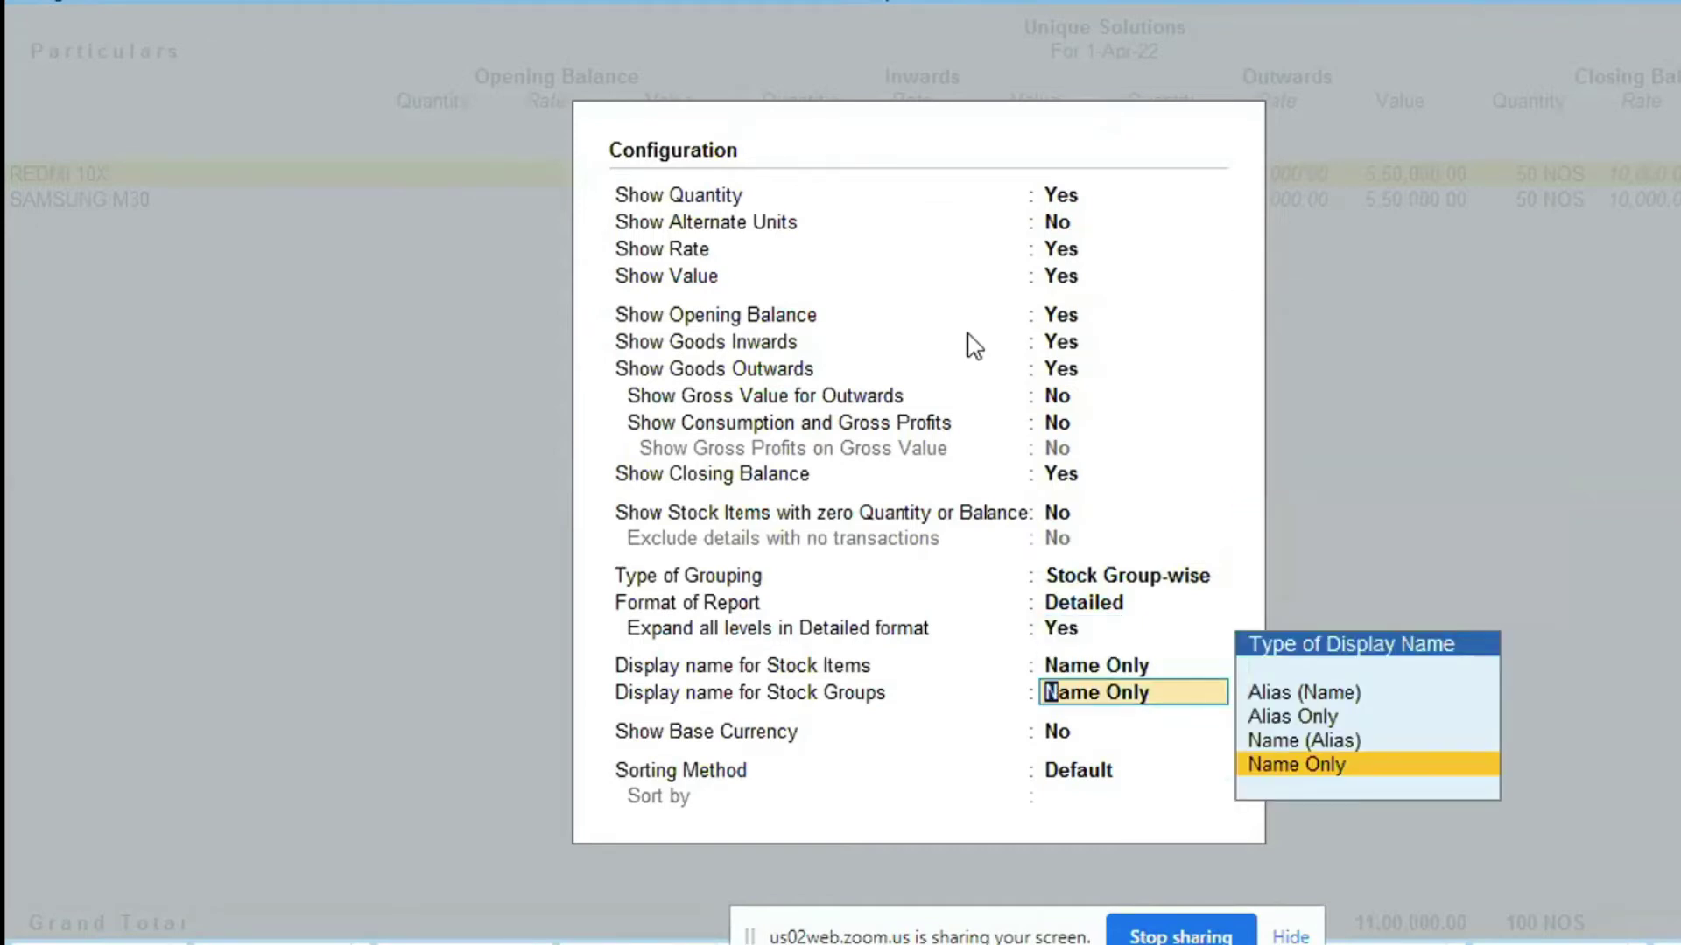
key("ctrl+a")
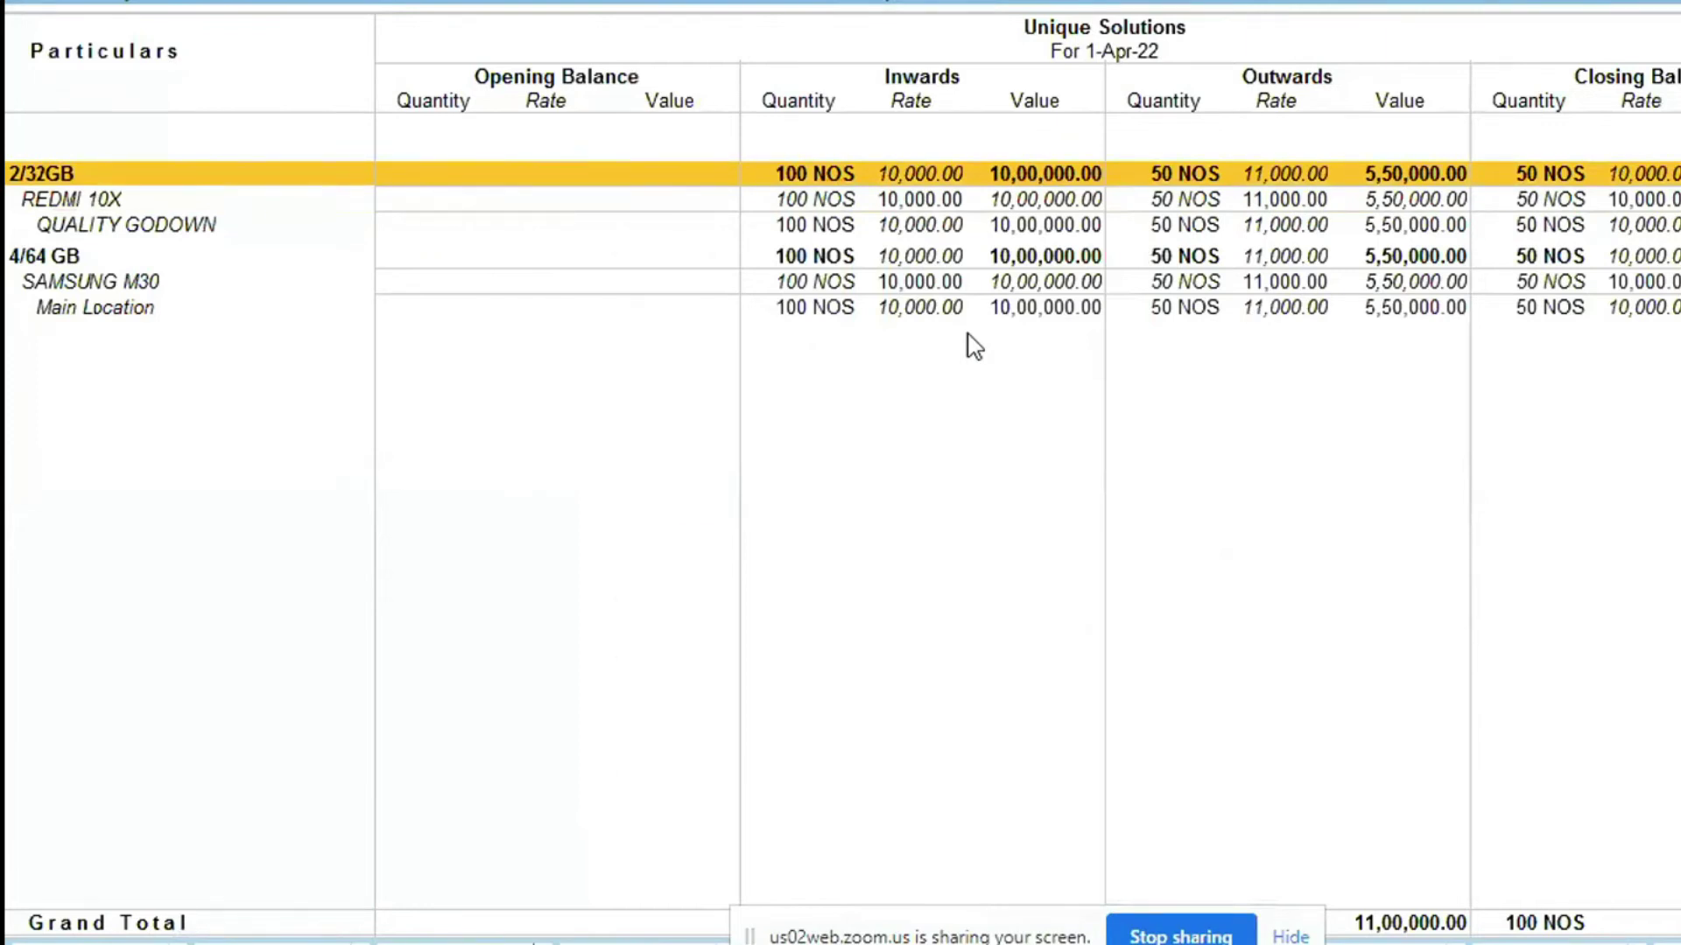
- Examine the 2/32GB group's stock item and godown lines in the detailed Stock Summary, marking the group's row
key("Down")
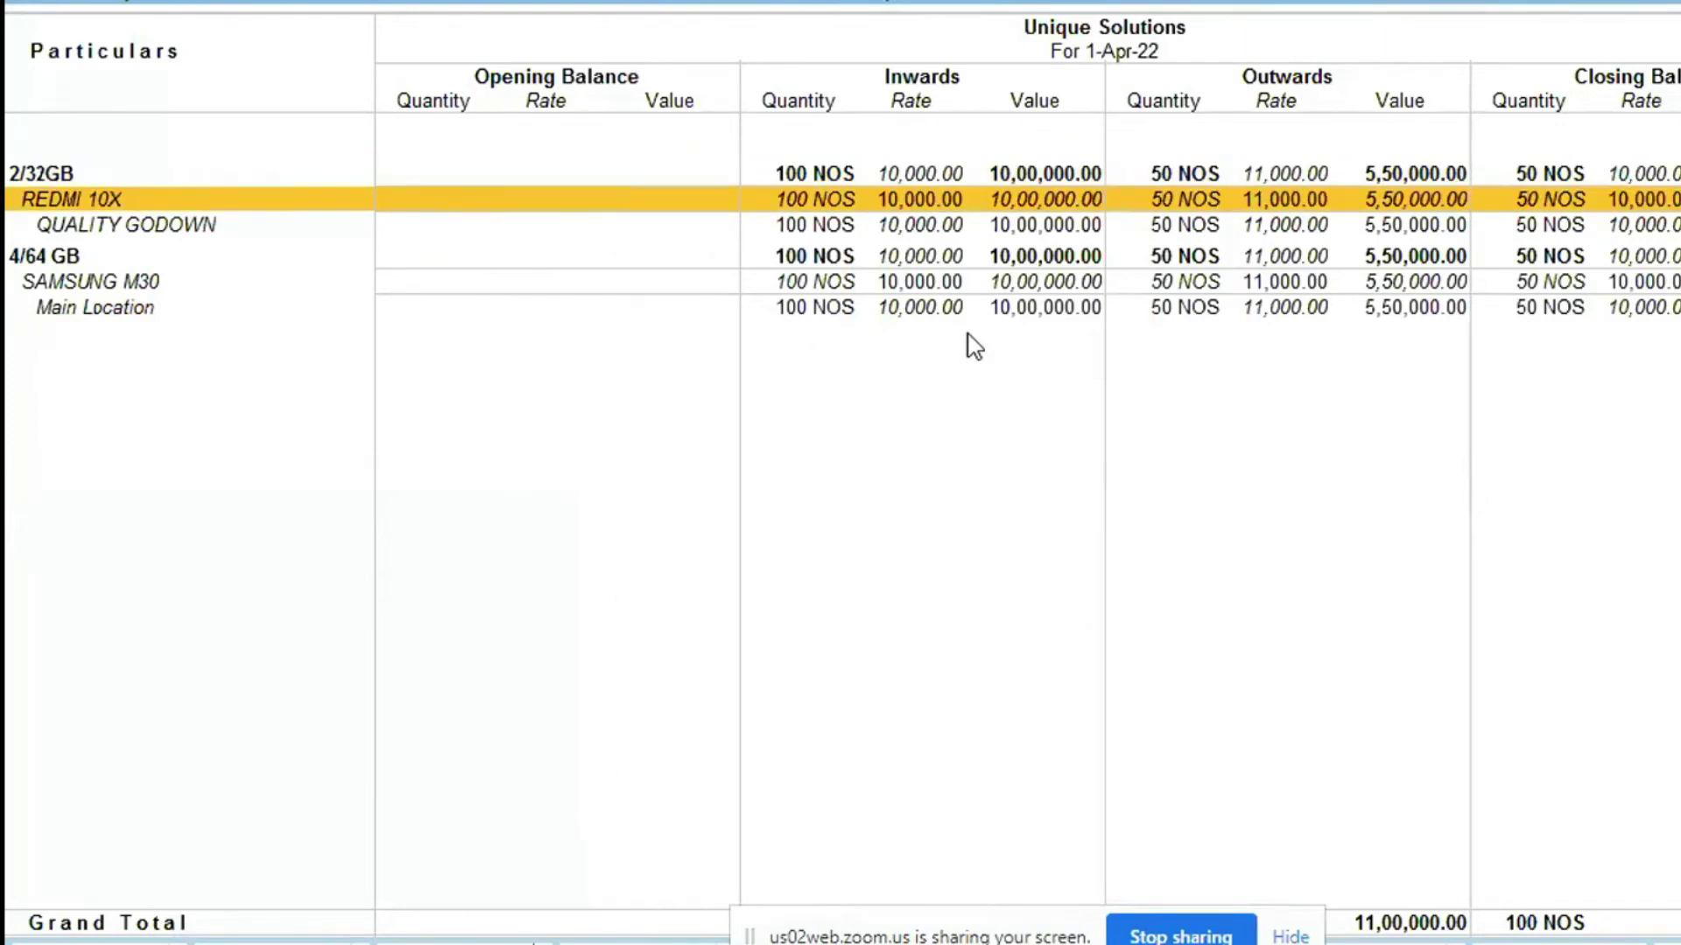
key("Down")
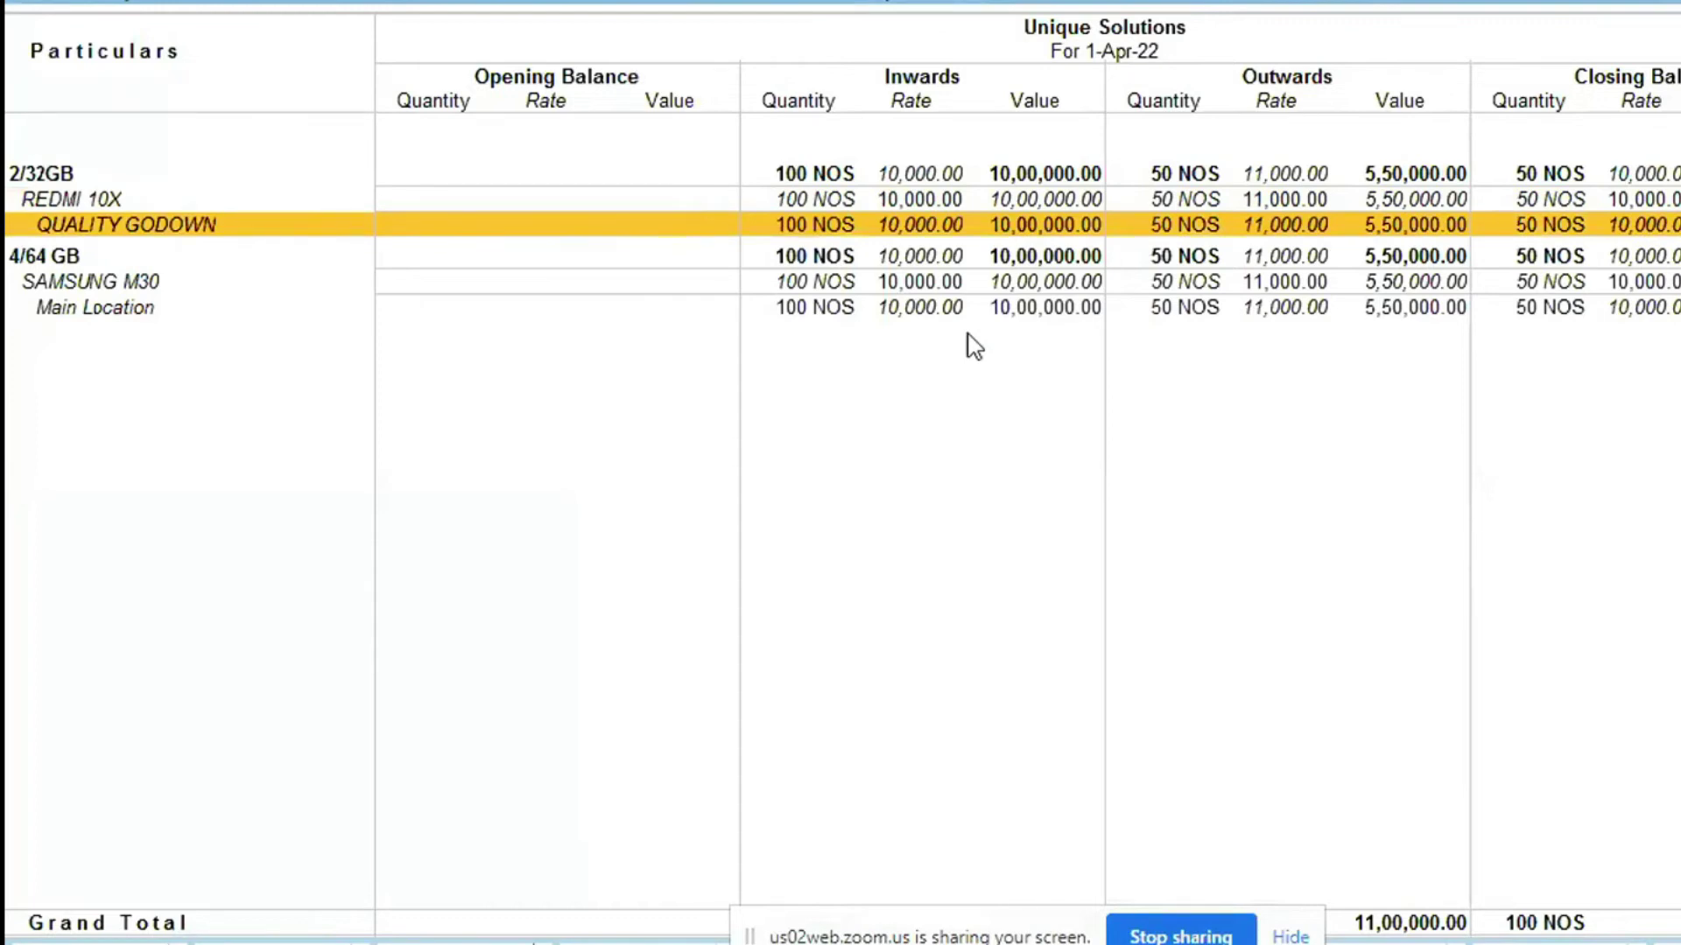
key("Up")
key("Up")
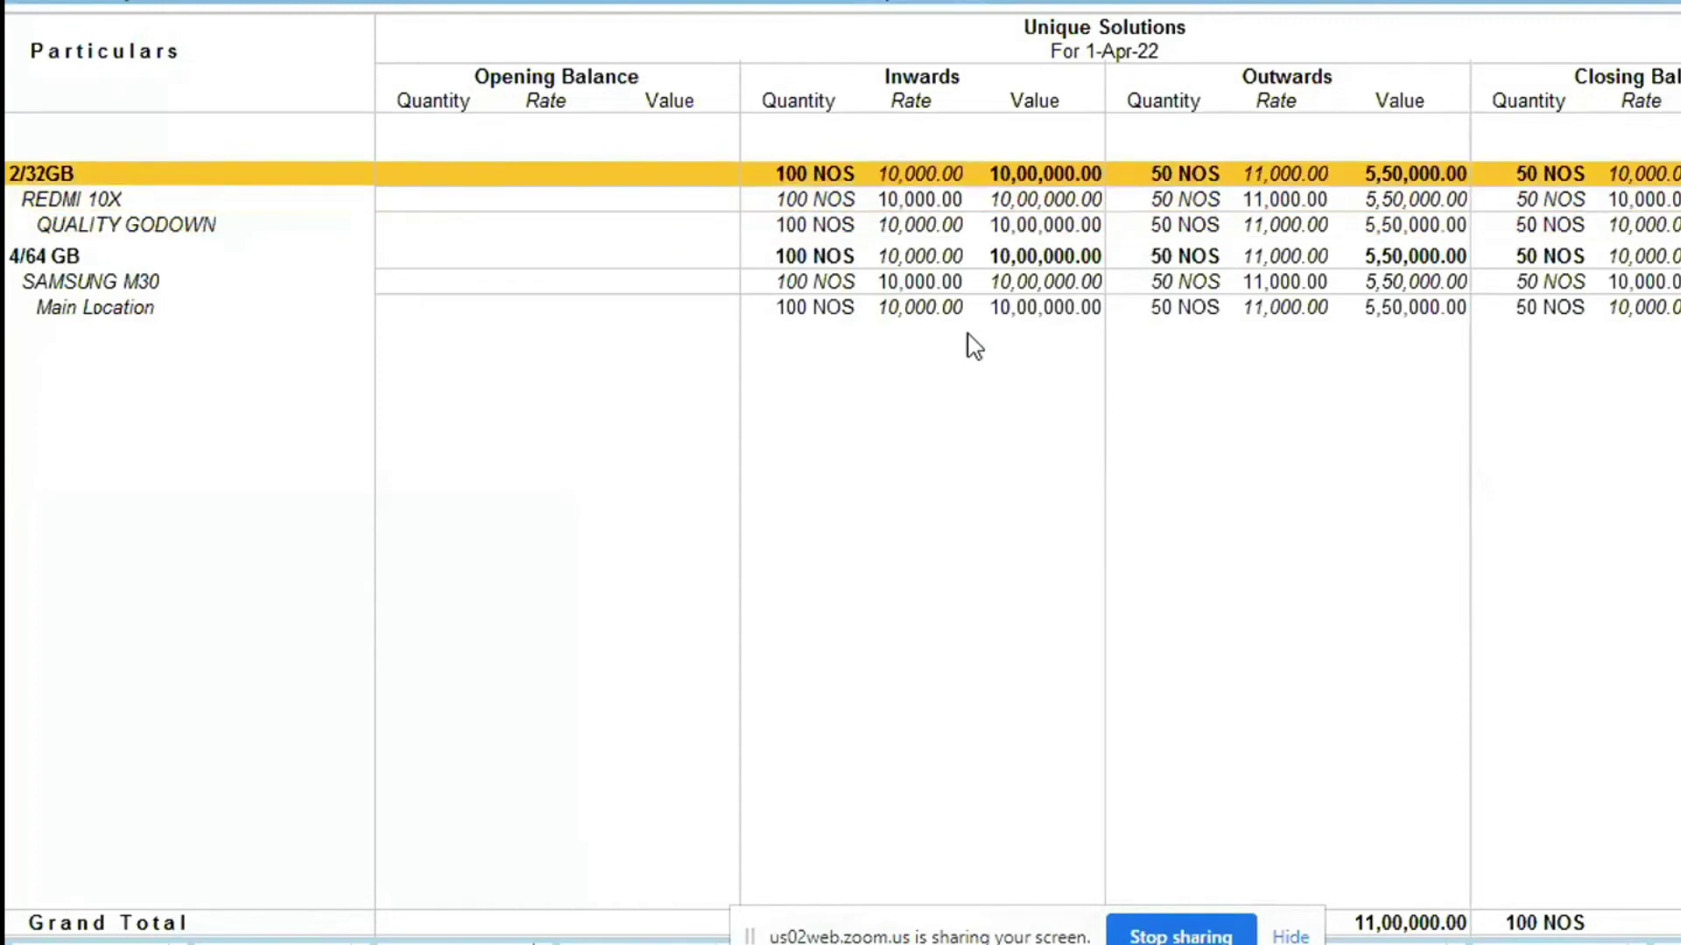
key("space")
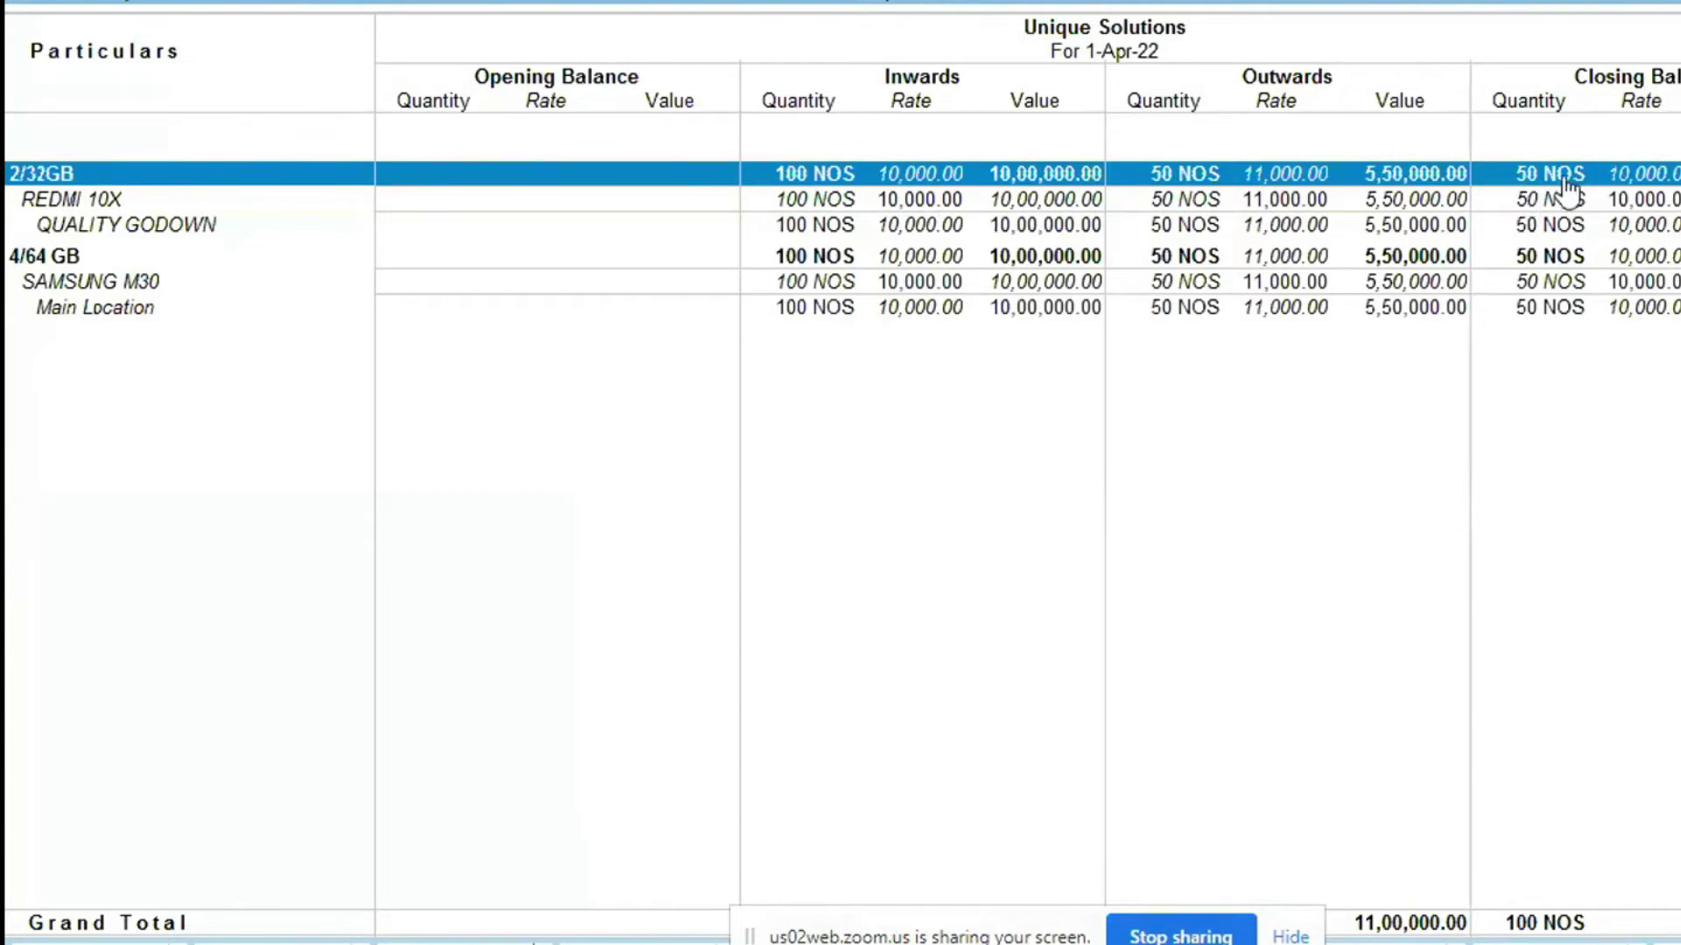
left_click(1629, 193)
key("Down")
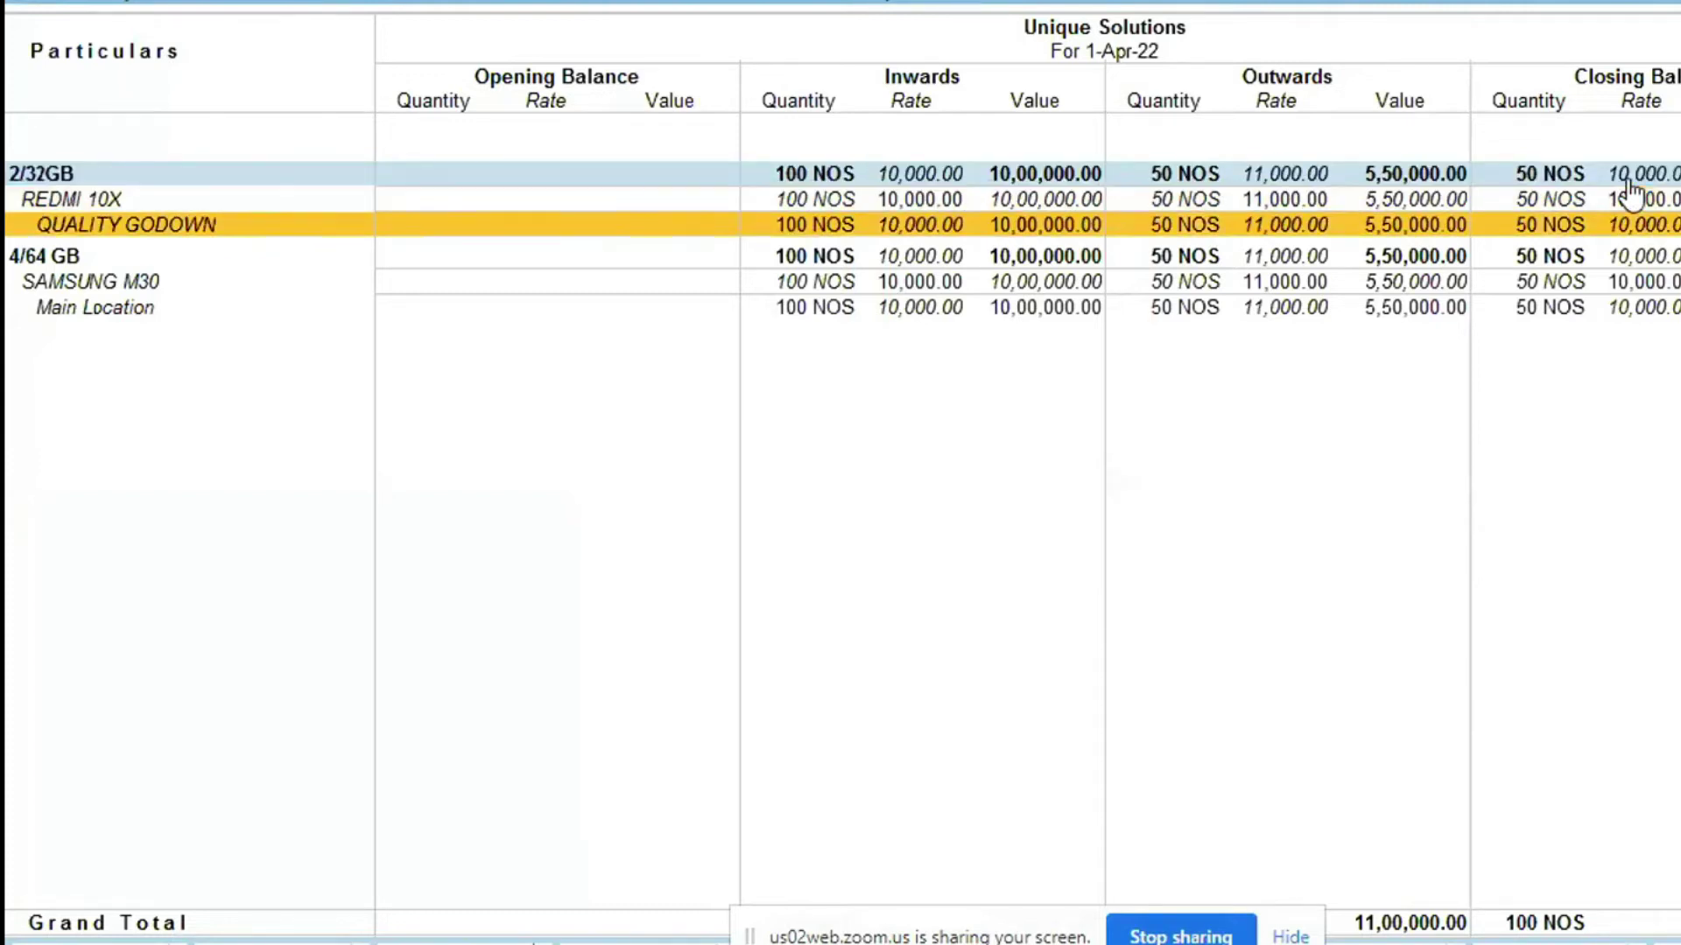
key("Up")
key("Up")
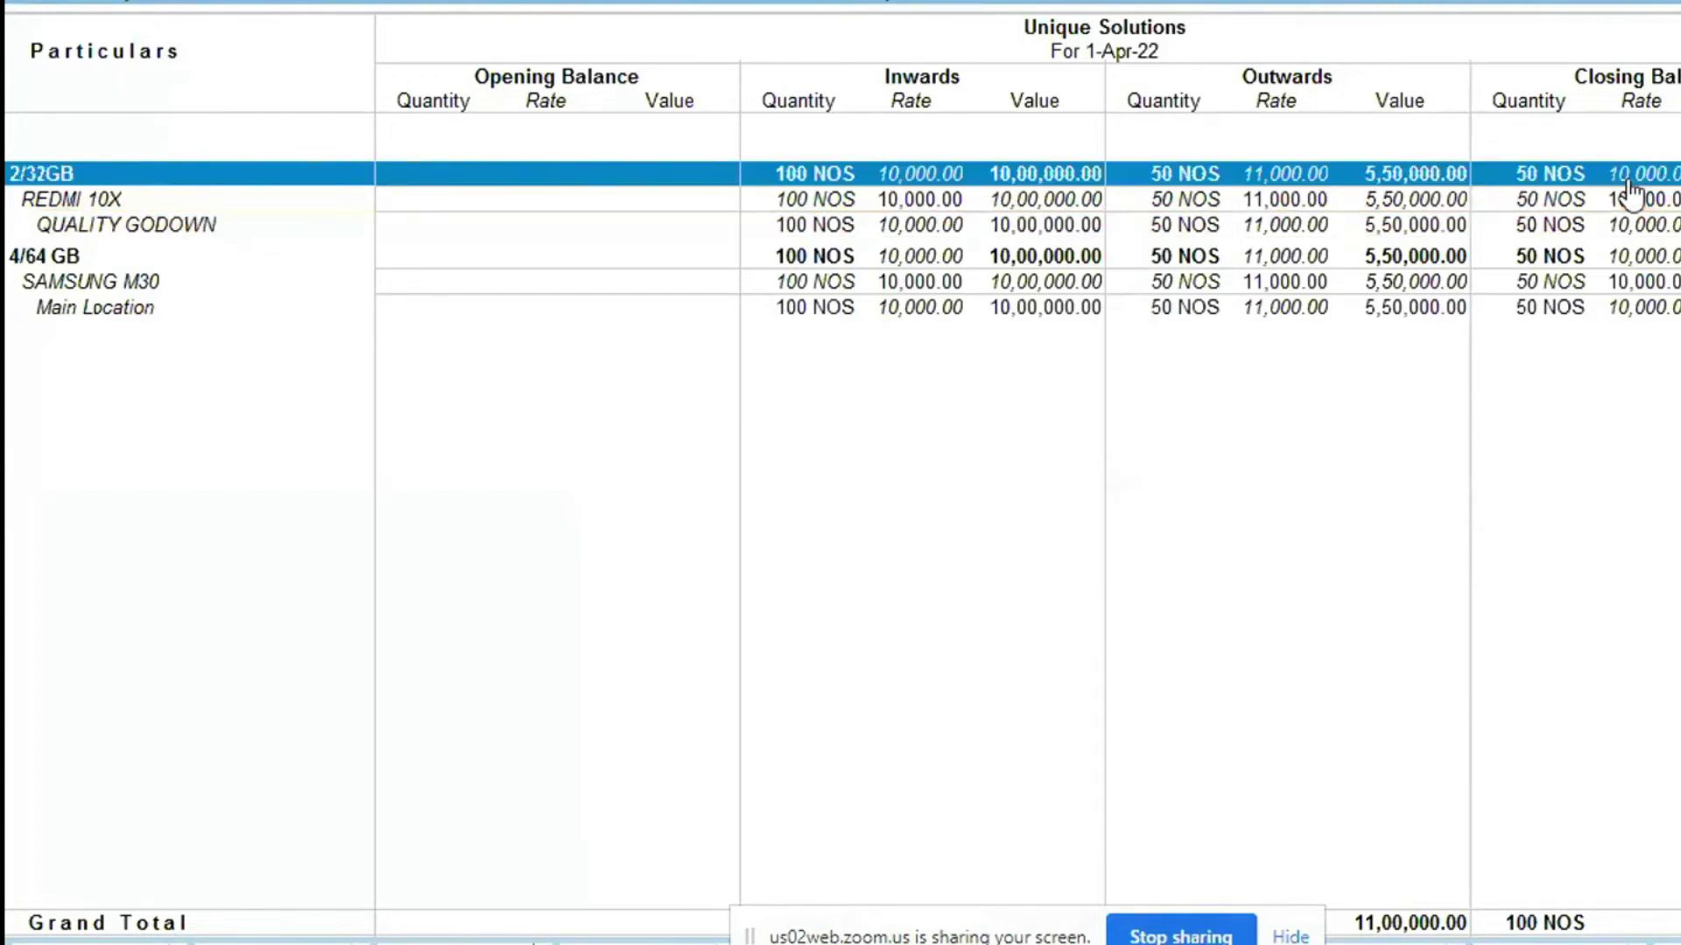
- Drill down from 2/32GB to REDMI 10X's monthly figures with consumption and gross profit shown, then return and unmark the group
key("Return")
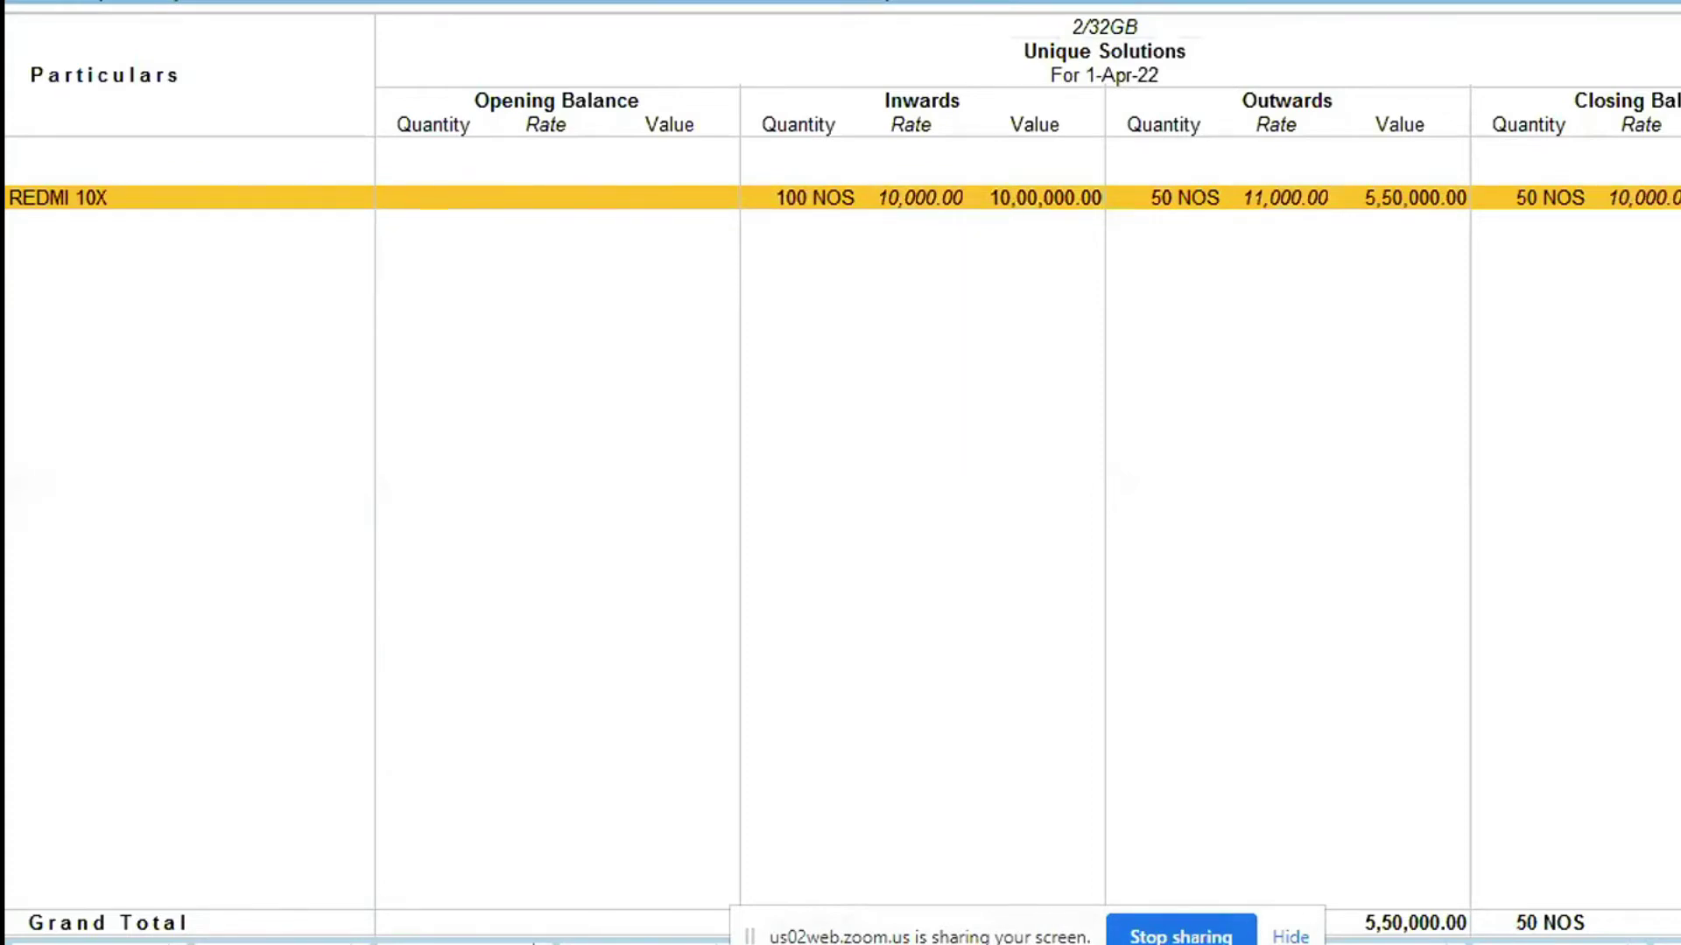
key("F7")
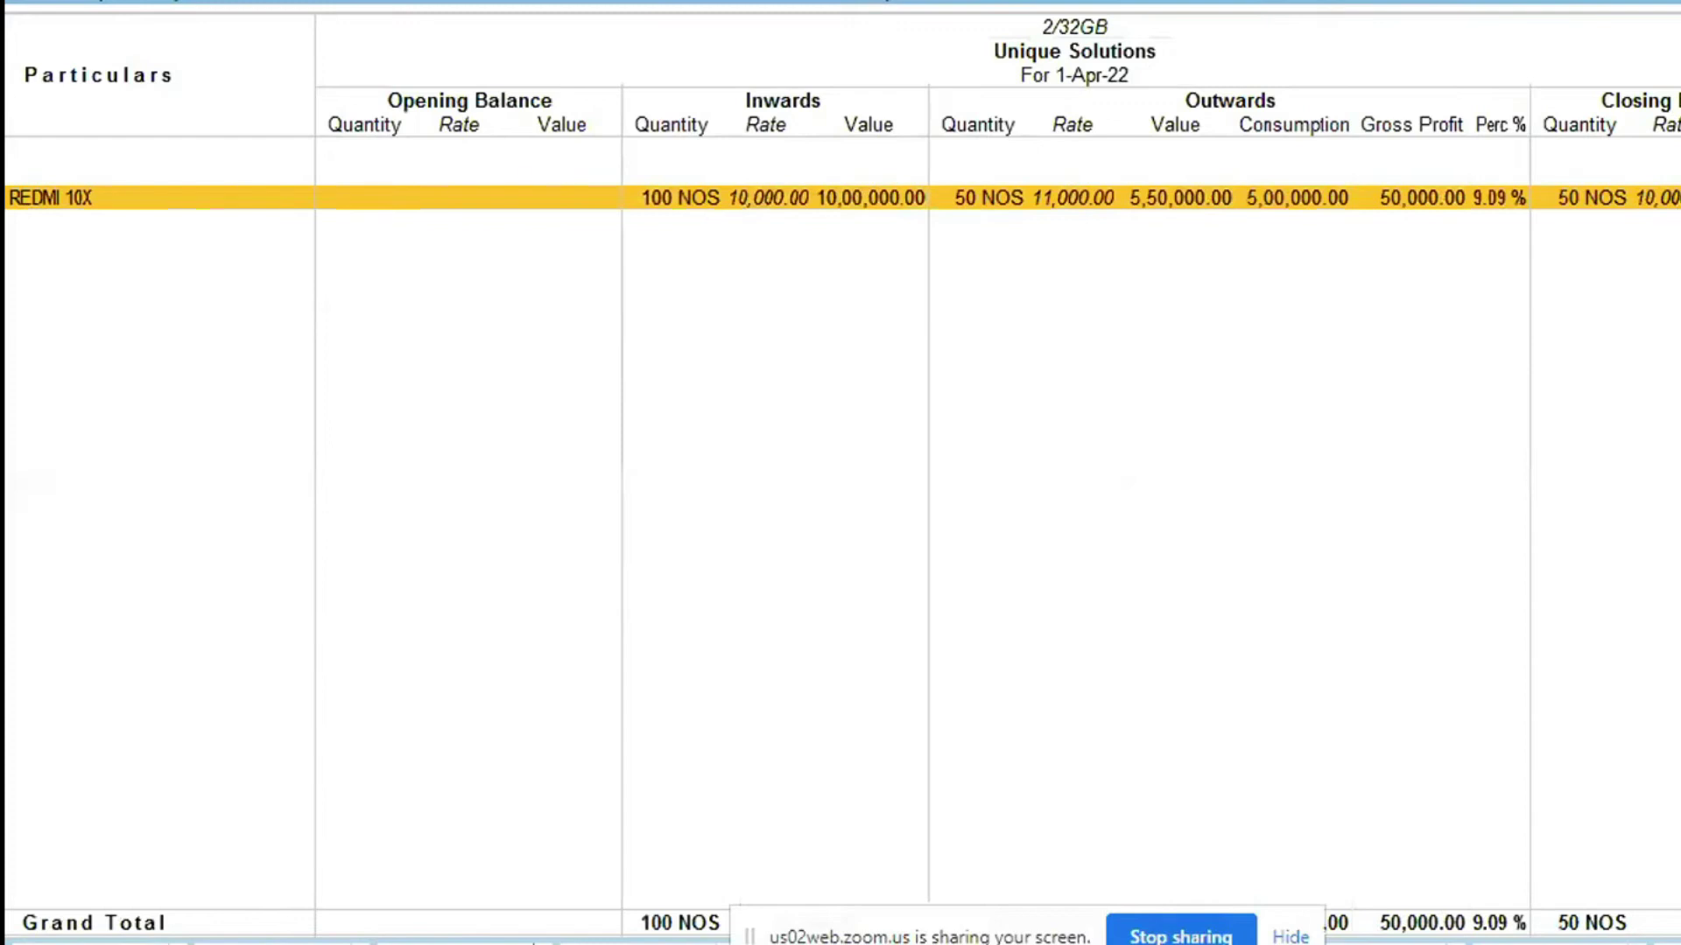
left_click(1495, 210)
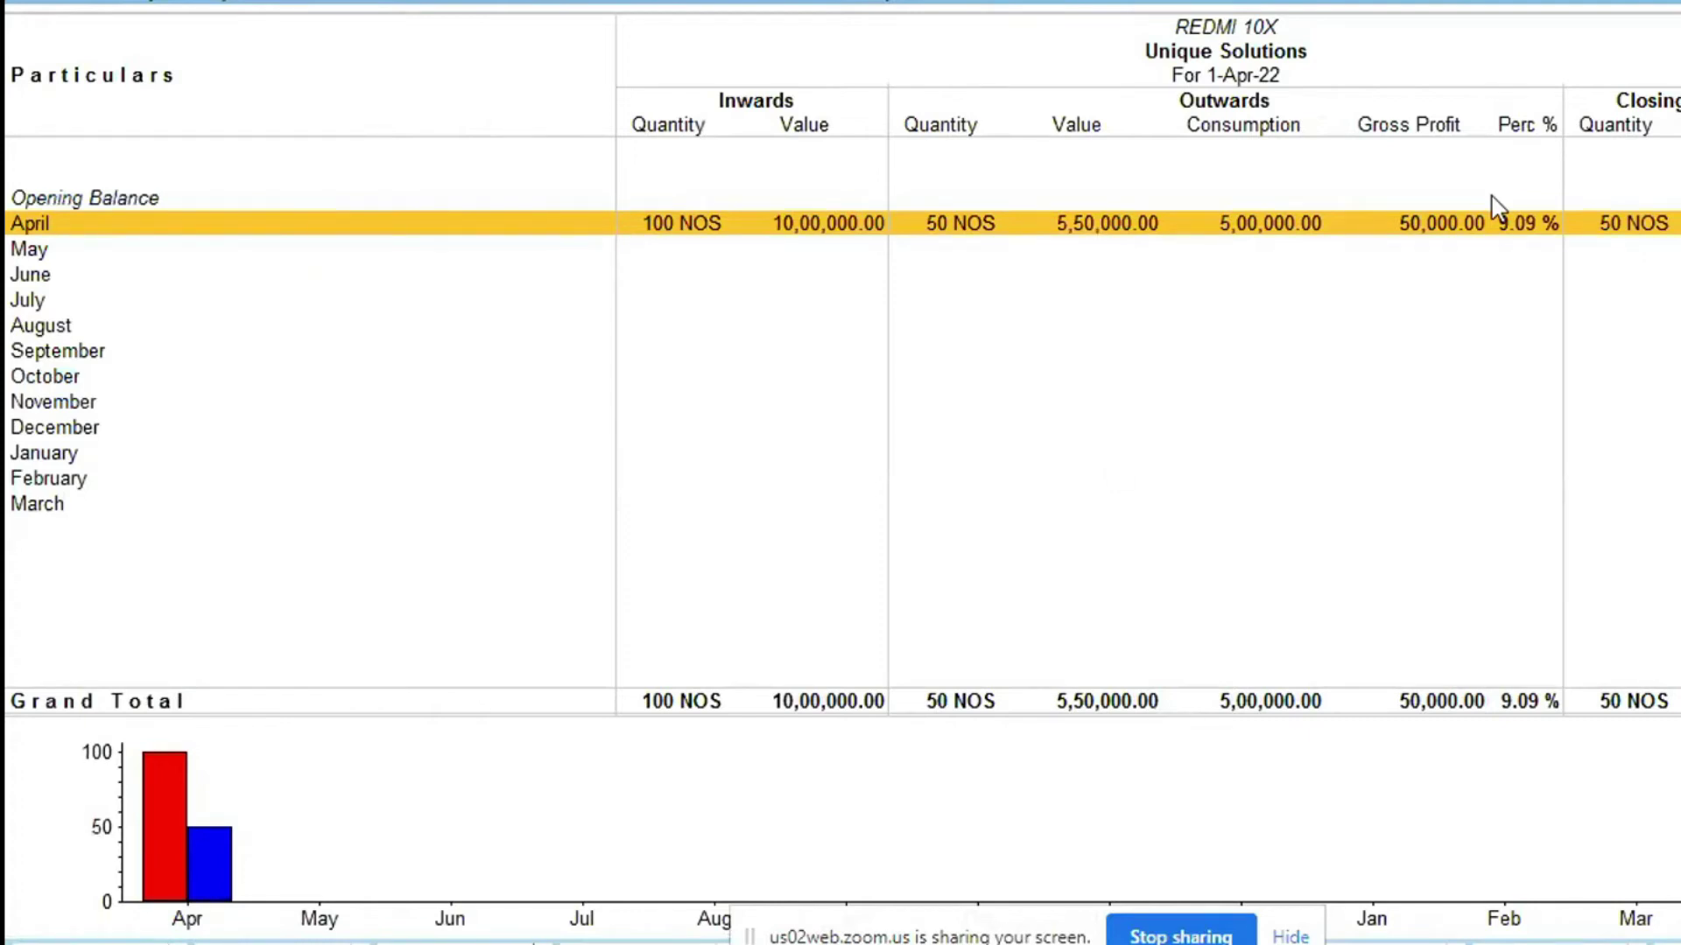
key("Escape")
key("Escape")
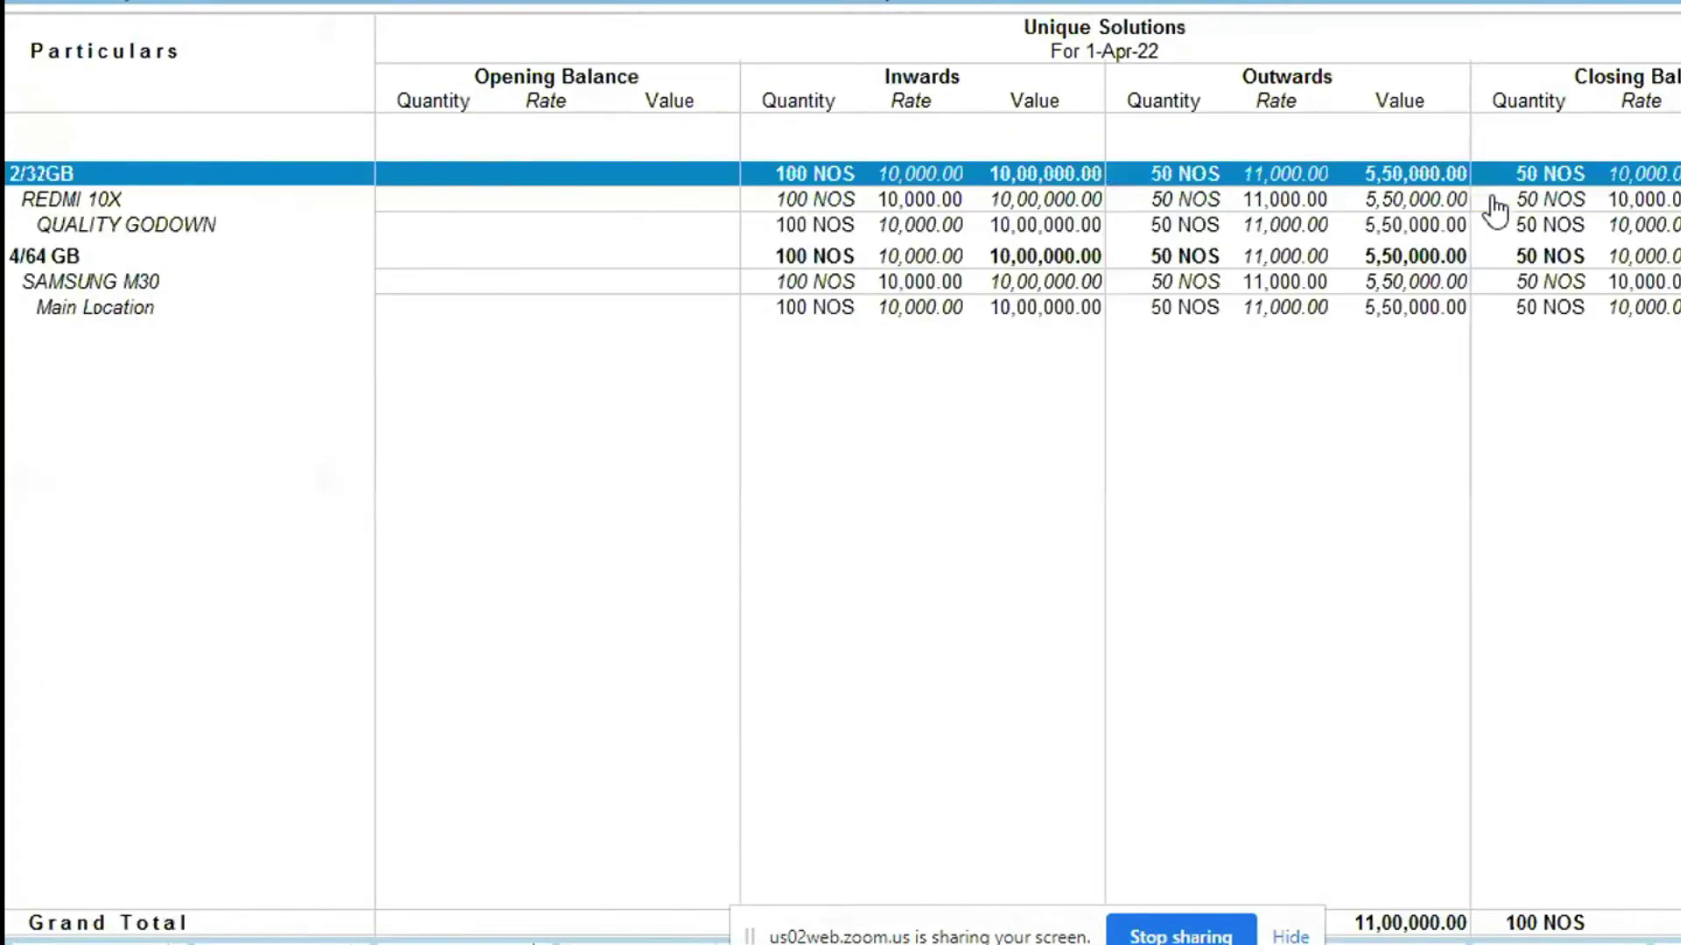
key("space")
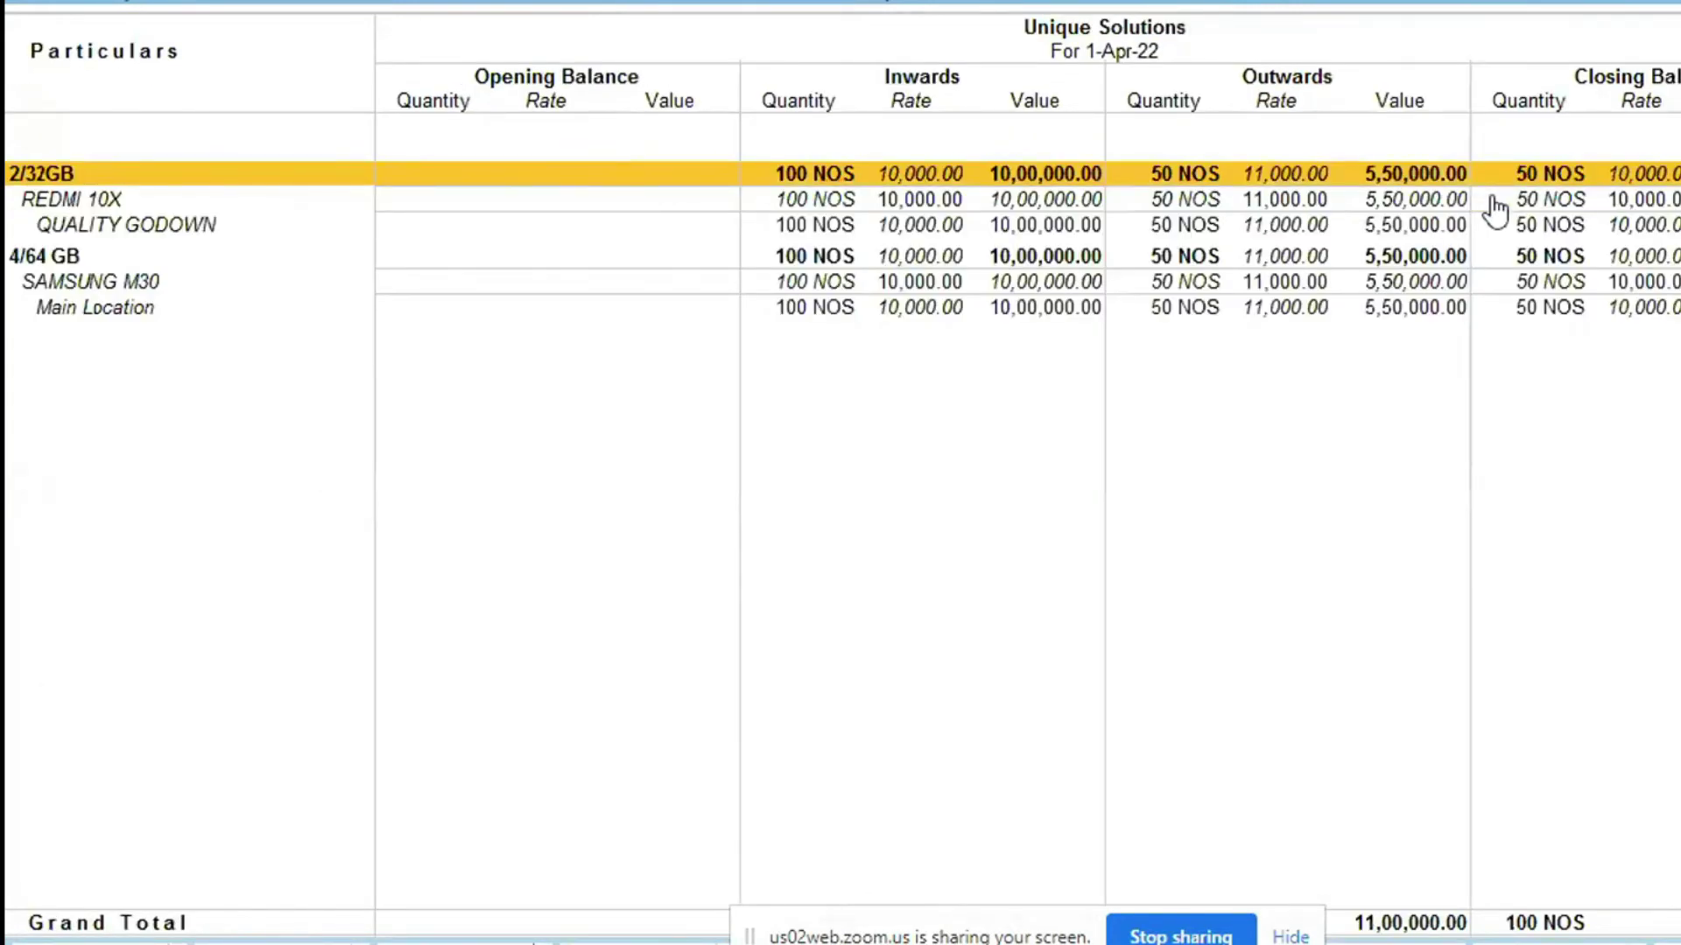
- Leave the Stock Summary and open the Statements of Inventory among the additional display reports
key("Escape")
key("Escape")
key("Escape")
key("Down")
key("Down")
key("Down")
key("Down")
key("Down")
key("Down")
key("Down")
key("Down")
key("Down")
key("Down")
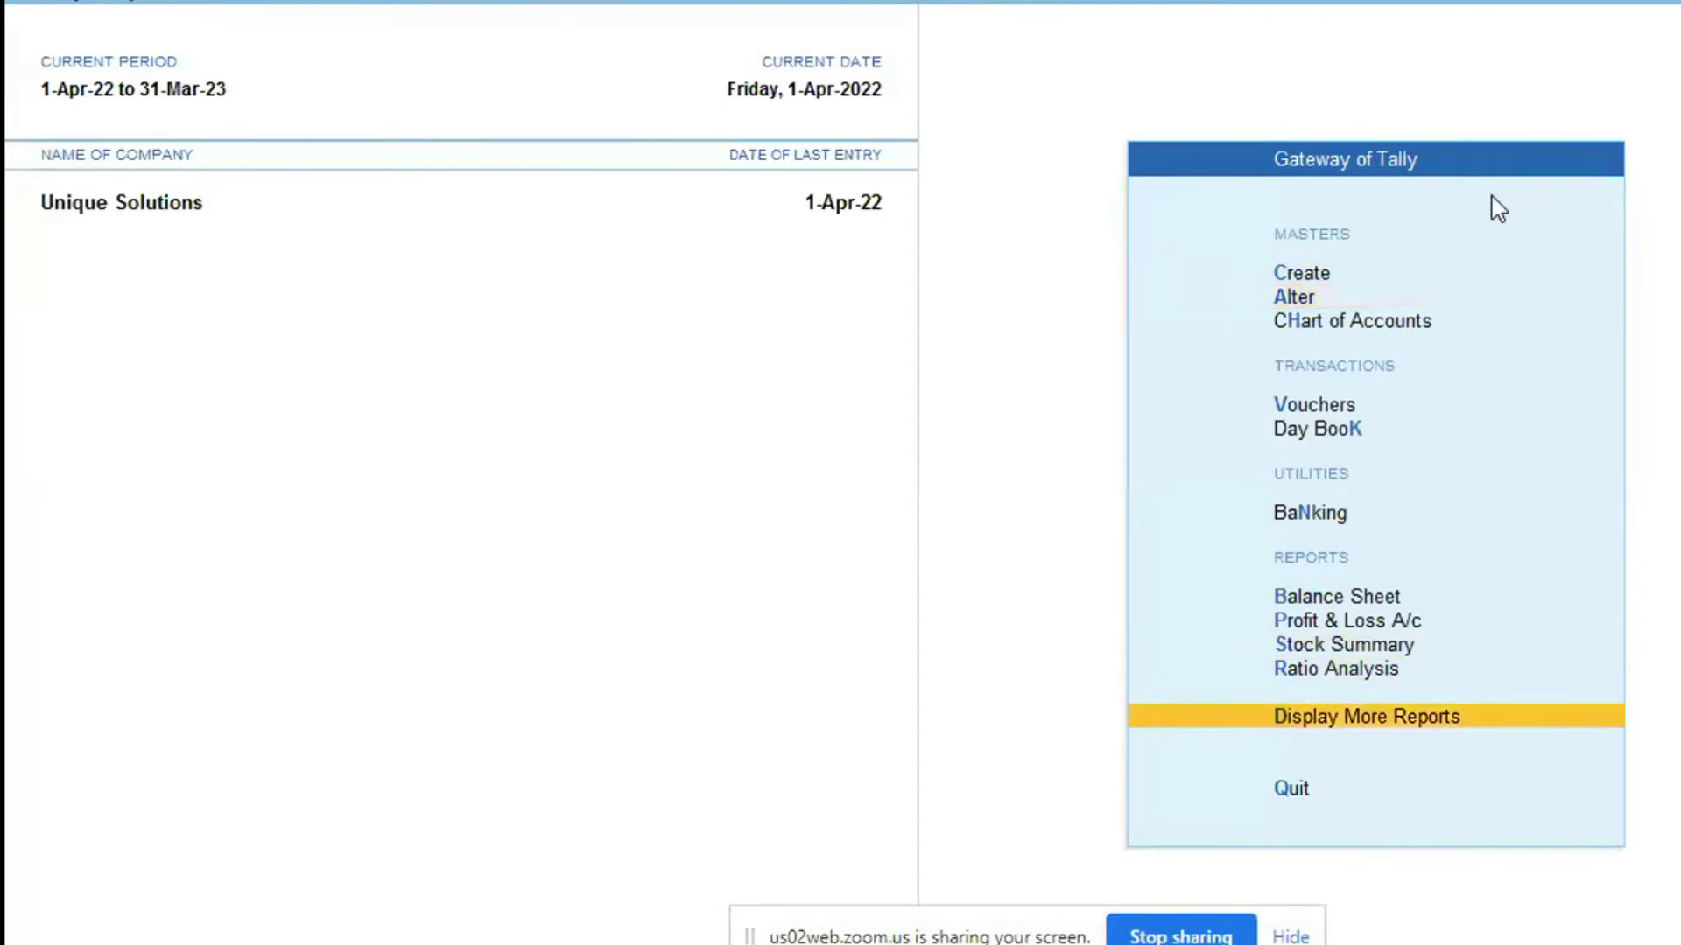
key("Return")
key("Down")
key("Down")
key("Down")
key("Down")
key("Down")
key("Down")
key("Down")
key("Return")
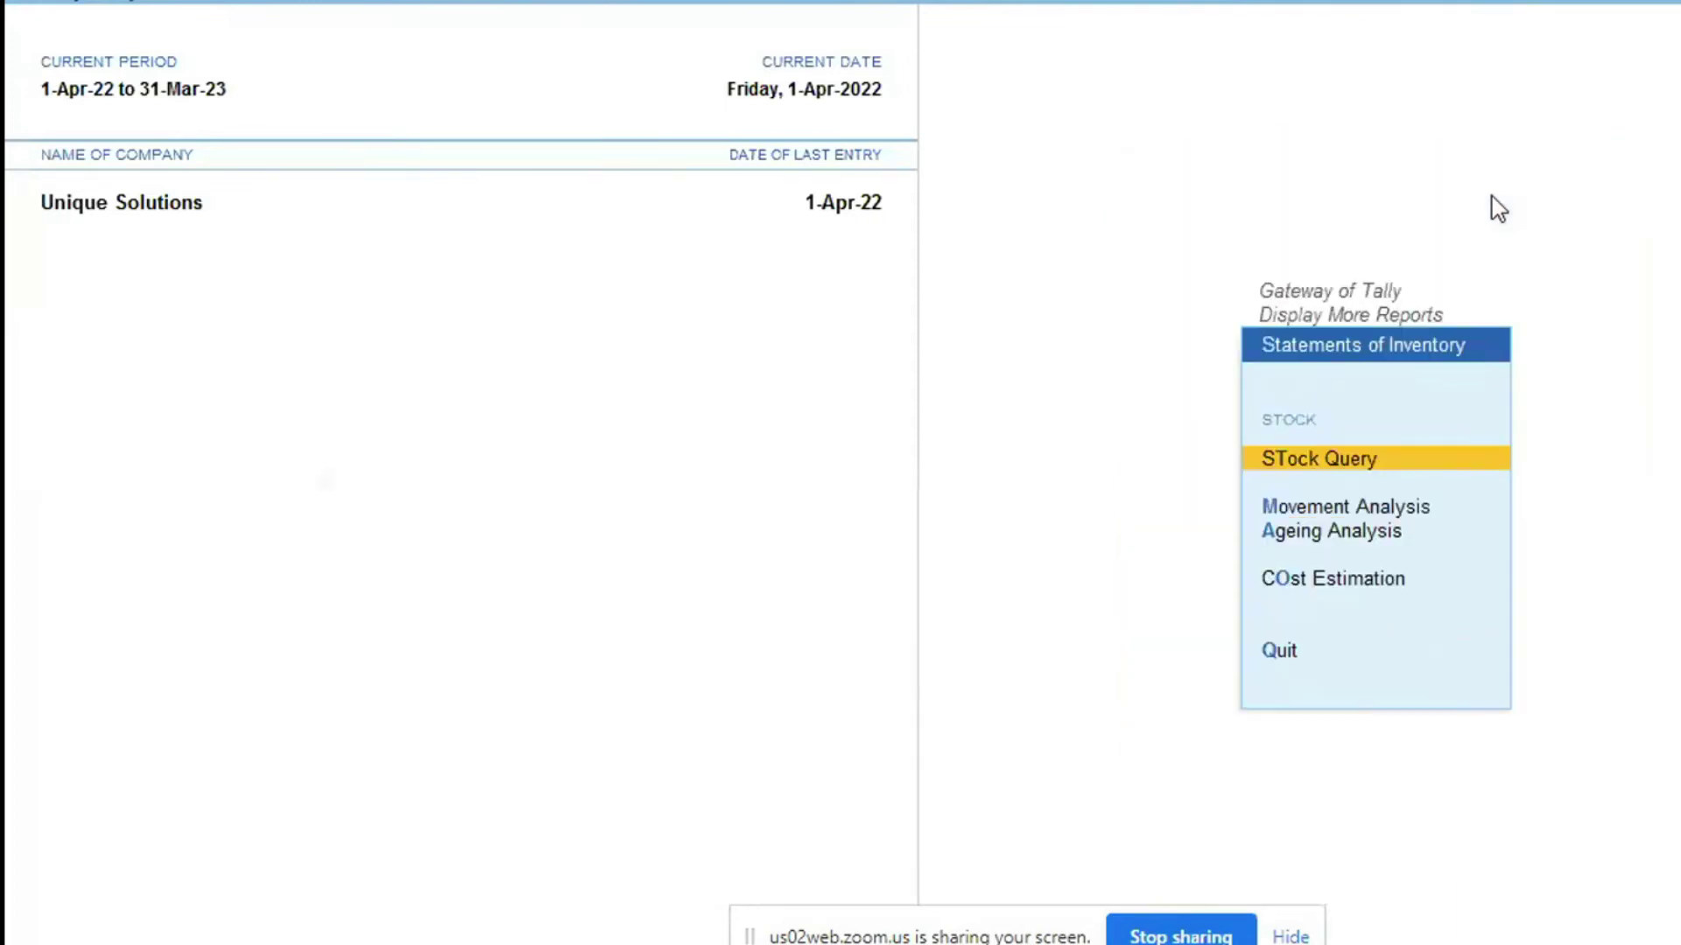
- View the Stock Group Analysis for Primary, and drill down through 2/32GB to REDMI 10X's movement analysis
key("Down")
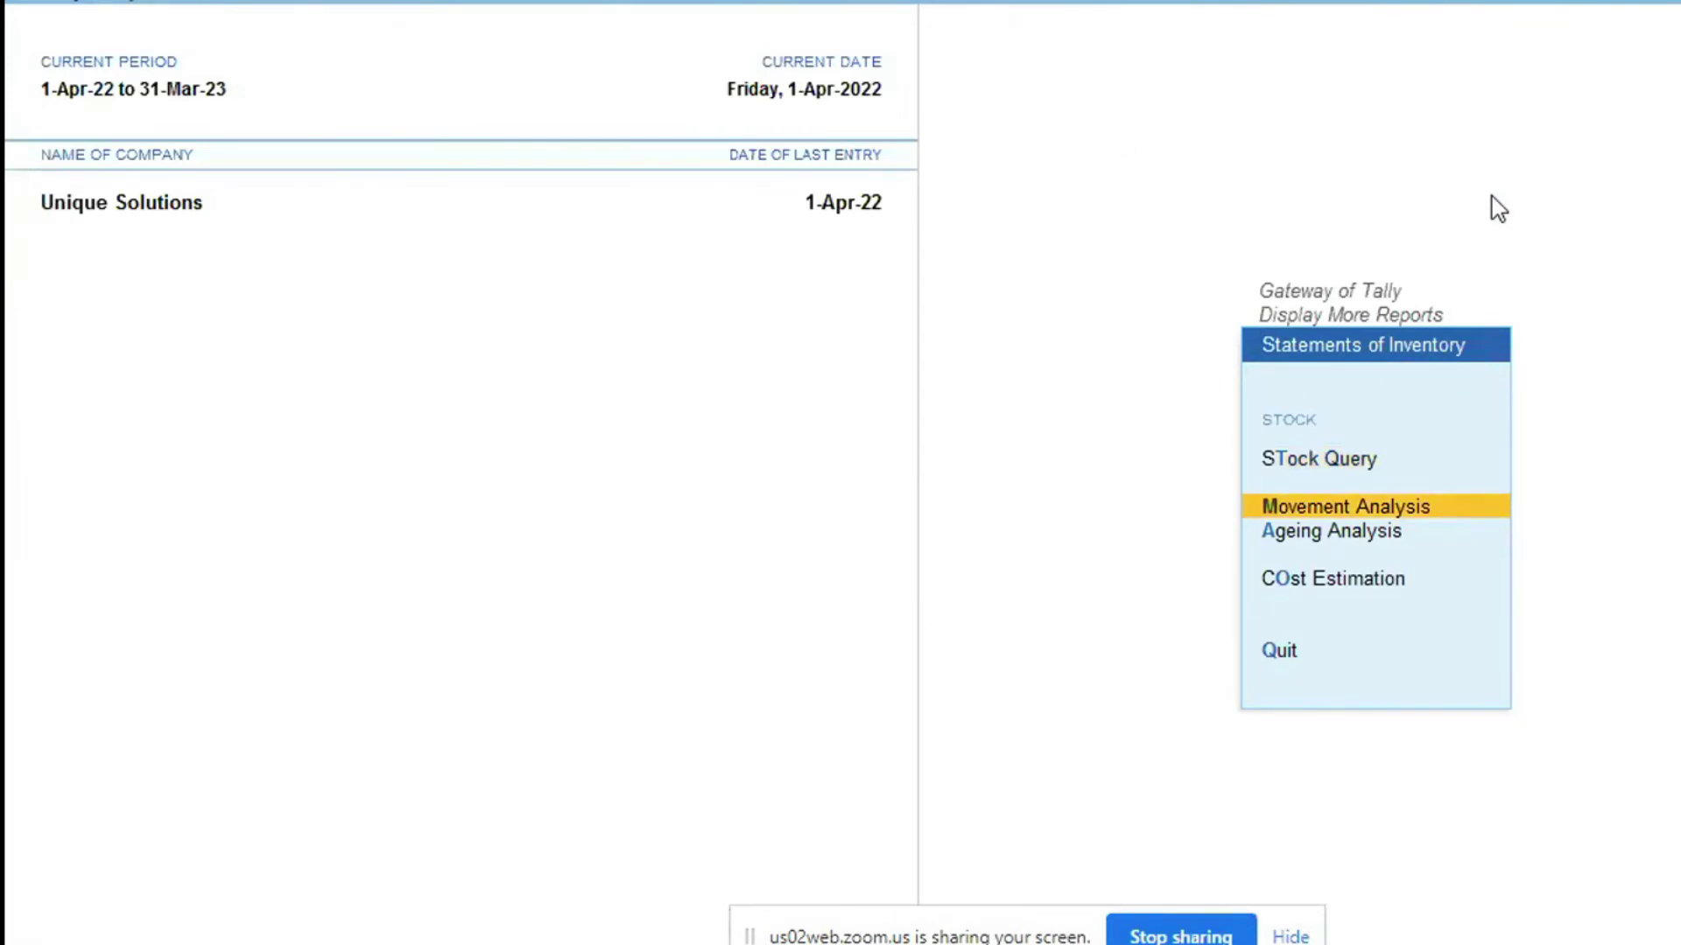
key("Return")
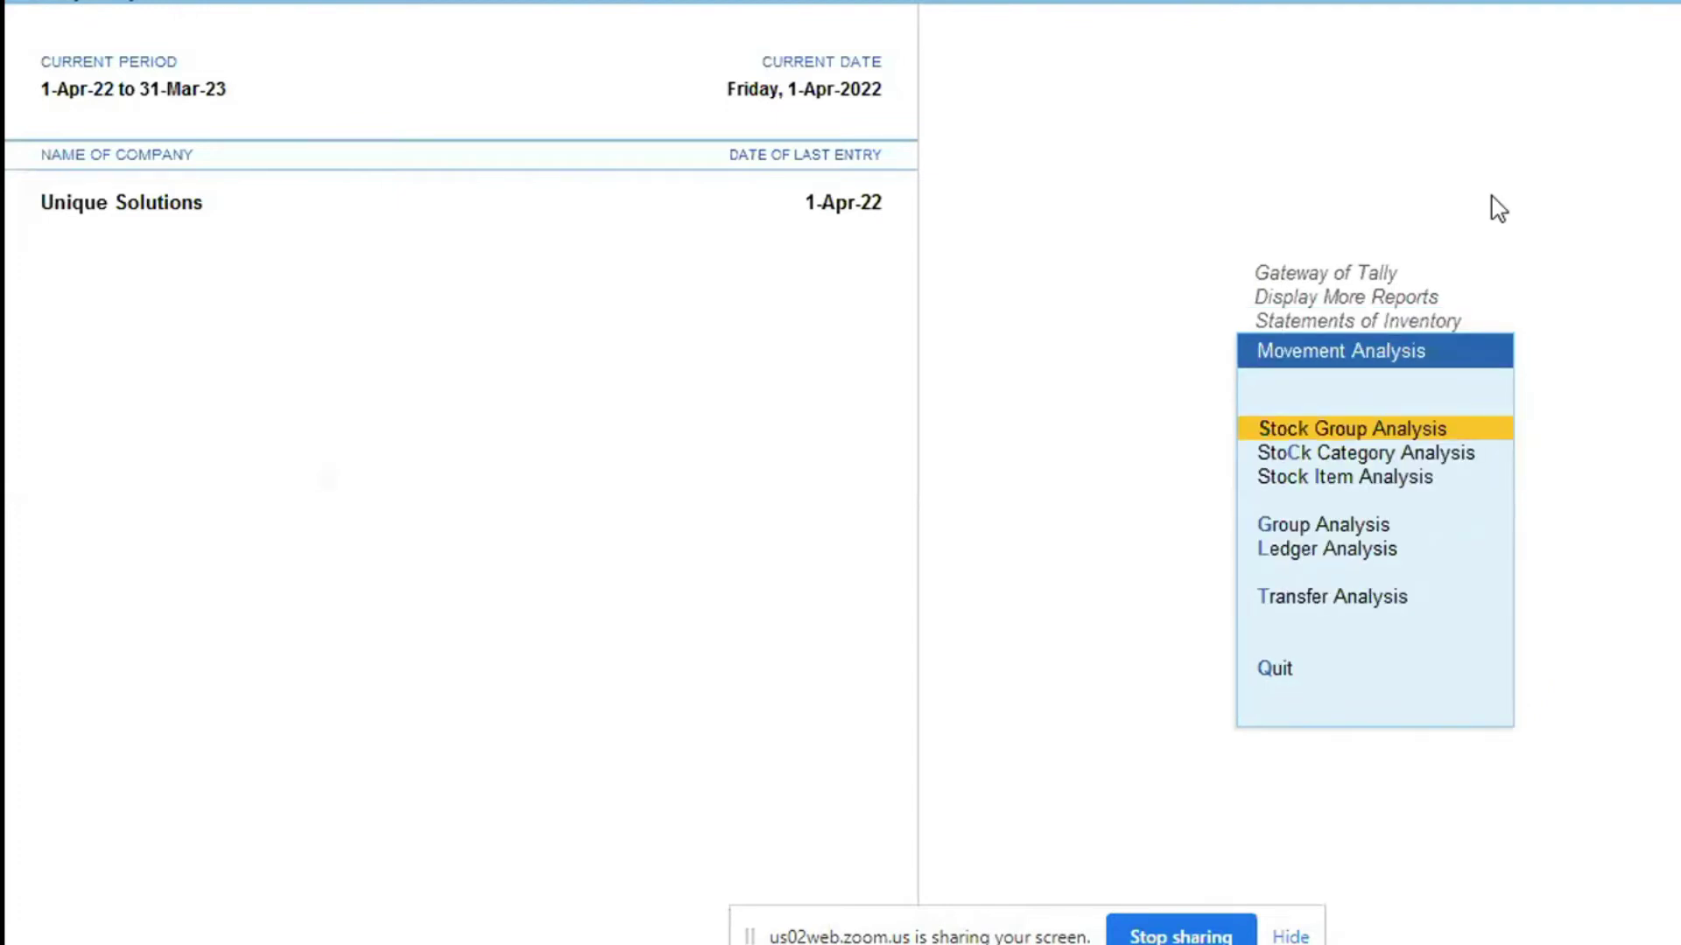
key("Return")
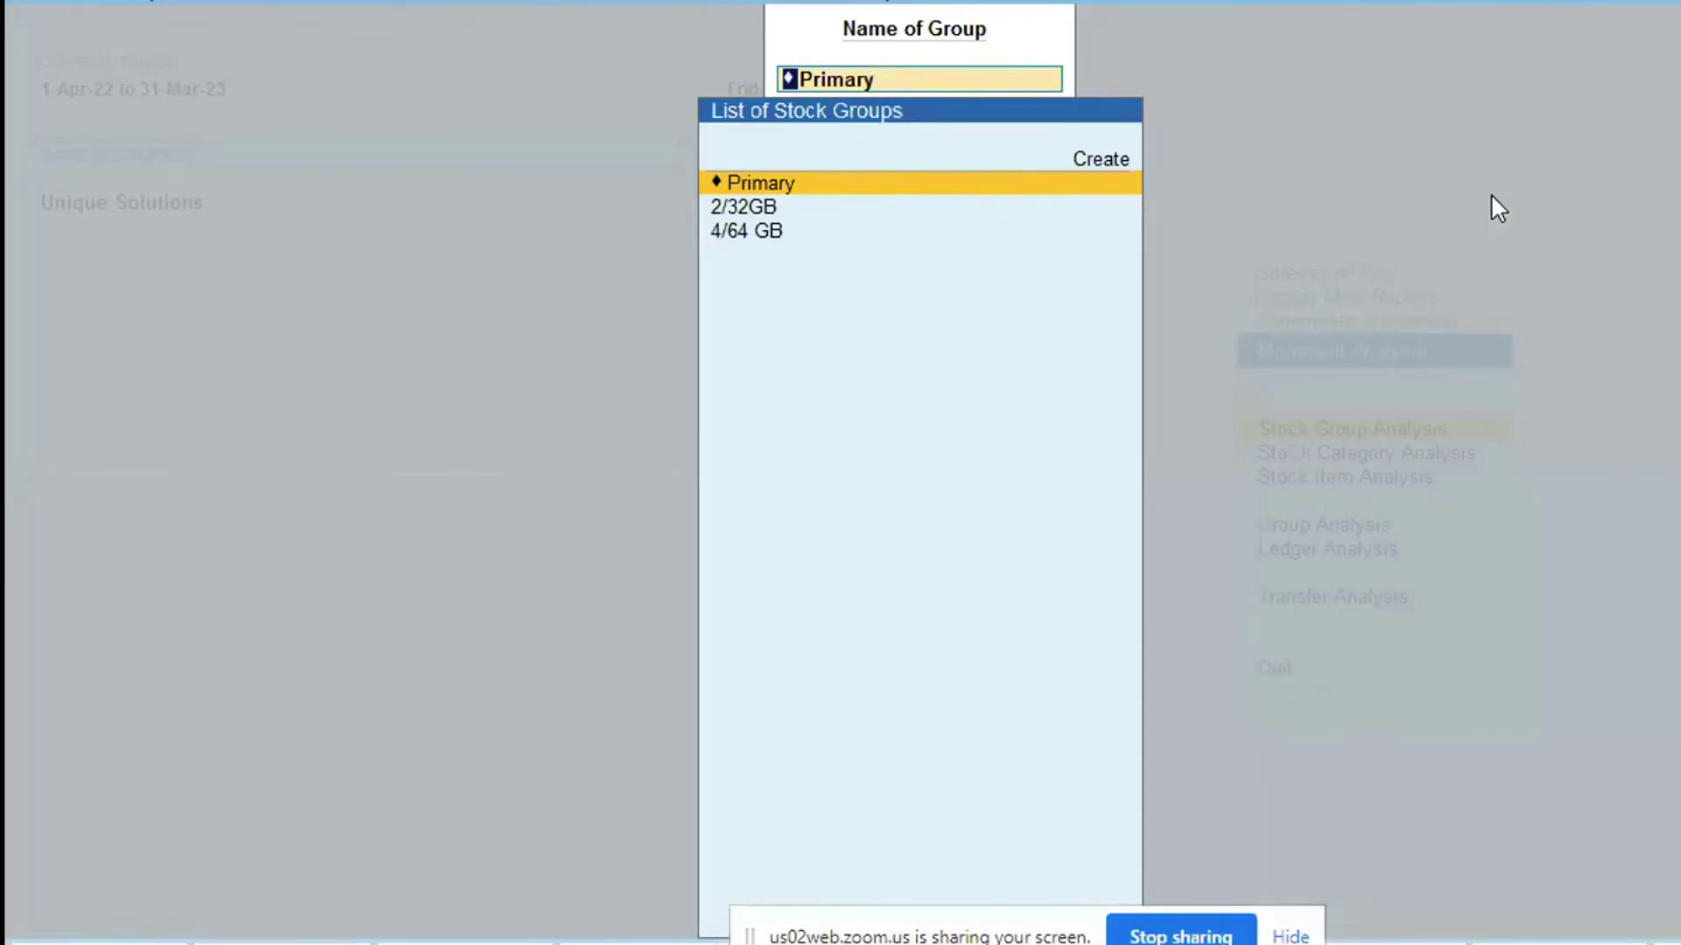
key("Return")
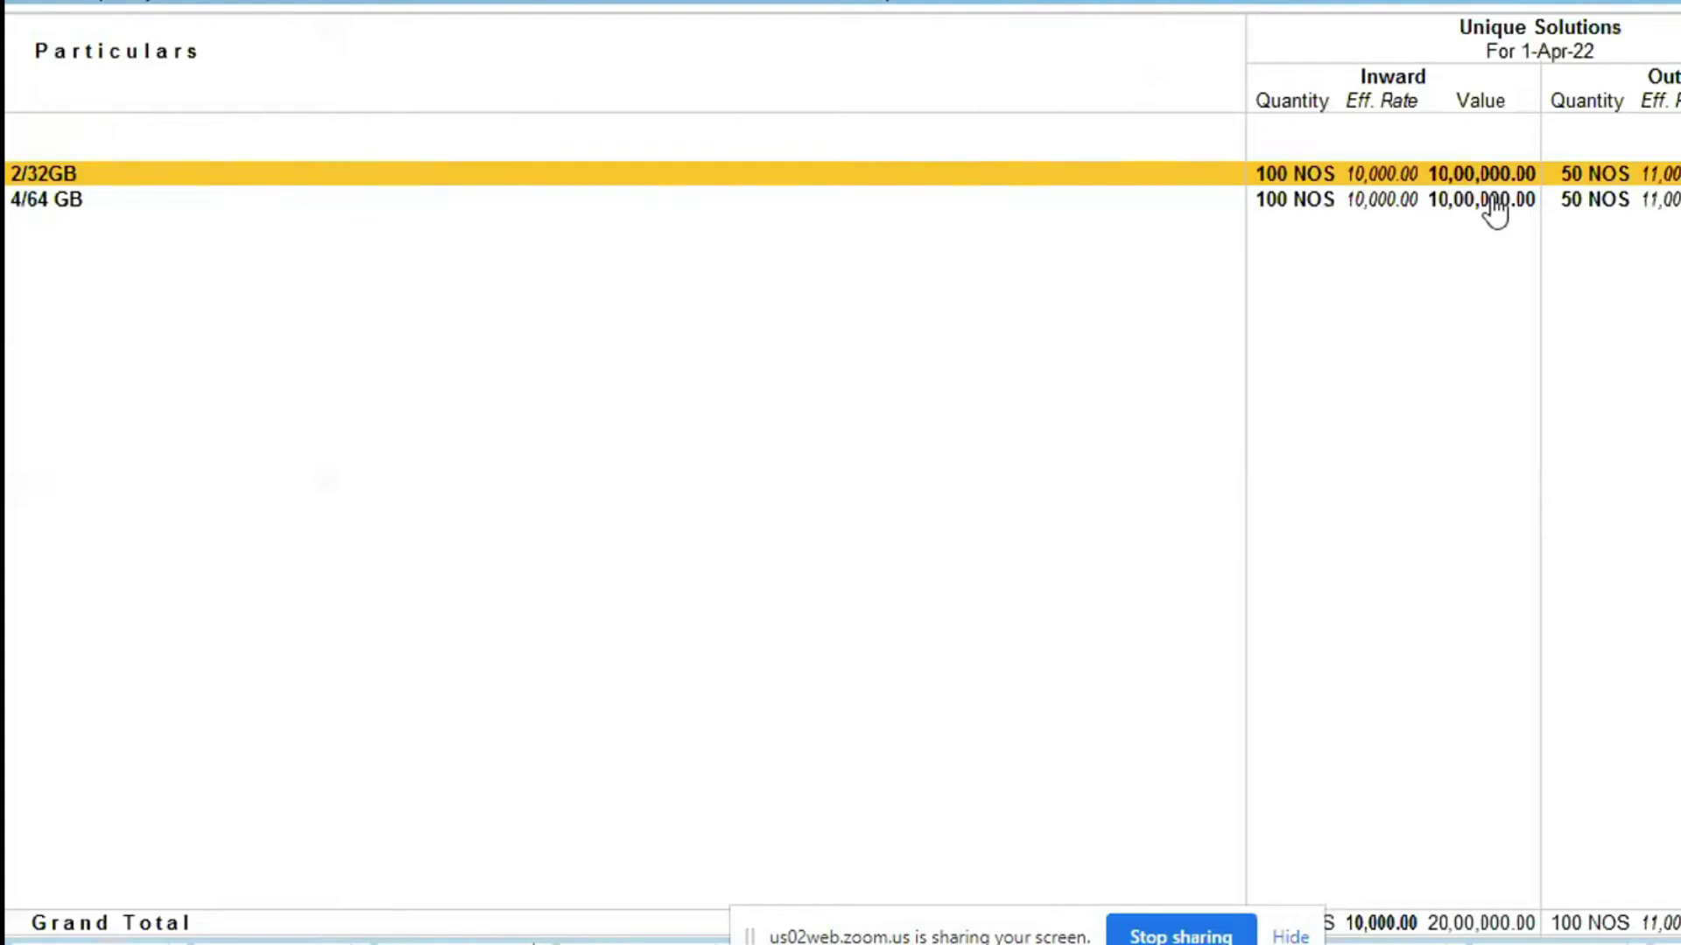
key("Escape")
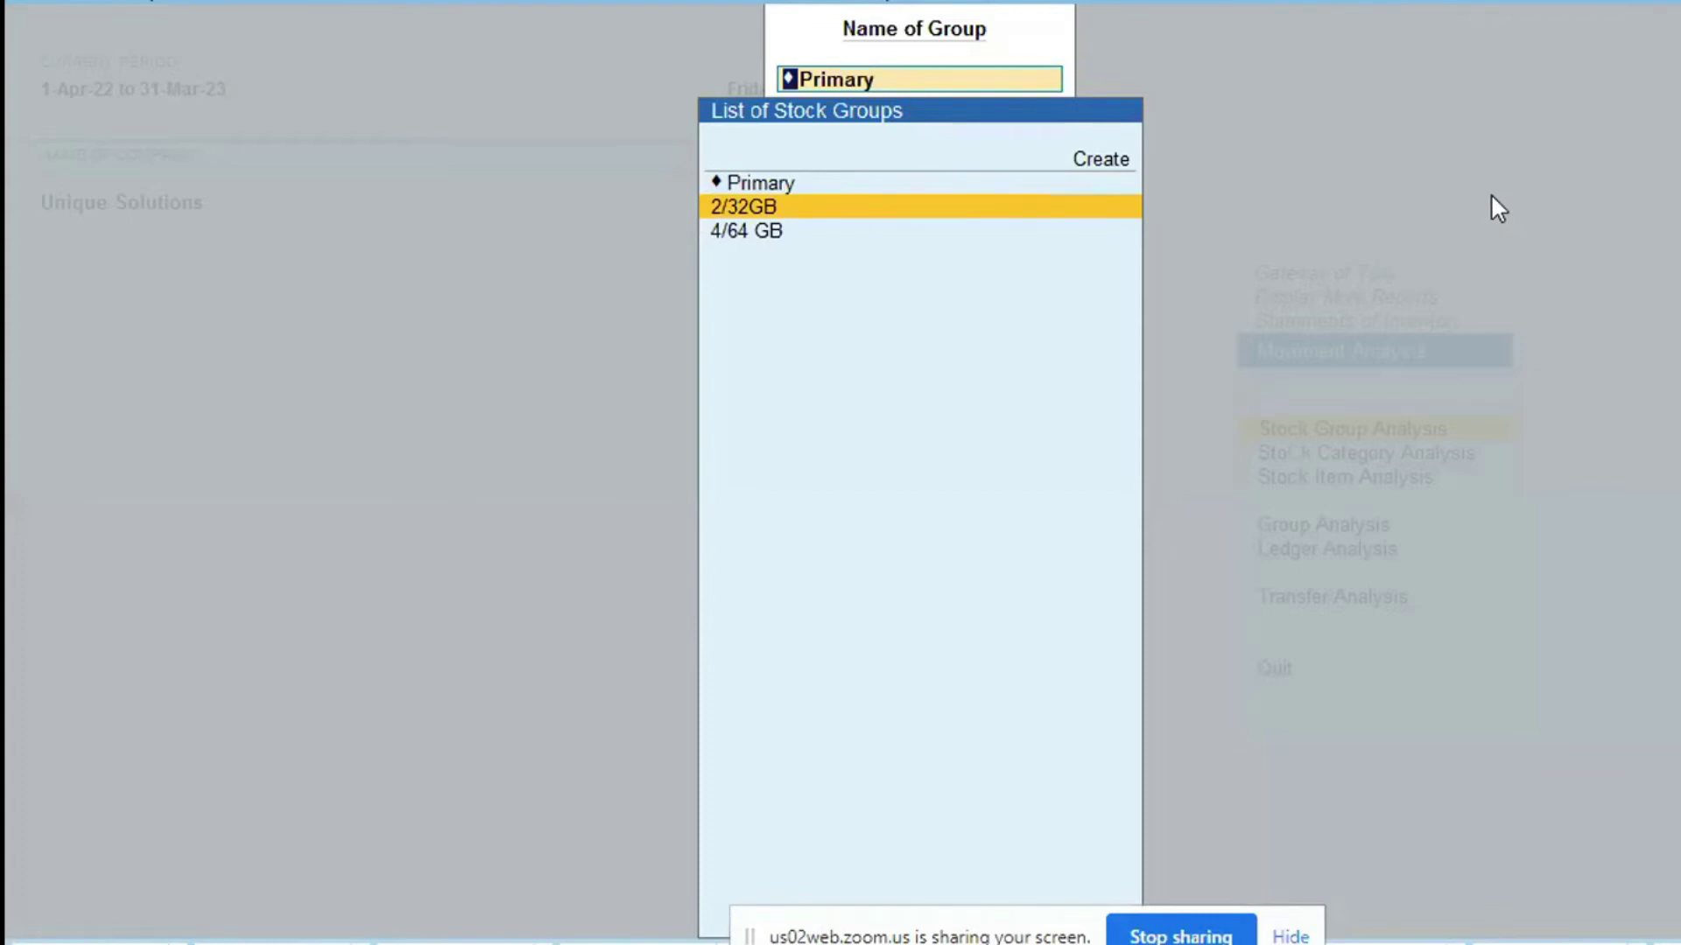
key("Return")
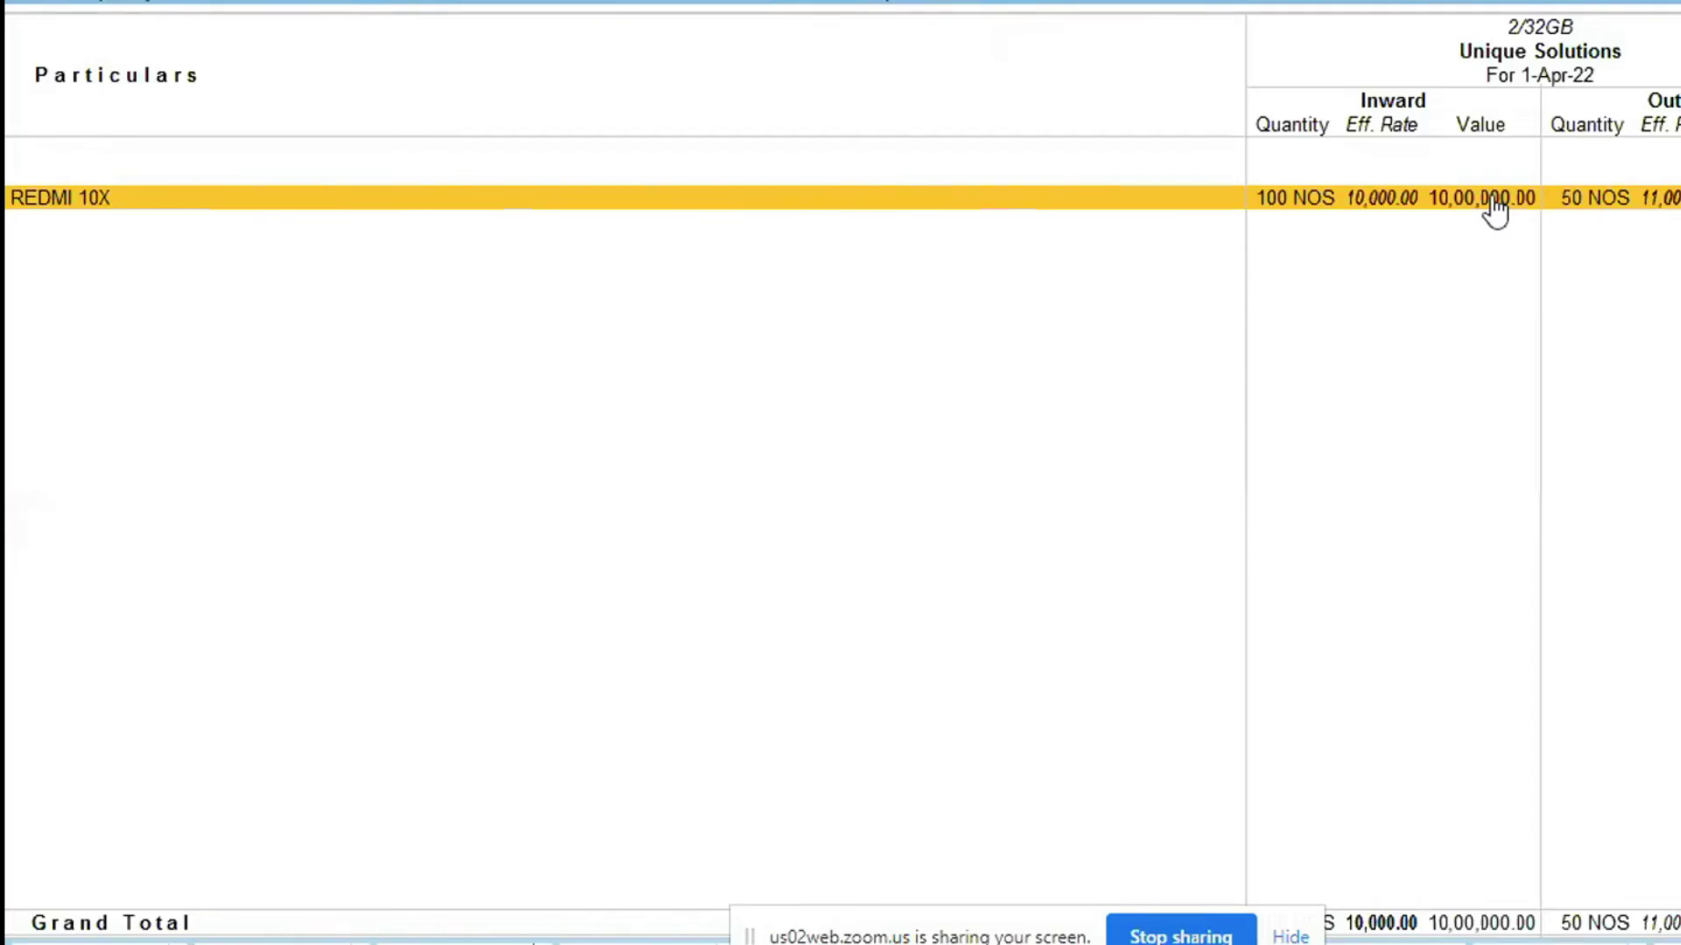
left_click(1496, 211)
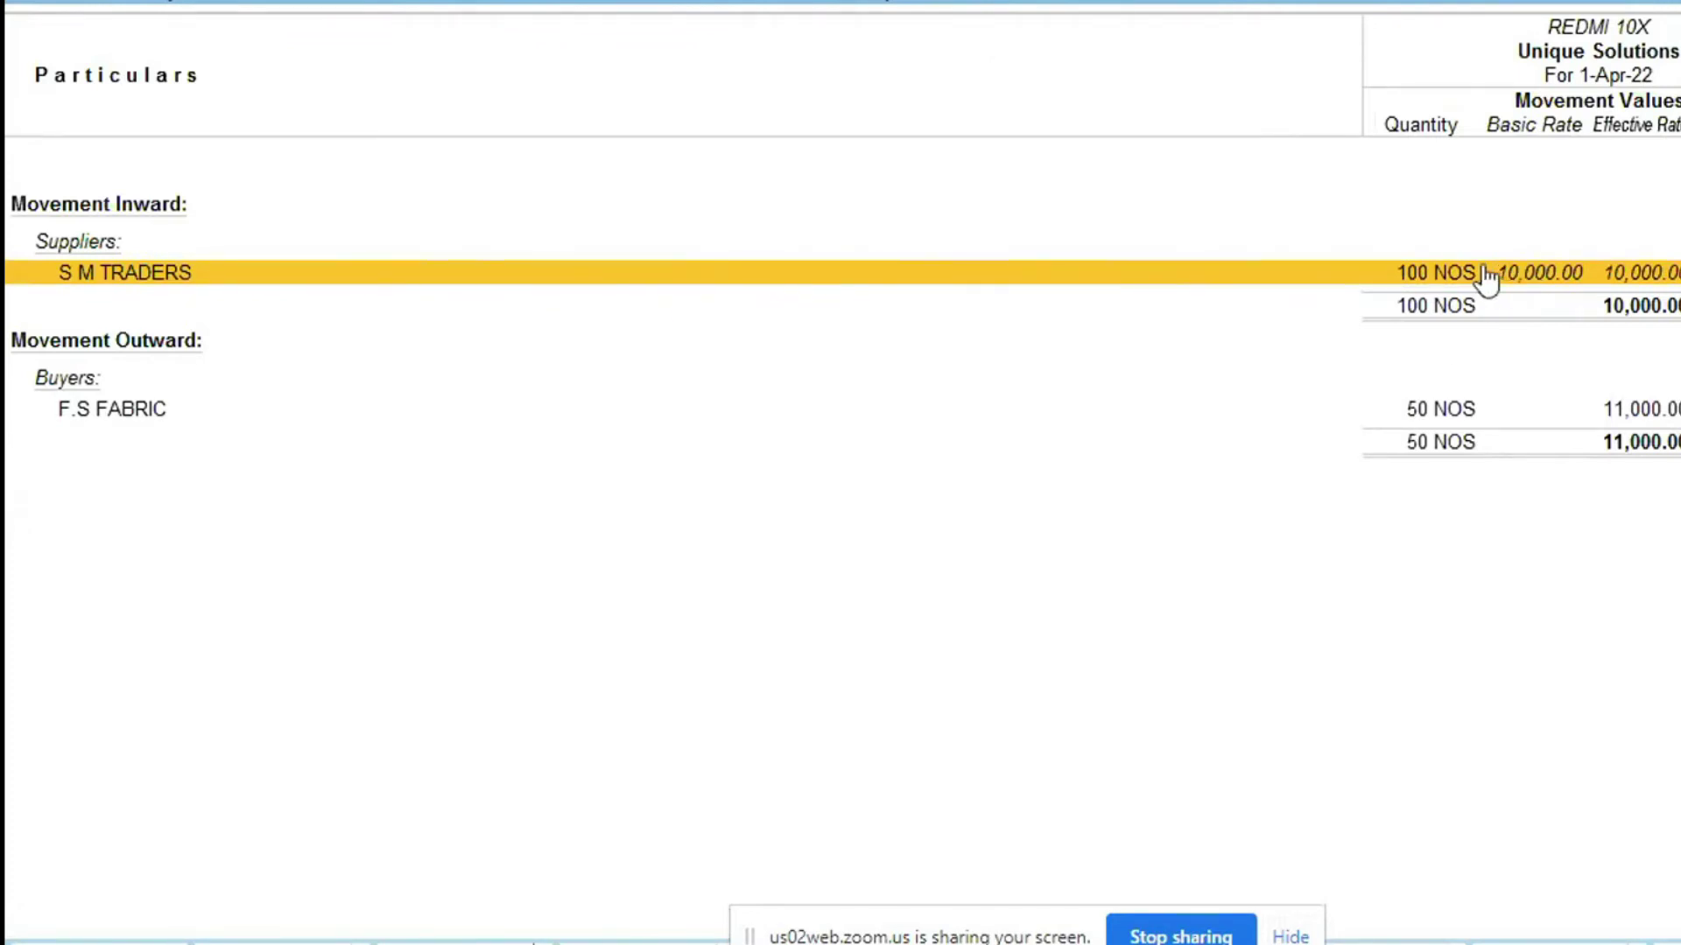
- Inspect REDMI 10X's inward movement from S M TRADERS with voucher details, open its purchase voucher and return to the item analysis
left_click(1424, 283)
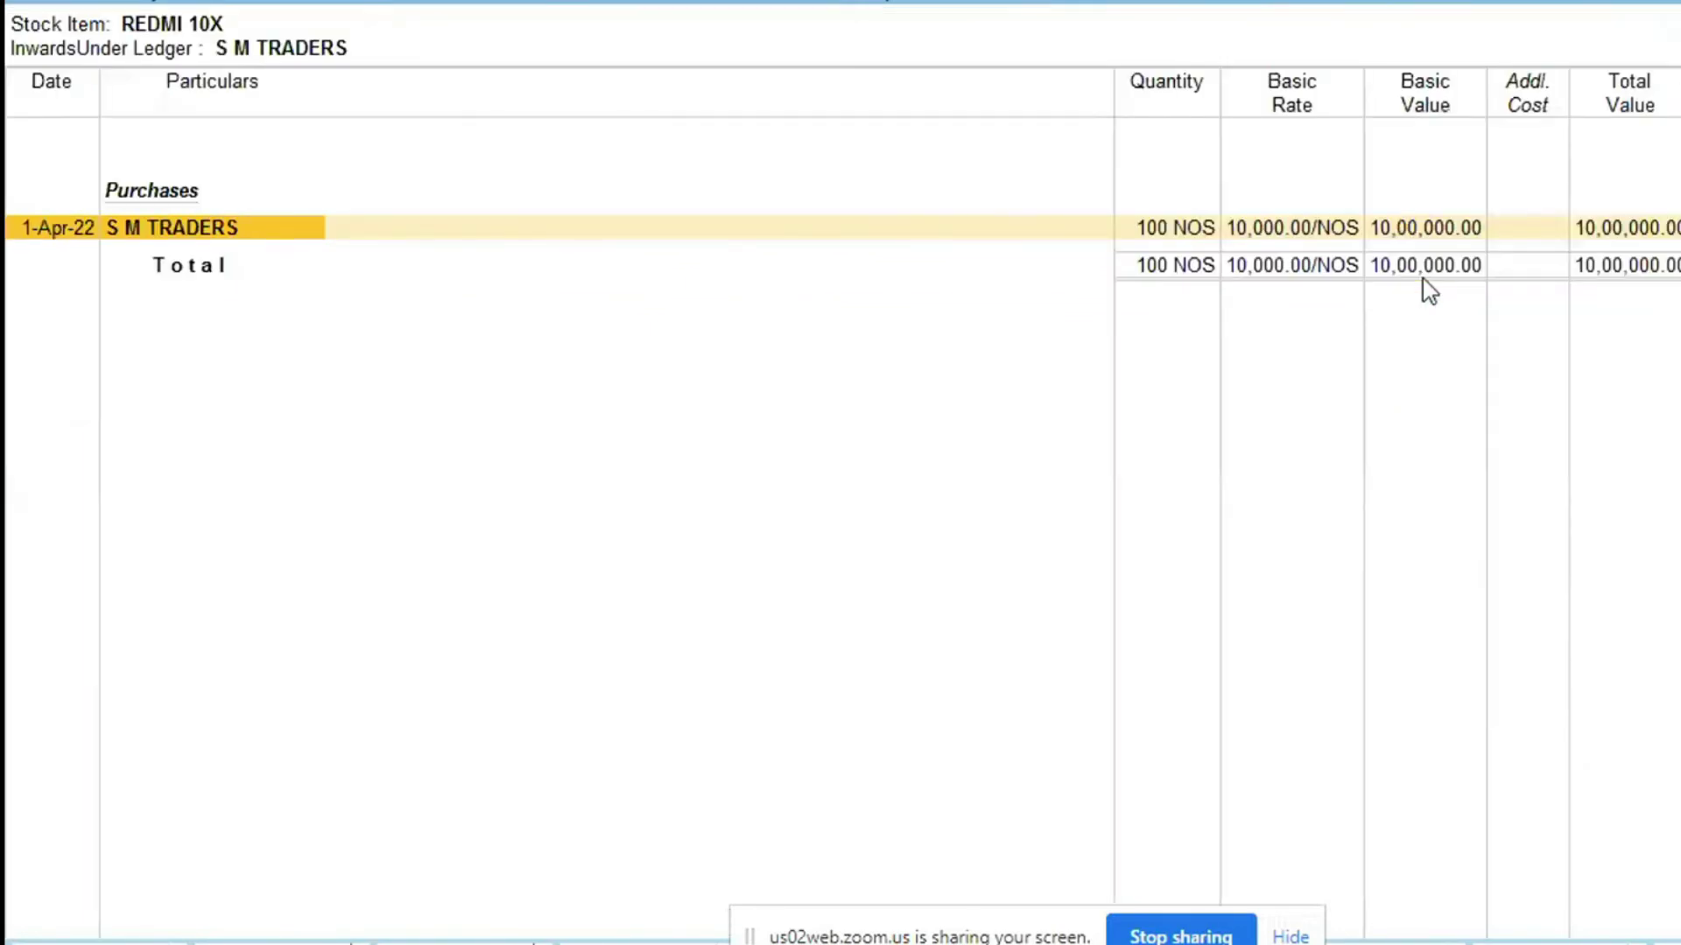
key("alt+F5")
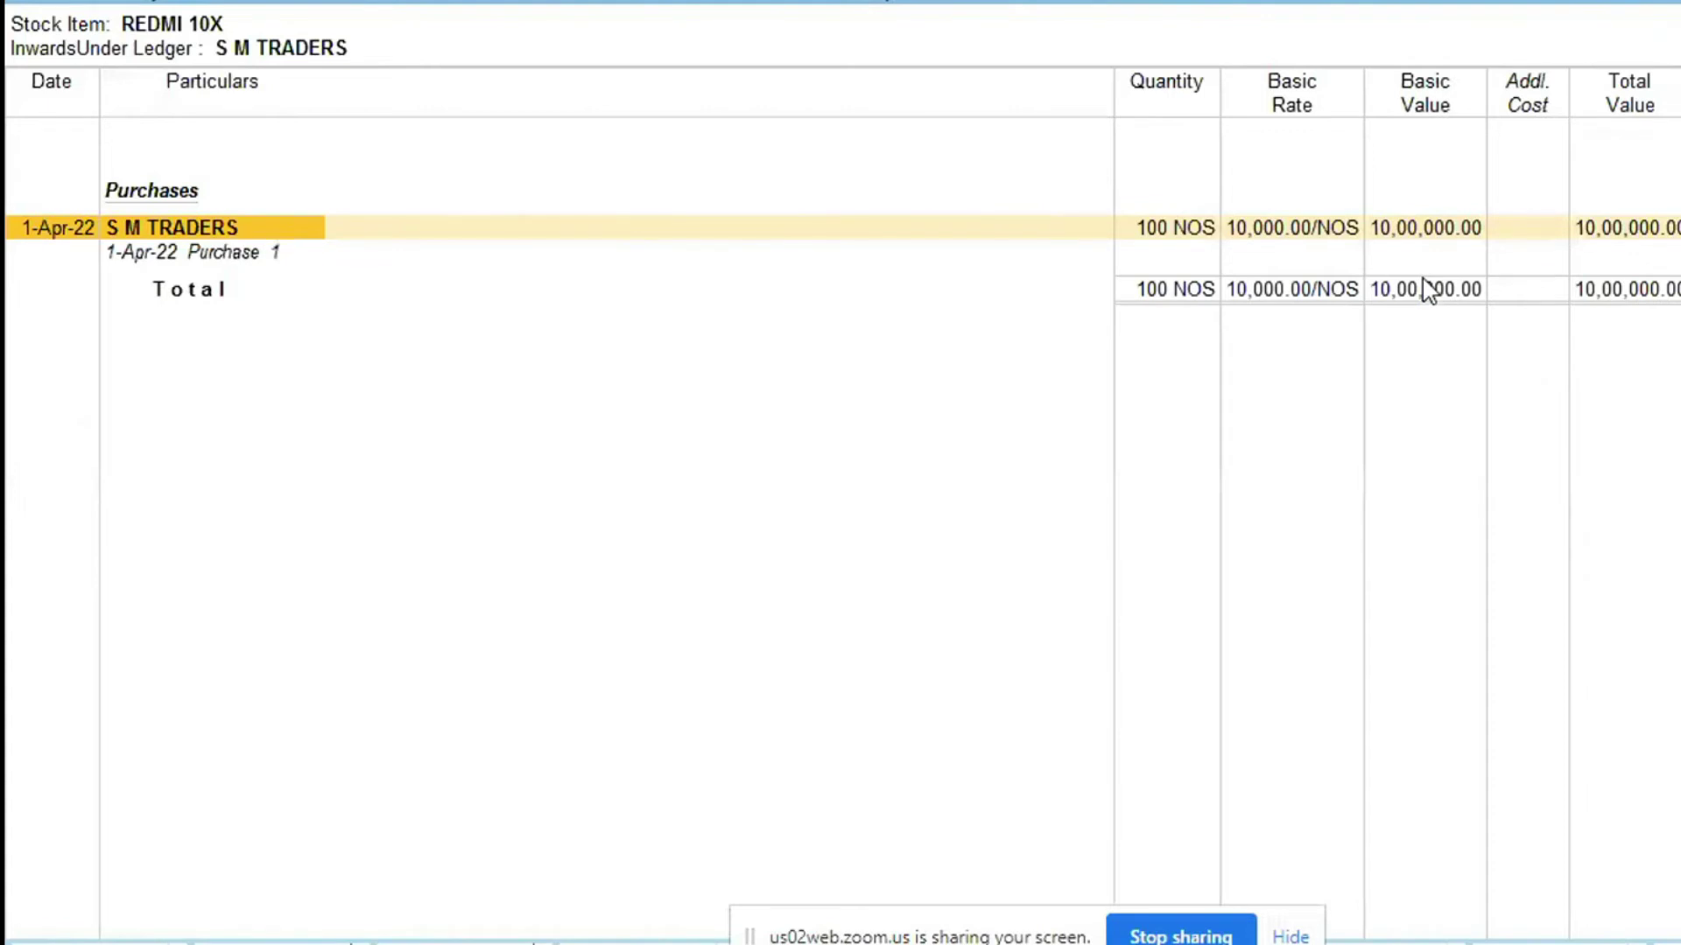
key("Down")
key("Return")
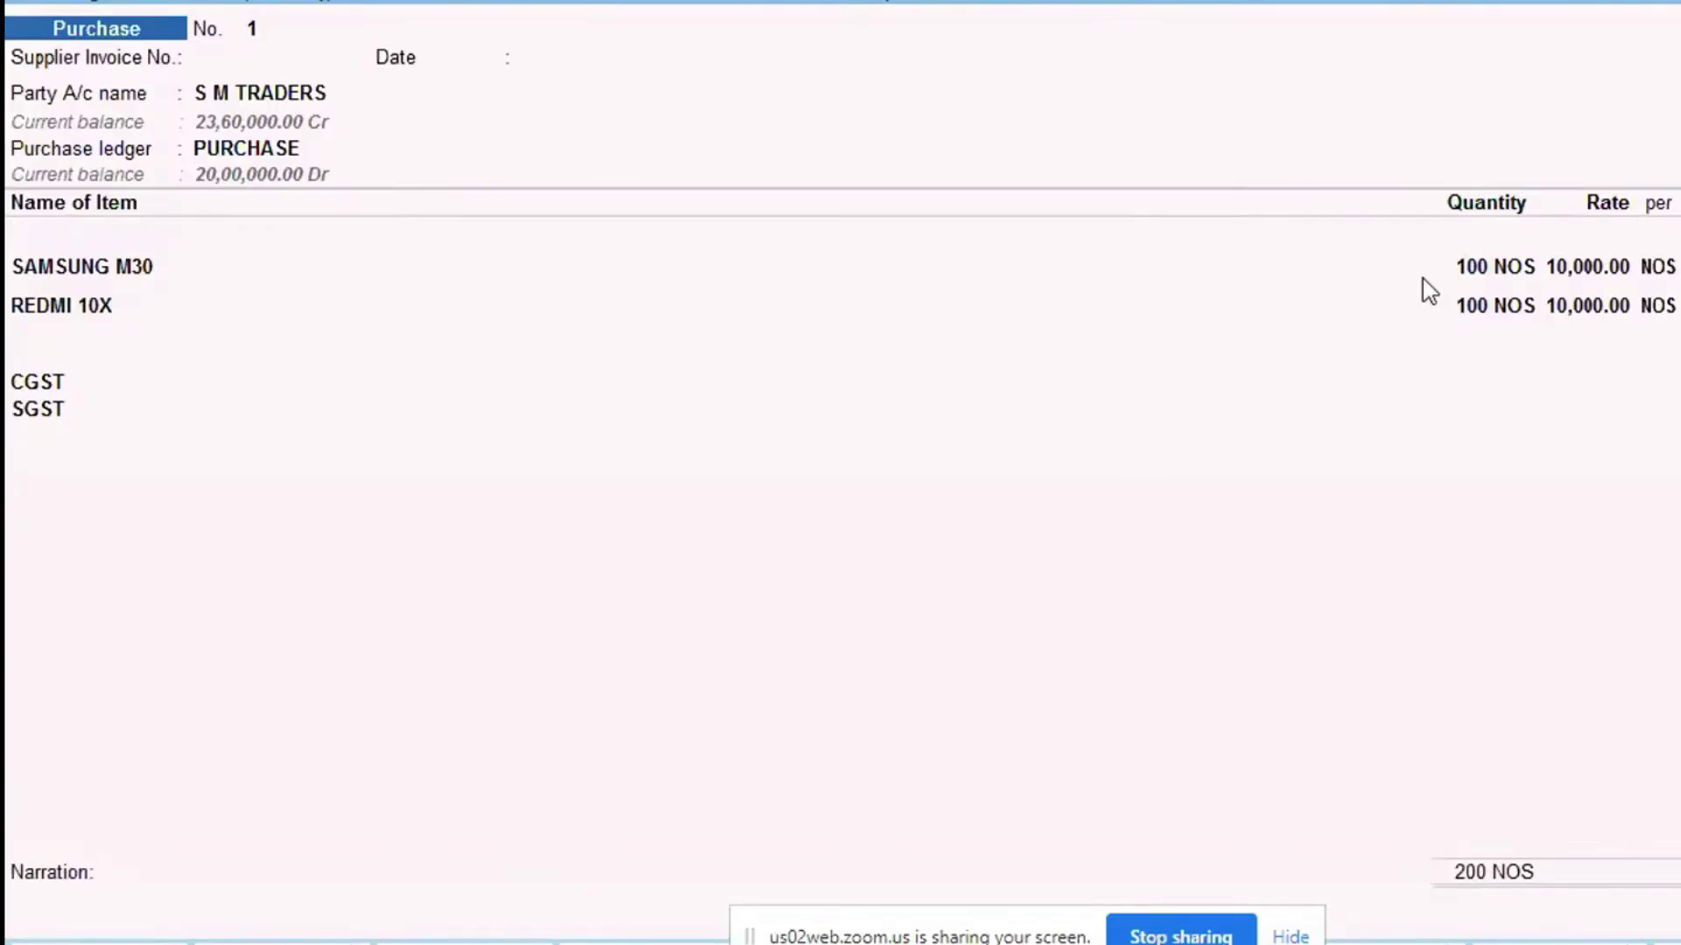
key("Escape")
key("Escape")
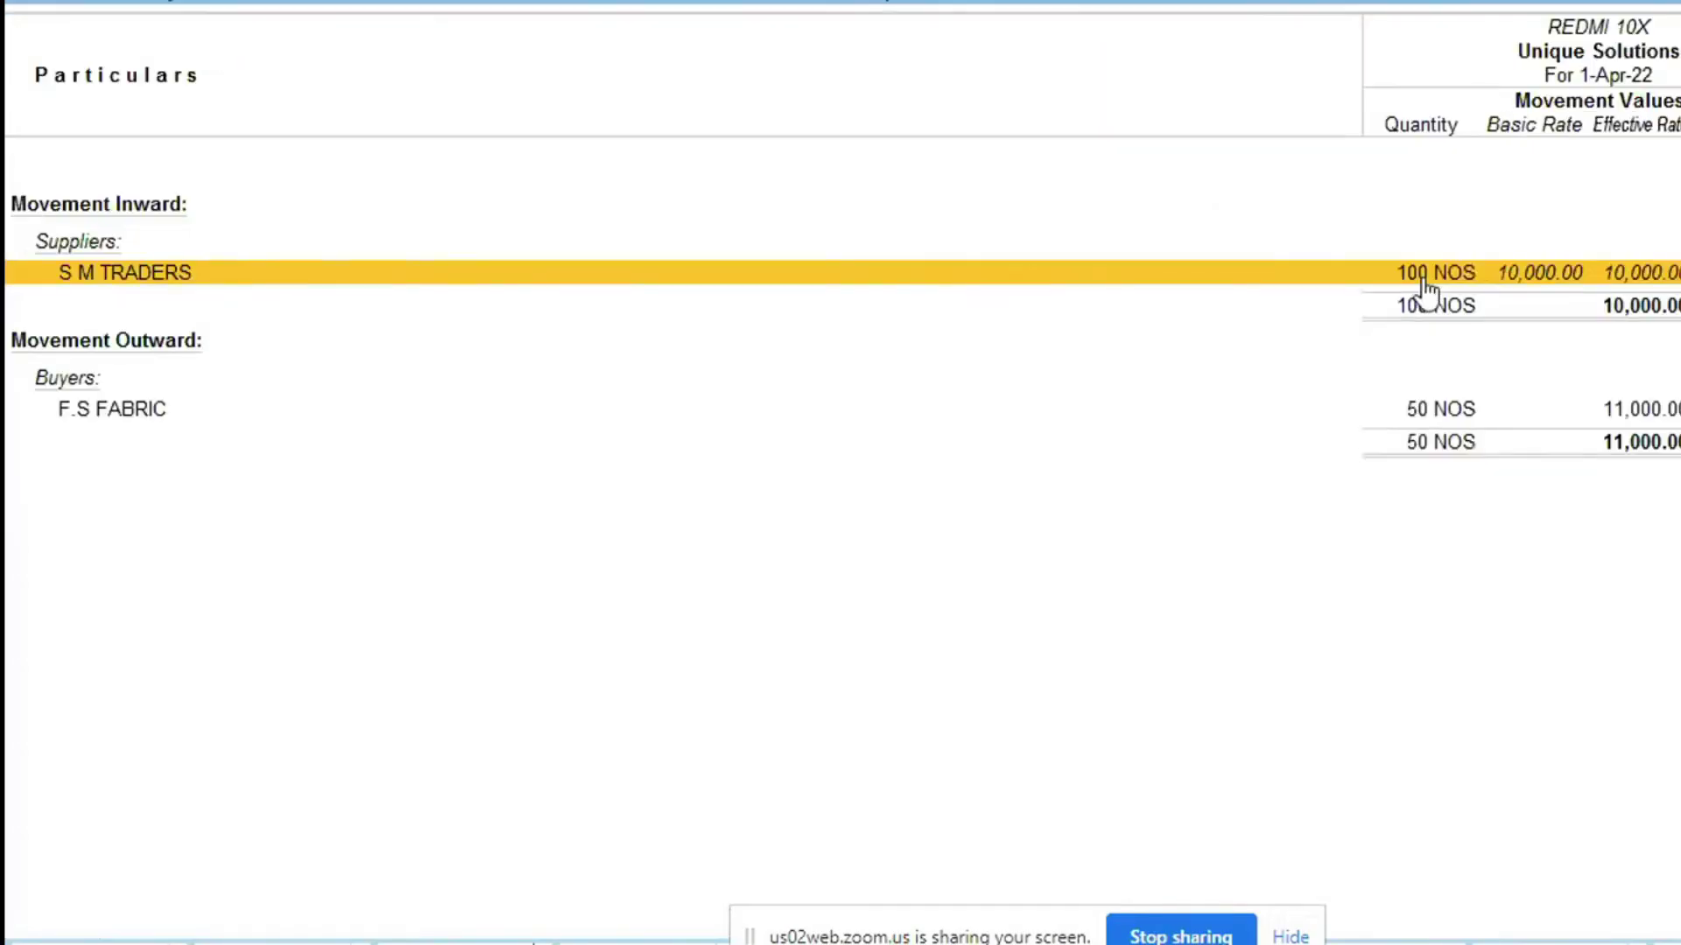
- Inspect REDMI 10X's outward movement to F.S FABRIC with the sales voucher details shown, and return to the item analysis
key("Down")
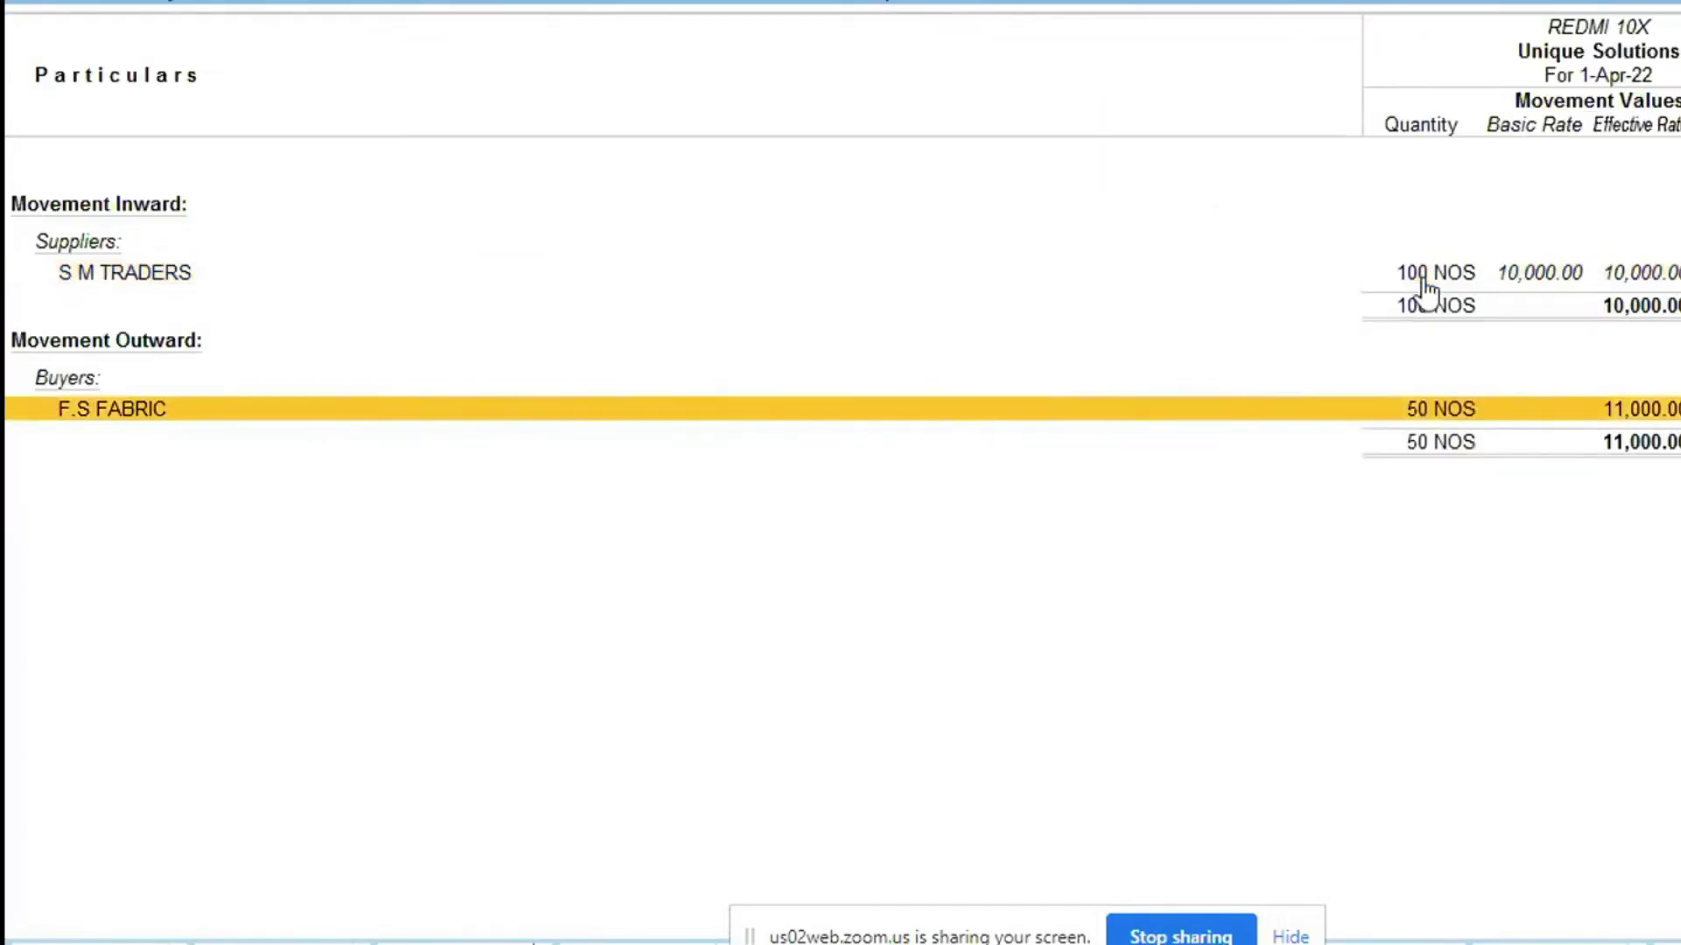
key("Return")
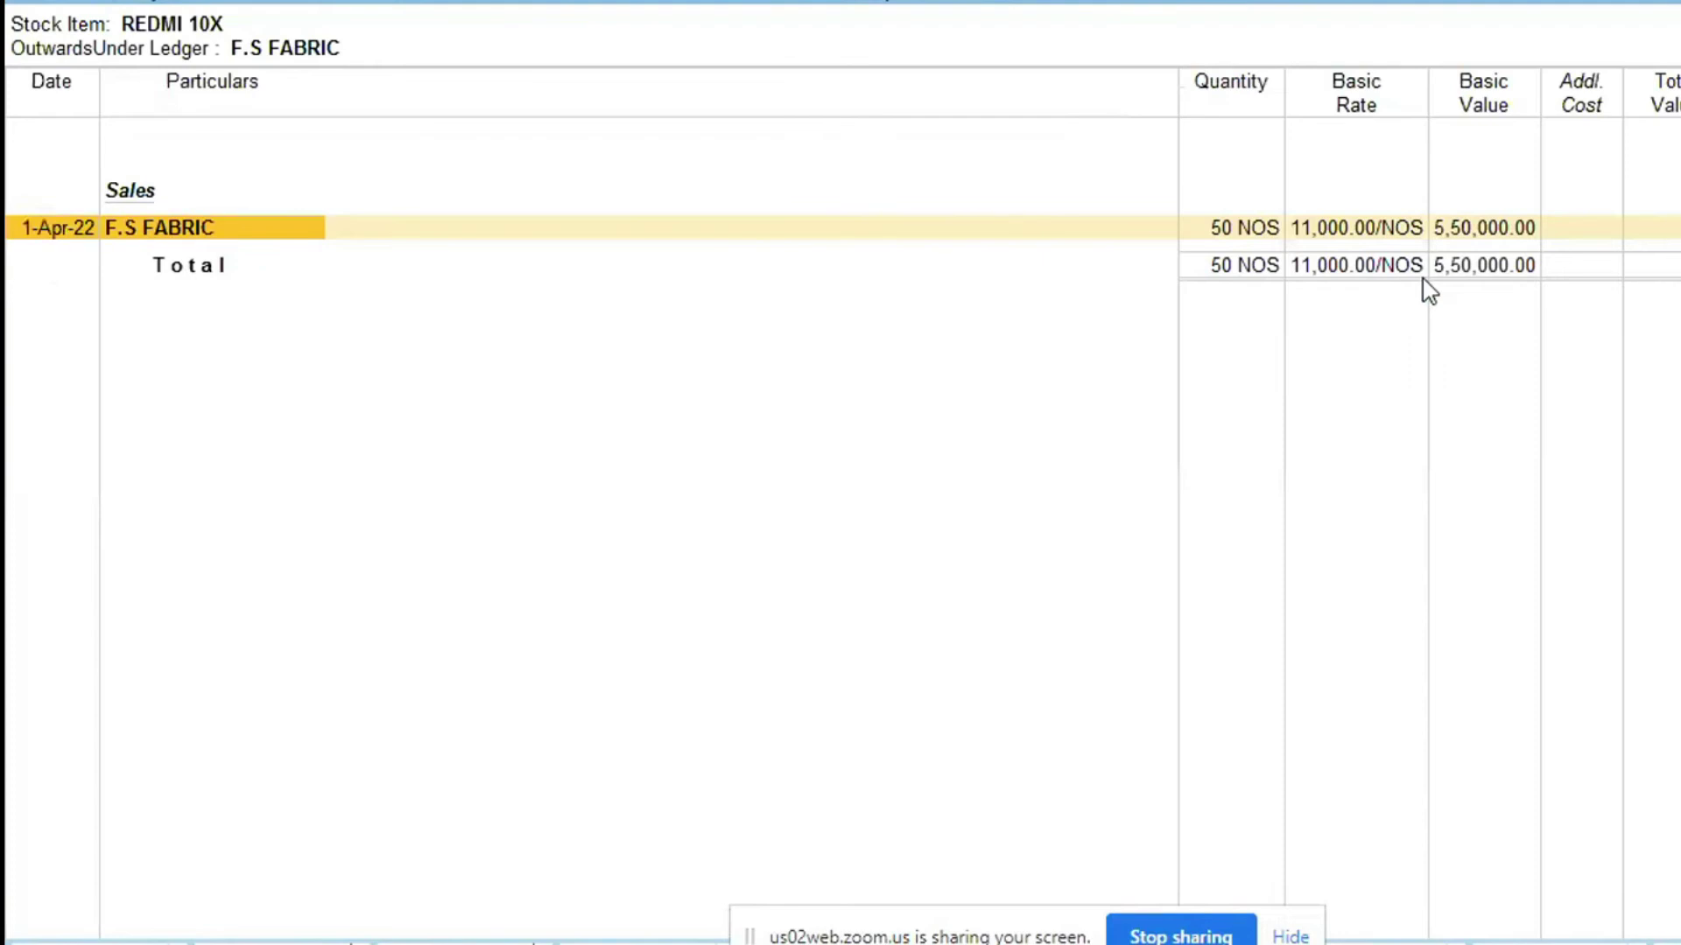
key("alt+F5")
key("Down")
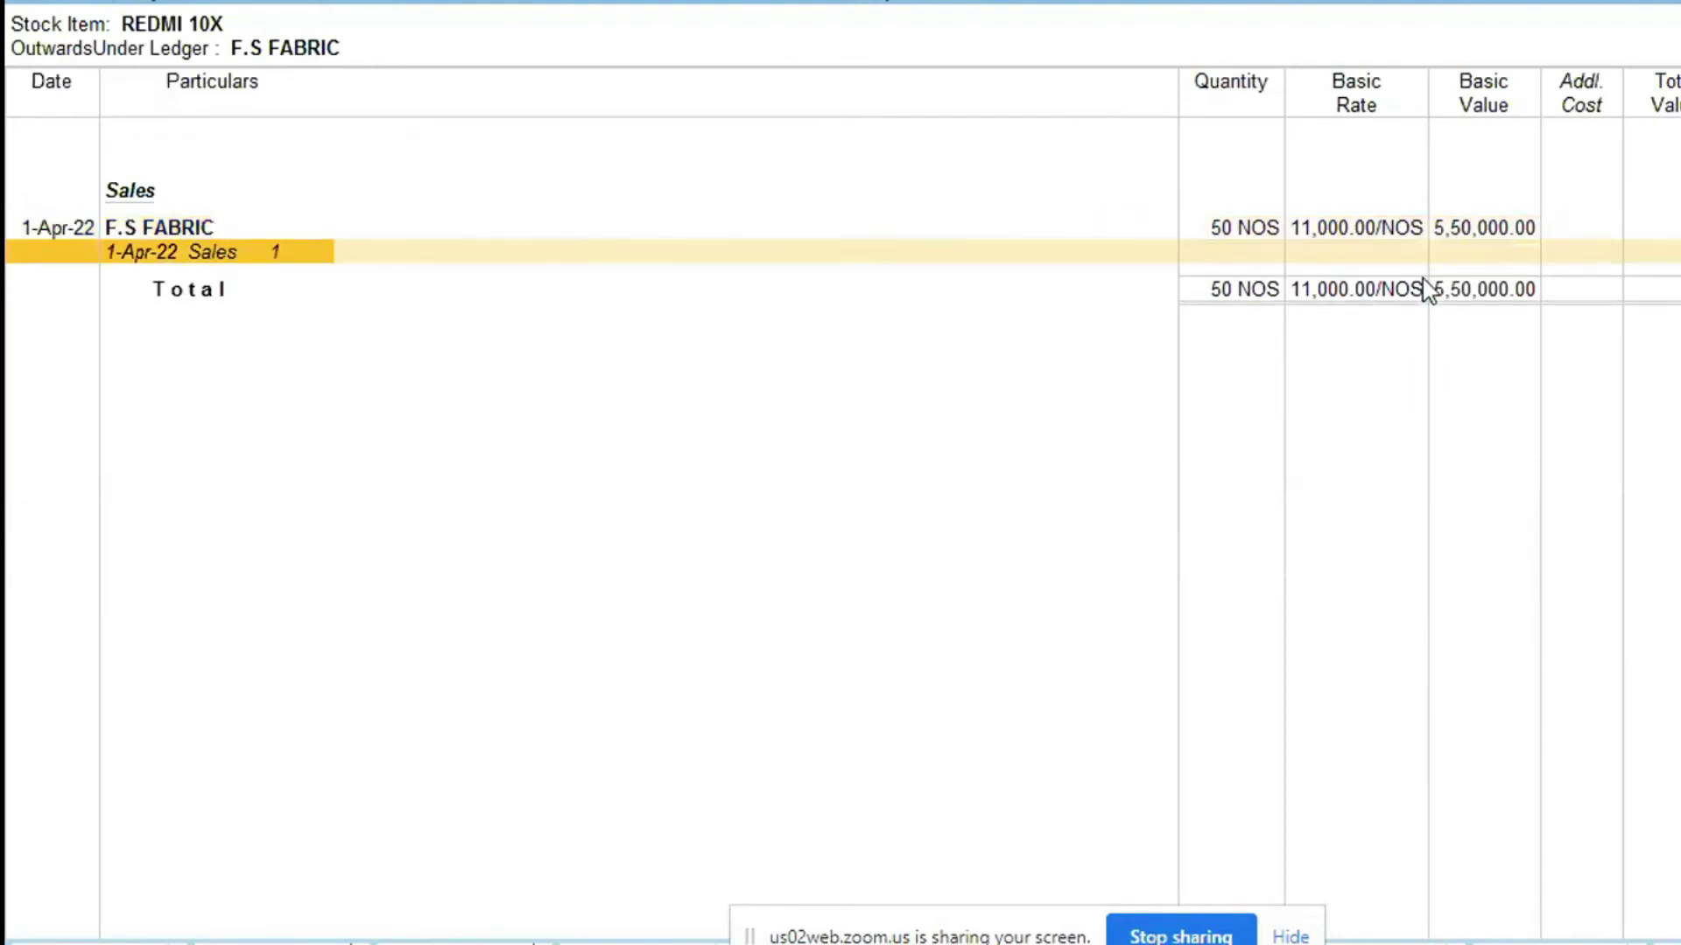
key("Escape")
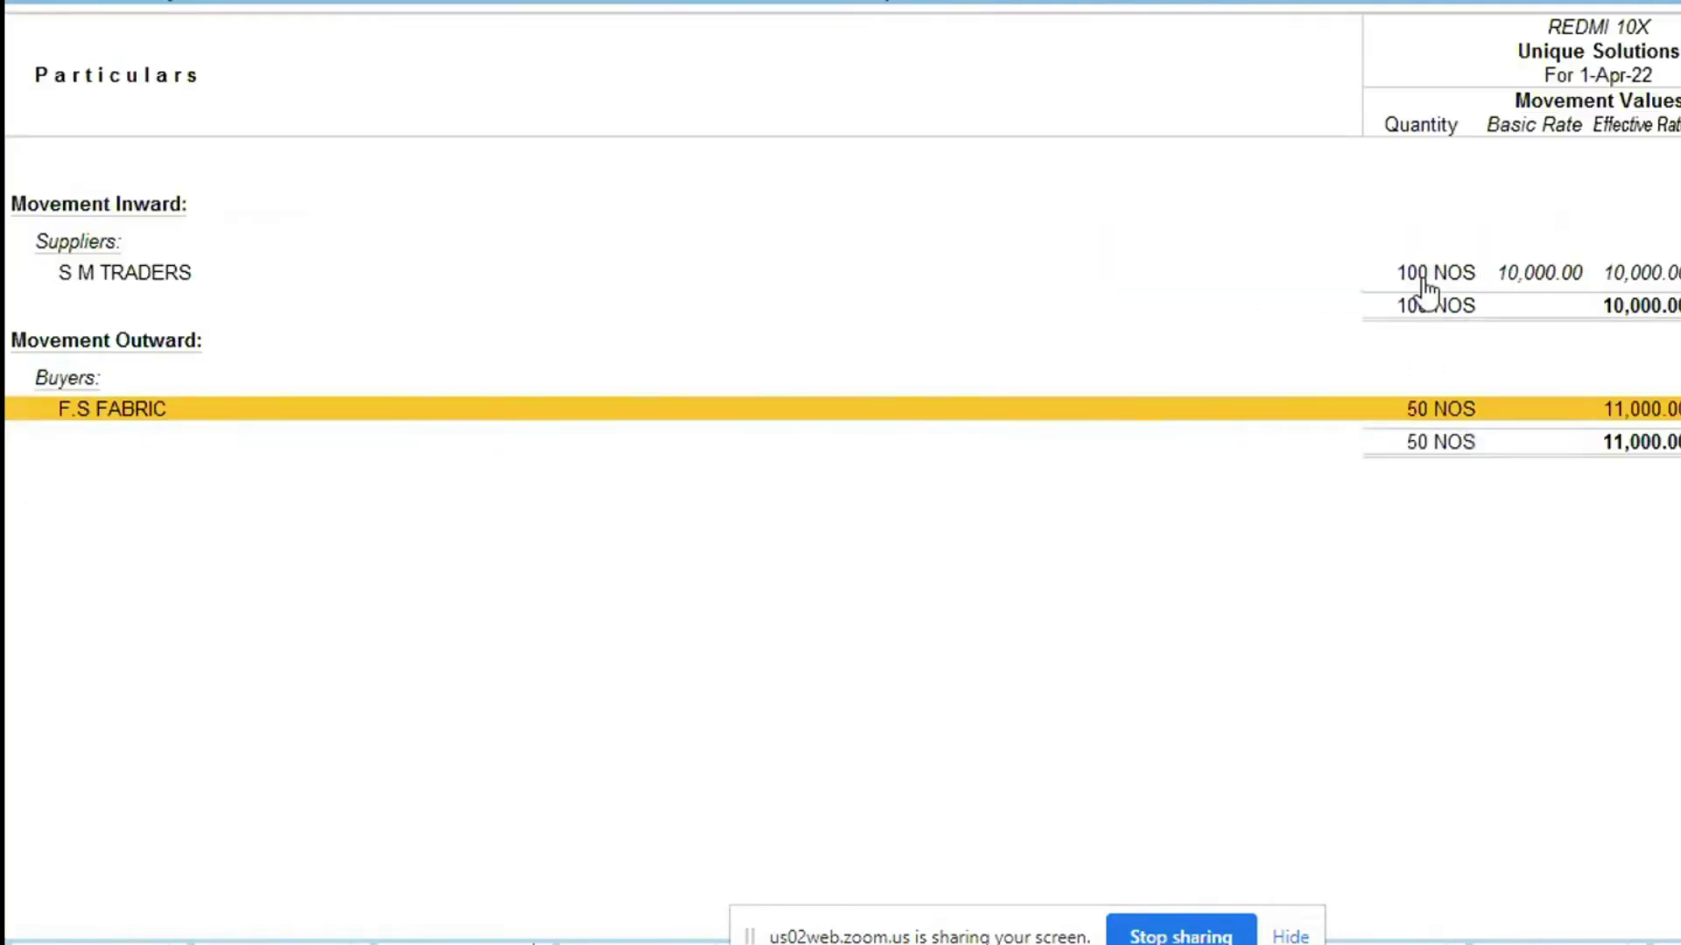
- Leave the REDMI 10X movement report, view the Stock Category Analysis for Primary, and return to the Movement Analysis options
key("Escape")
key("Escape")
key("Escape")
key("Escape")
key("Down")
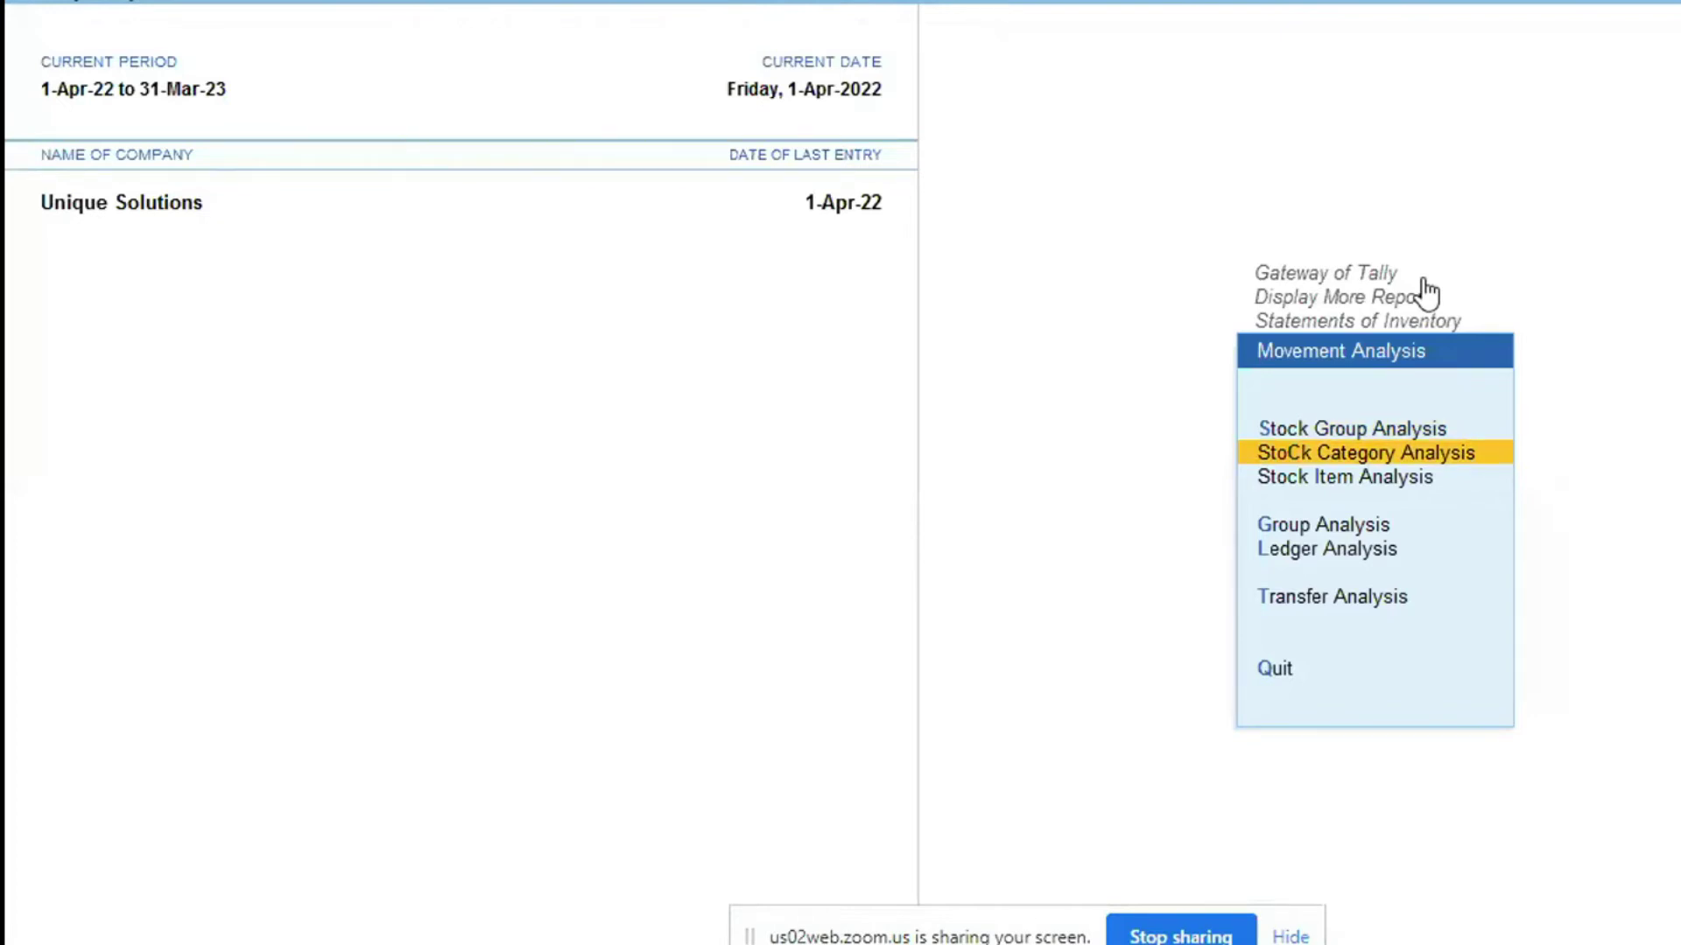
key("Return")
key("Down")
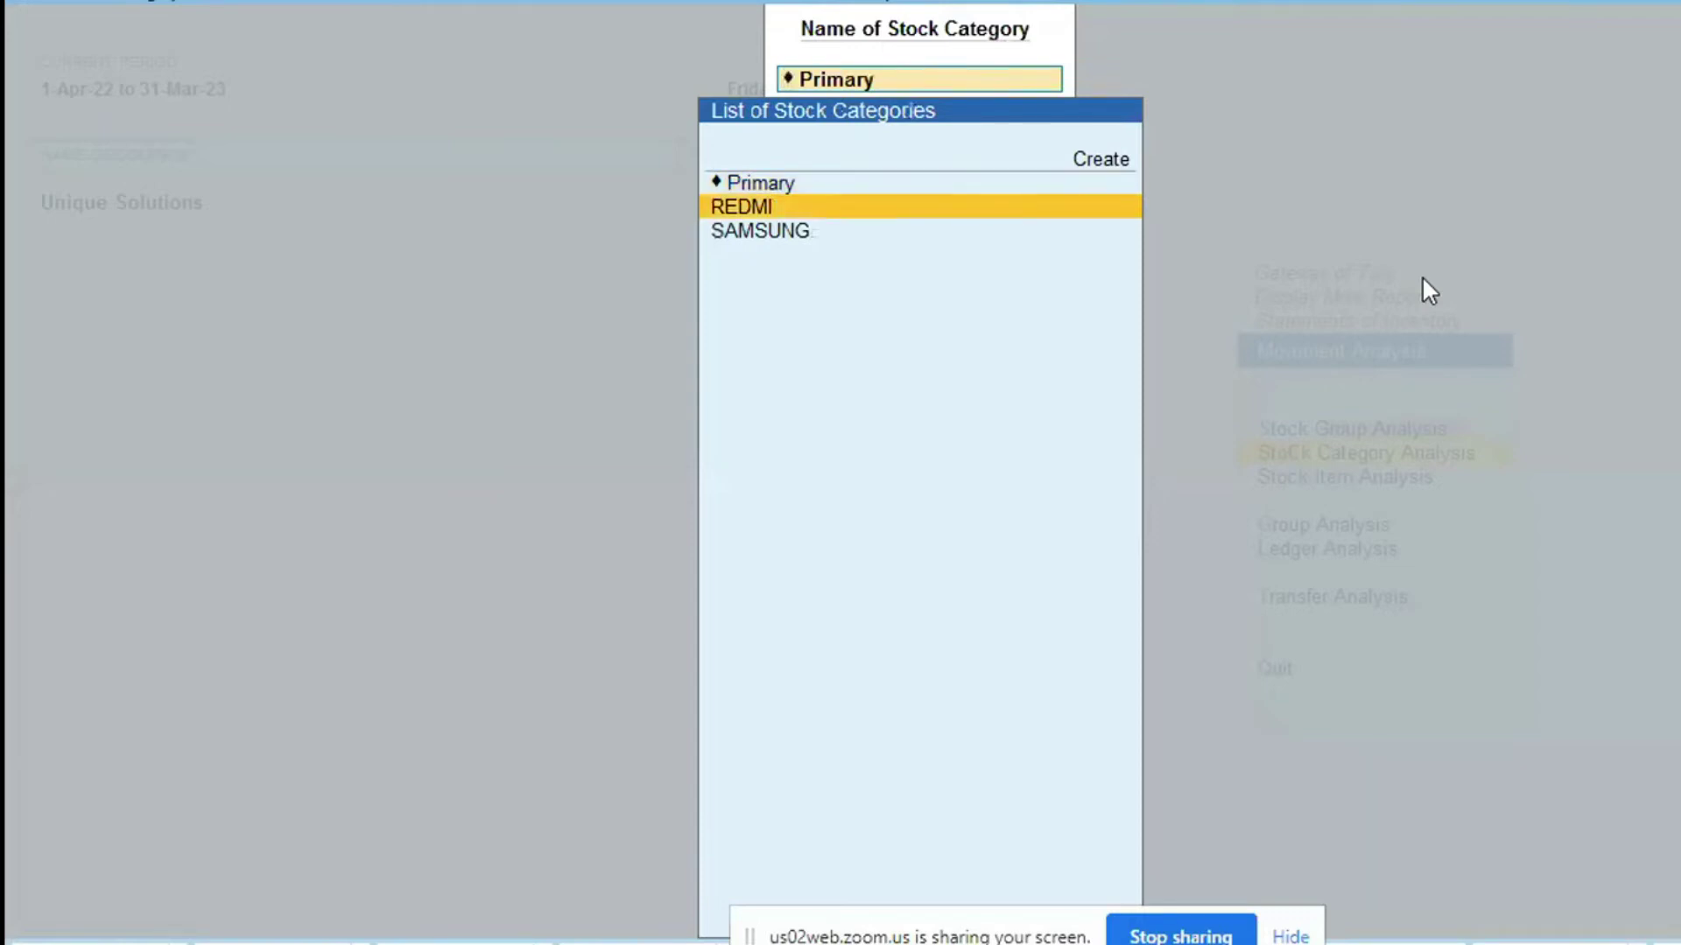
key("Up")
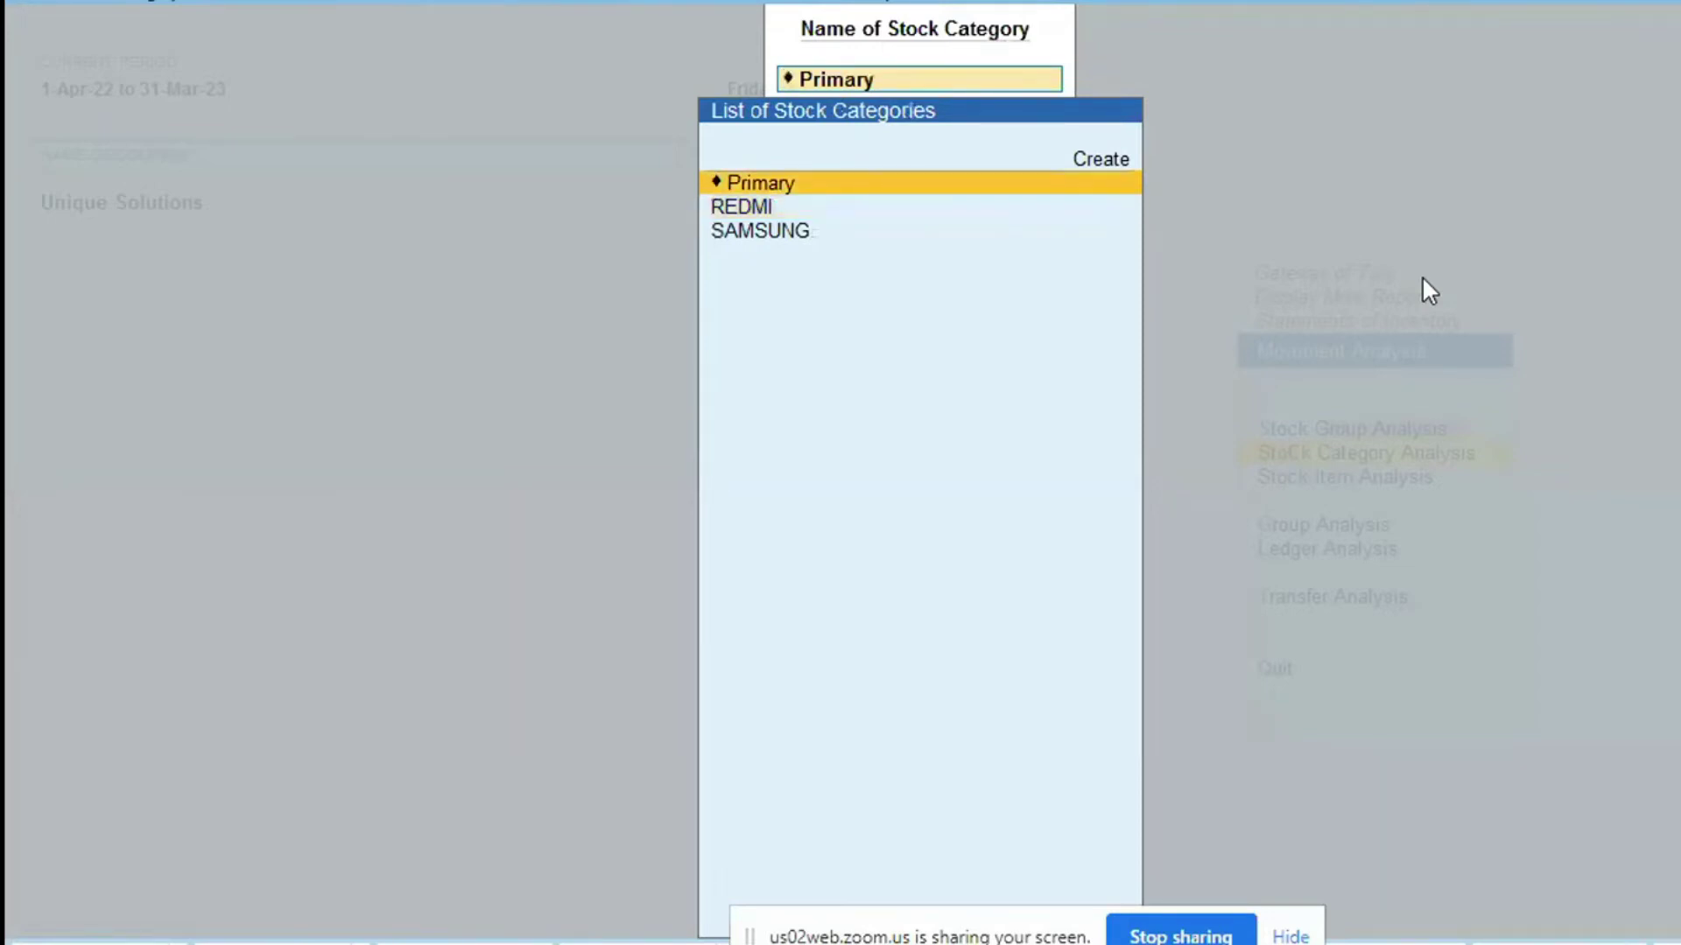
key("Return")
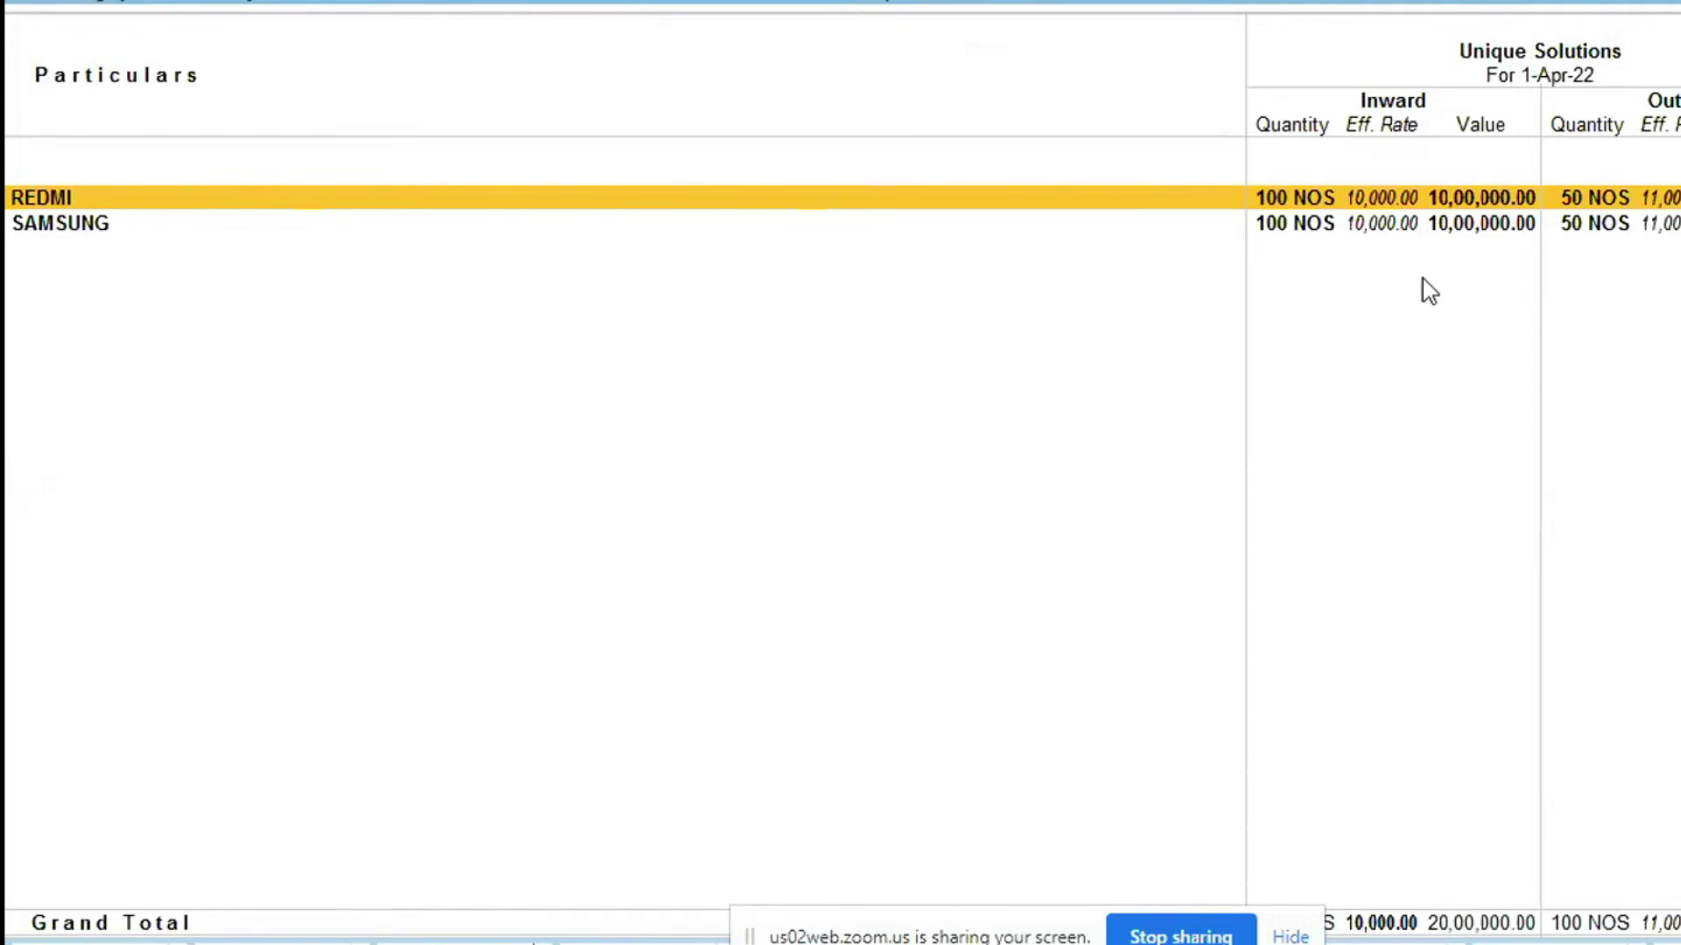
key("Escape")
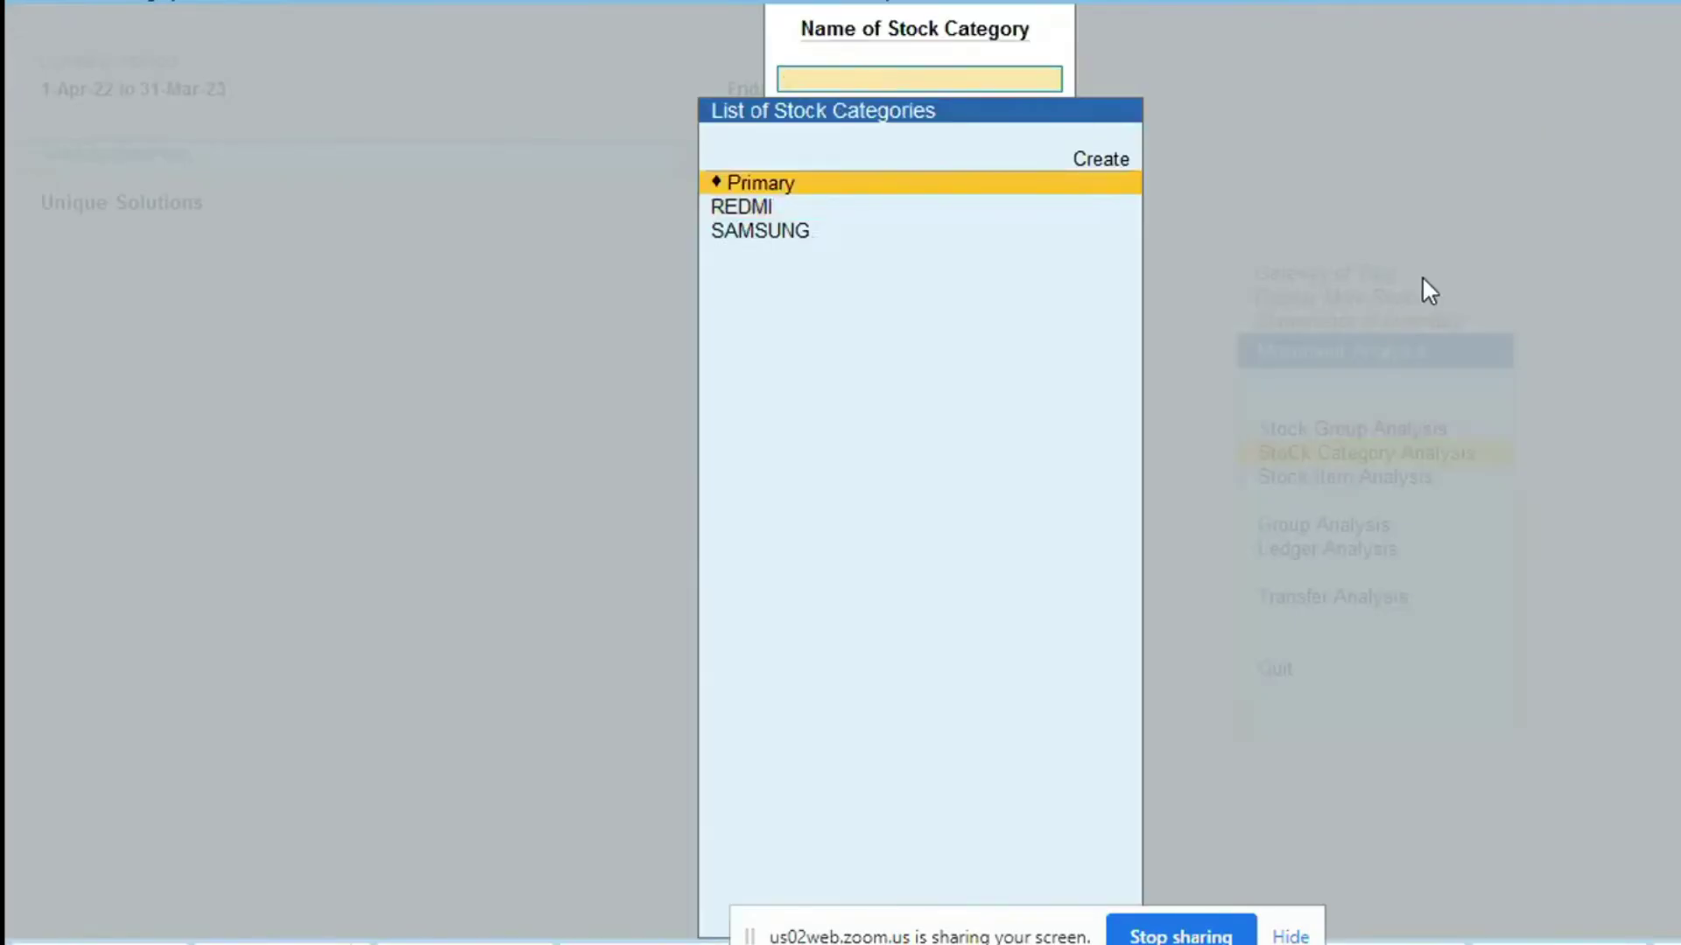
key("Escape")
- View the Stock Item Analysis for REDMI 10X and return to the Movement Analysis options
key("Down")
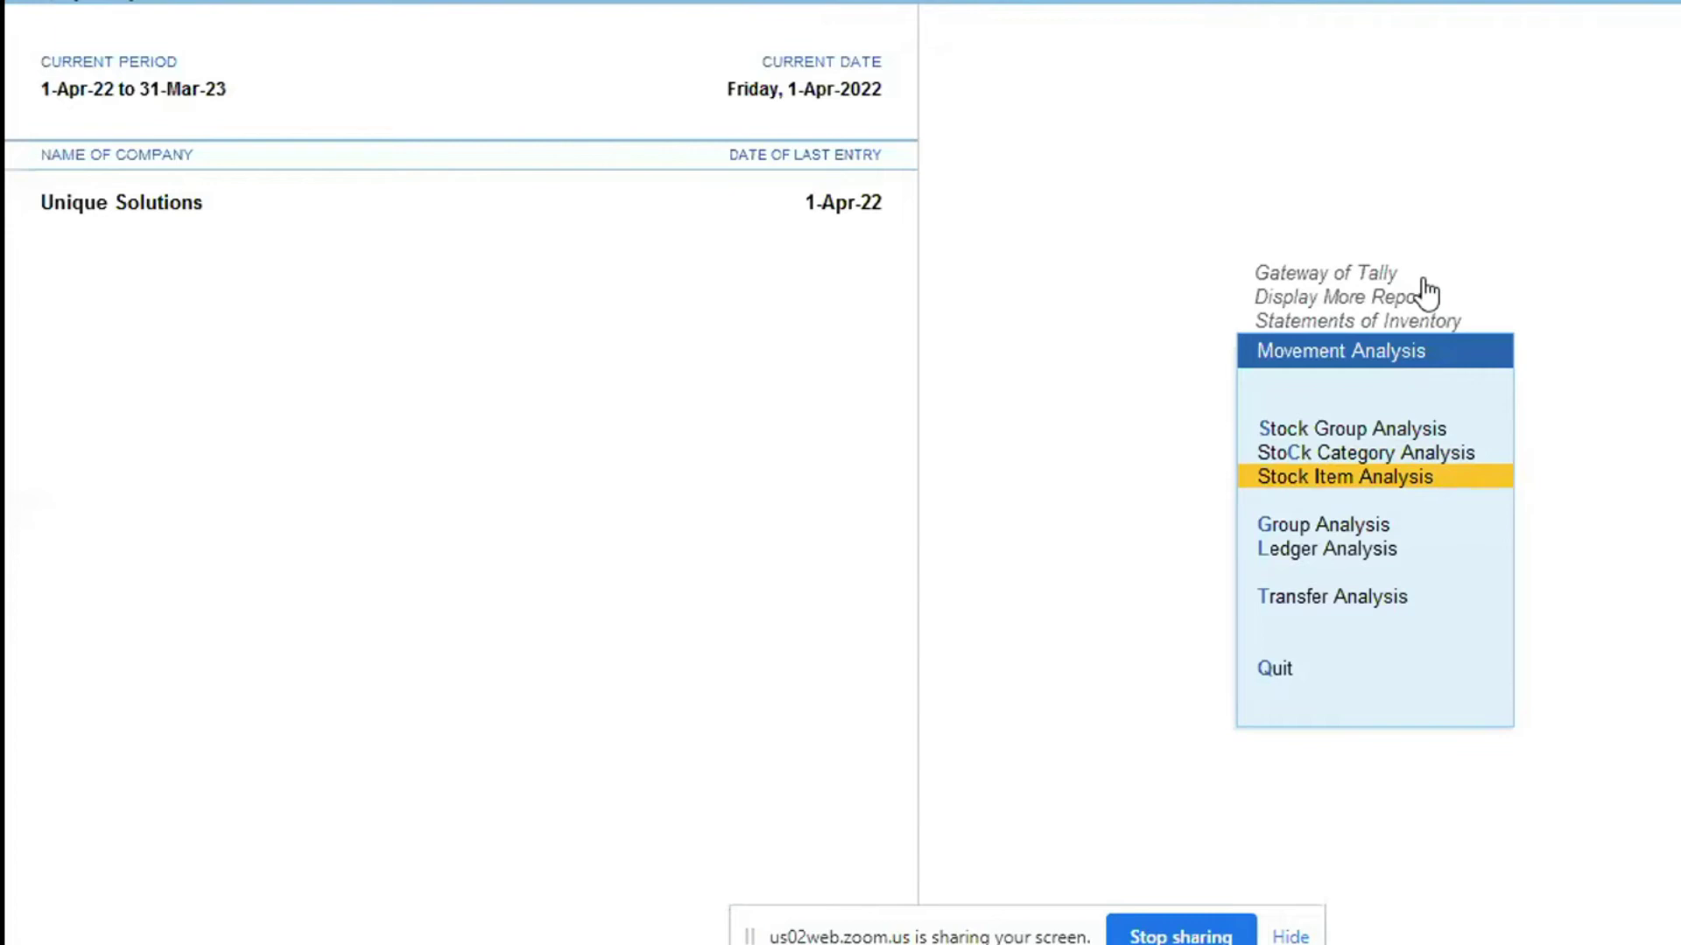
key("Return")
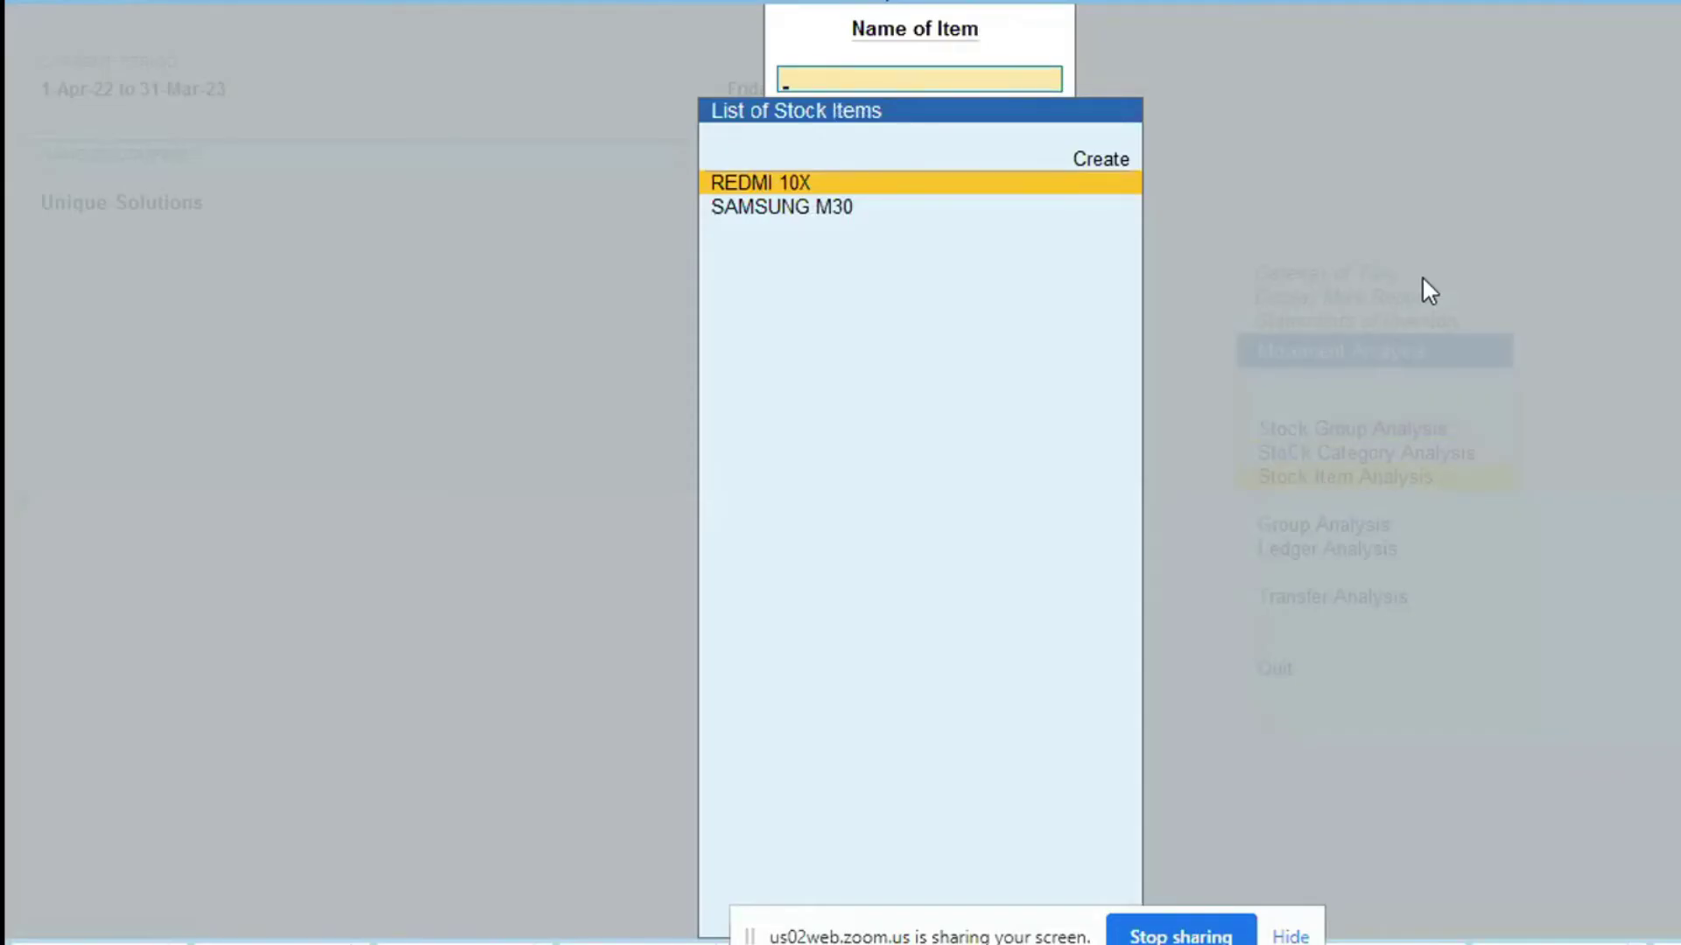
key("Return")
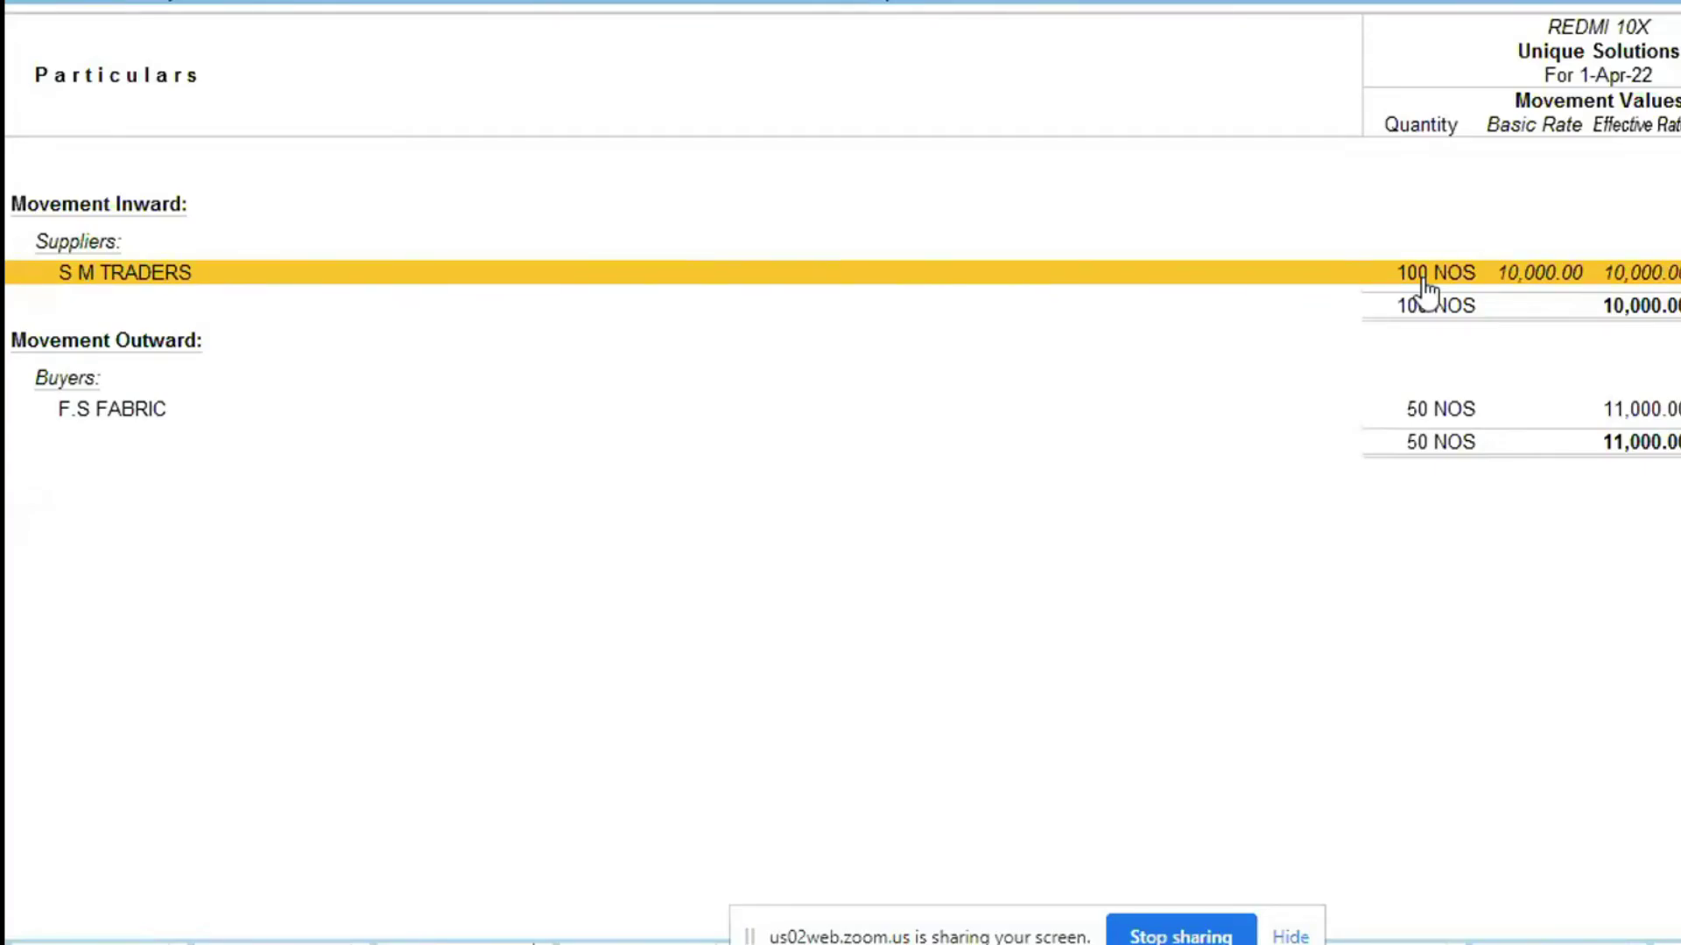
key("Escape")
key("Escape")
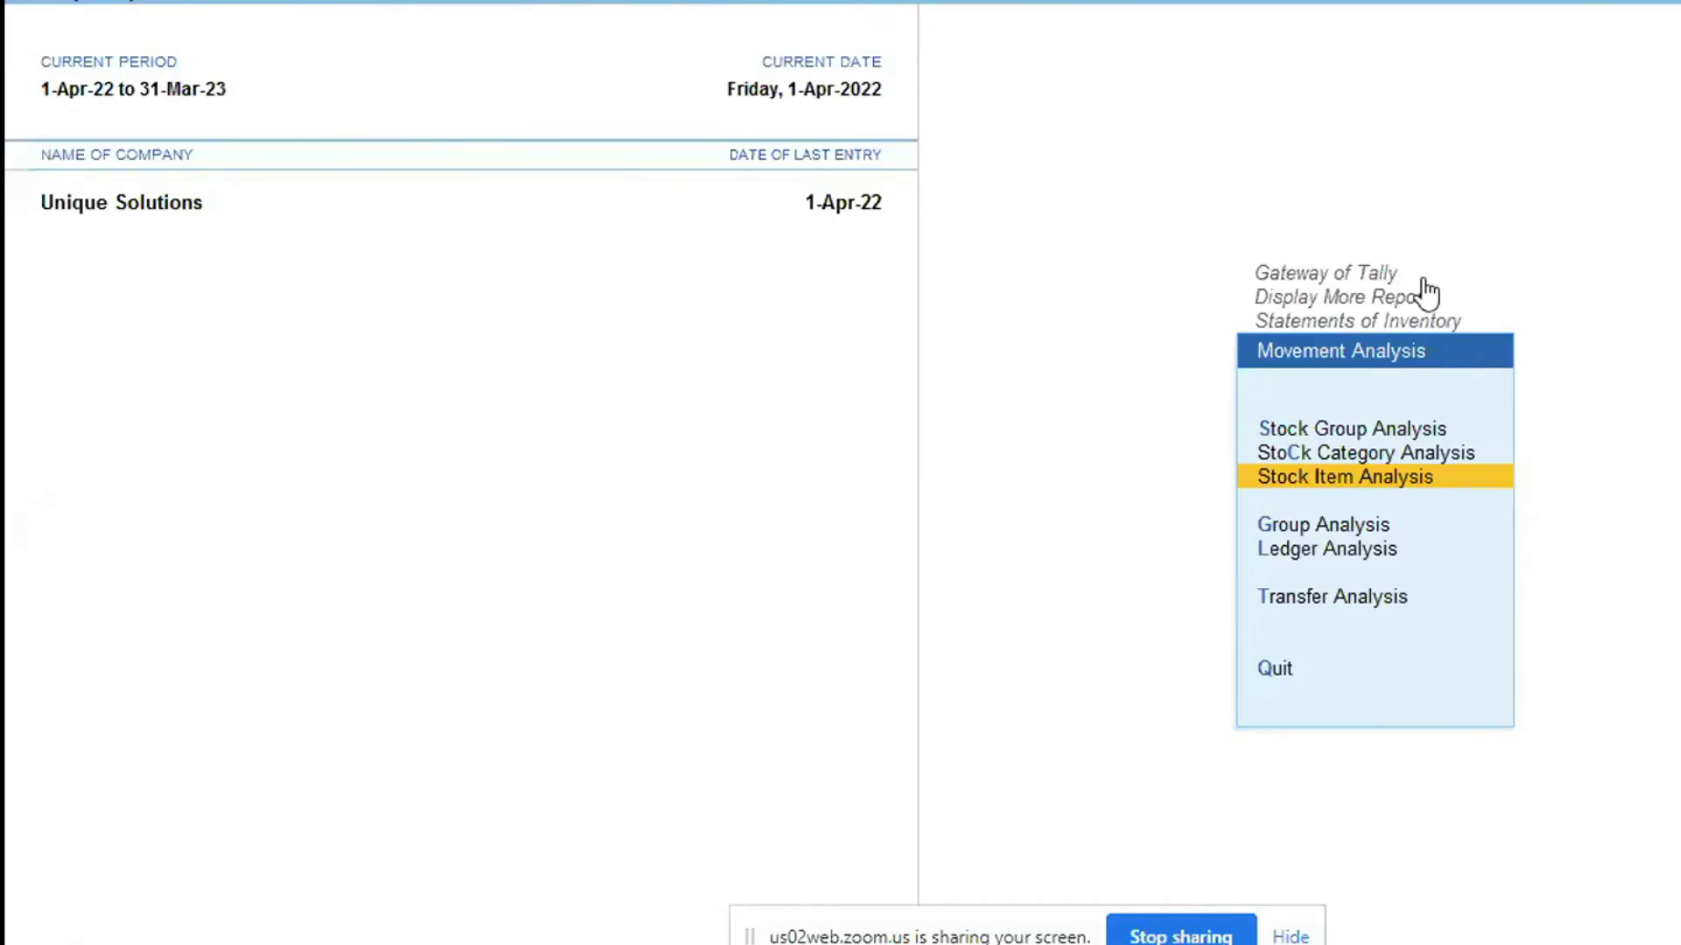
- Leave Movement Analysis and open the Ageing Analysis for the Primary stock group
key("Escape")
key("Down")
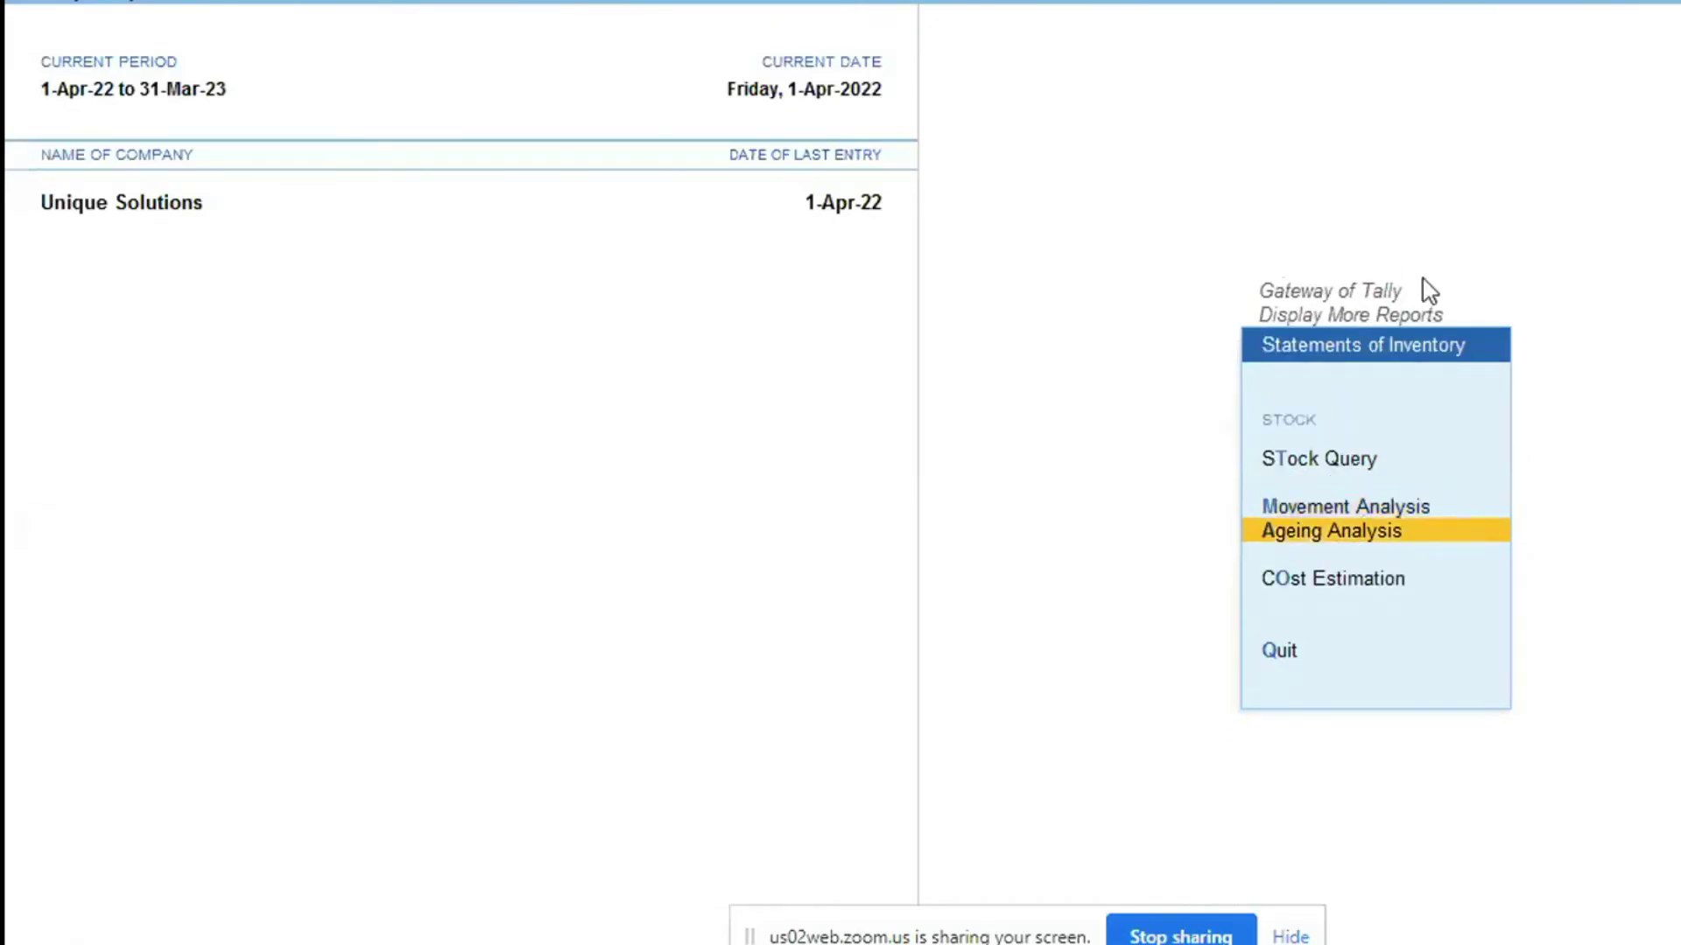
key("Return")
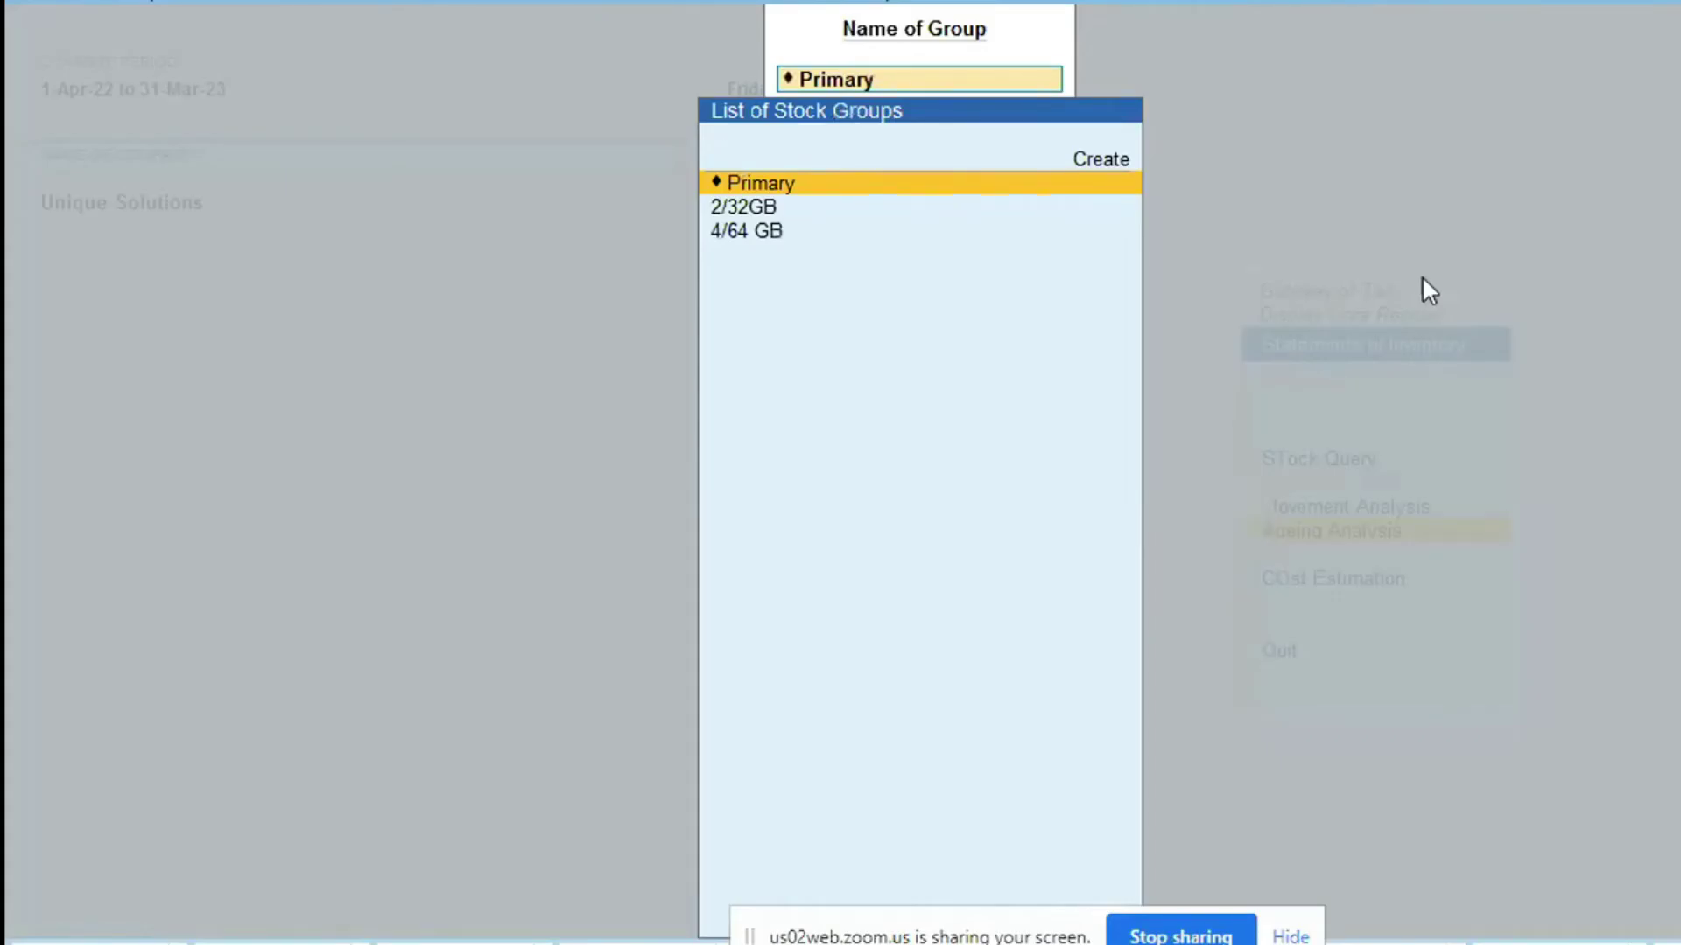
key("Escape")
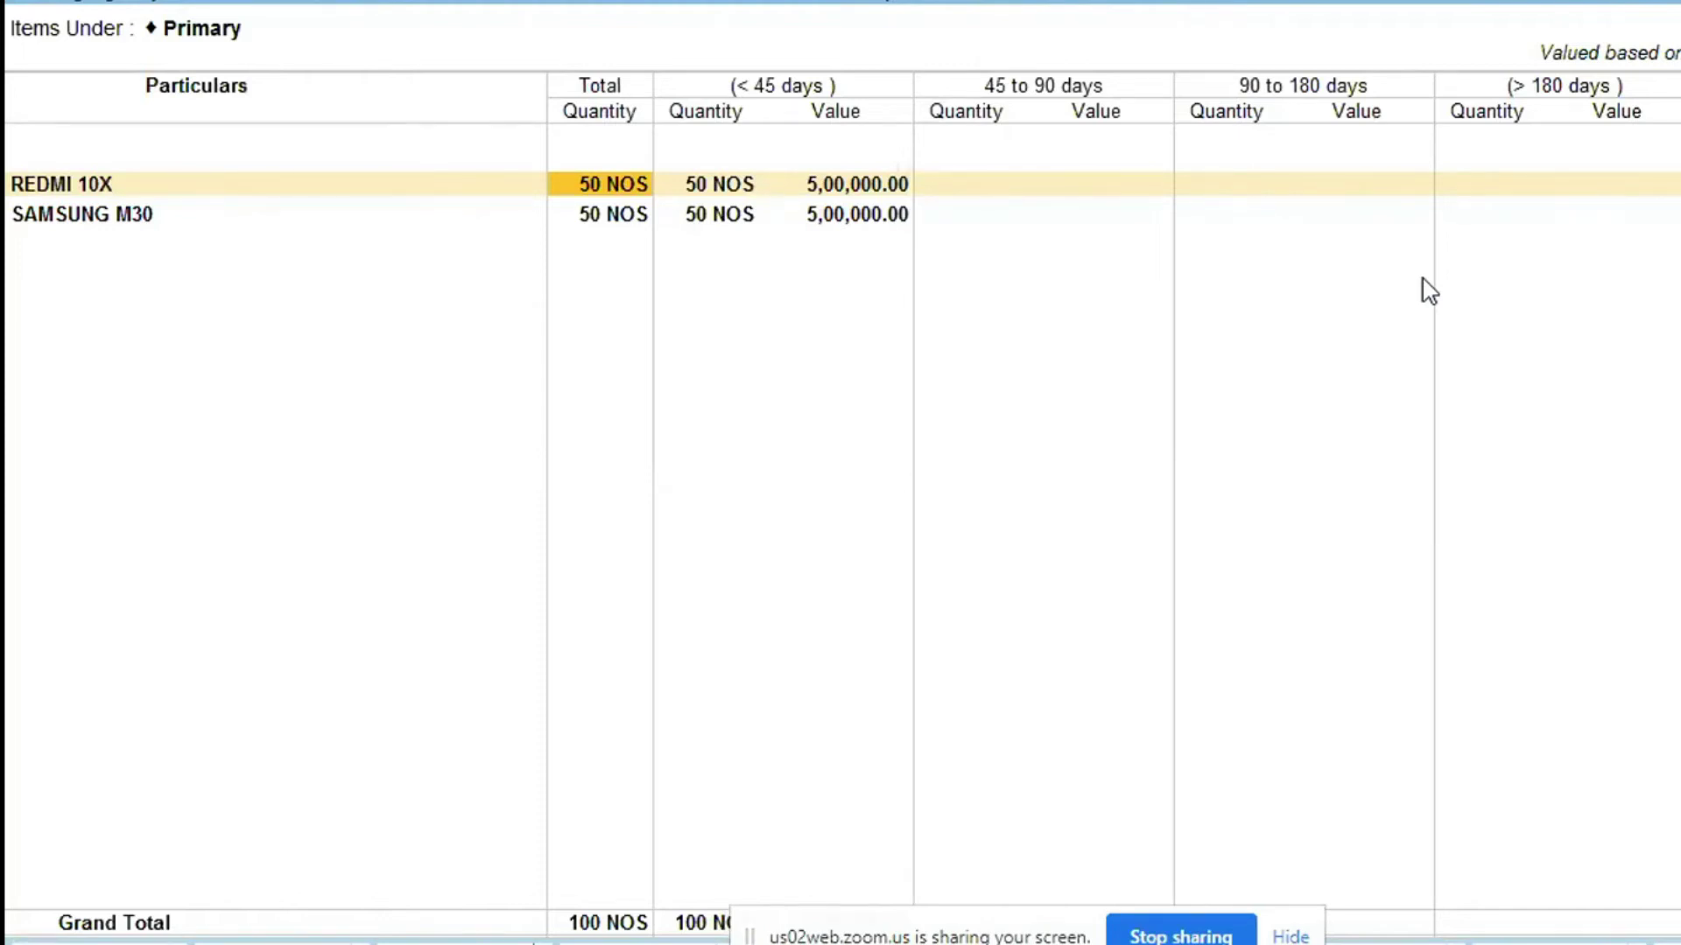
- Examine REDMI 10X's stock in the under-45-day and 45-to-90-day ageing periods, and return to the Statements of Inventory
key("Down")
key("Up")
key("Right")
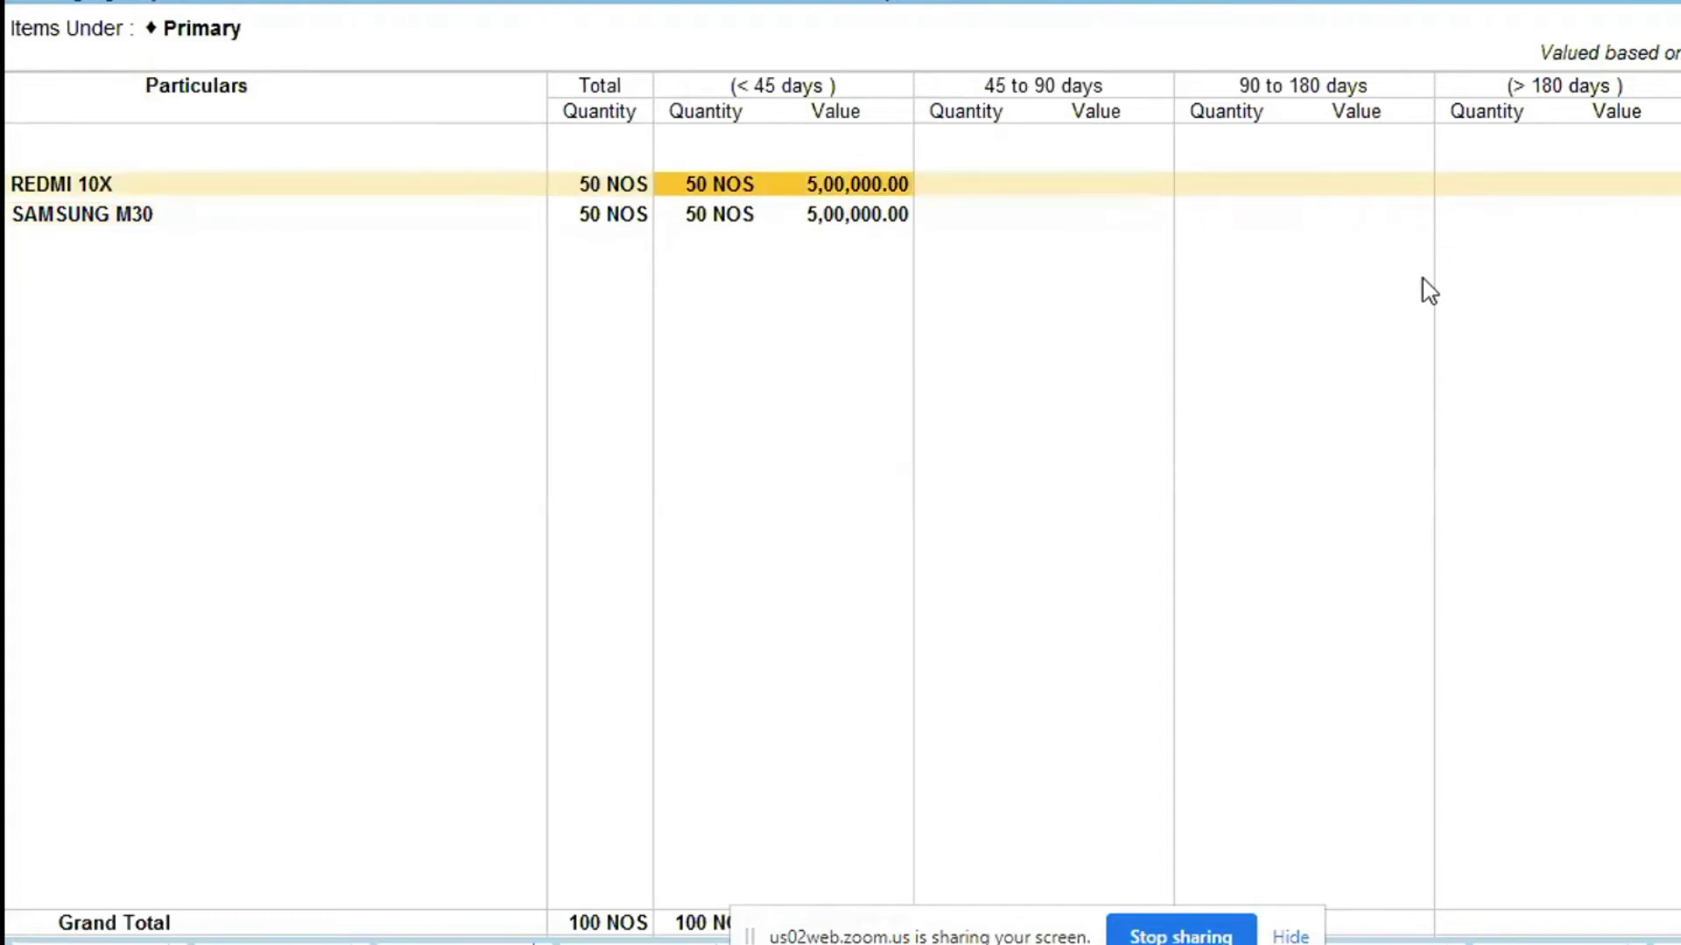
key("Right")
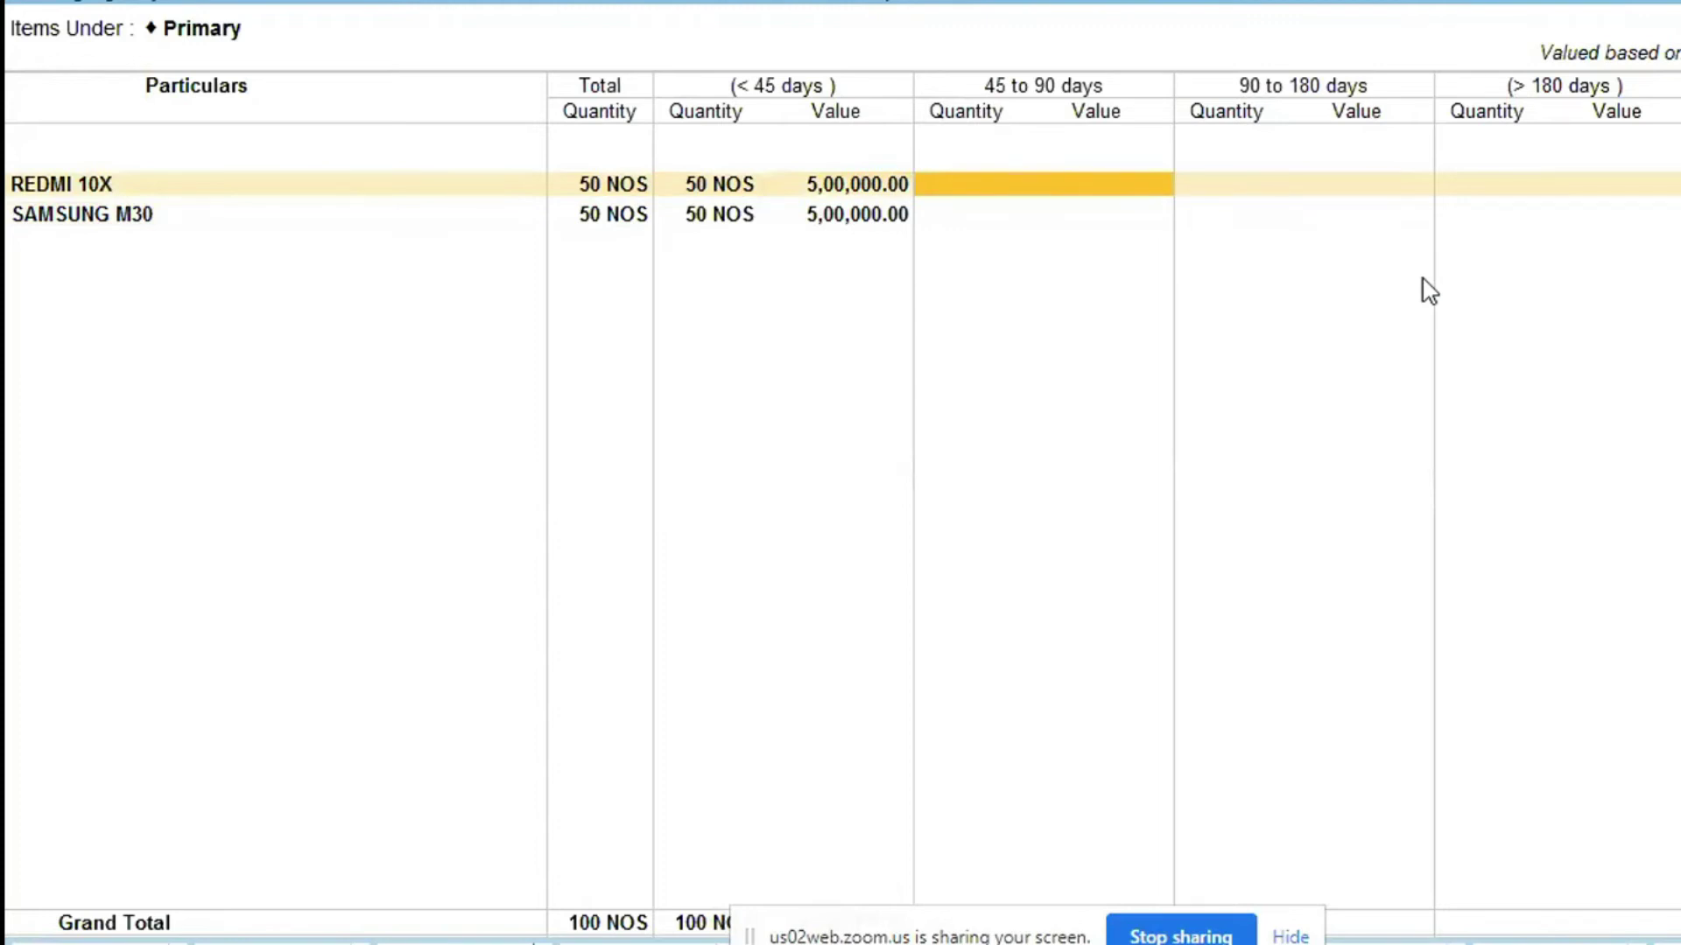
key("Escape")
key("BackSpace")
key("Escape")
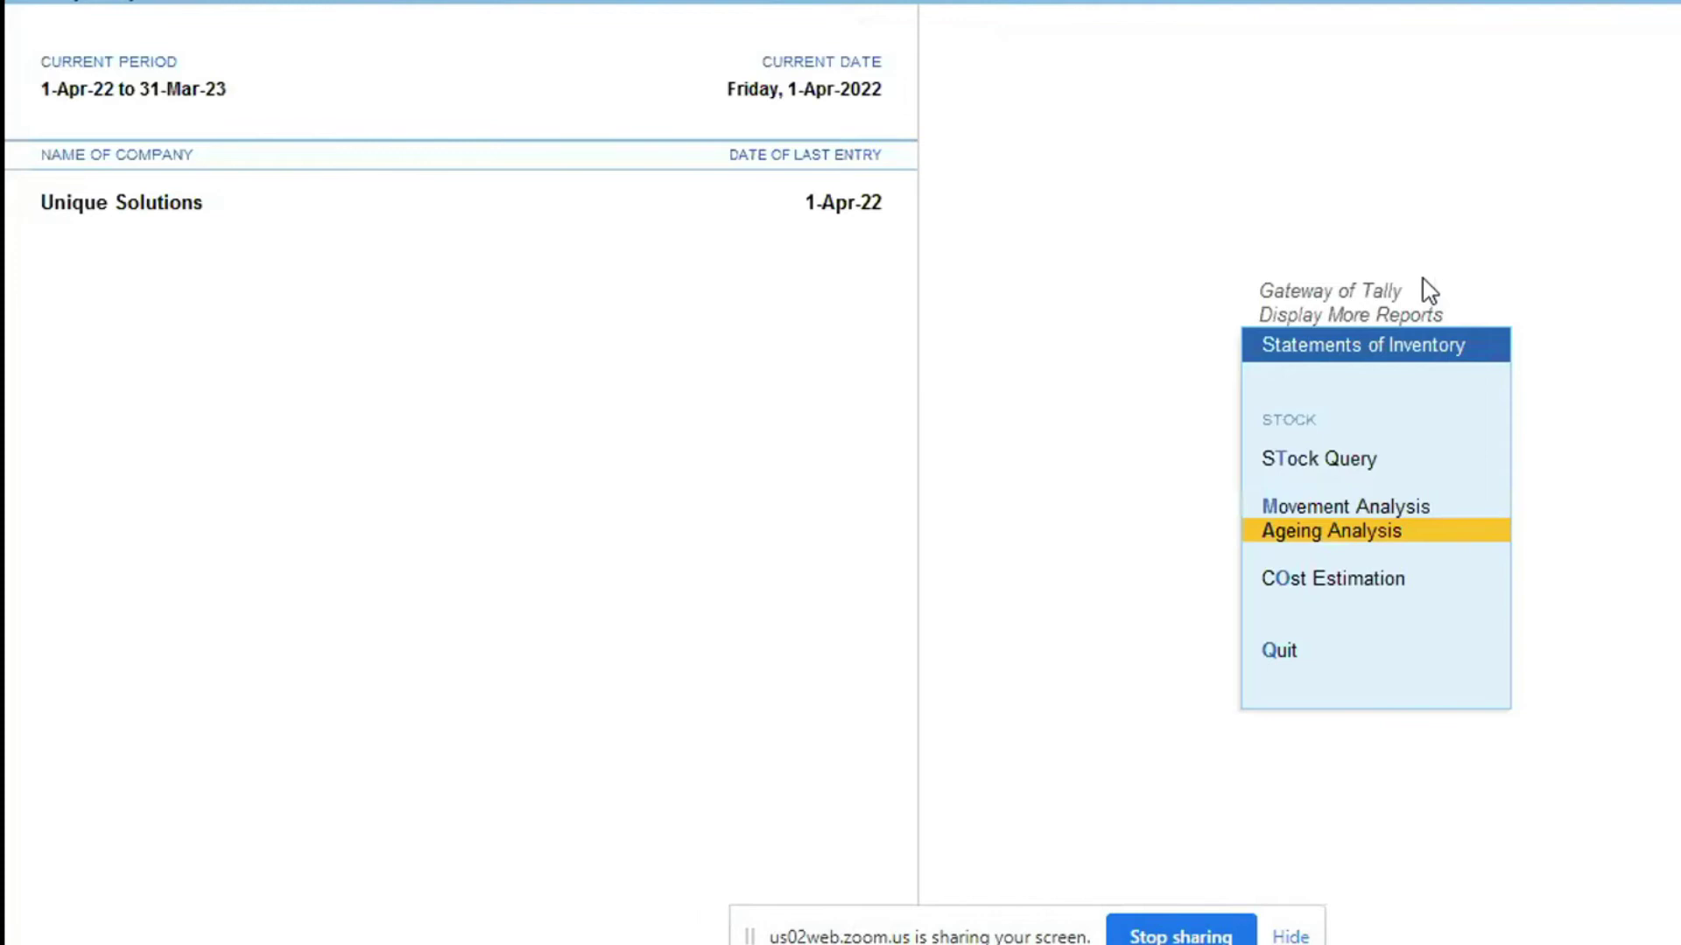